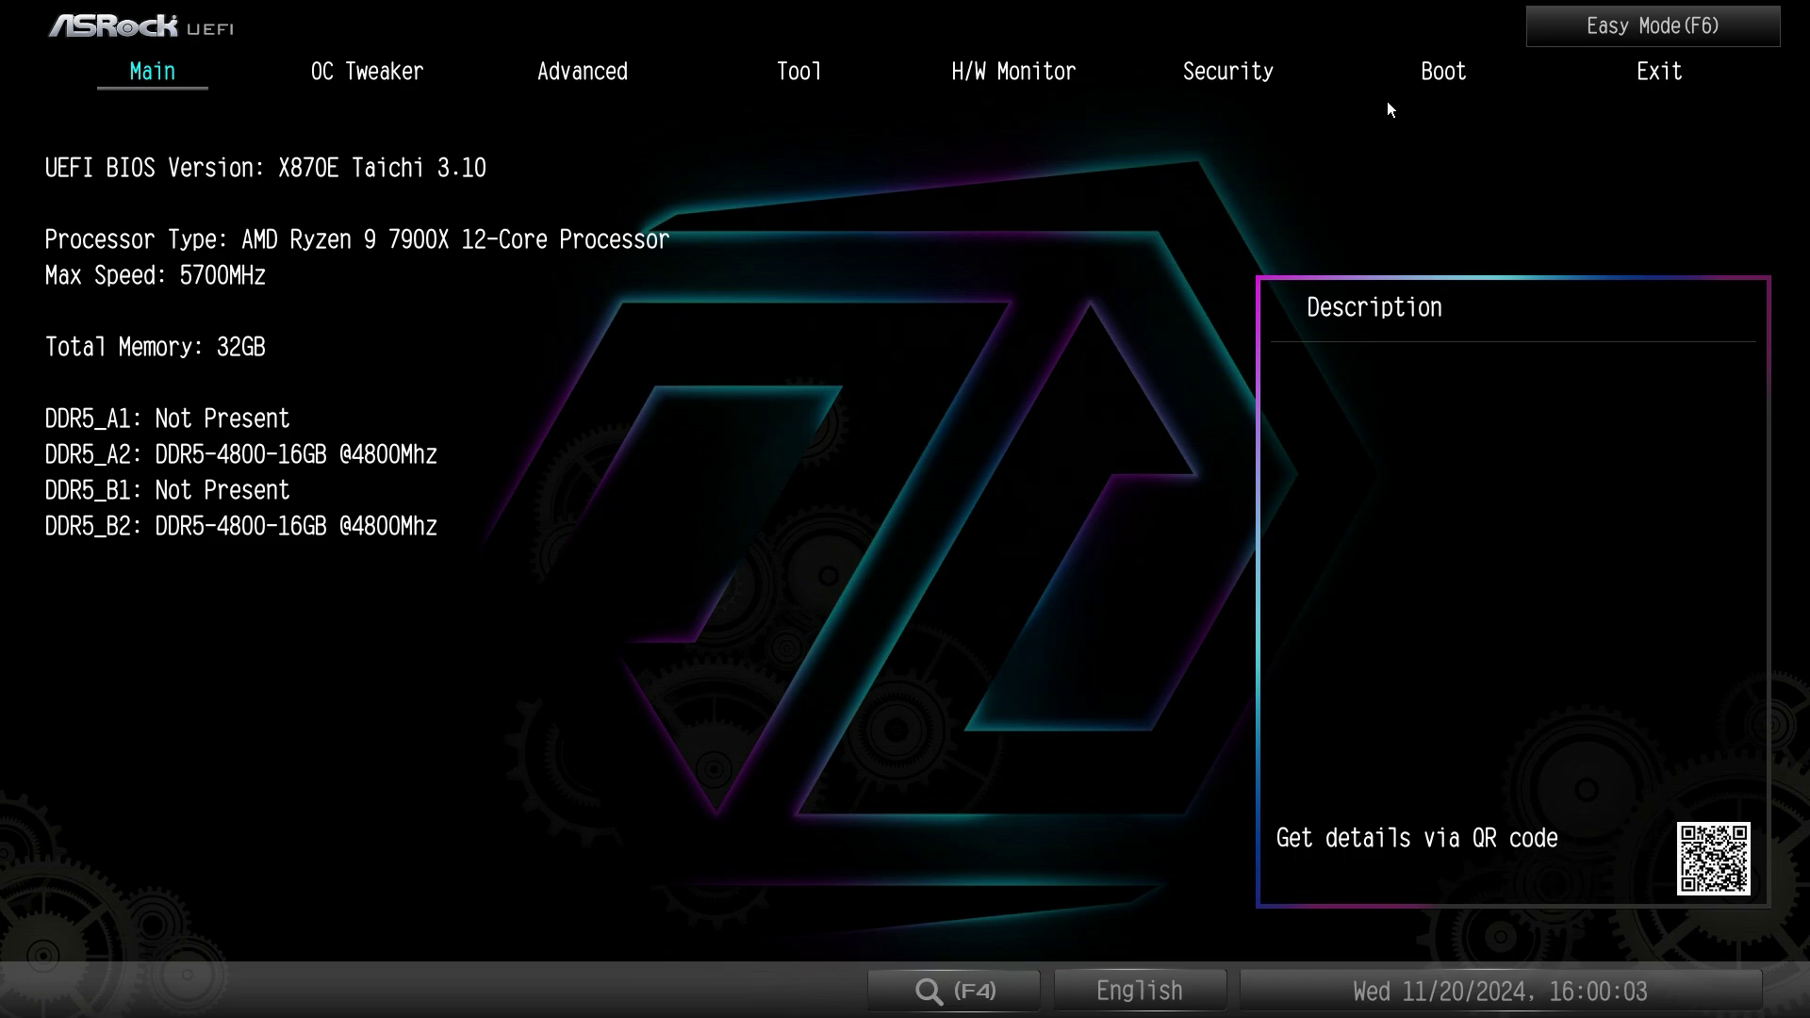
- Switch to Easy Mode to view temperatures, fans, both 16GB DDR5-4800 modules, storage and boot order
left_click(1620, 37)
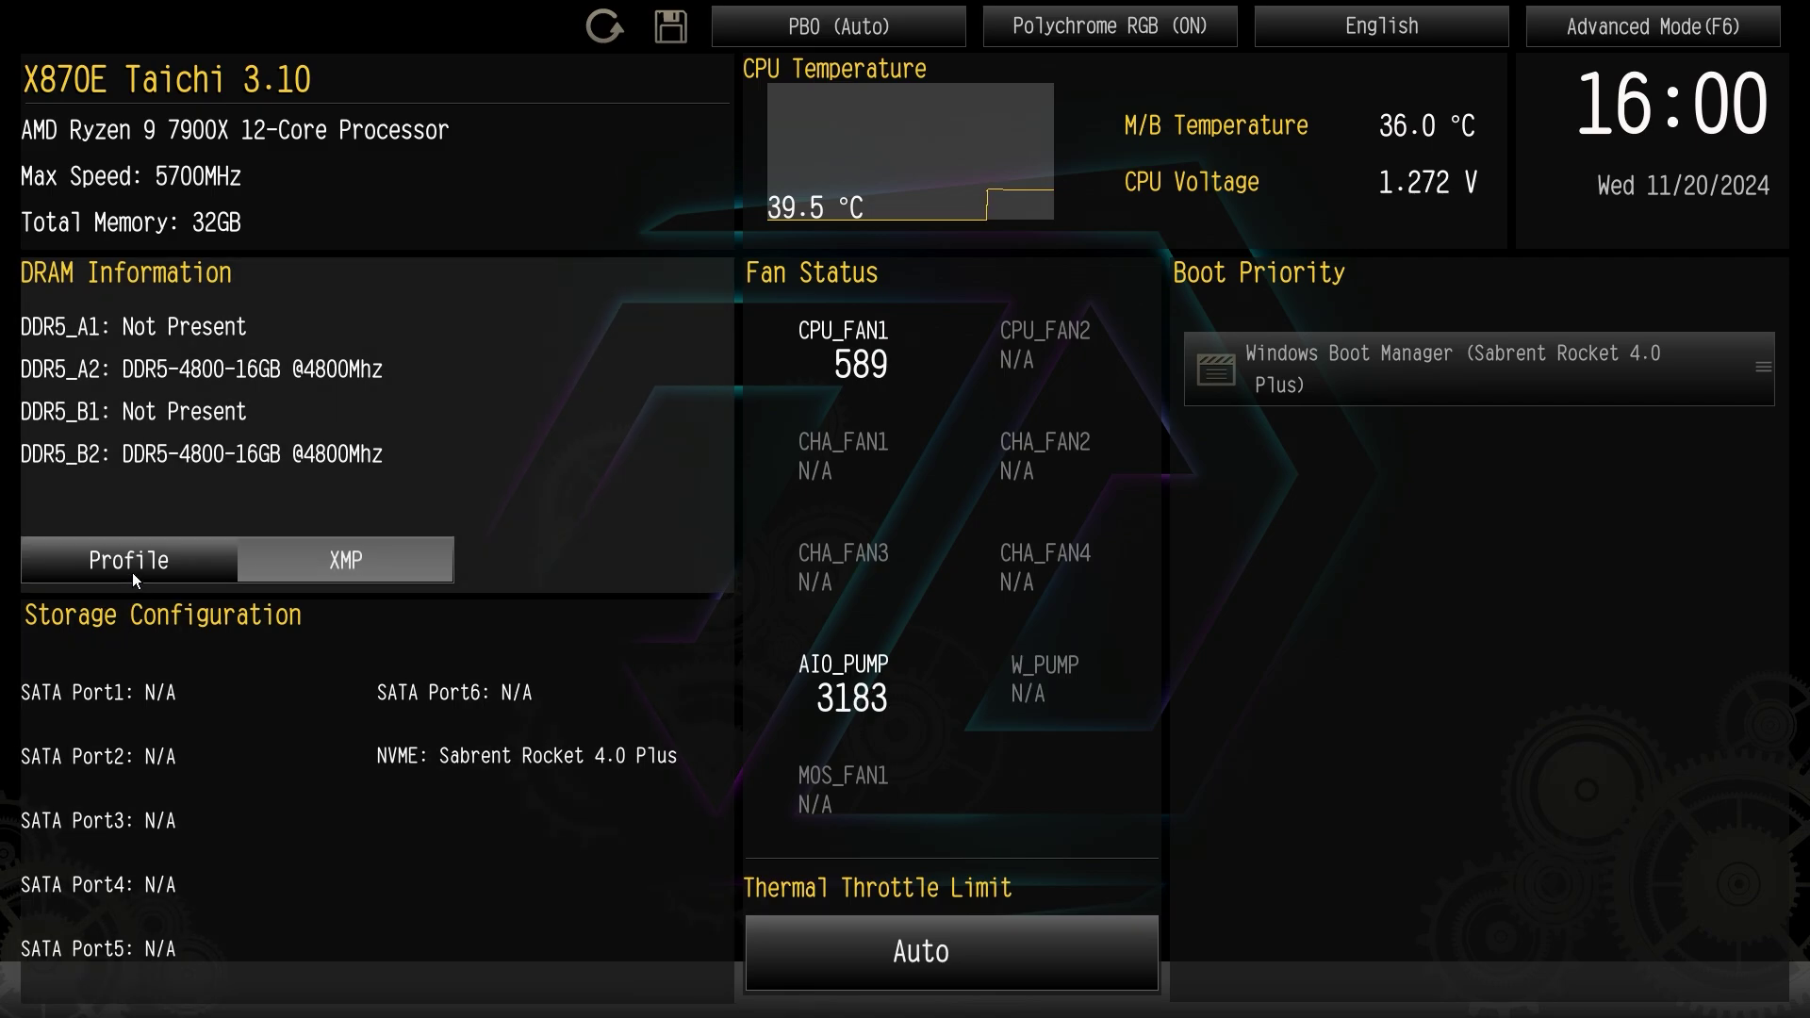
left_click(132, 571)
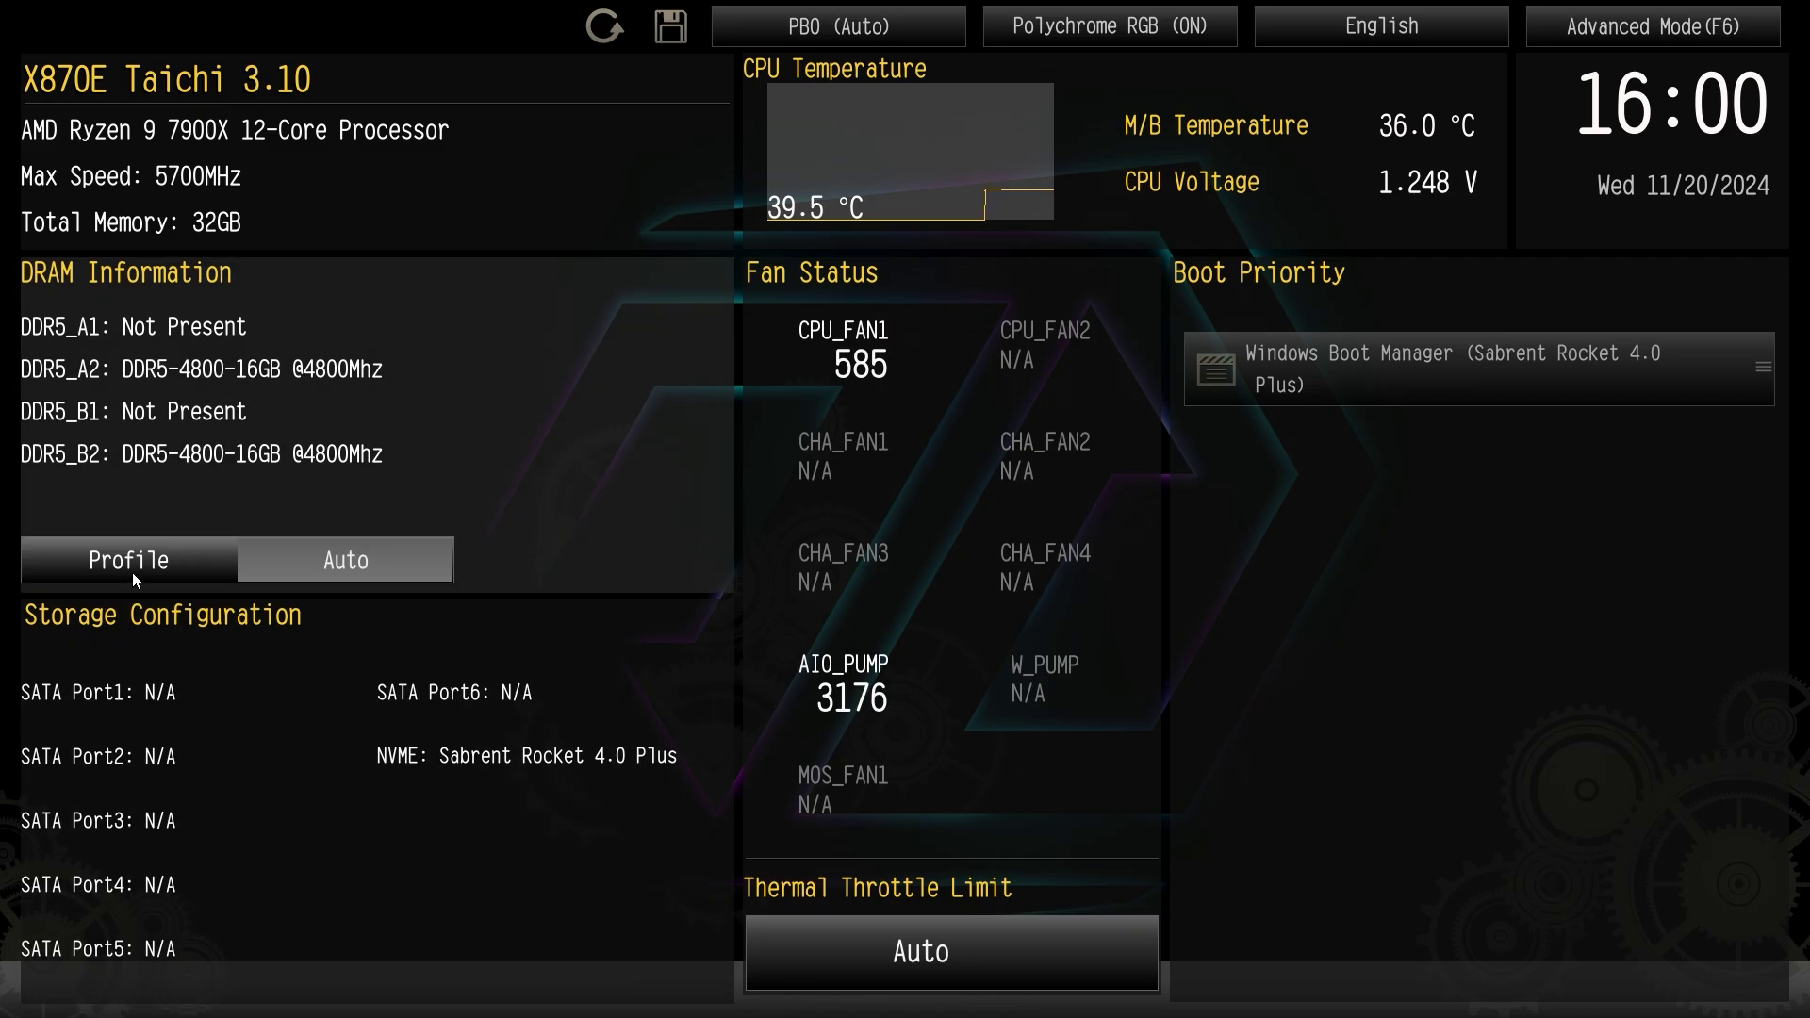
left_click(156, 571)
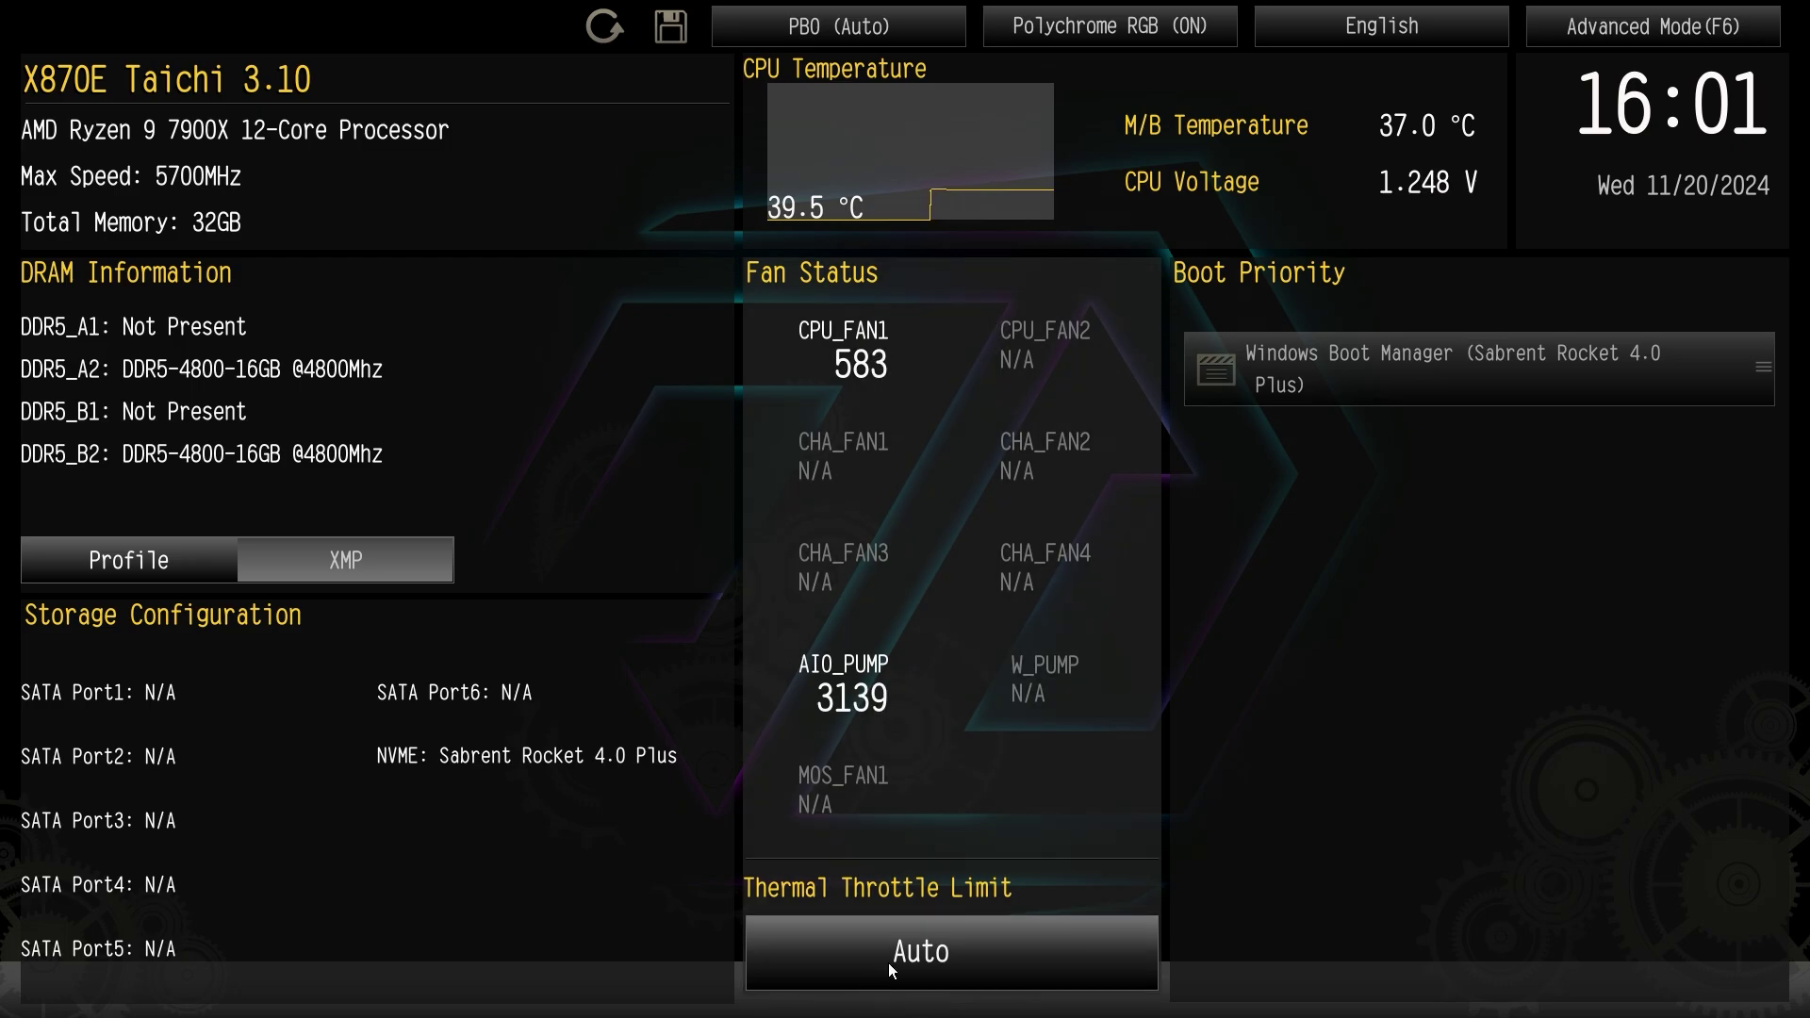
left_click(888, 961)
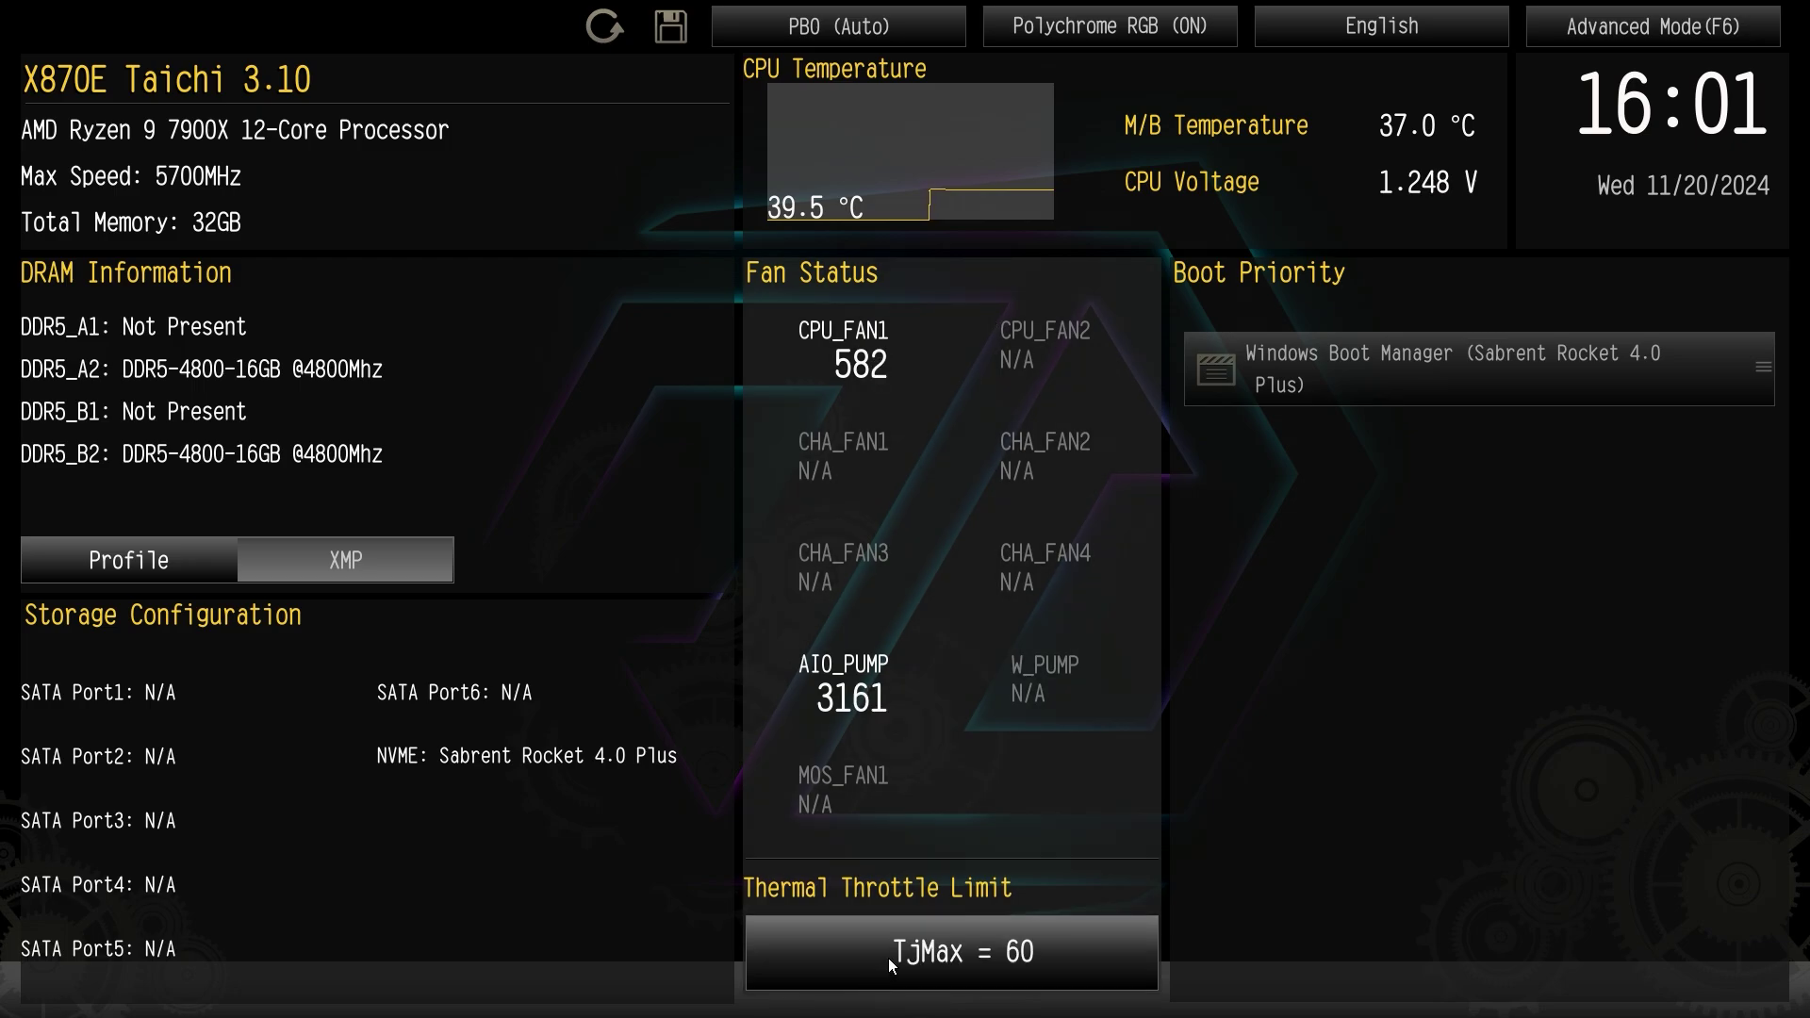
left_click(888, 958)
left_click(888, 957)
left_click(888, 958)
left_click(888, 958)
left_click(888, 958)
left_click(888, 957)
left_click(888, 957)
scroll(888, 958, "down", 5)
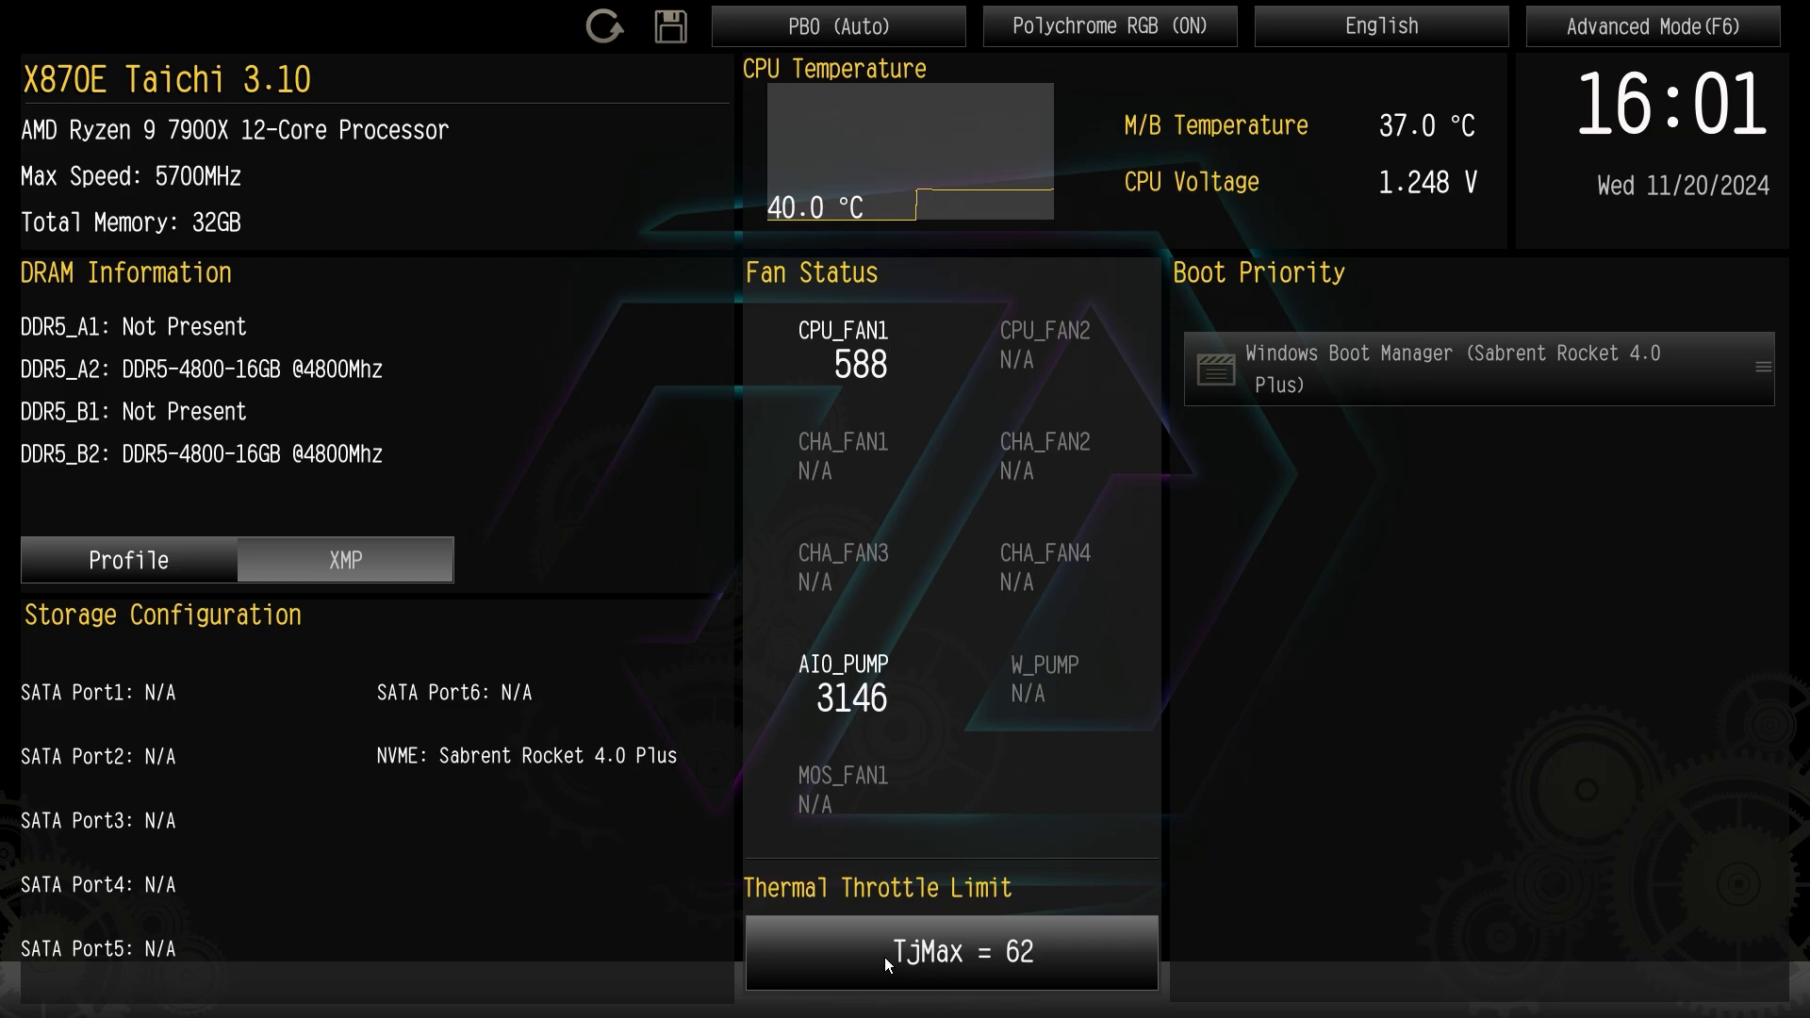
scroll(884, 948, "up", 1)
scroll(875, 937, "up", 4)
scroll(873, 937, "down", 6)
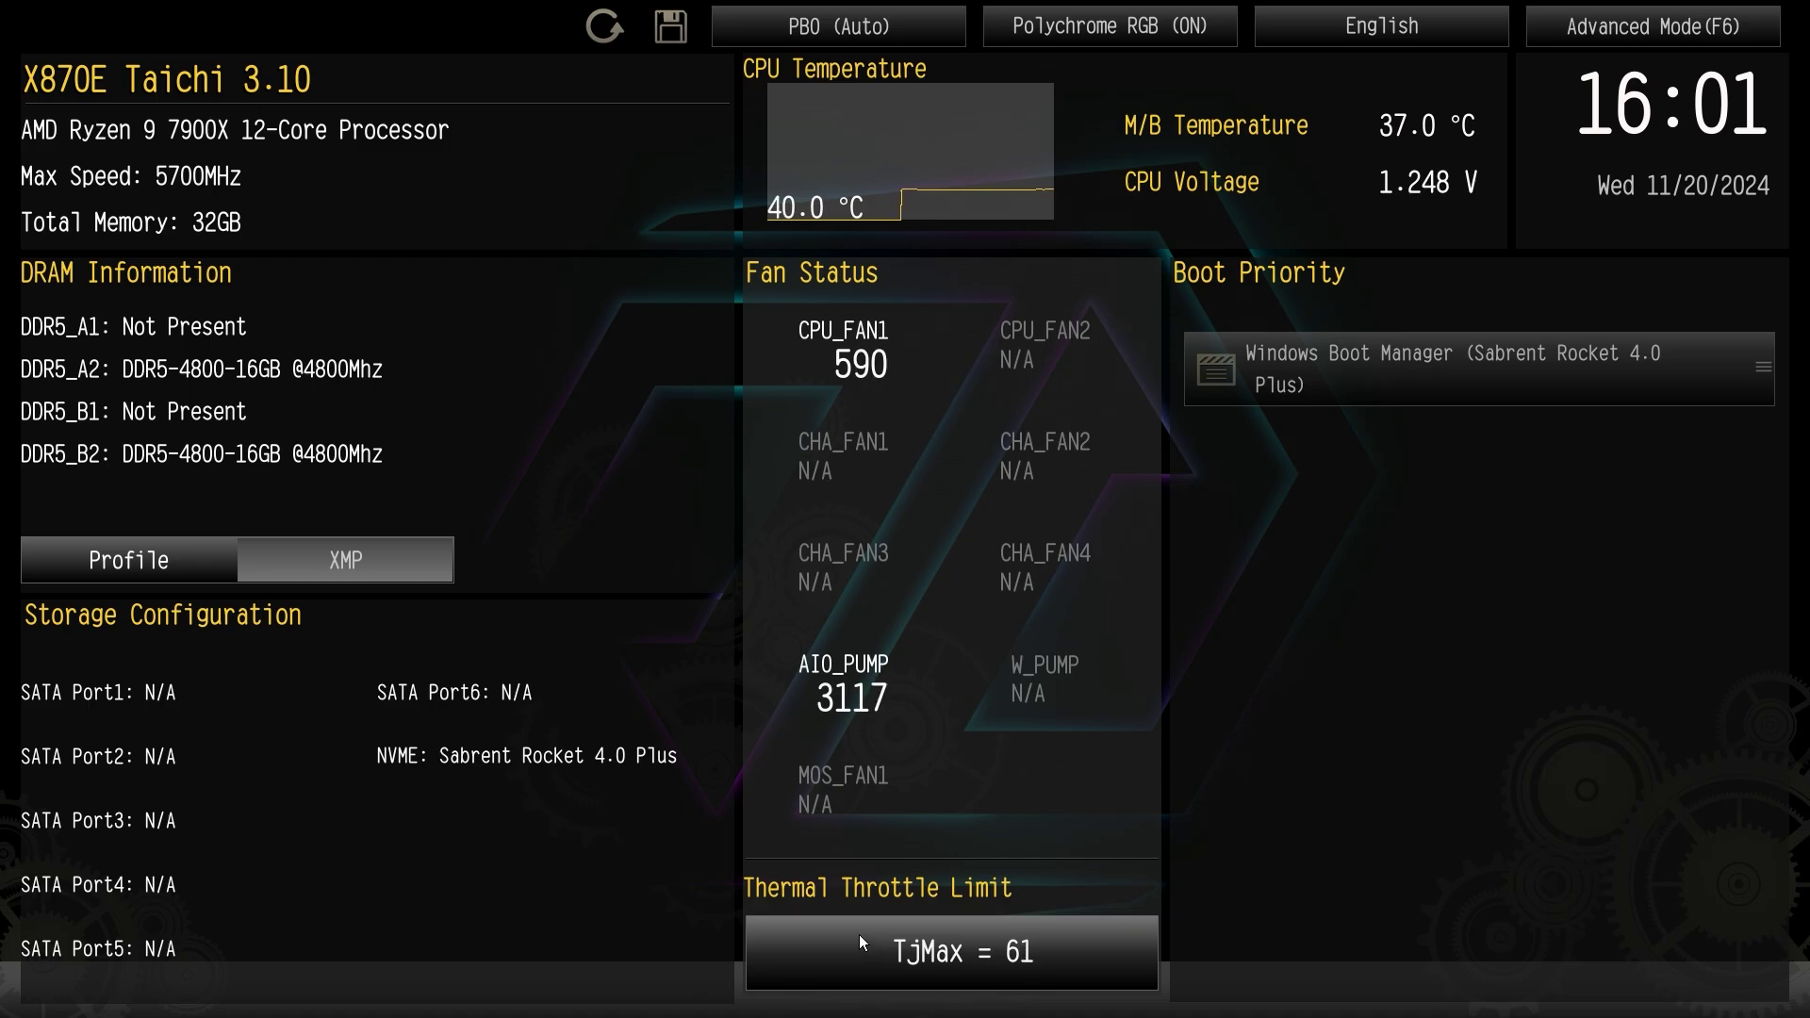
scroll(863, 920, "down", 1)
scroll(864, 920, "up", 8)
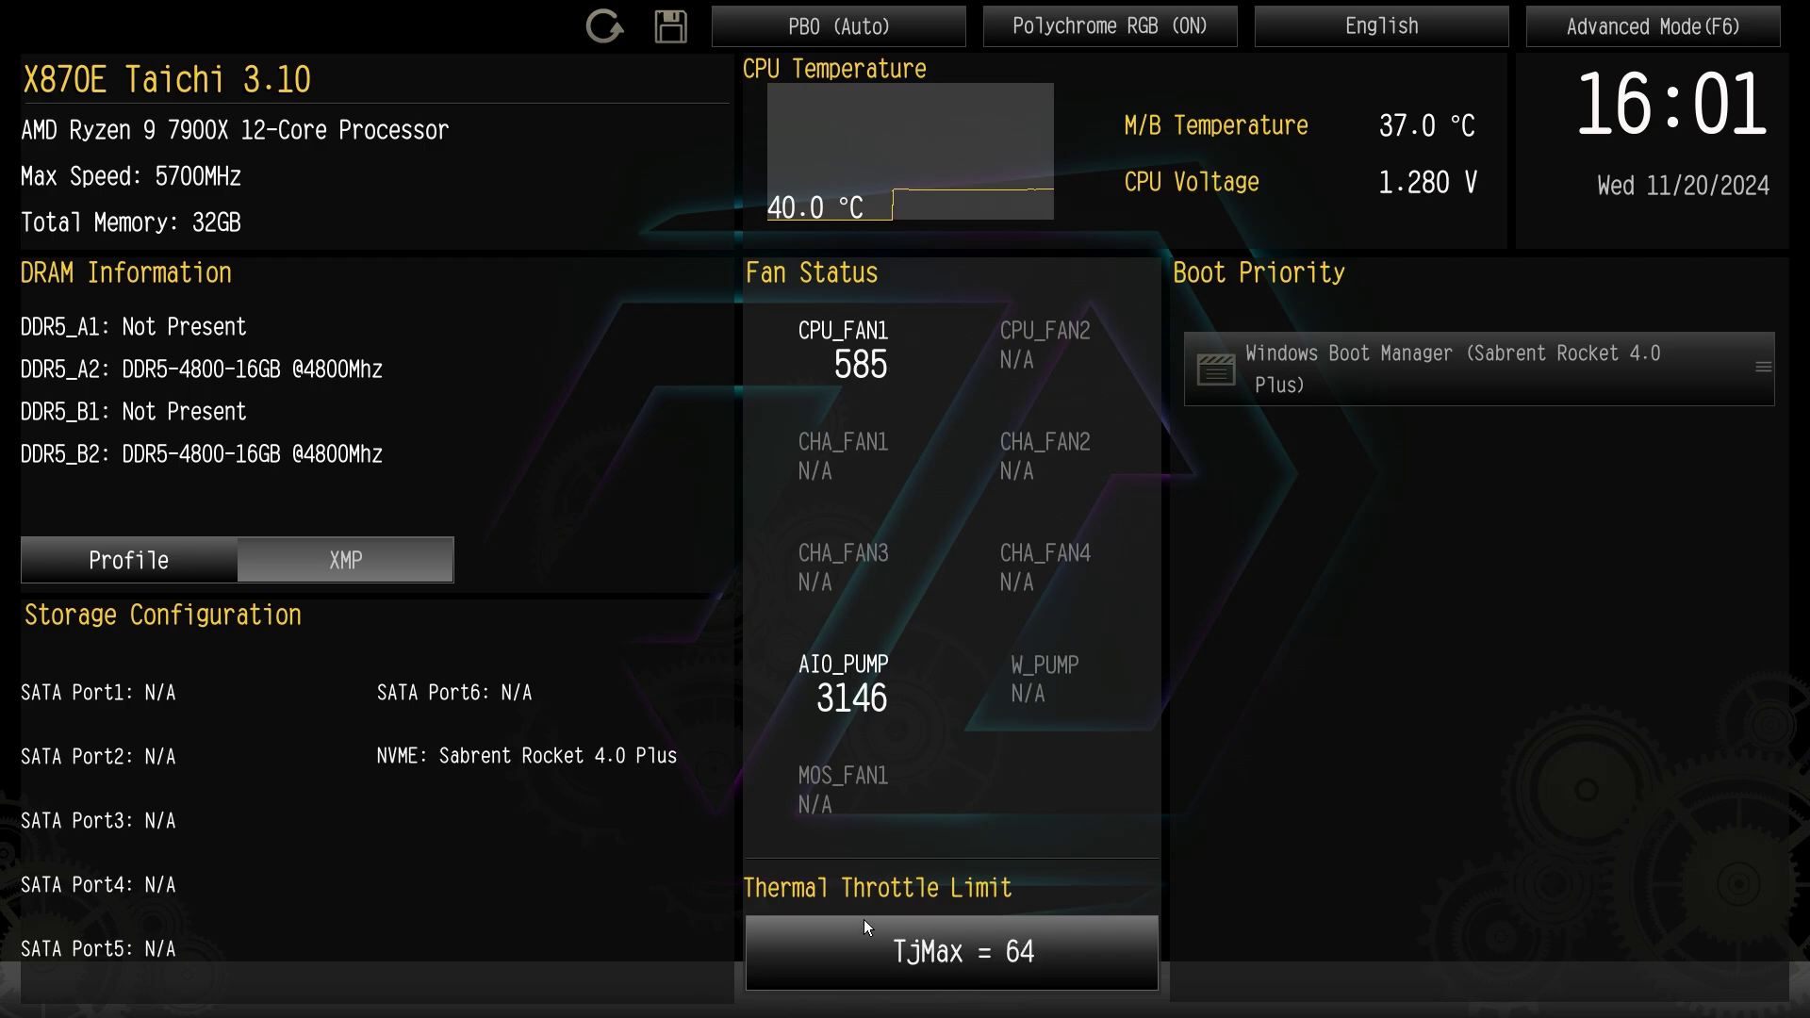
scroll(863, 919, "down", 5)
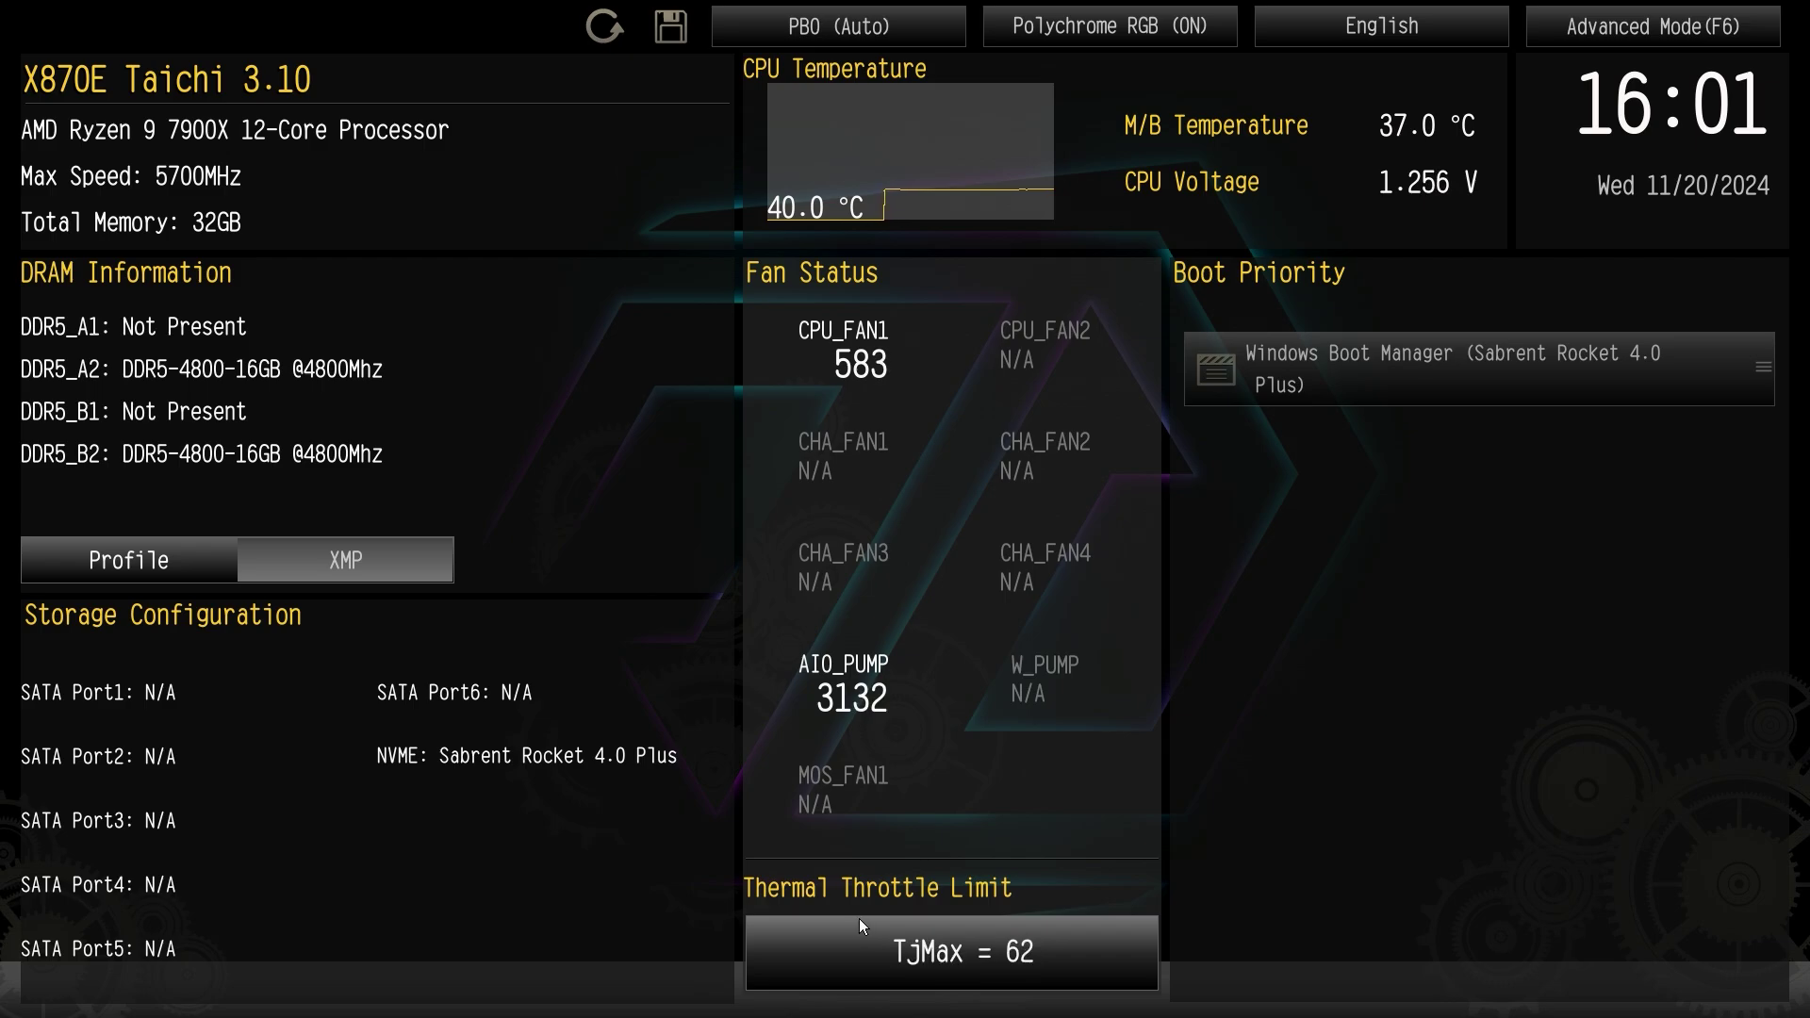
scroll(869, 920, "down", 3)
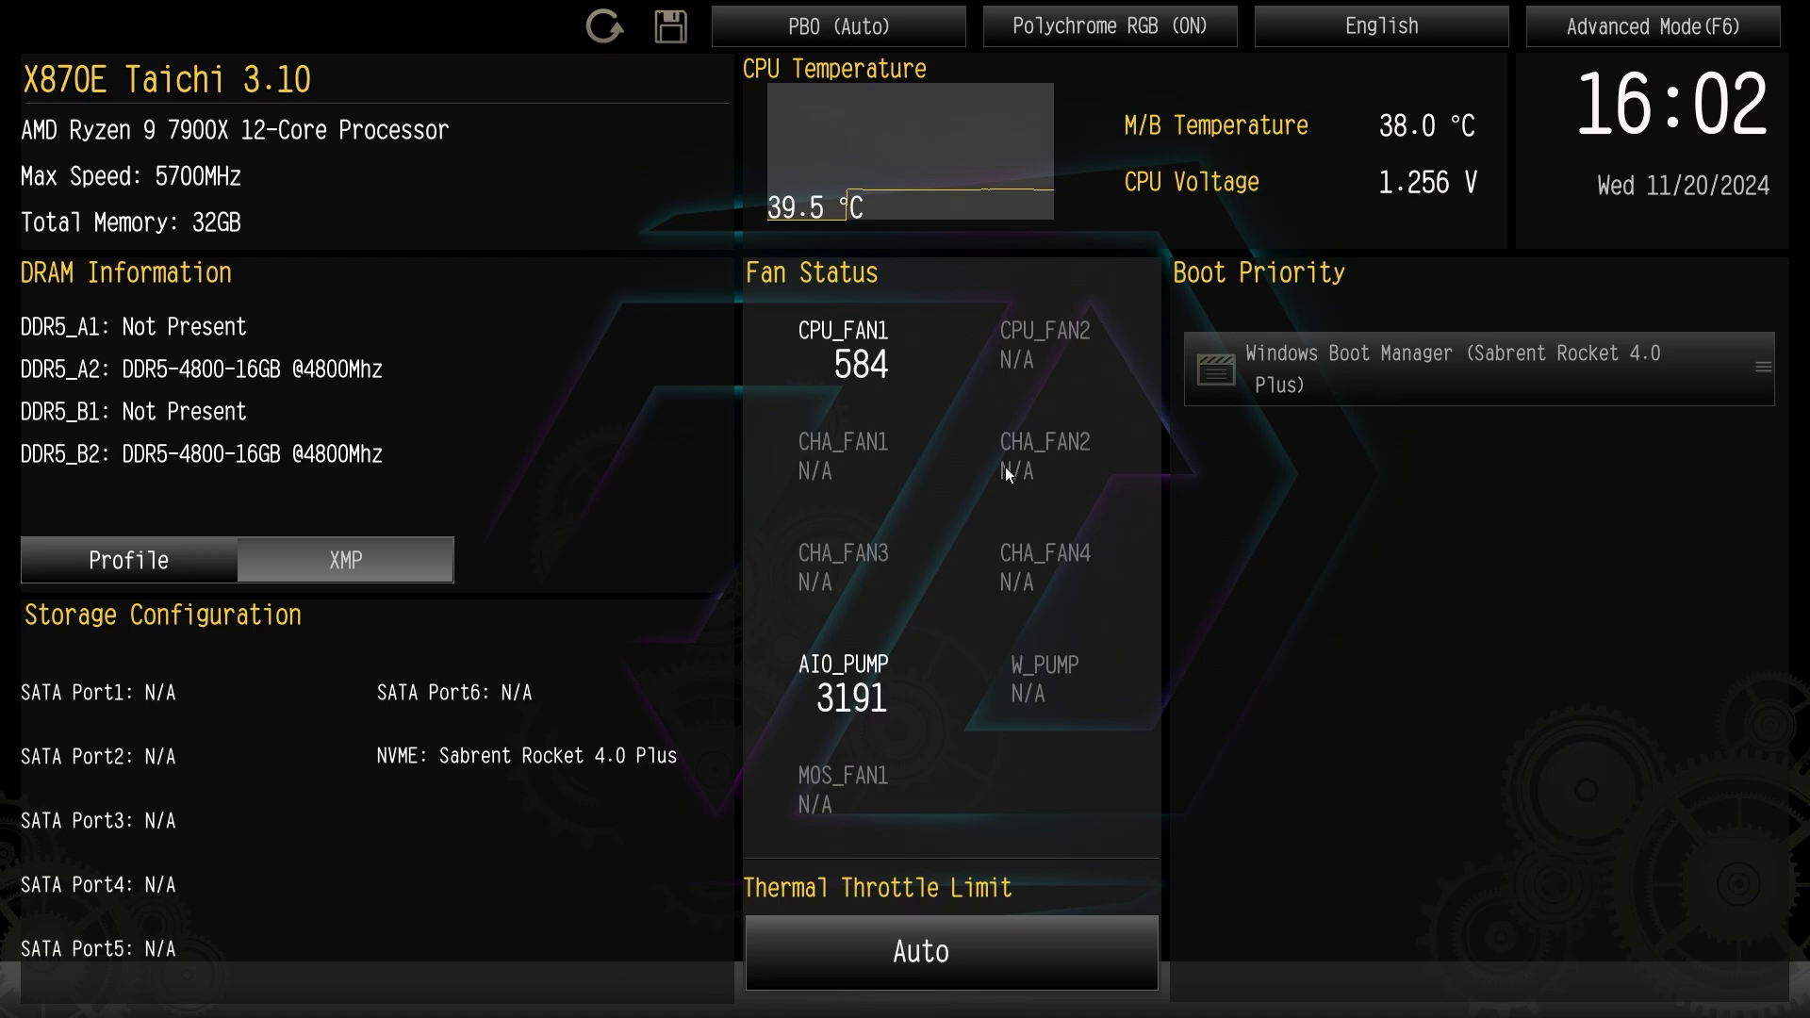
- Return to Advanced Mode and show the OC Tweaker page with Performance Boost Auto and DDR5-5200
left_click(1686, 23)
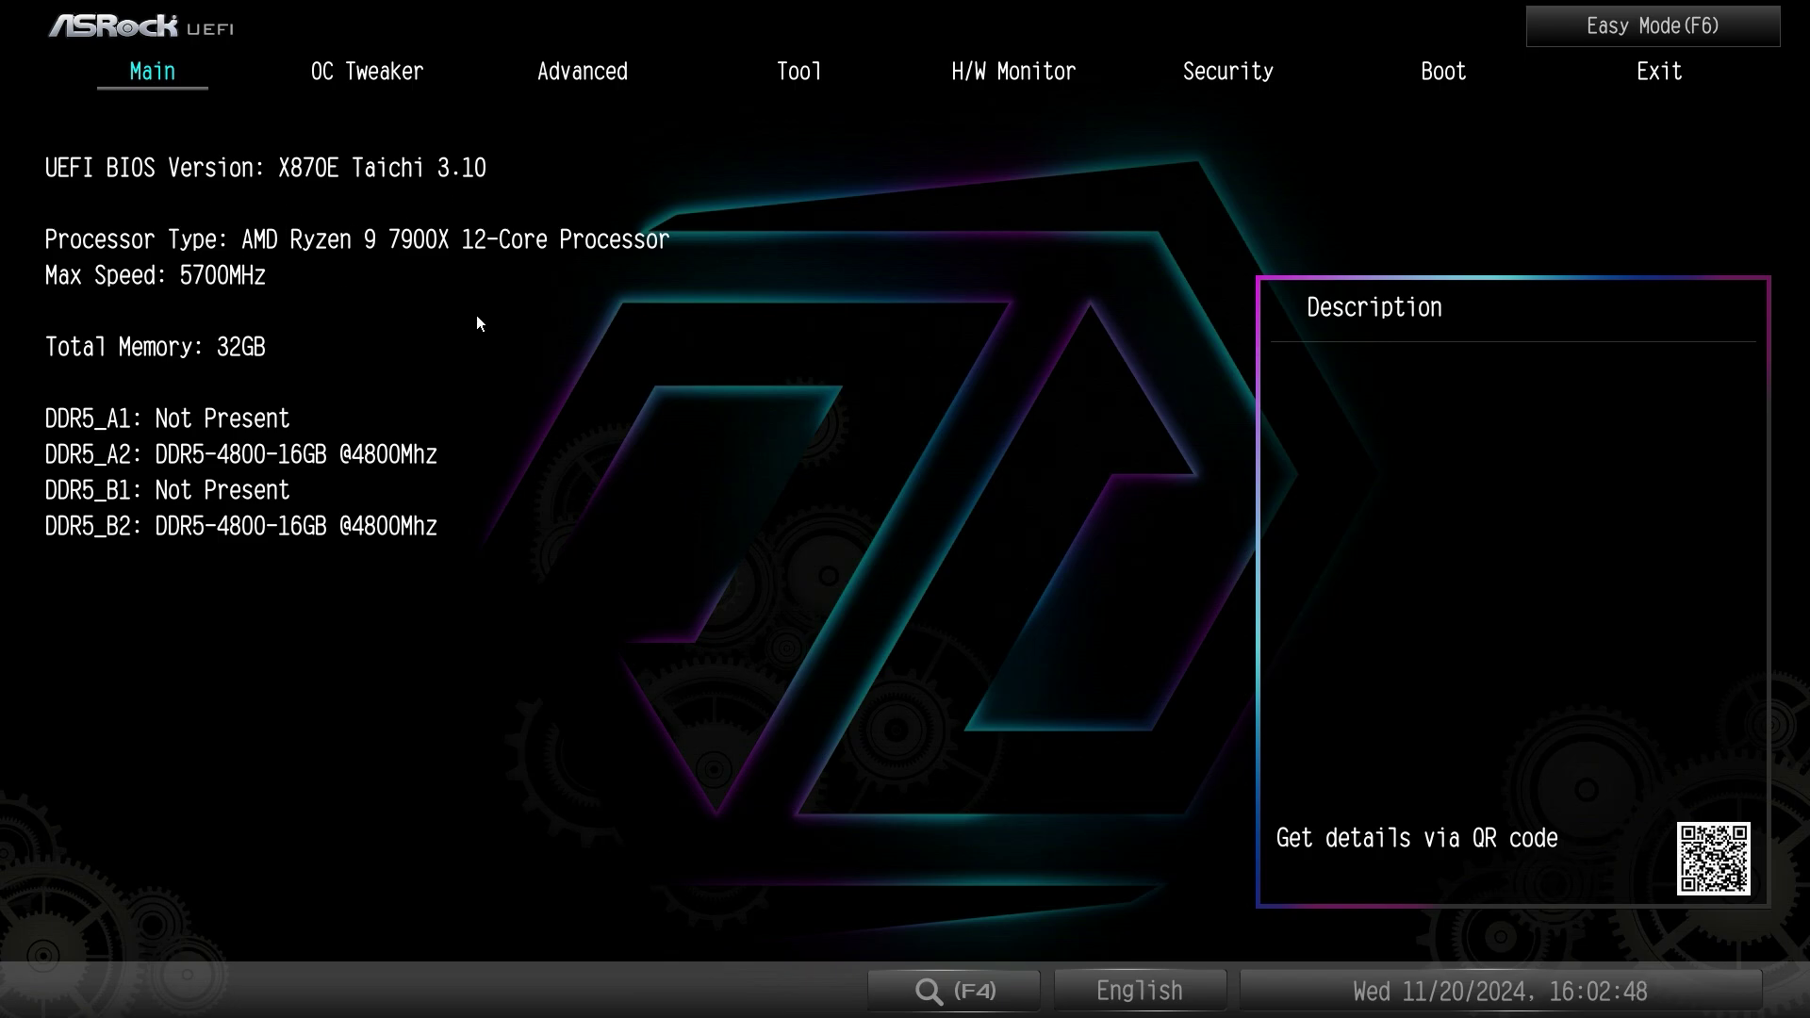
left_click(337, 87)
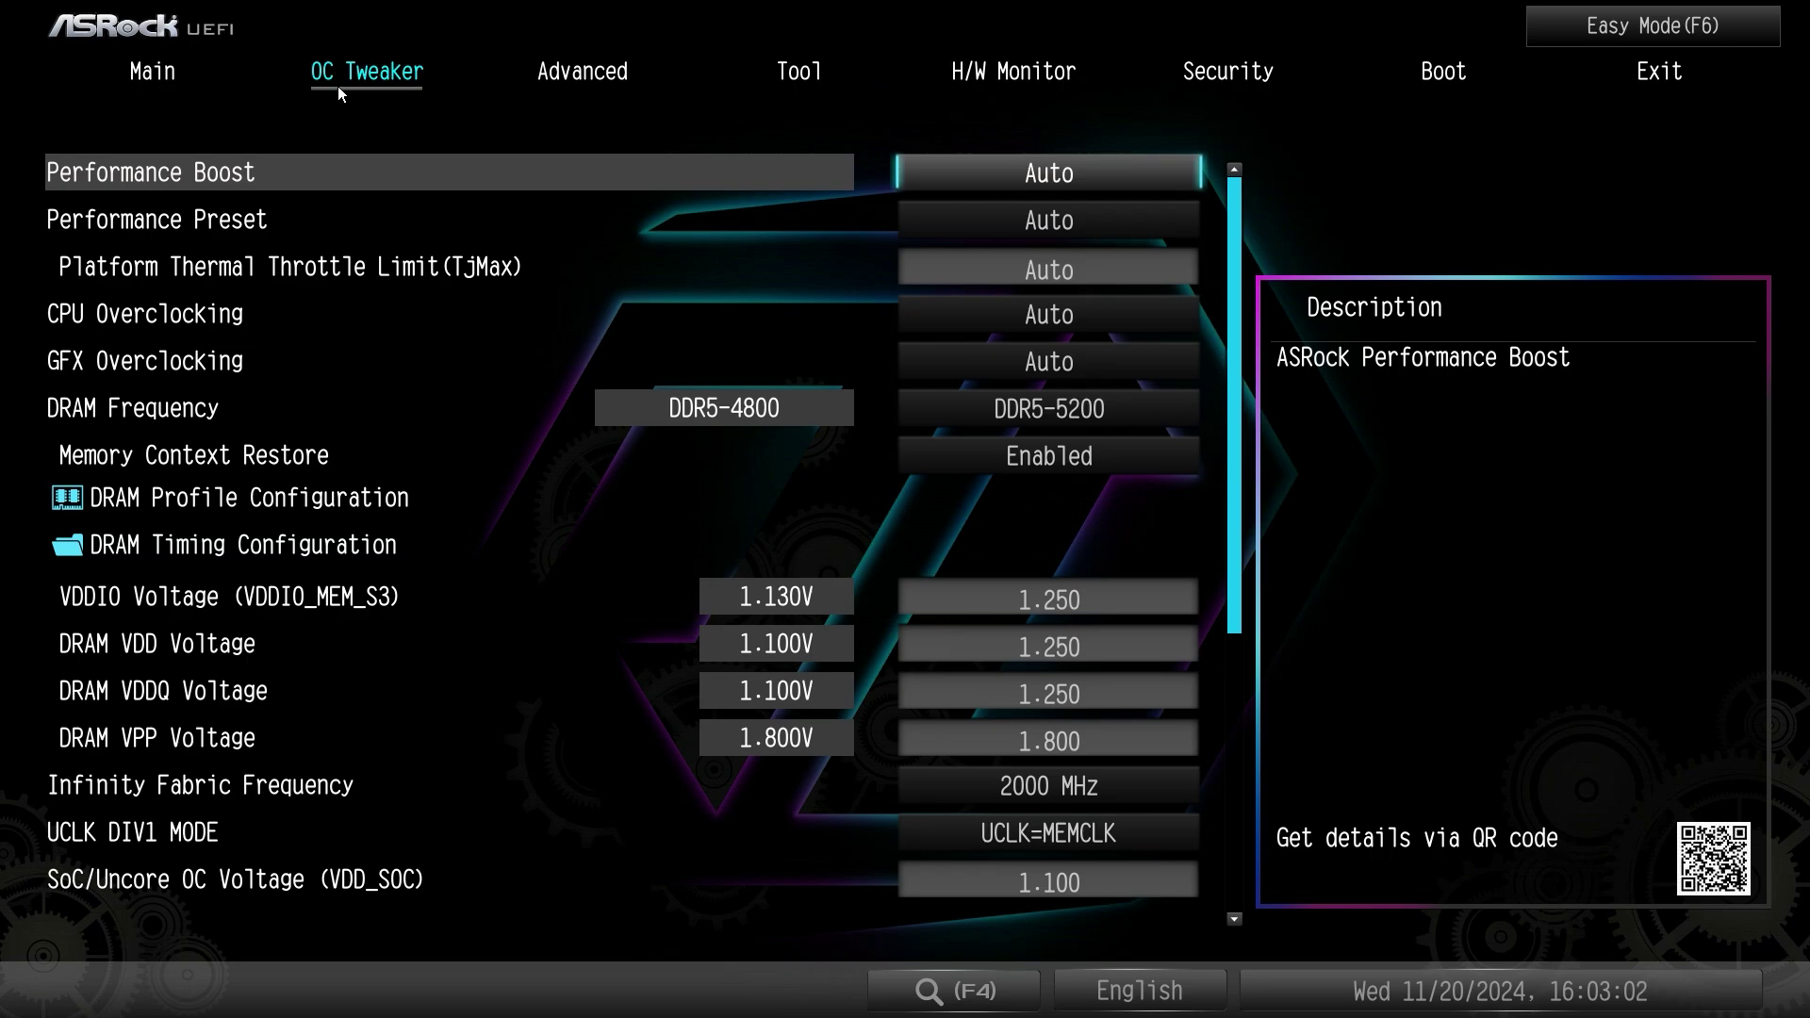
key("Return")
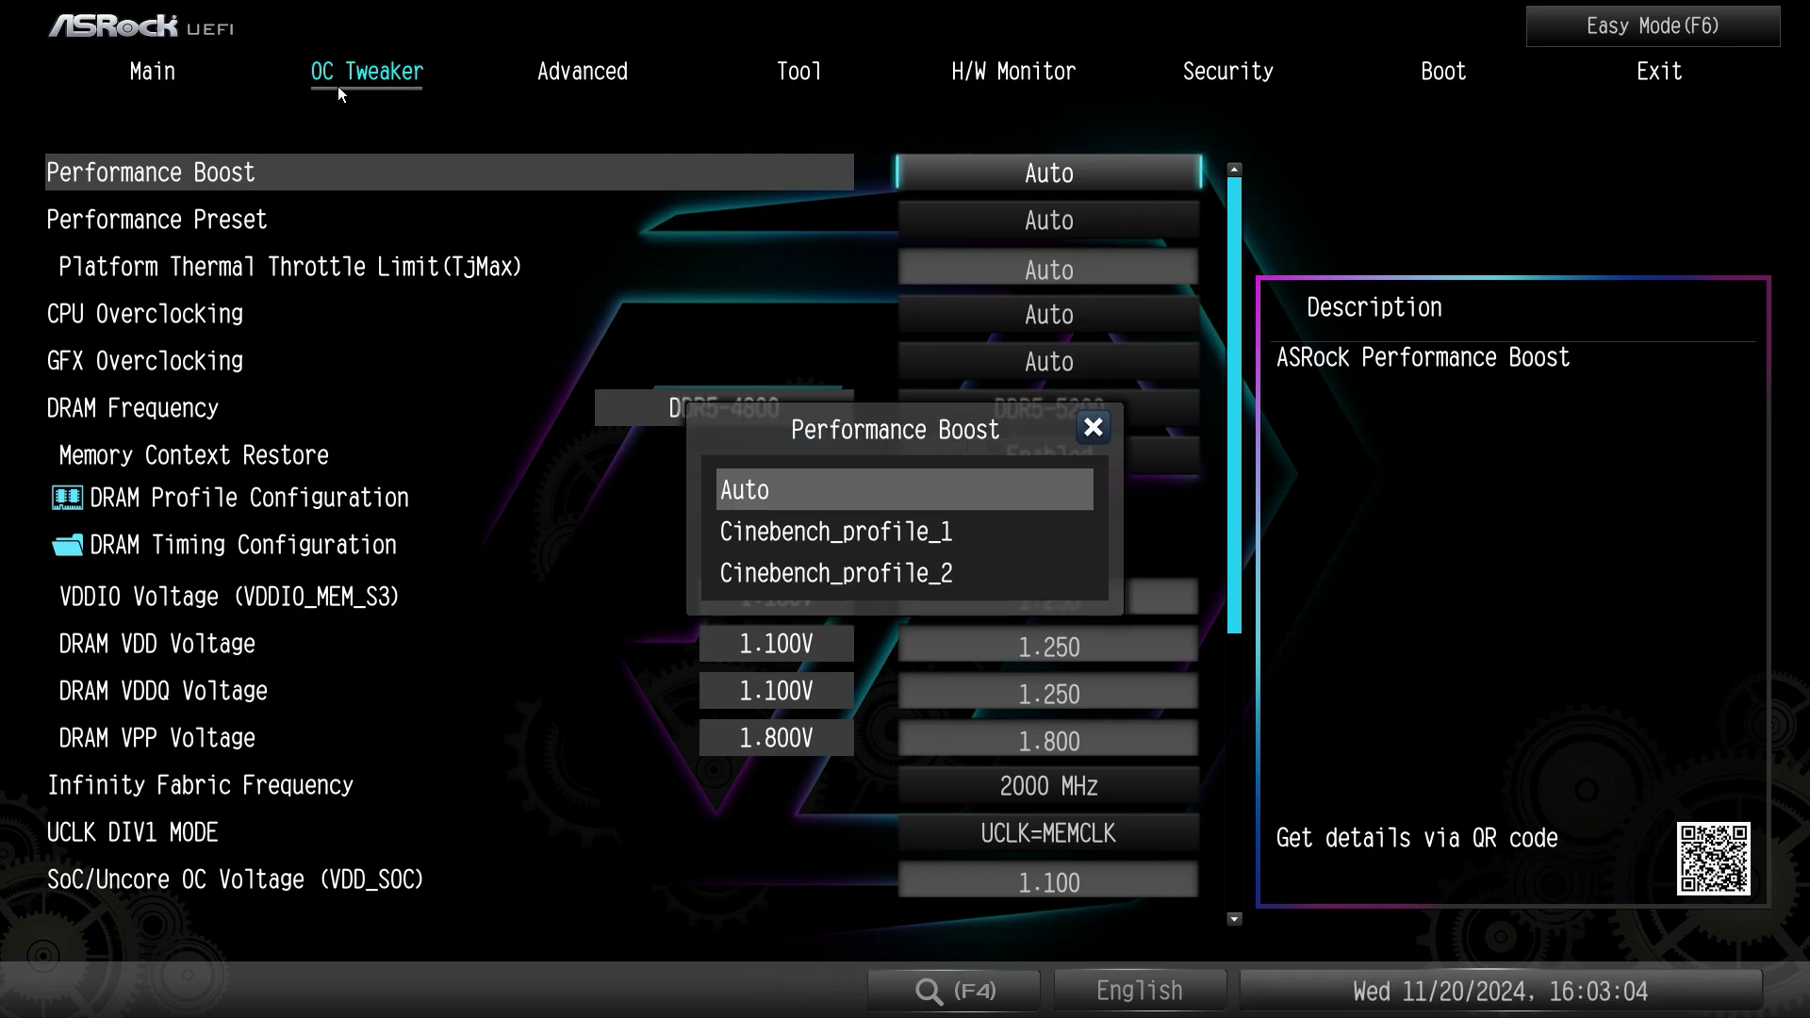
key("Down")
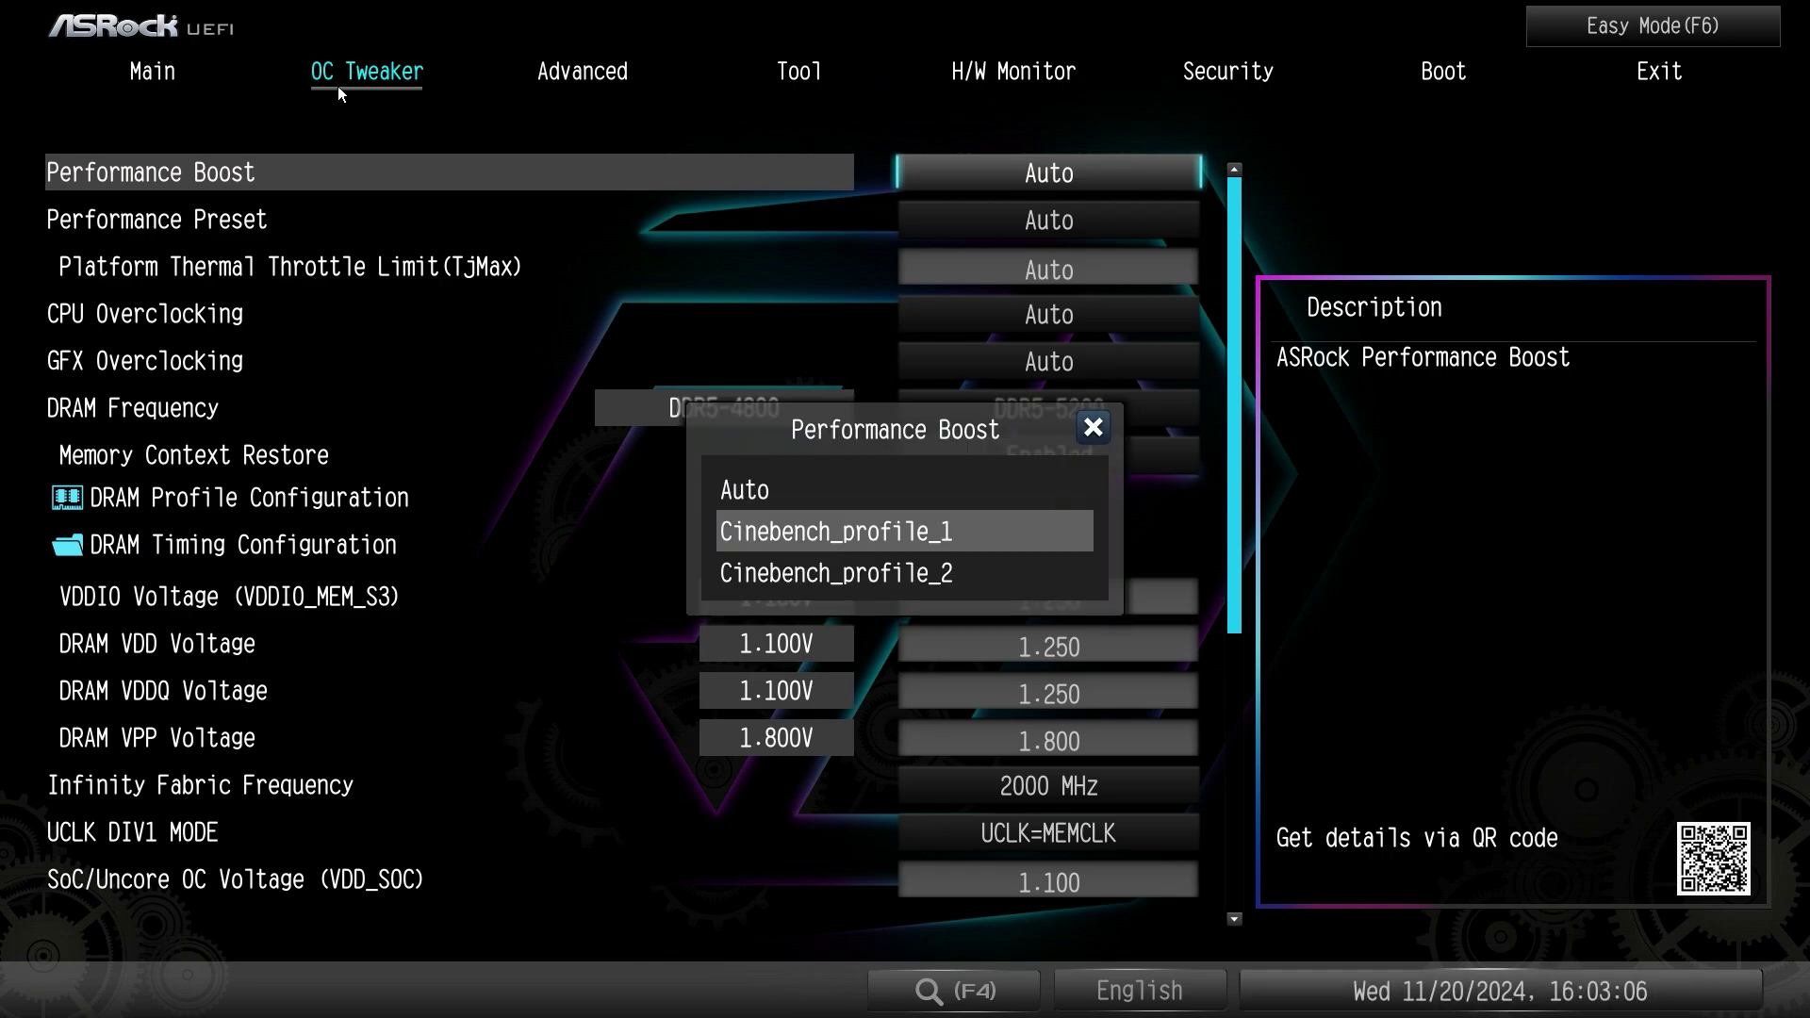
left_click(1093, 427)
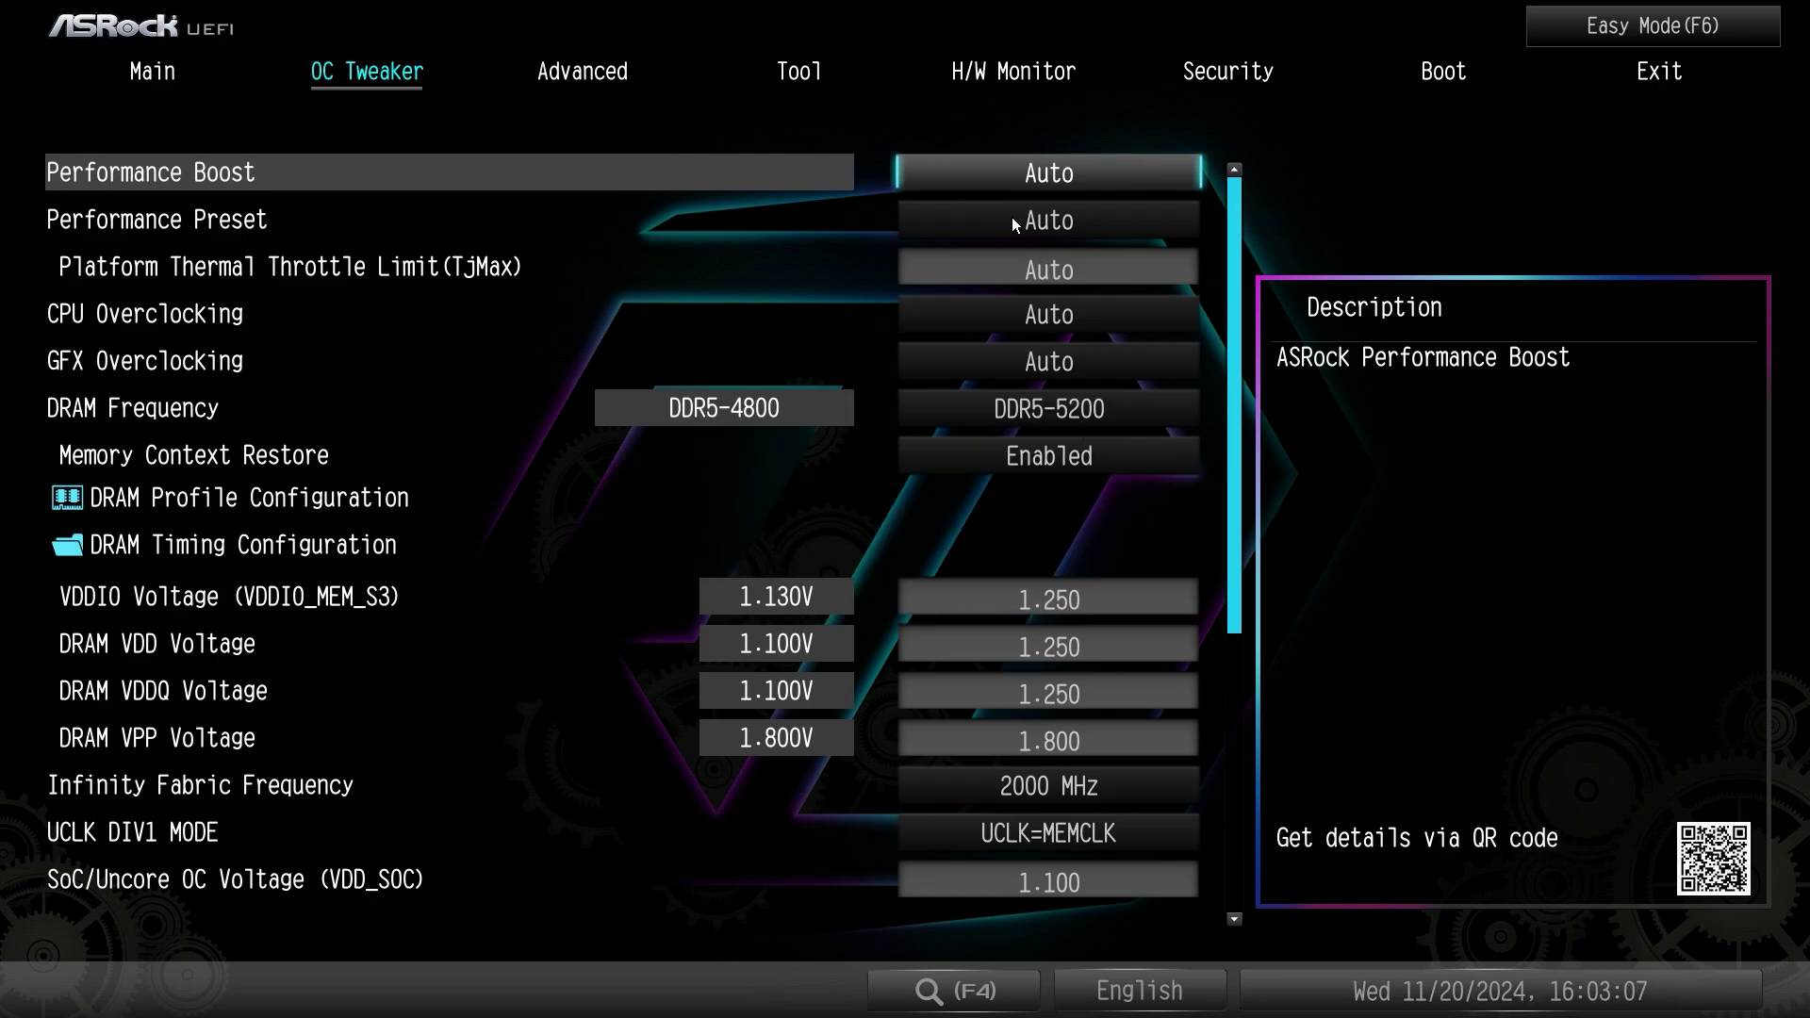
left_click(1014, 224)
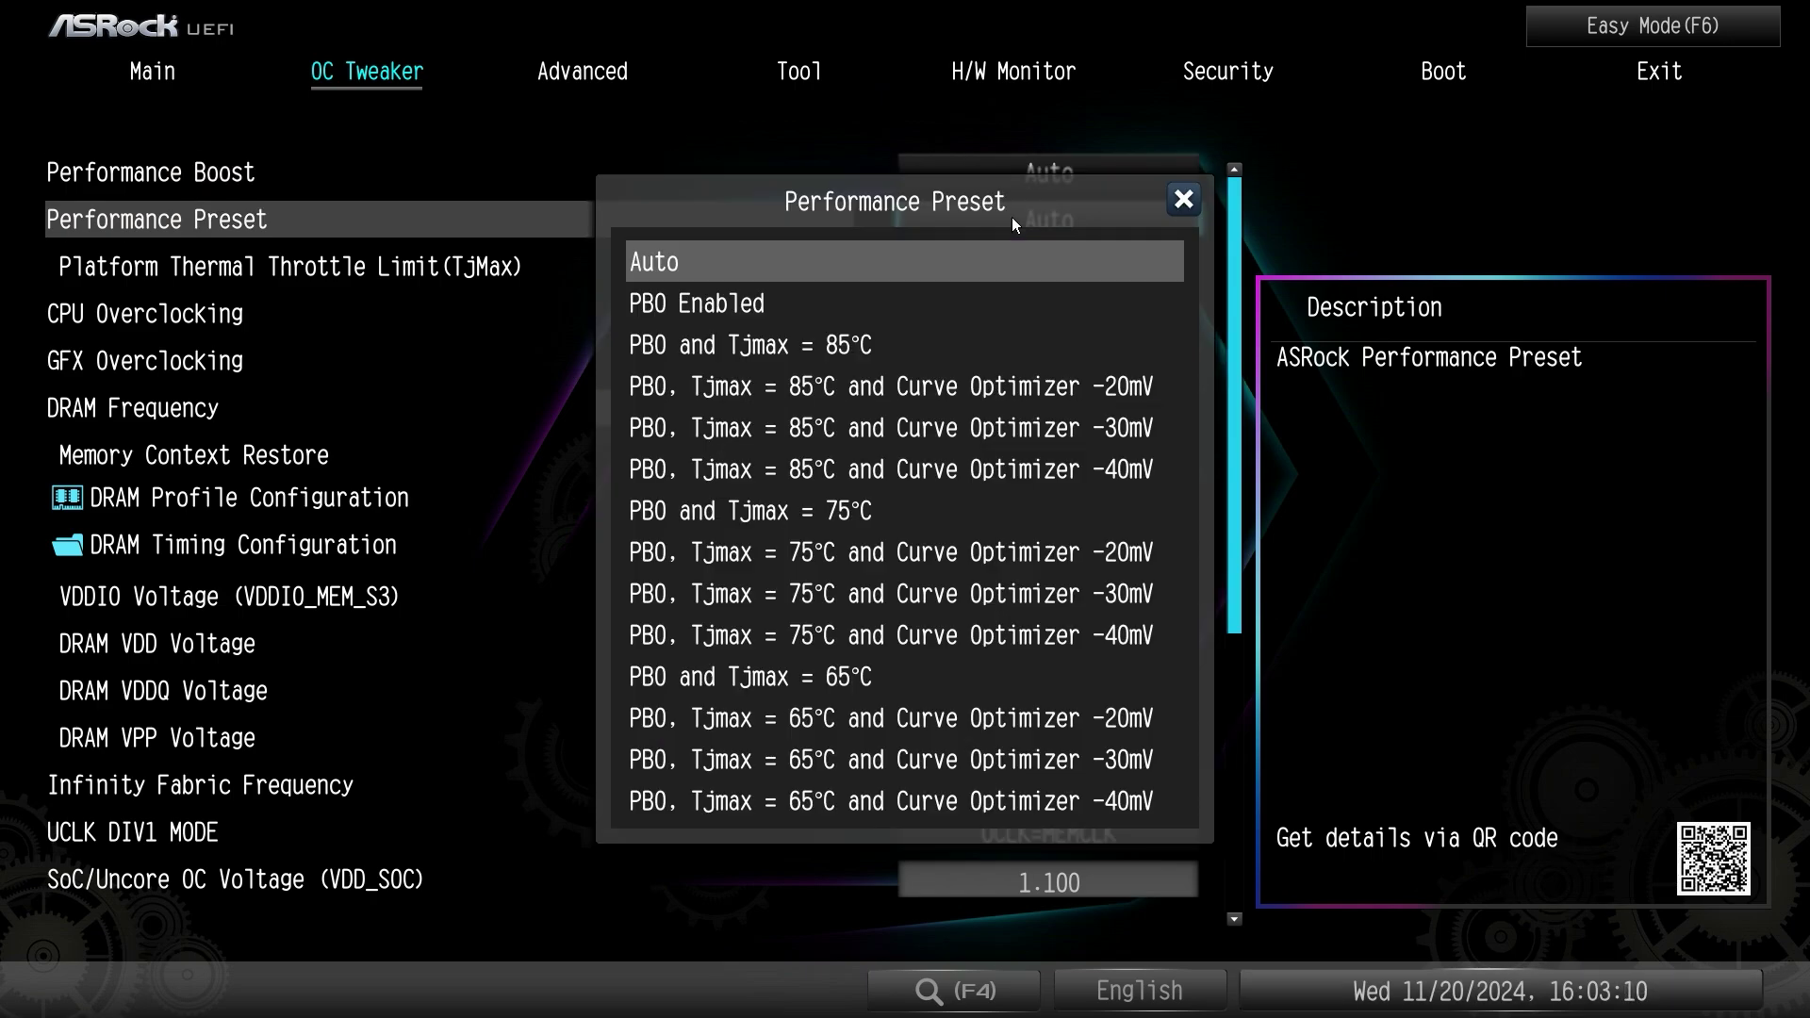
key("Down")
key("Down")
key("Down")
key("Down")
key("Down")
key("Down")
key("Down")
key("Down")
key("Down")
key("Down")
key("Down")
key("Down")
key("Down")
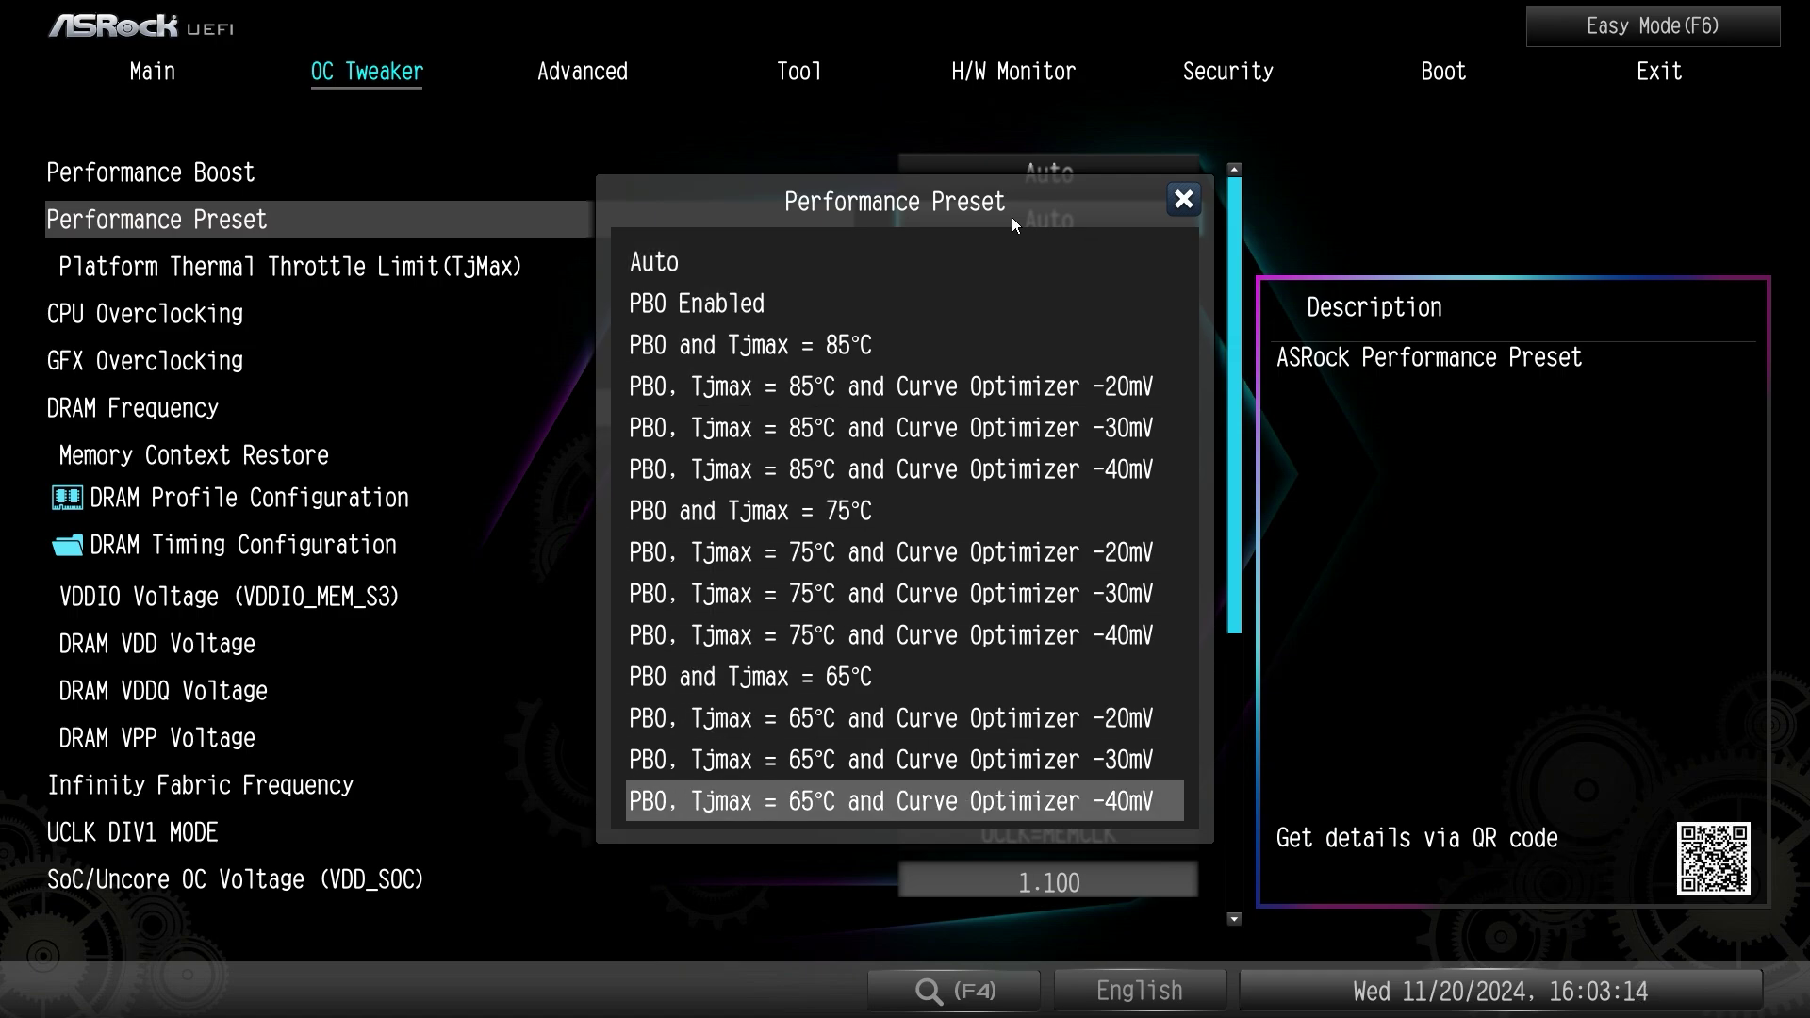
key("Up")
key("Up")
key("Up")
key("Up")
key("Up")
key("Up")
key("Up")
key("Up")
key("Up")
key("Up")
key("Up")
key("Up")
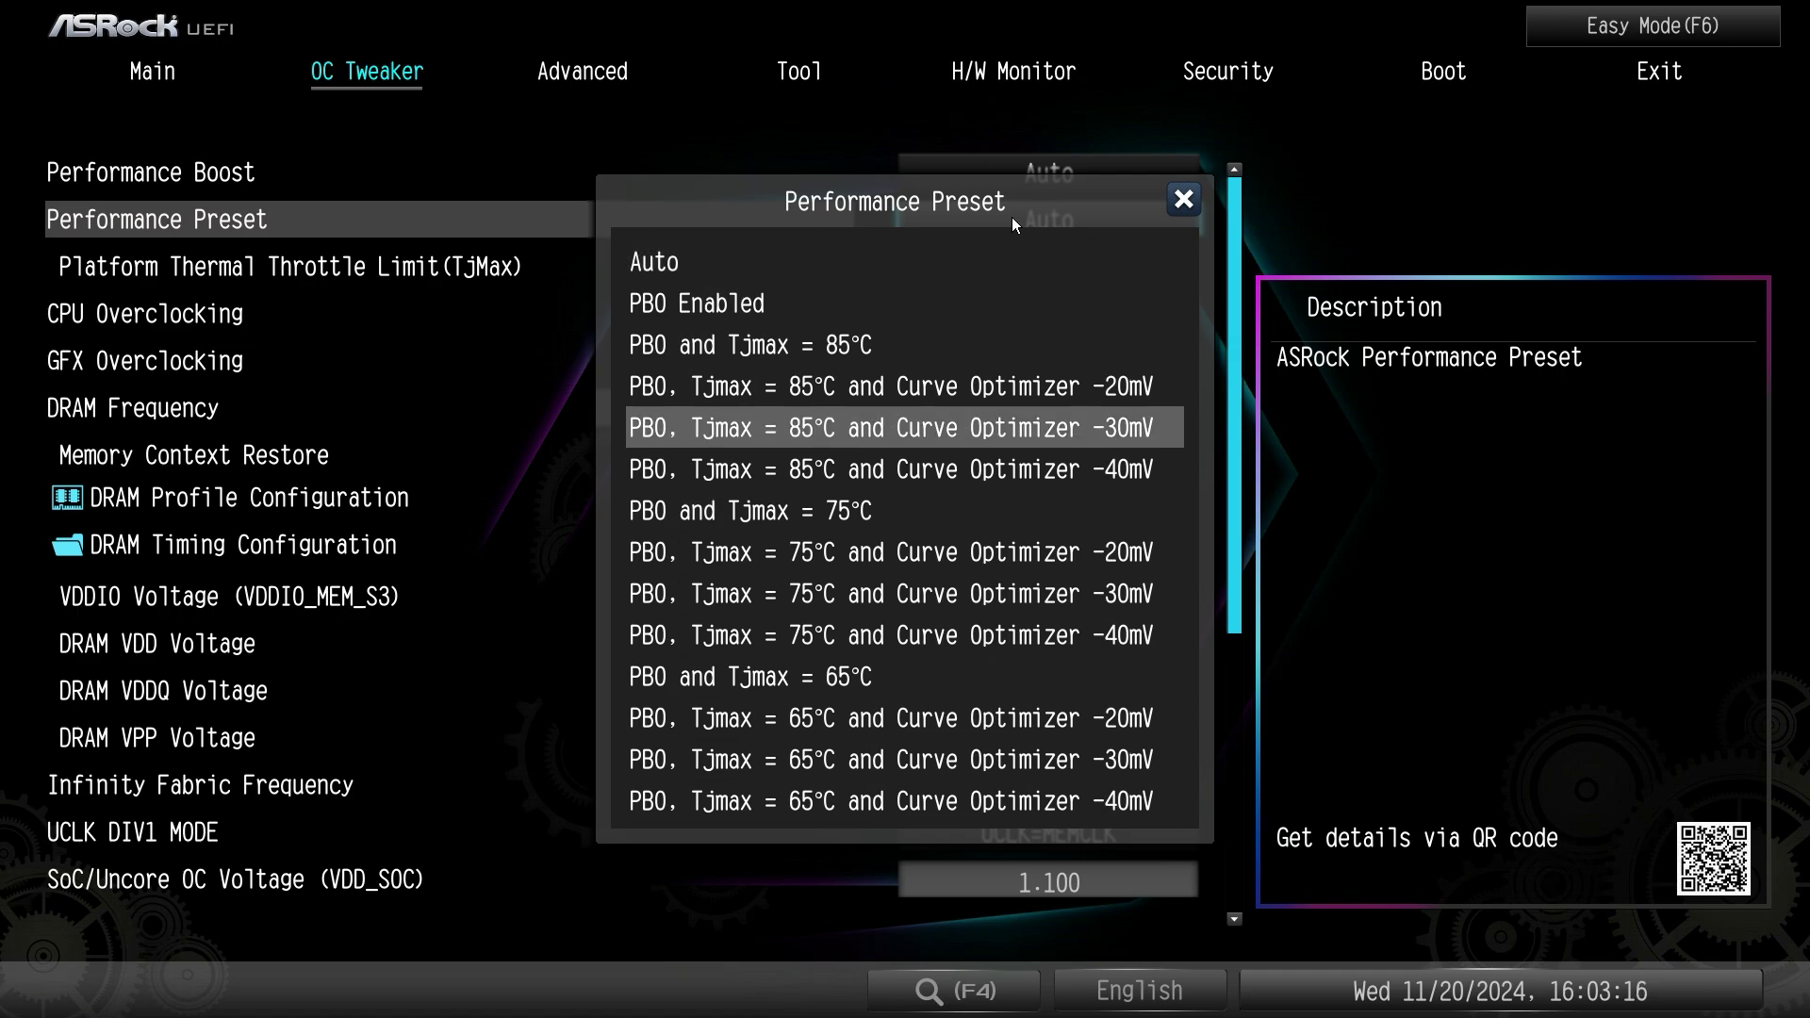
key("Up")
- Try CPU Overclocking on Customize to see its CCD frequency settings, then return it to Auto
key("Return")
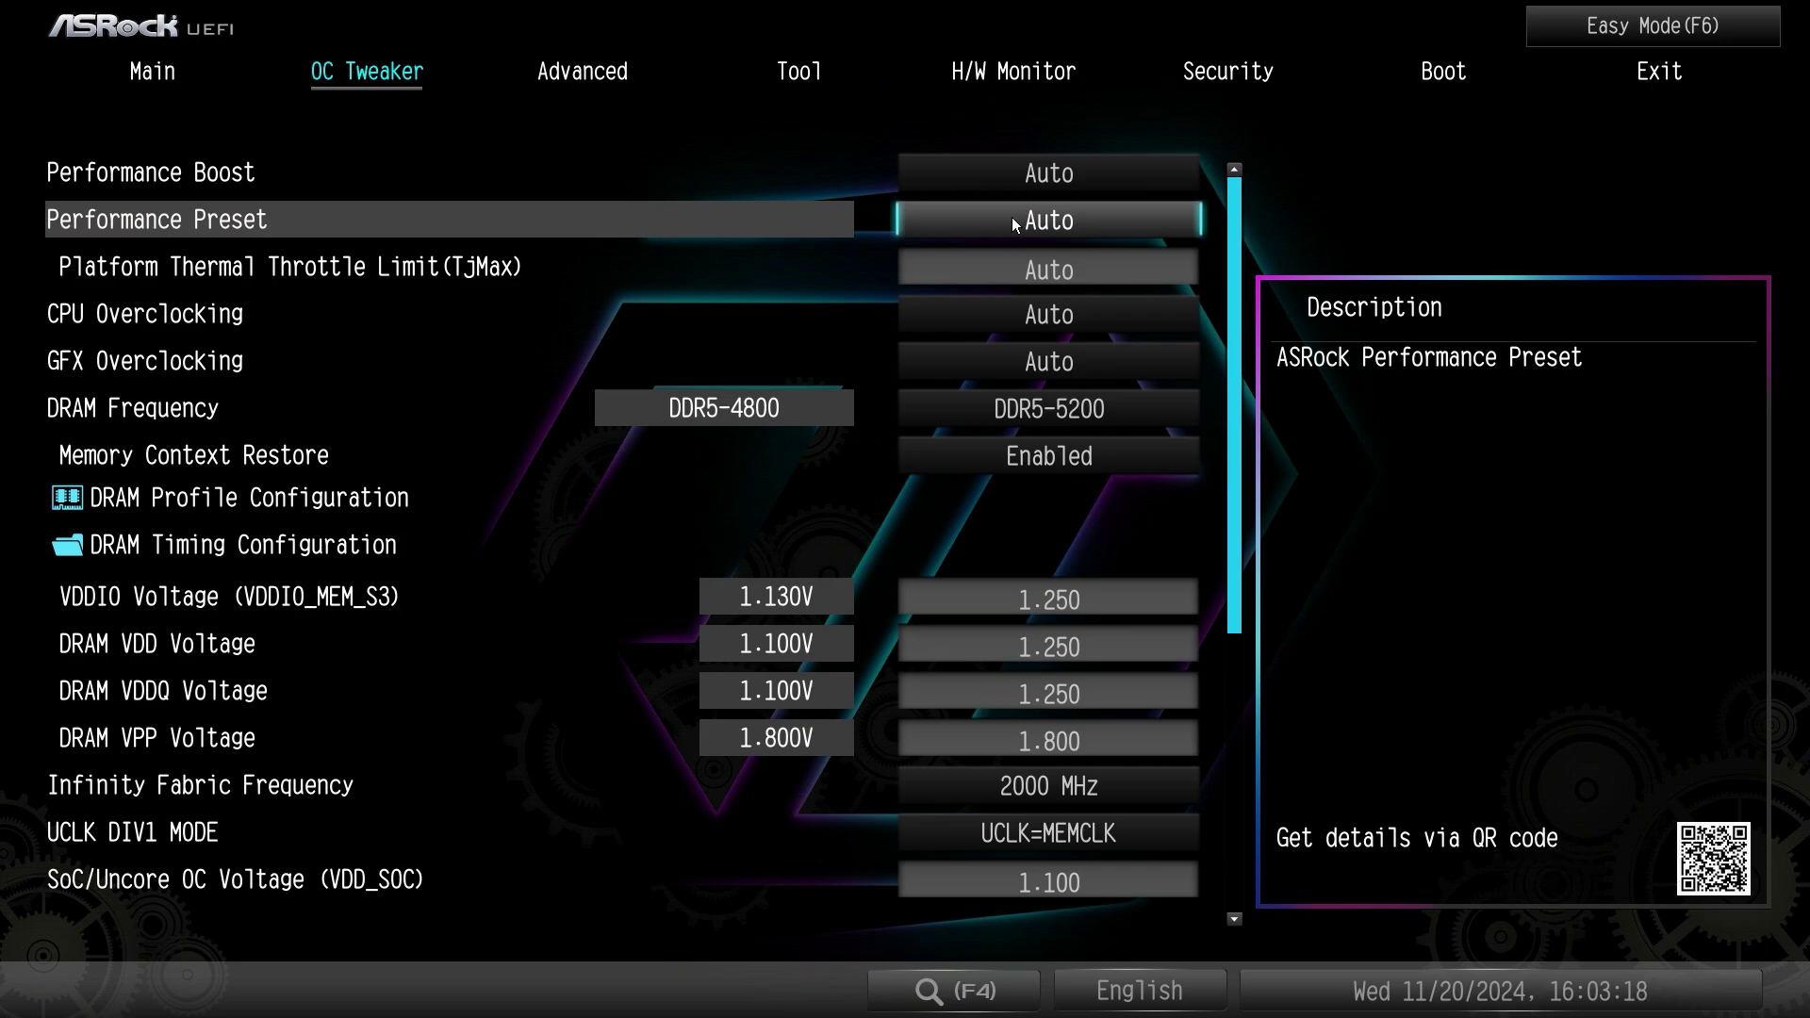
key("Down")
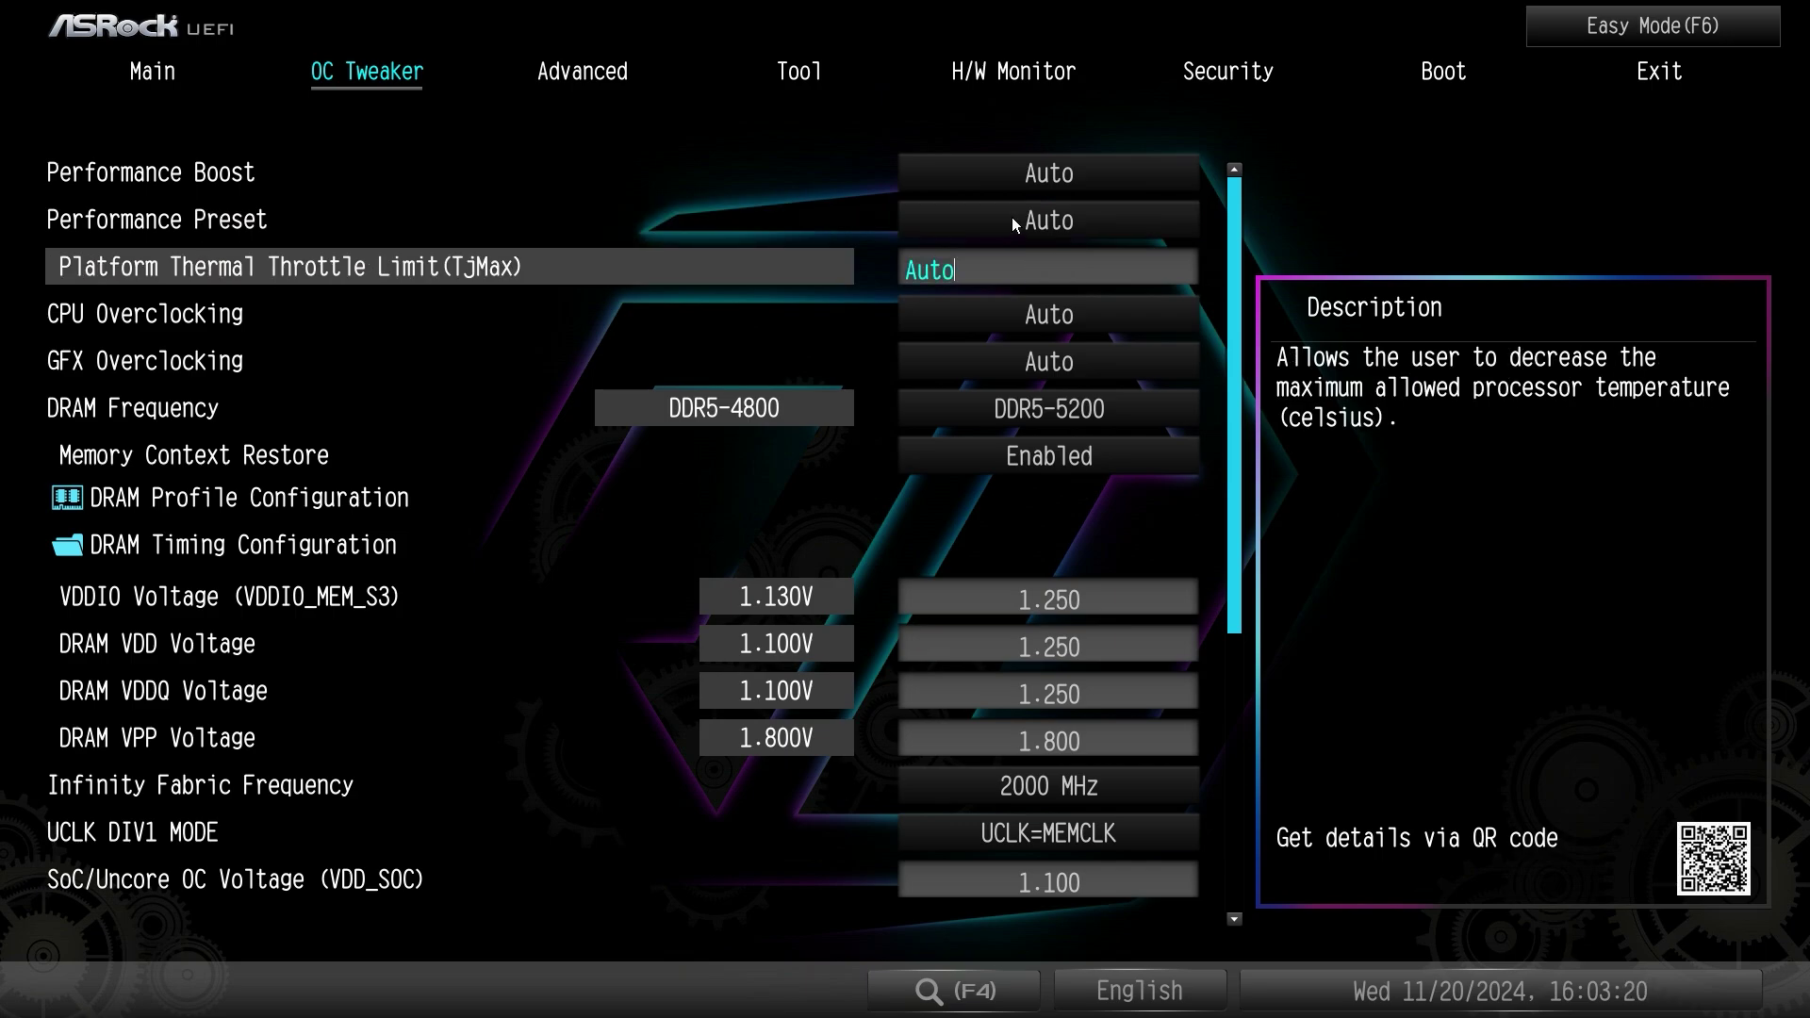
key("Down")
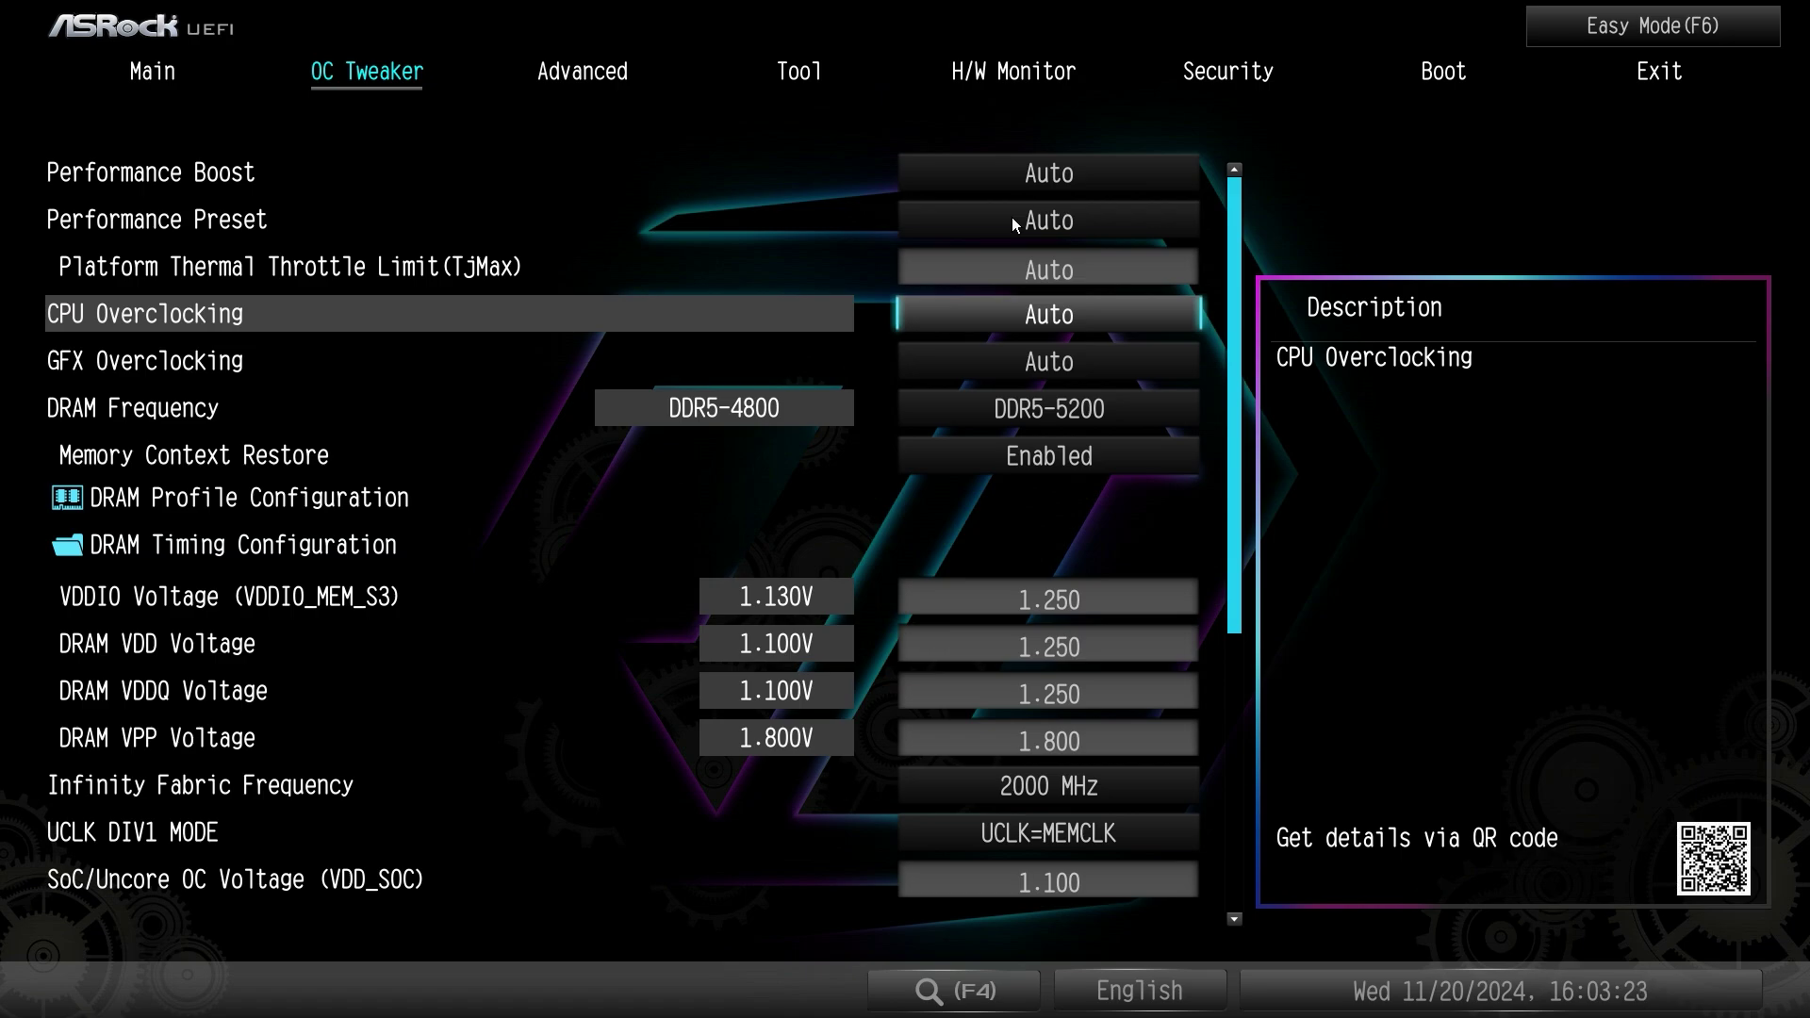
key("Down")
key("Up")
key("Return")
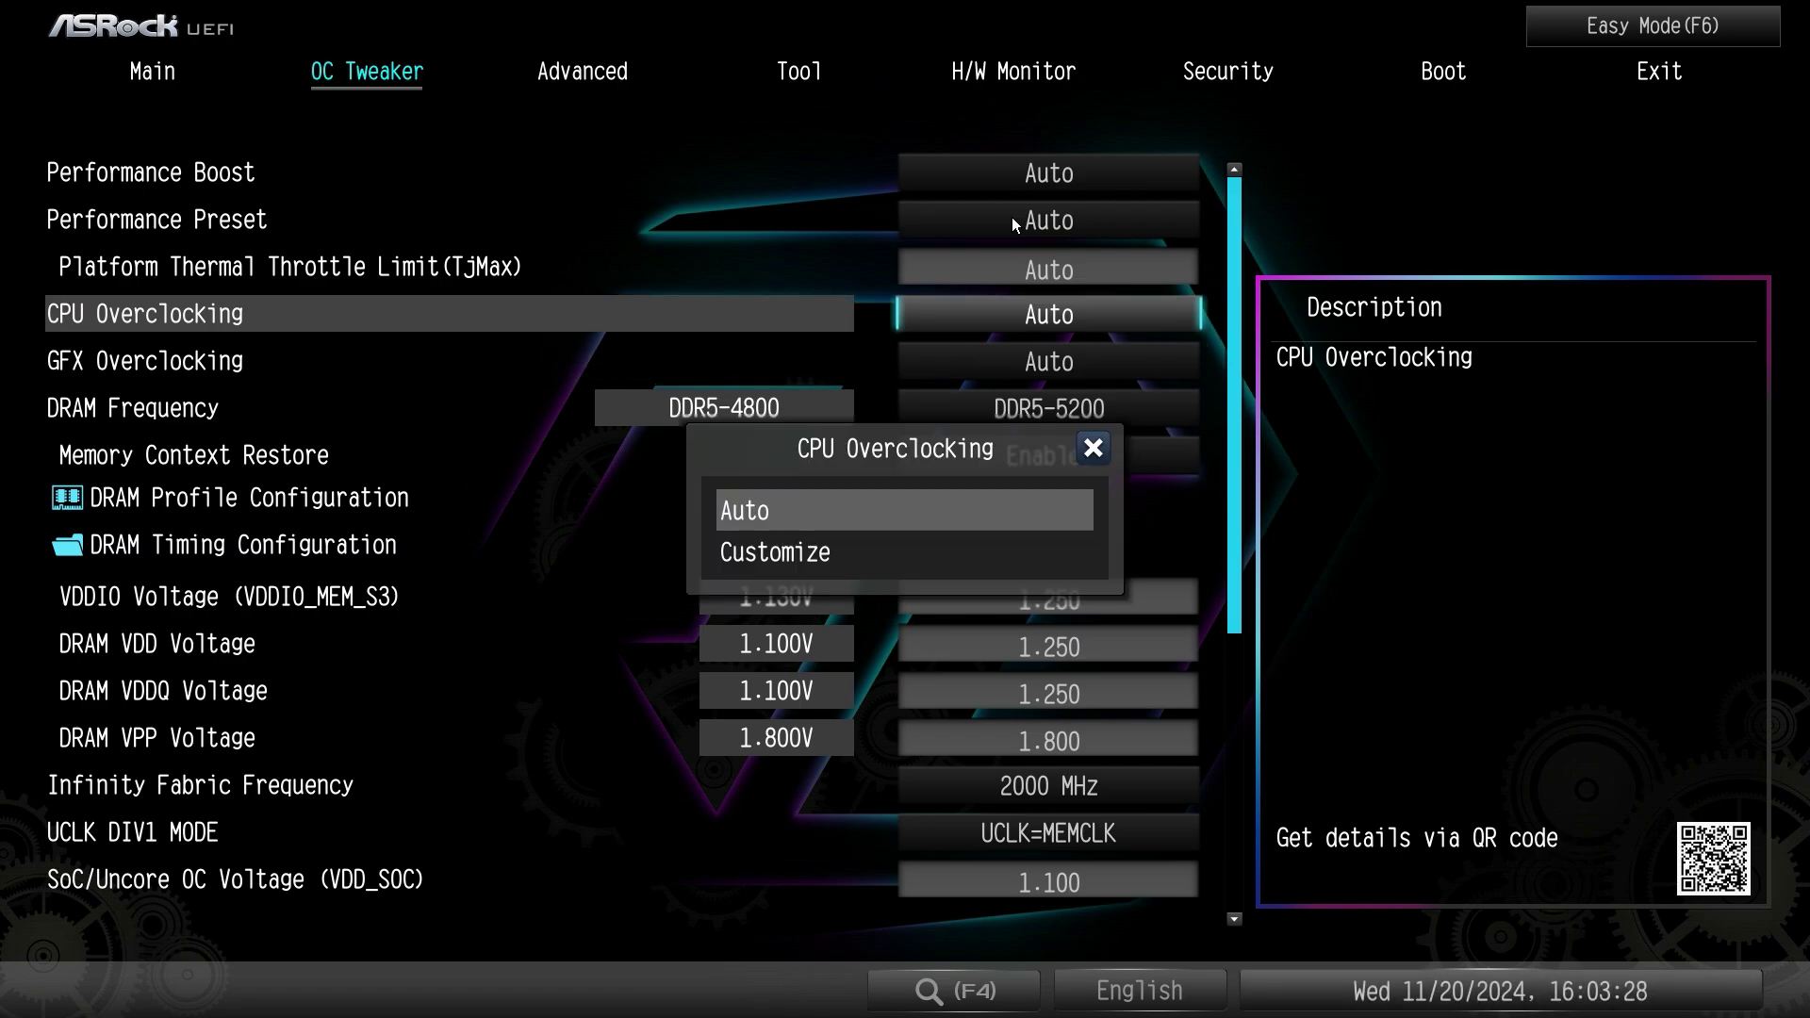
key("Down")
key("Return")
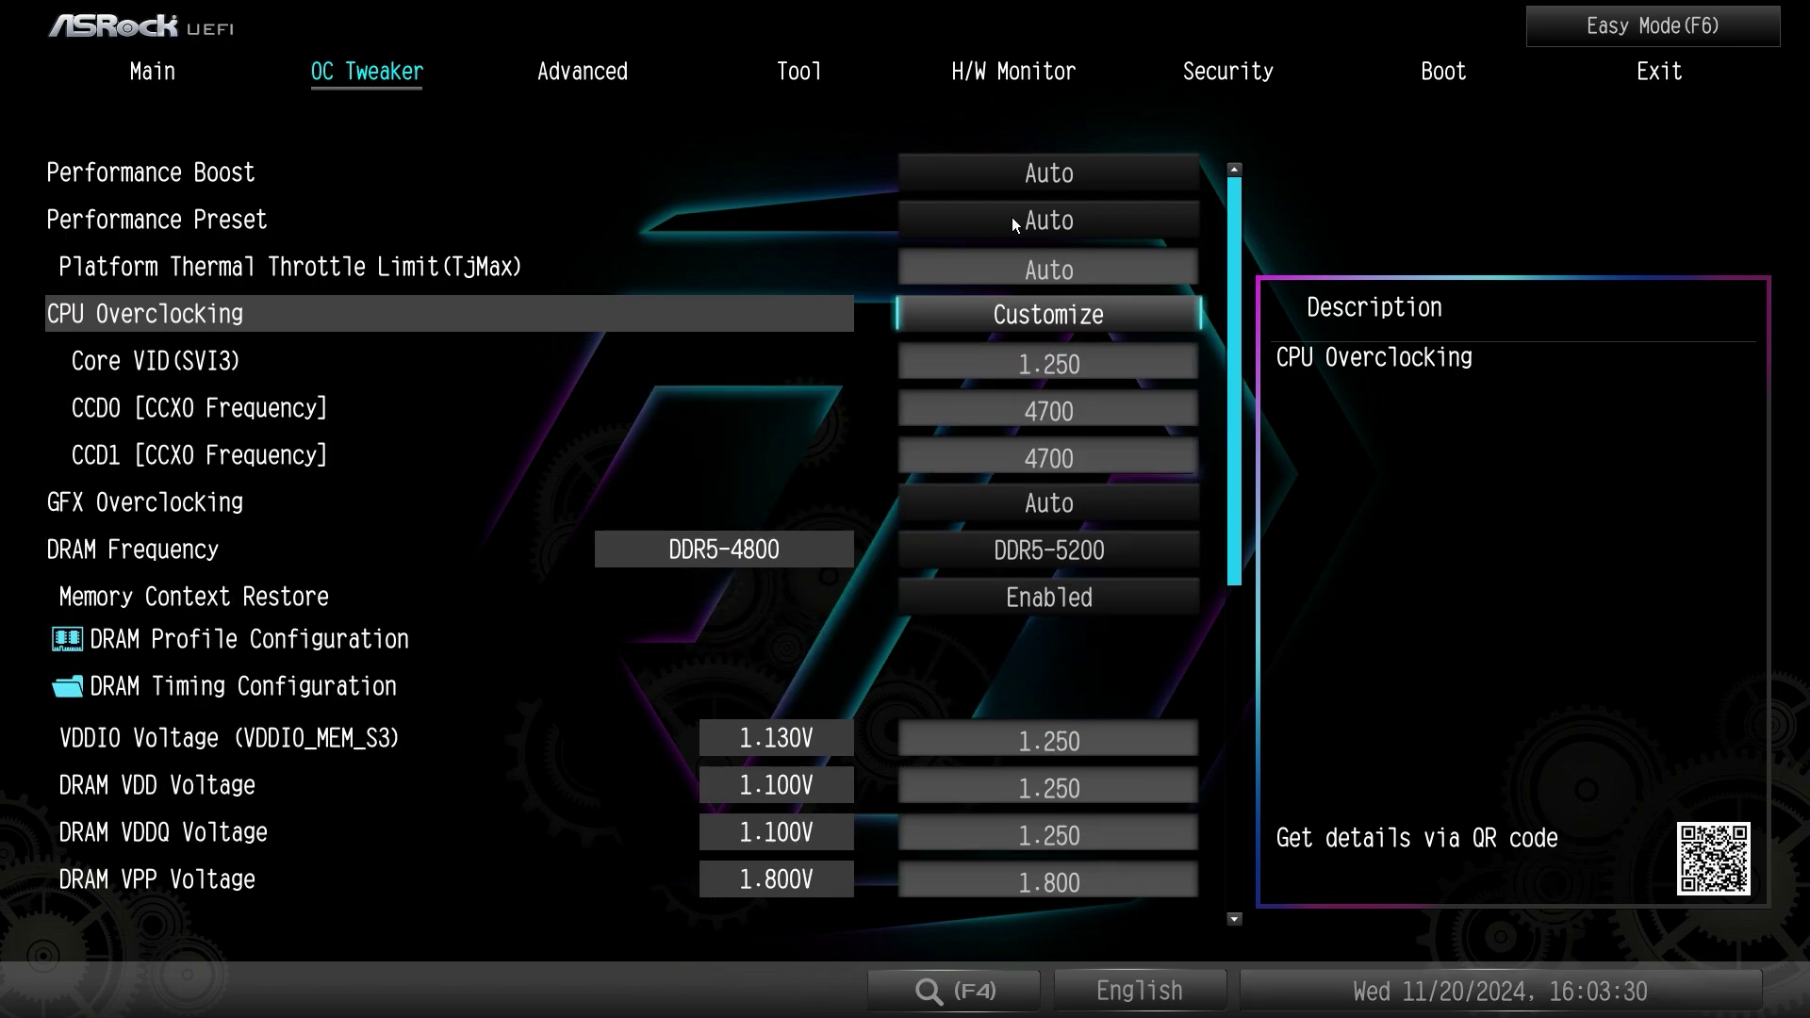
key("Down")
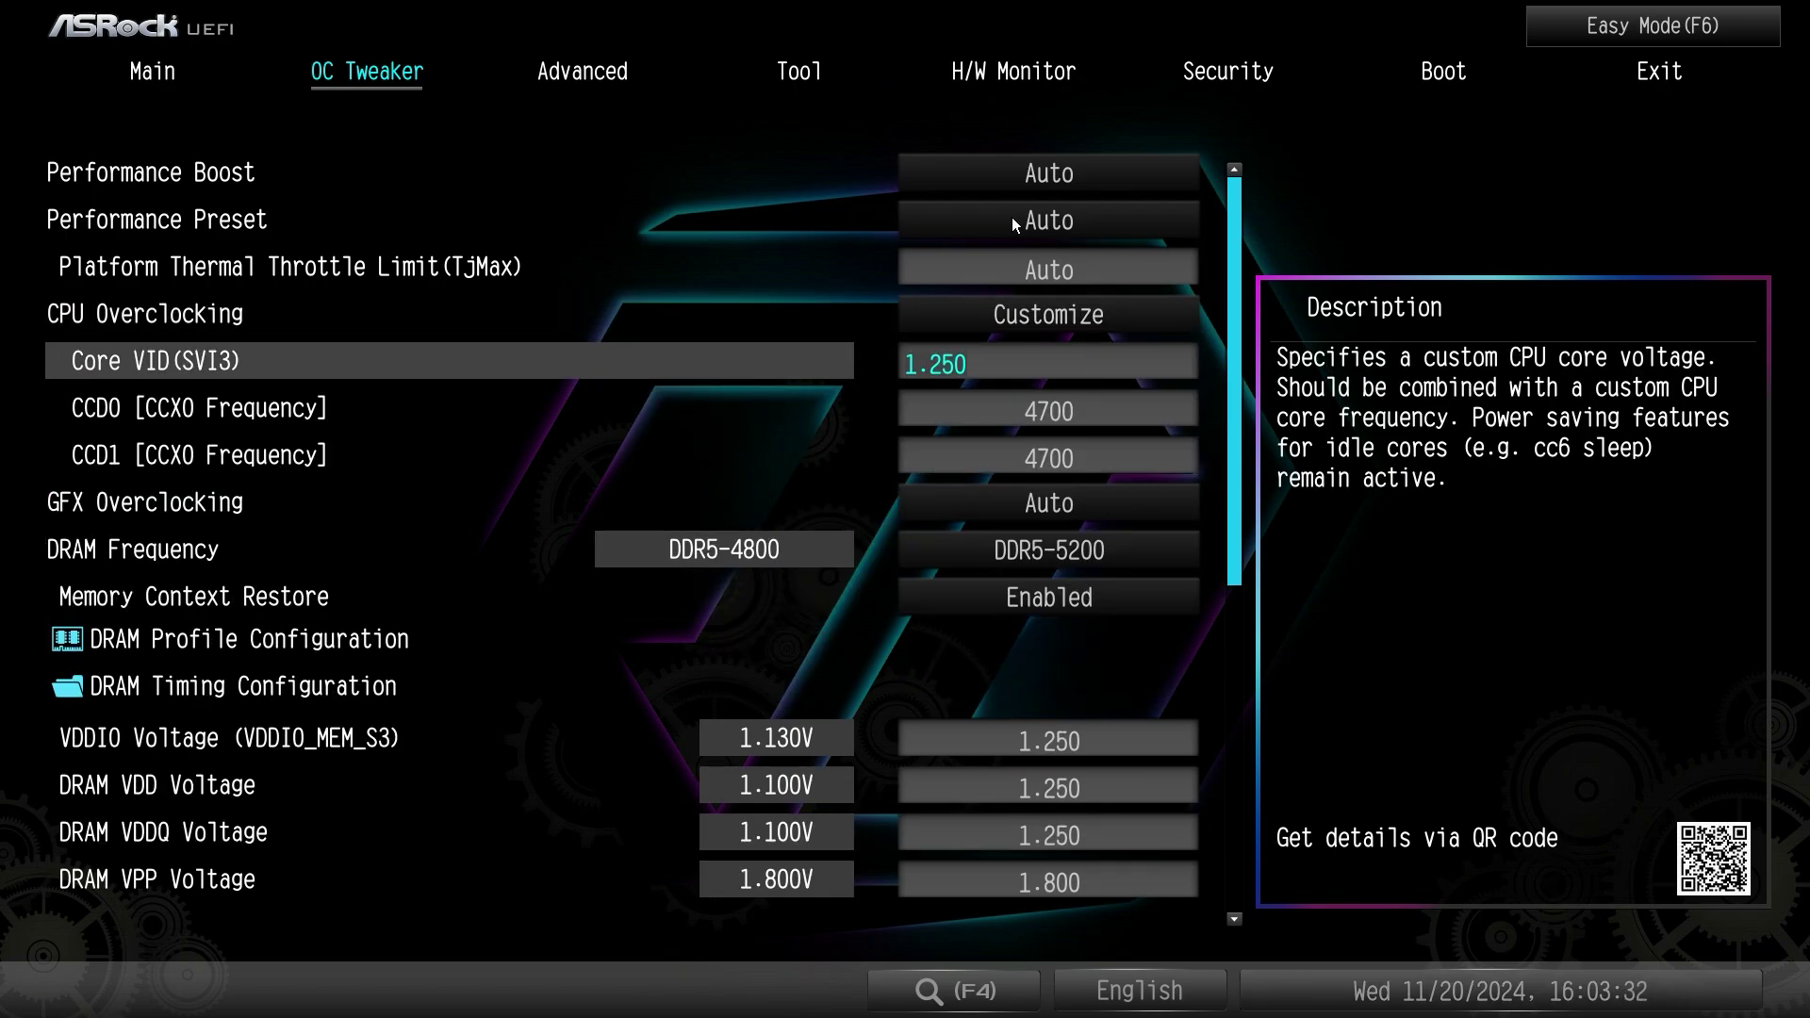
key("Down")
key("Down")
key("Down")
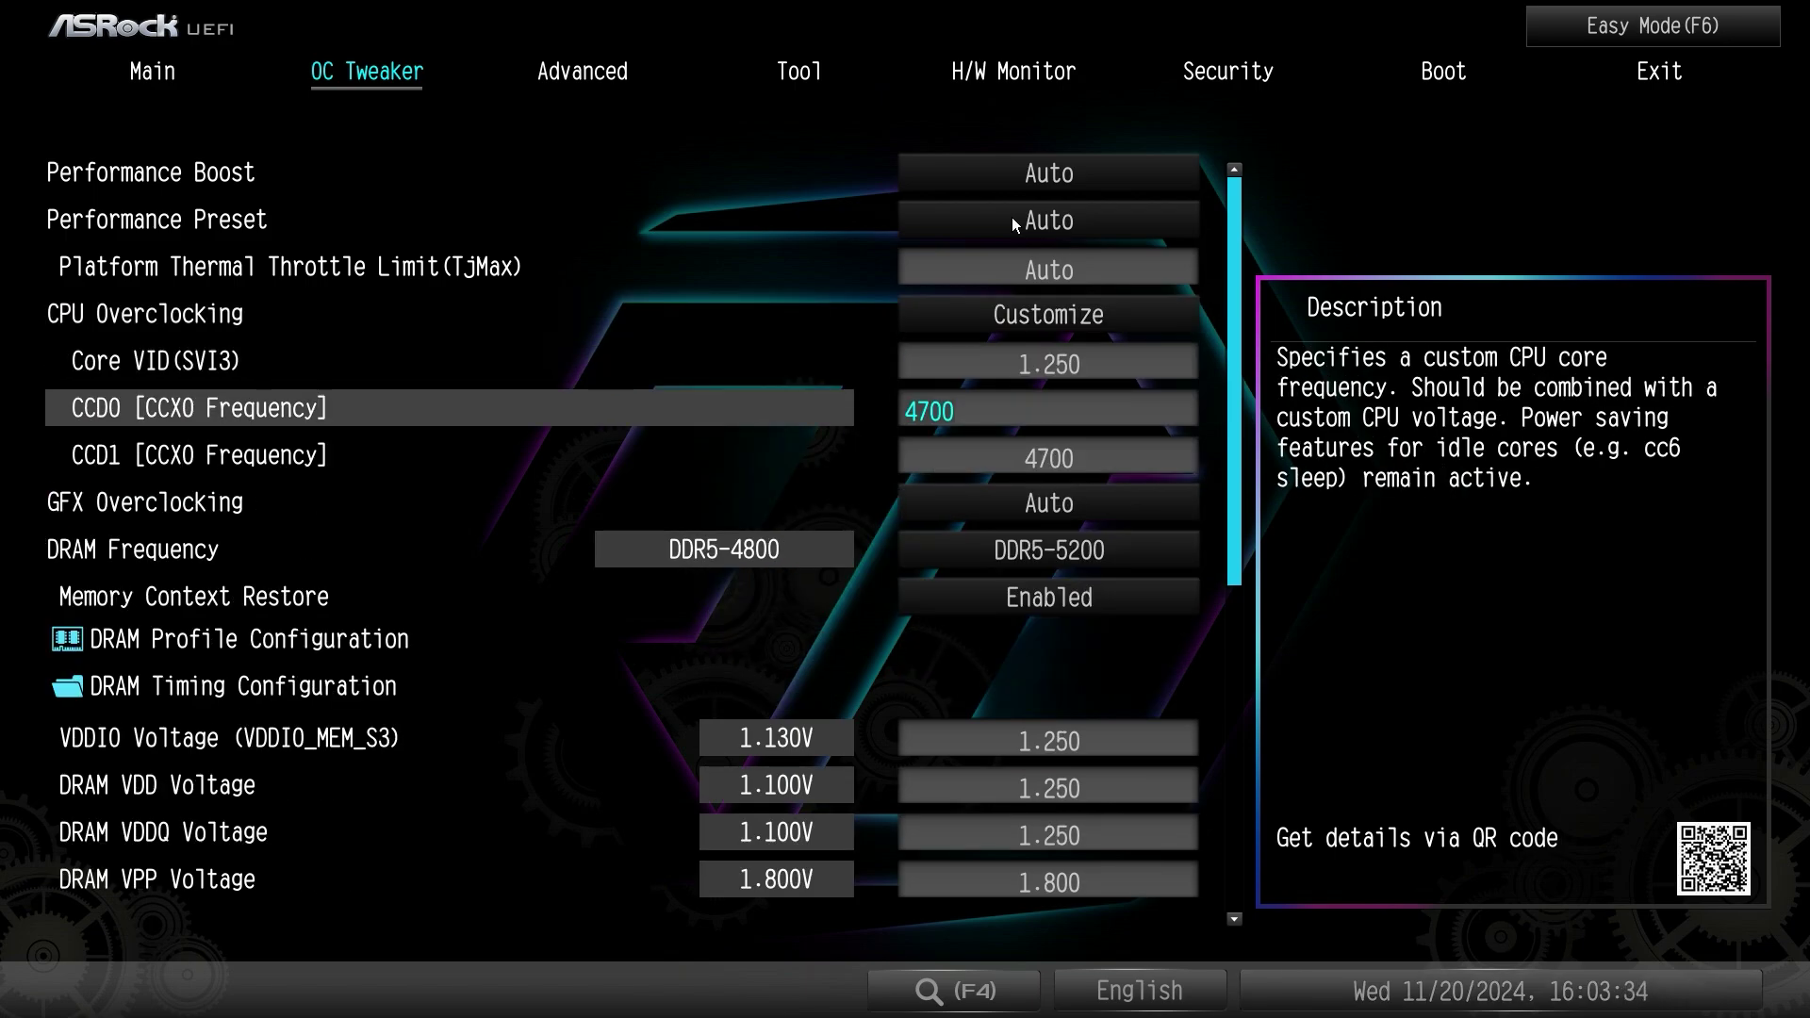
key("Up")
key("Up")
key("Up")
key("Up")
key("Return")
key("Up")
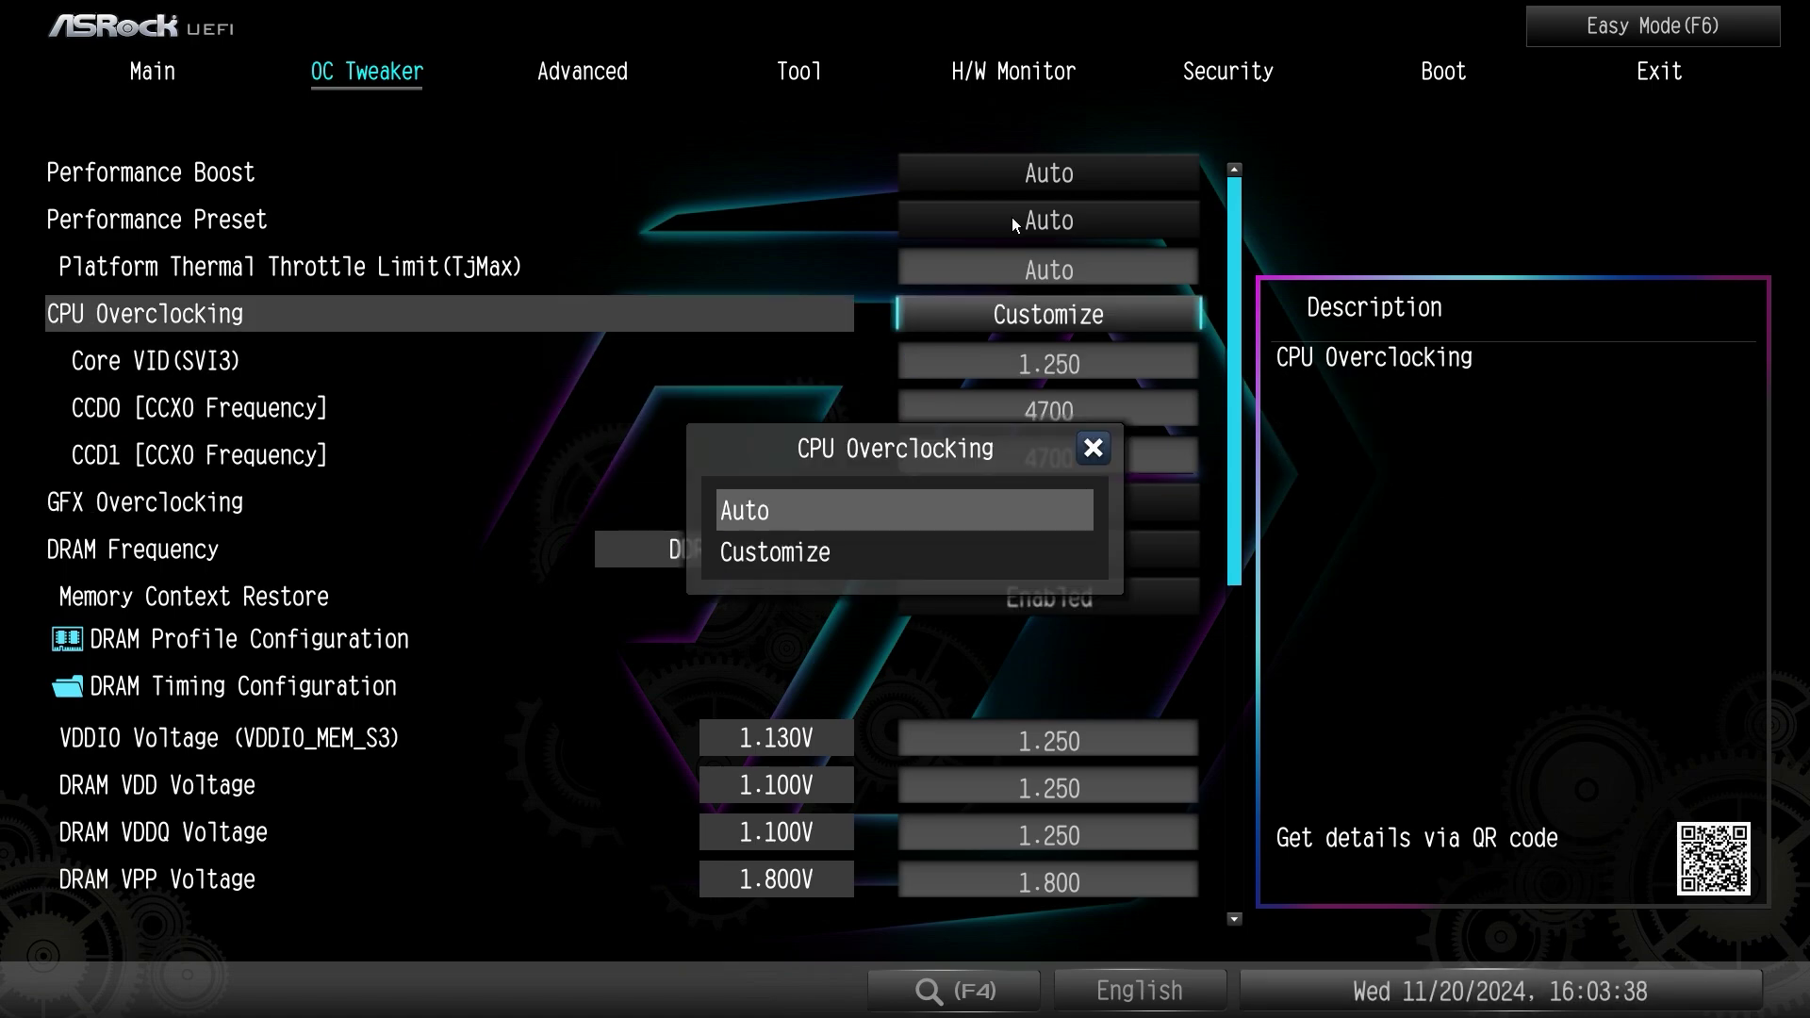
key("Return")
- Set GFX Overclocking to Auto so the 2200 GFX Clock Frequency no longer applies
key("Down")
key("Return")
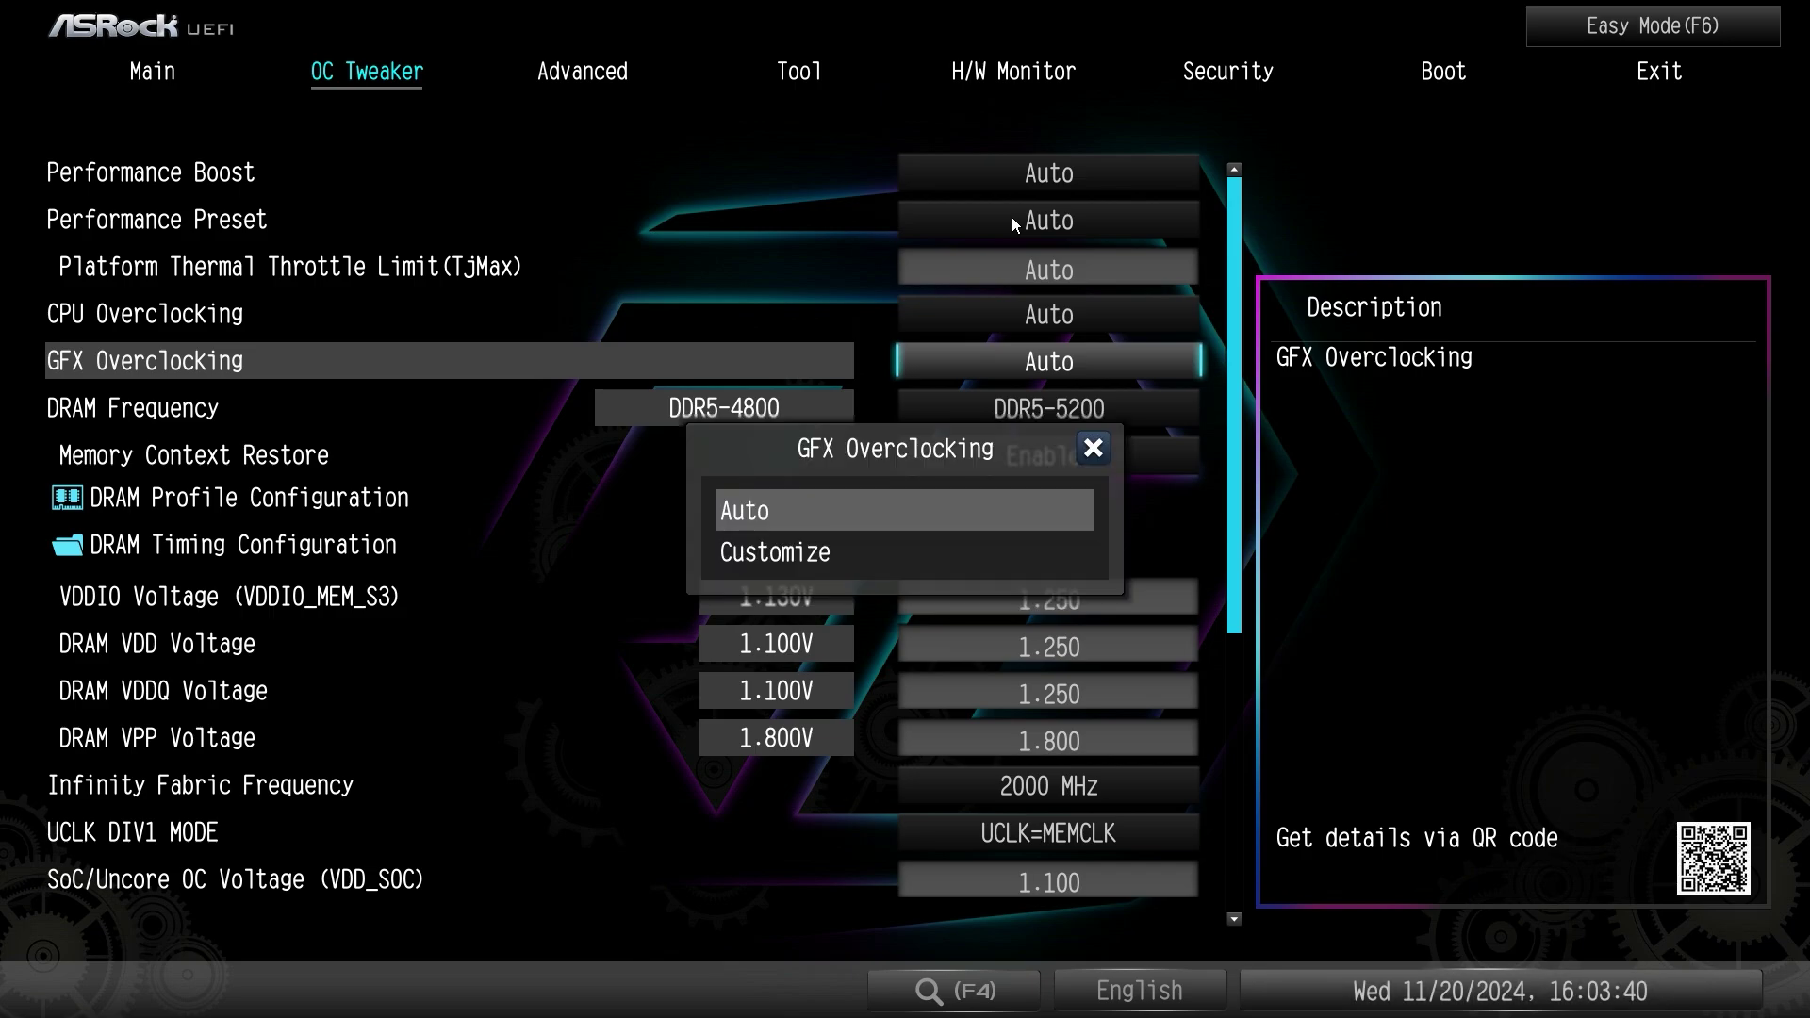
key("Down")
key("Return")
key("Down")
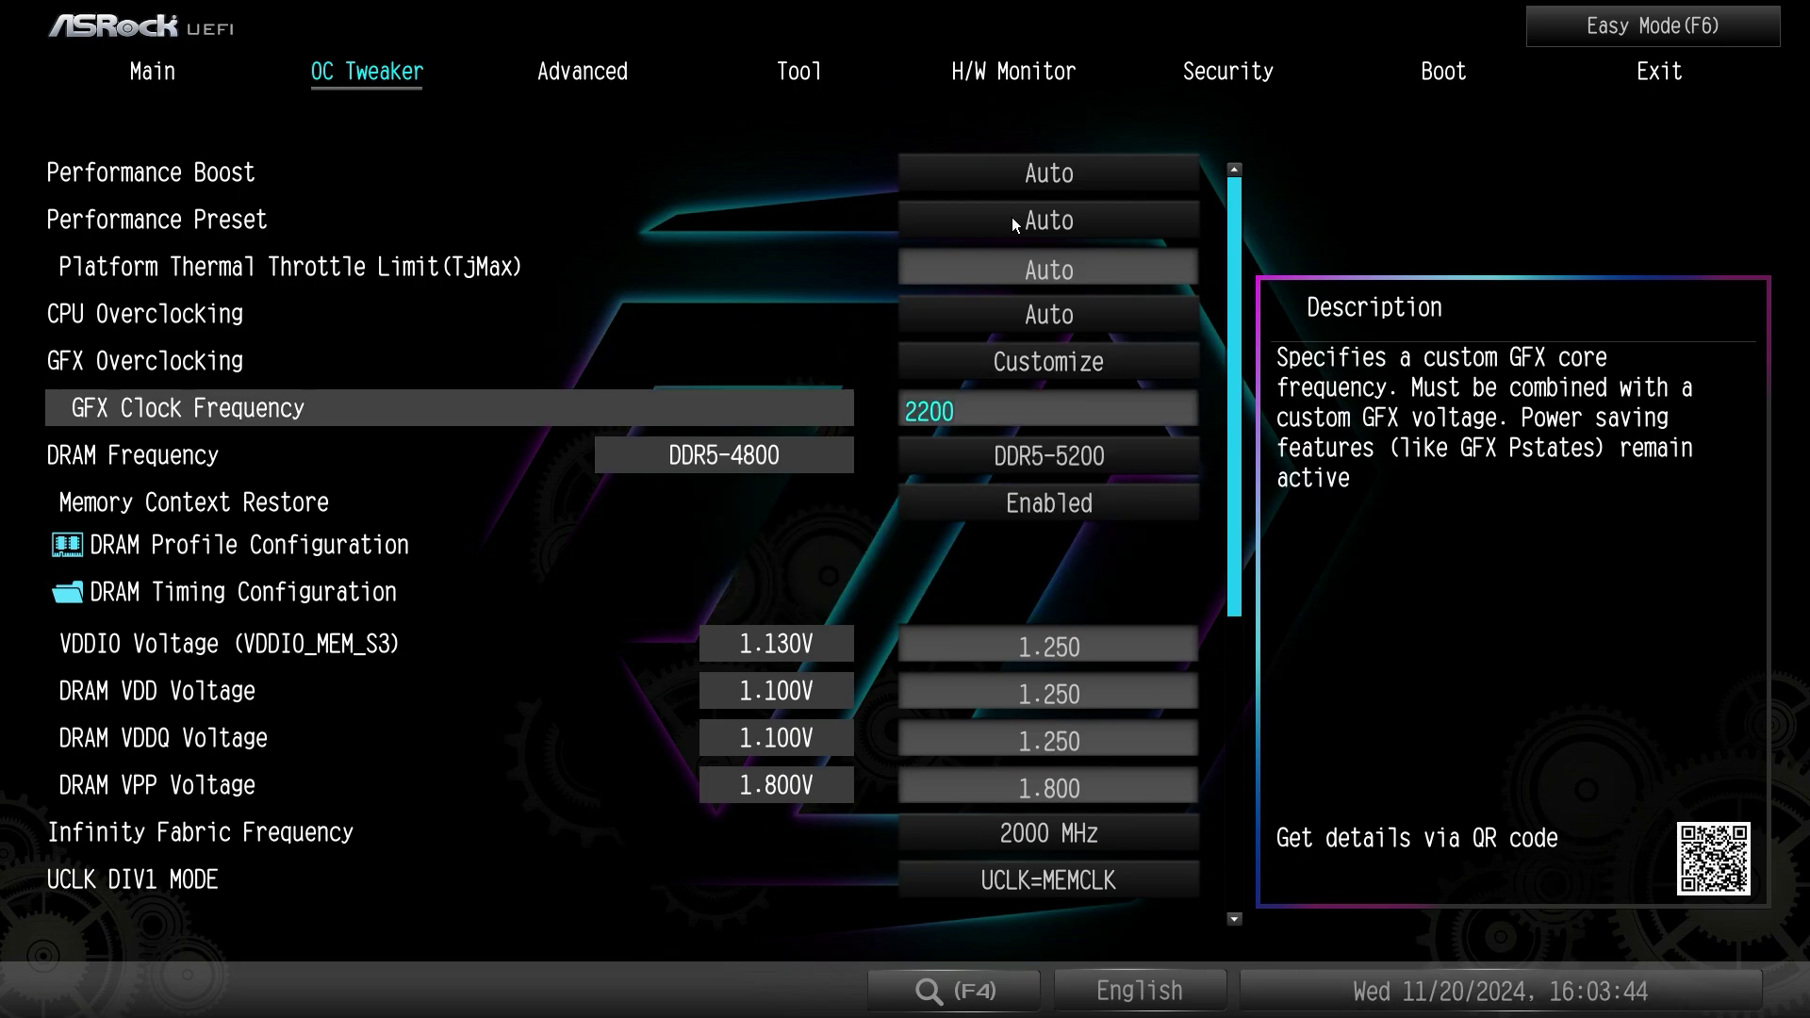
key("Up")
key("Return")
key("Up")
key("Return")
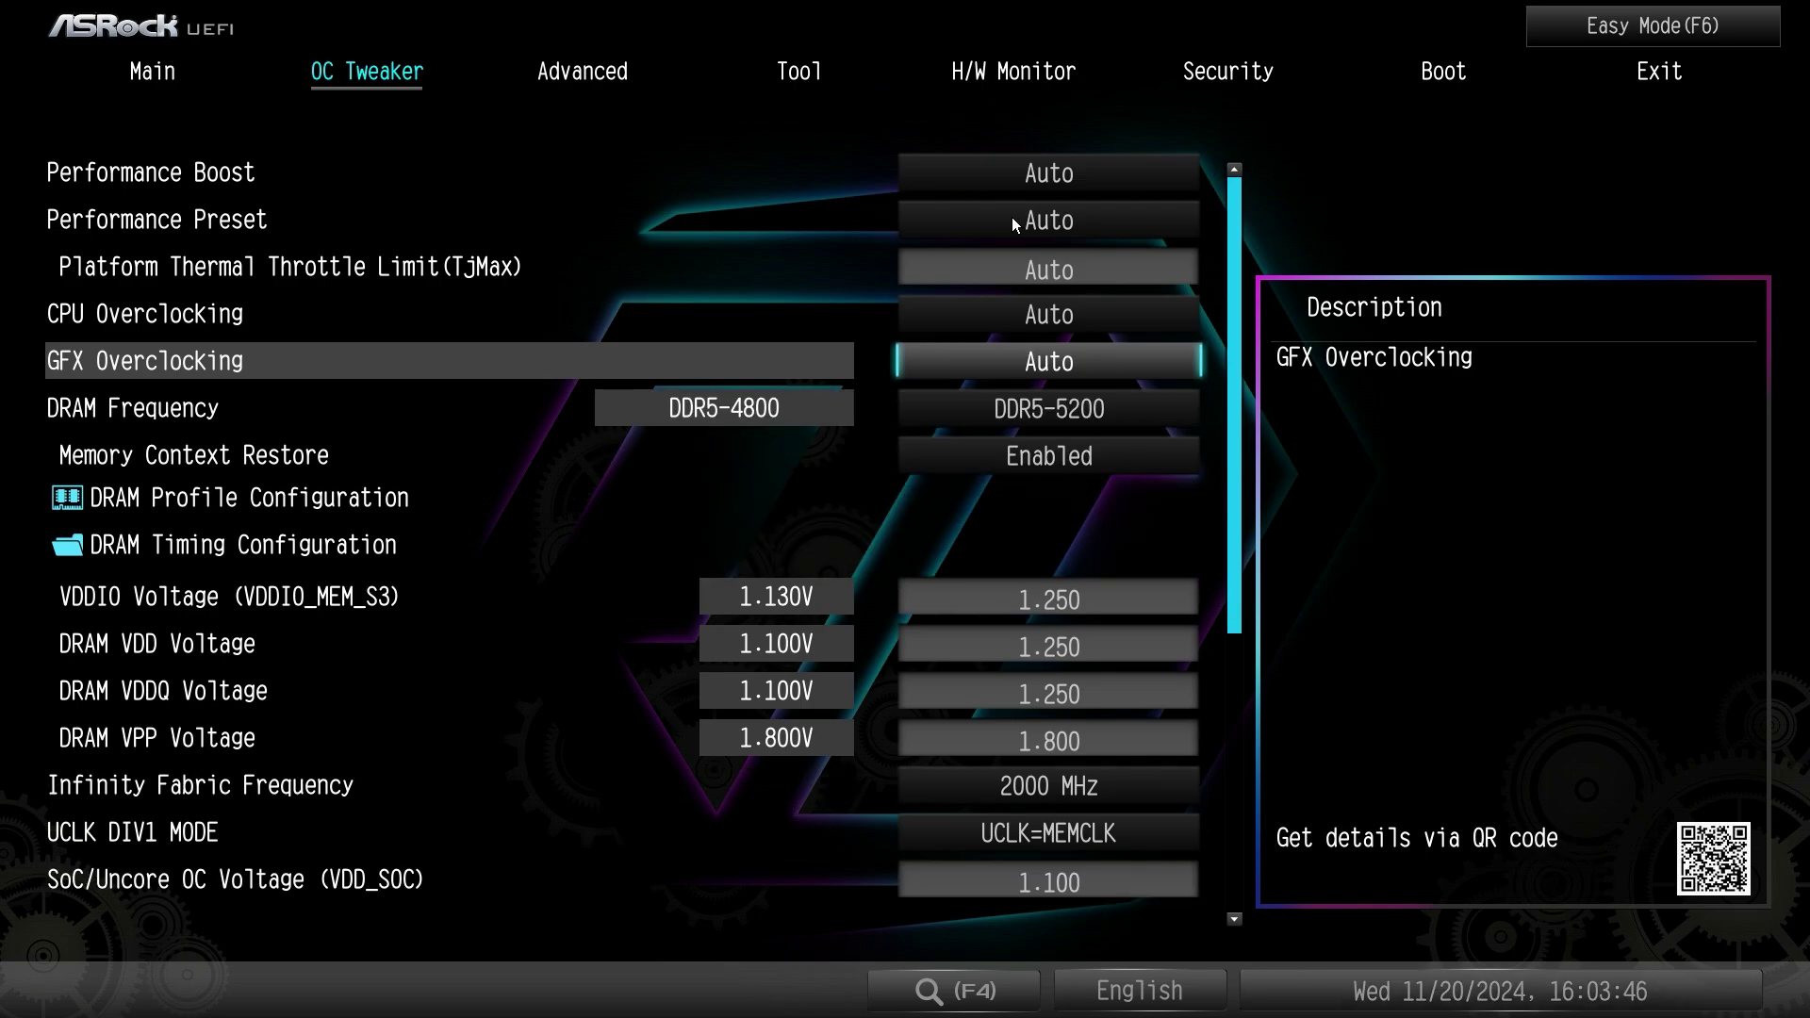
key("Down")
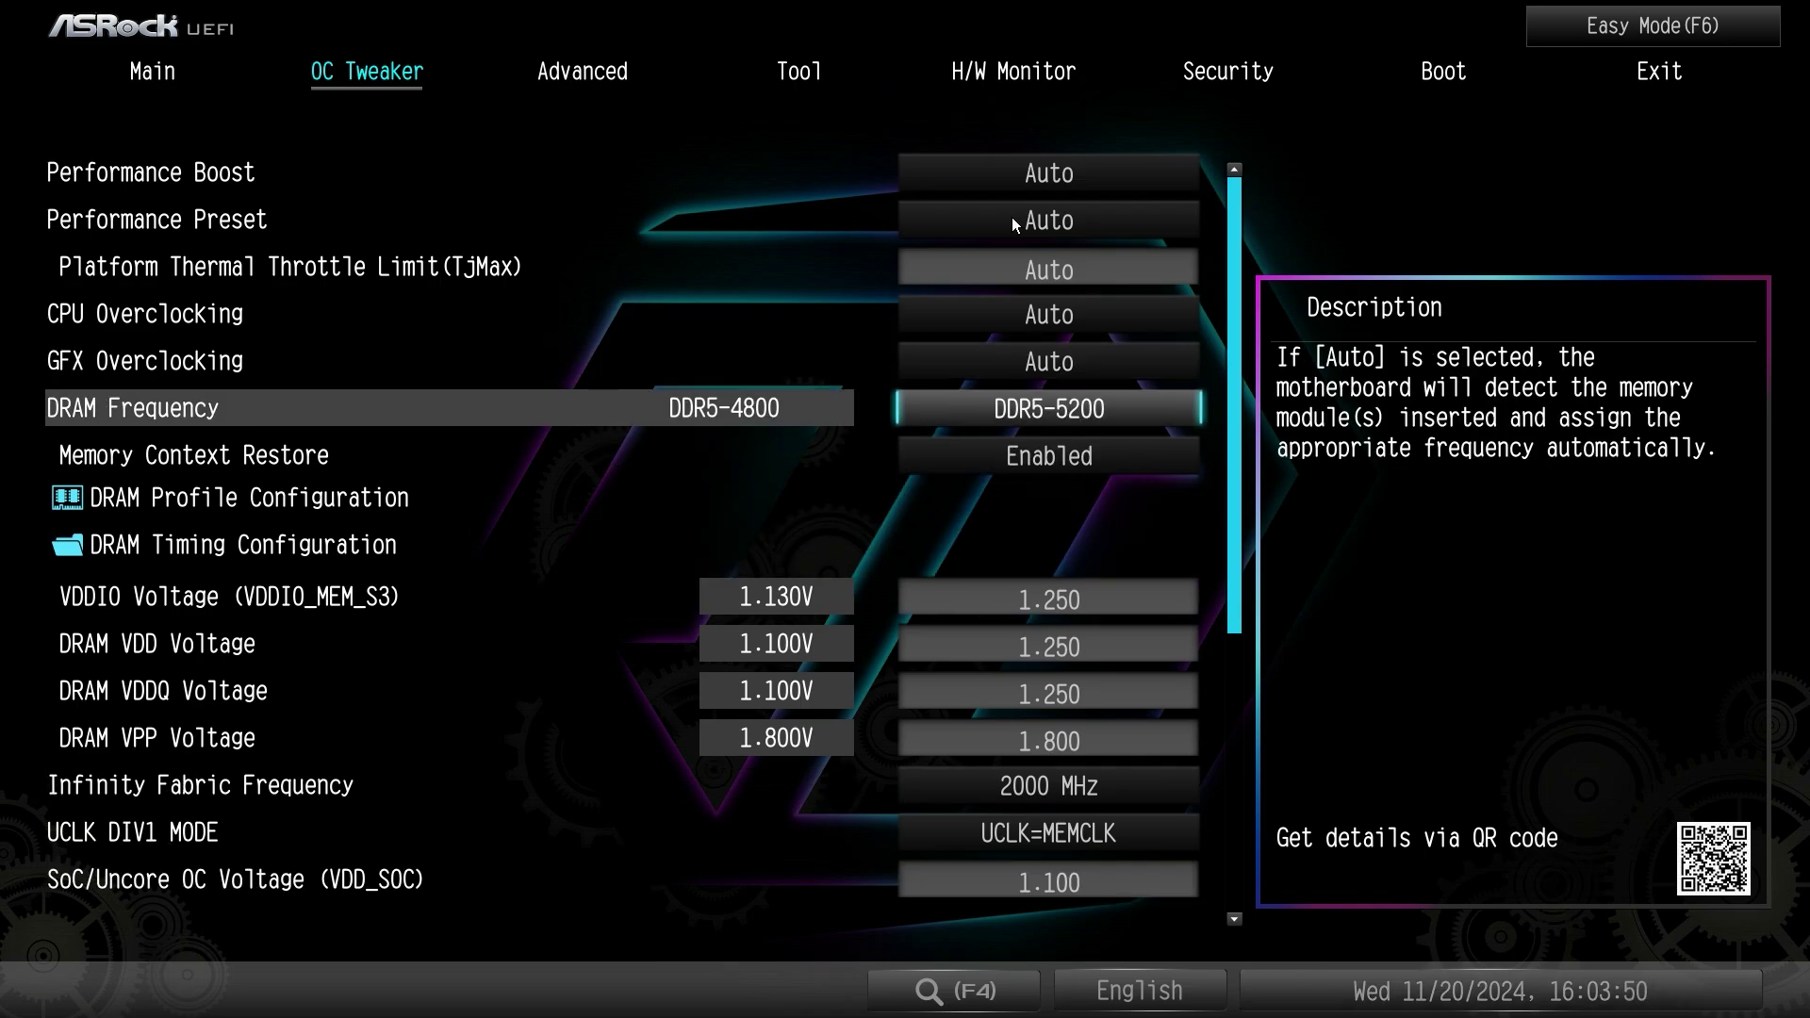
key("Return")
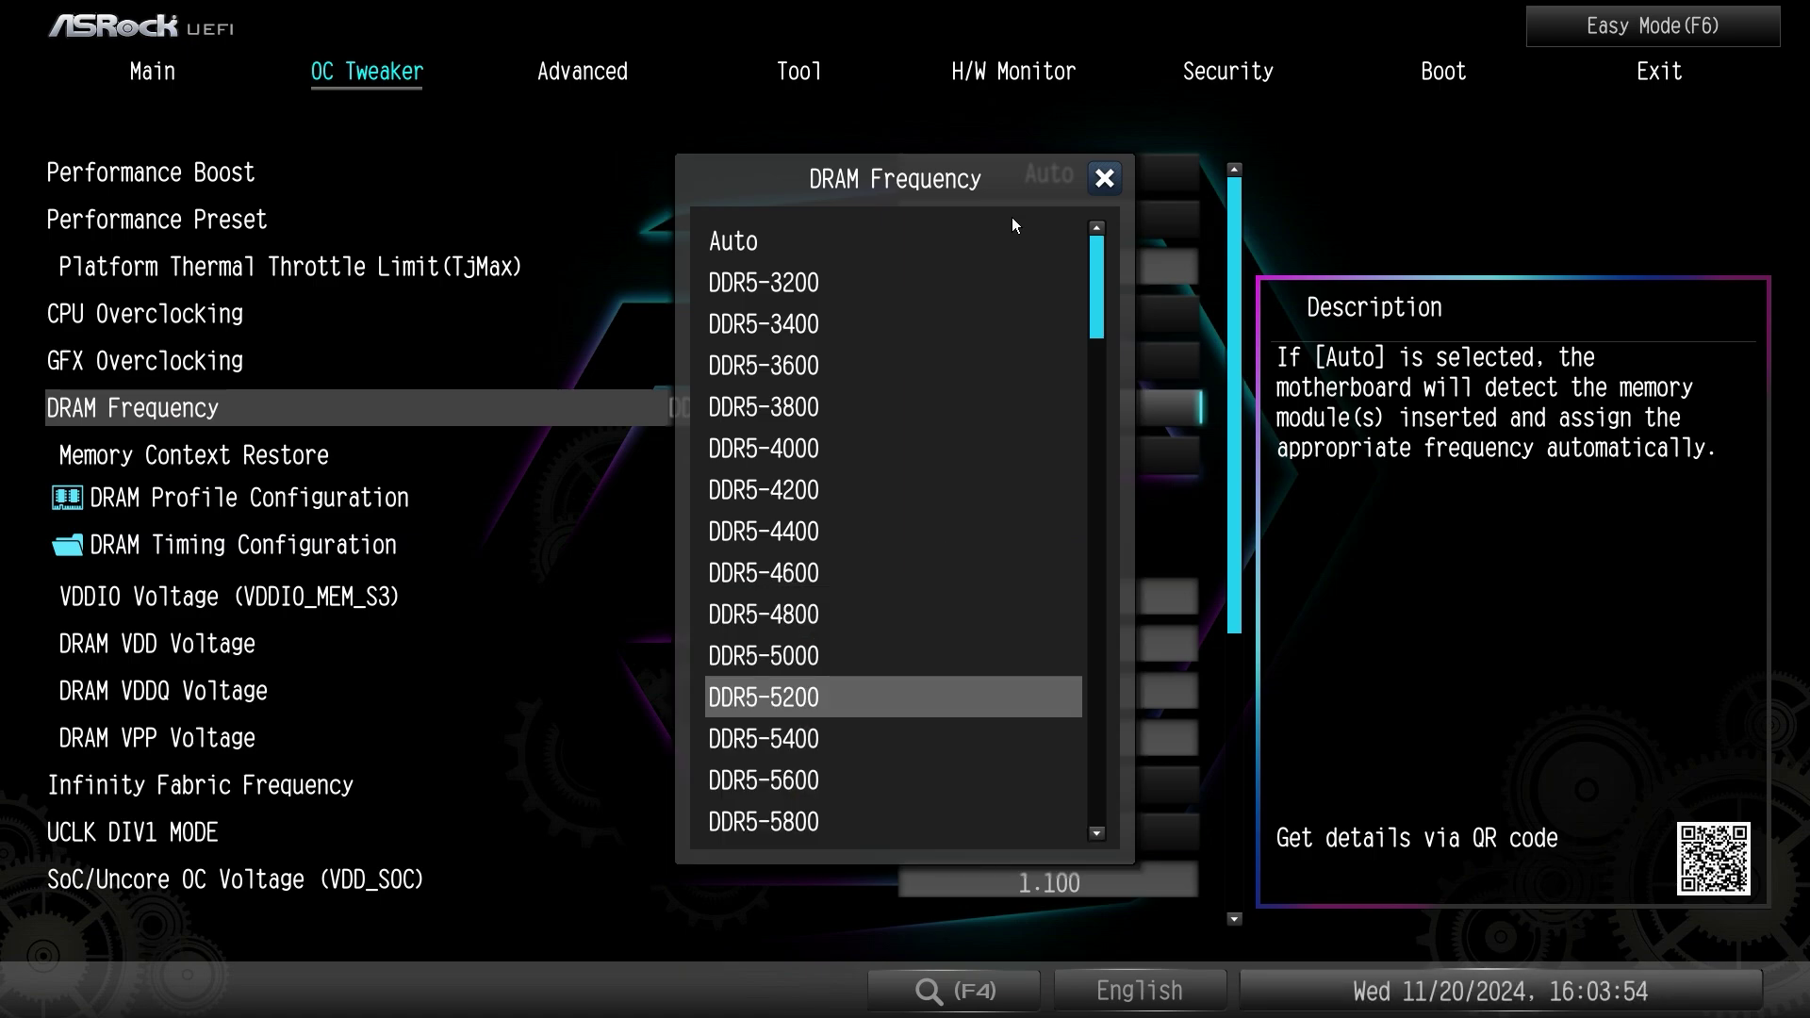
key("Return")
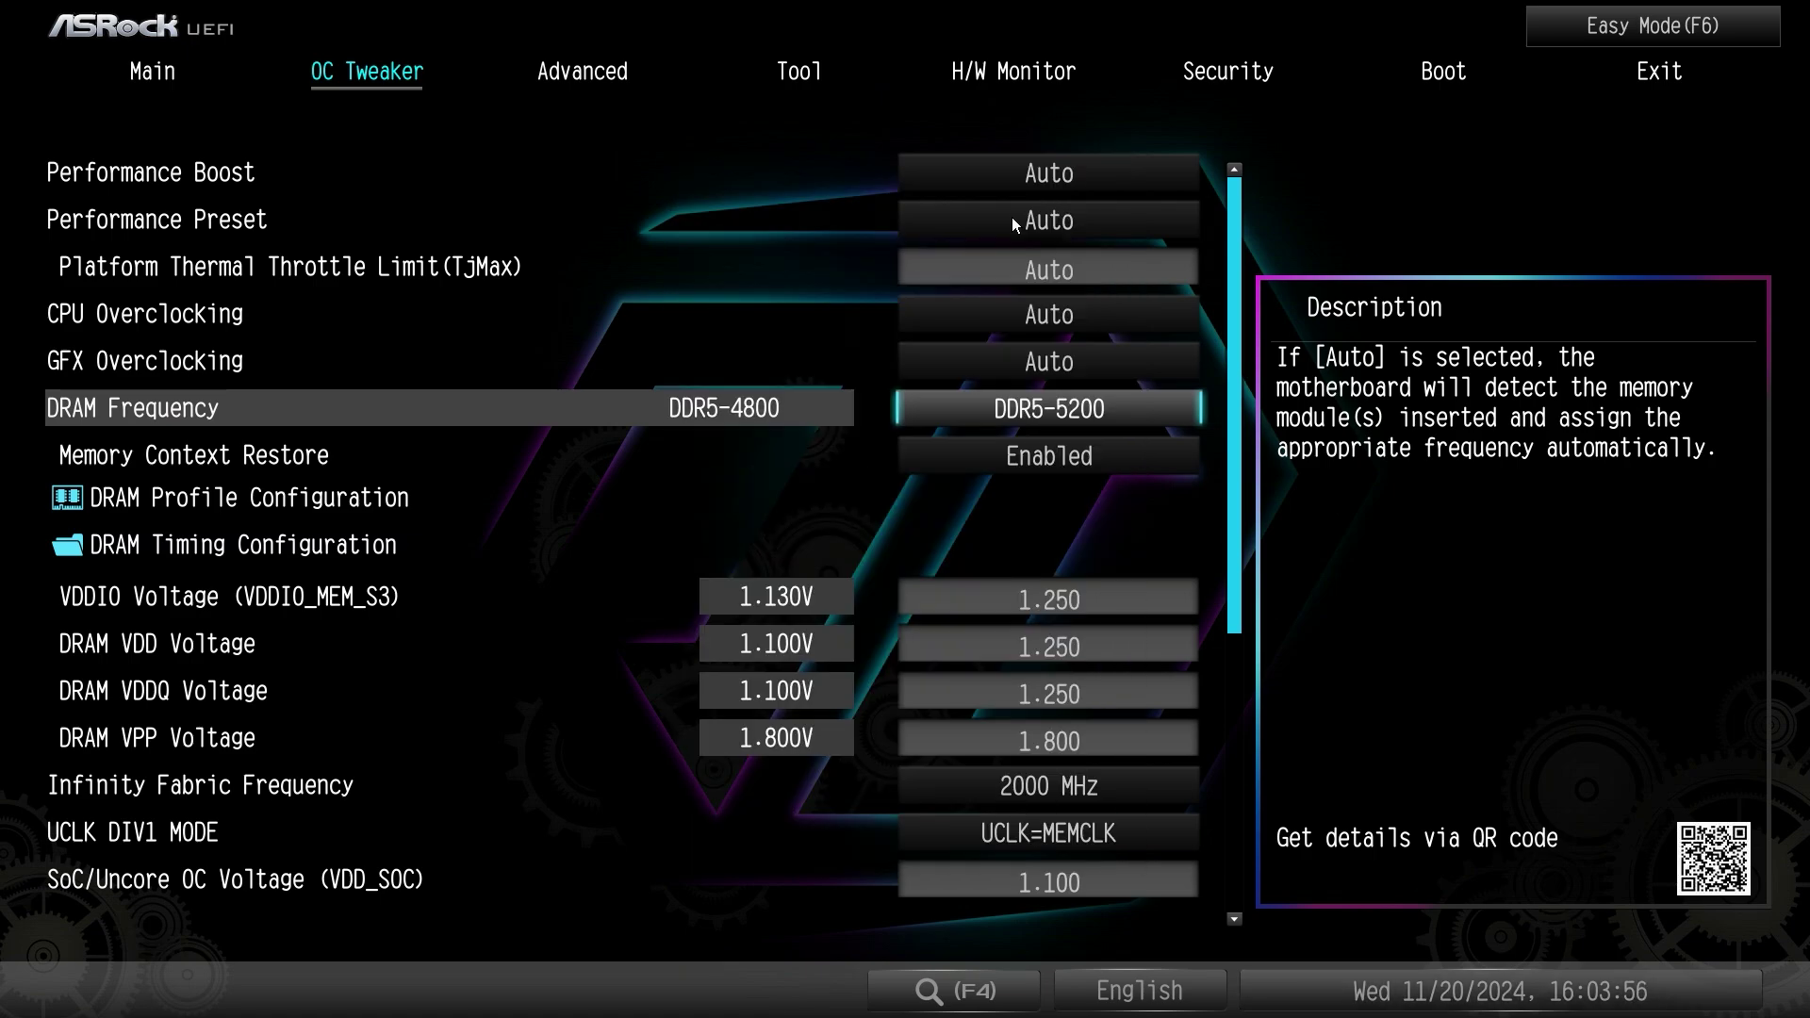
key("Down")
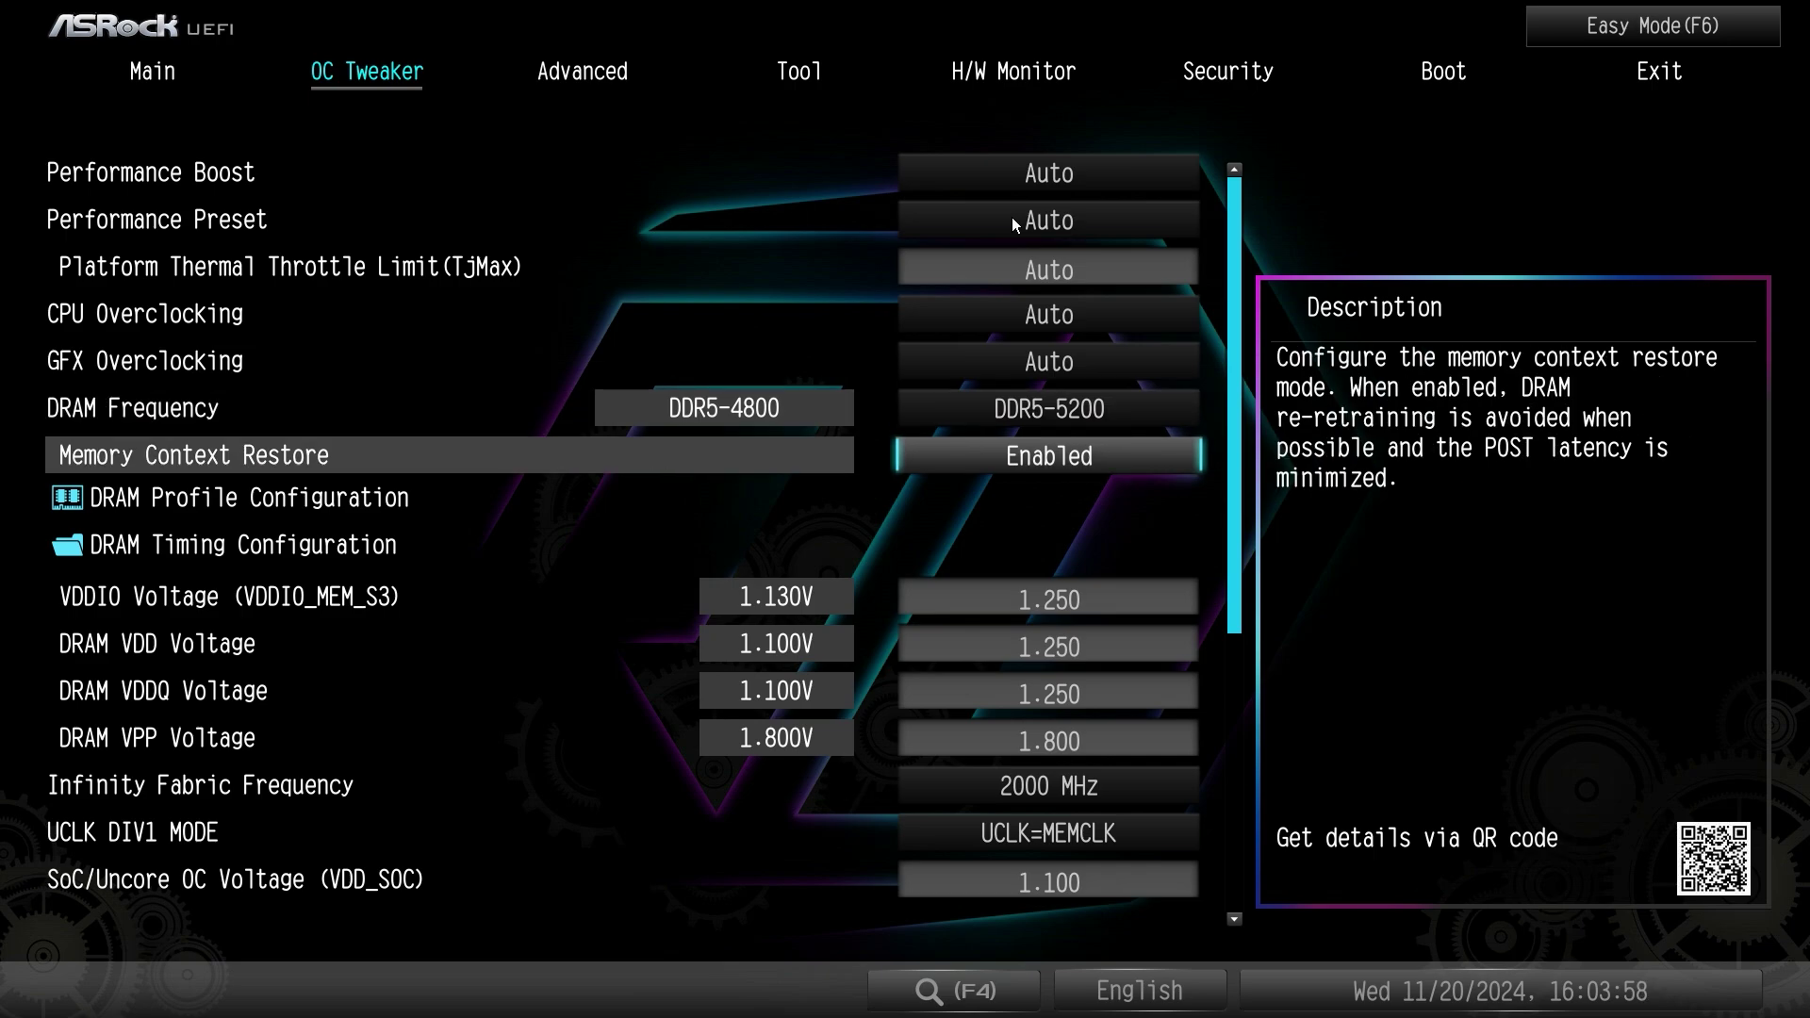
key("Down")
key("Return")
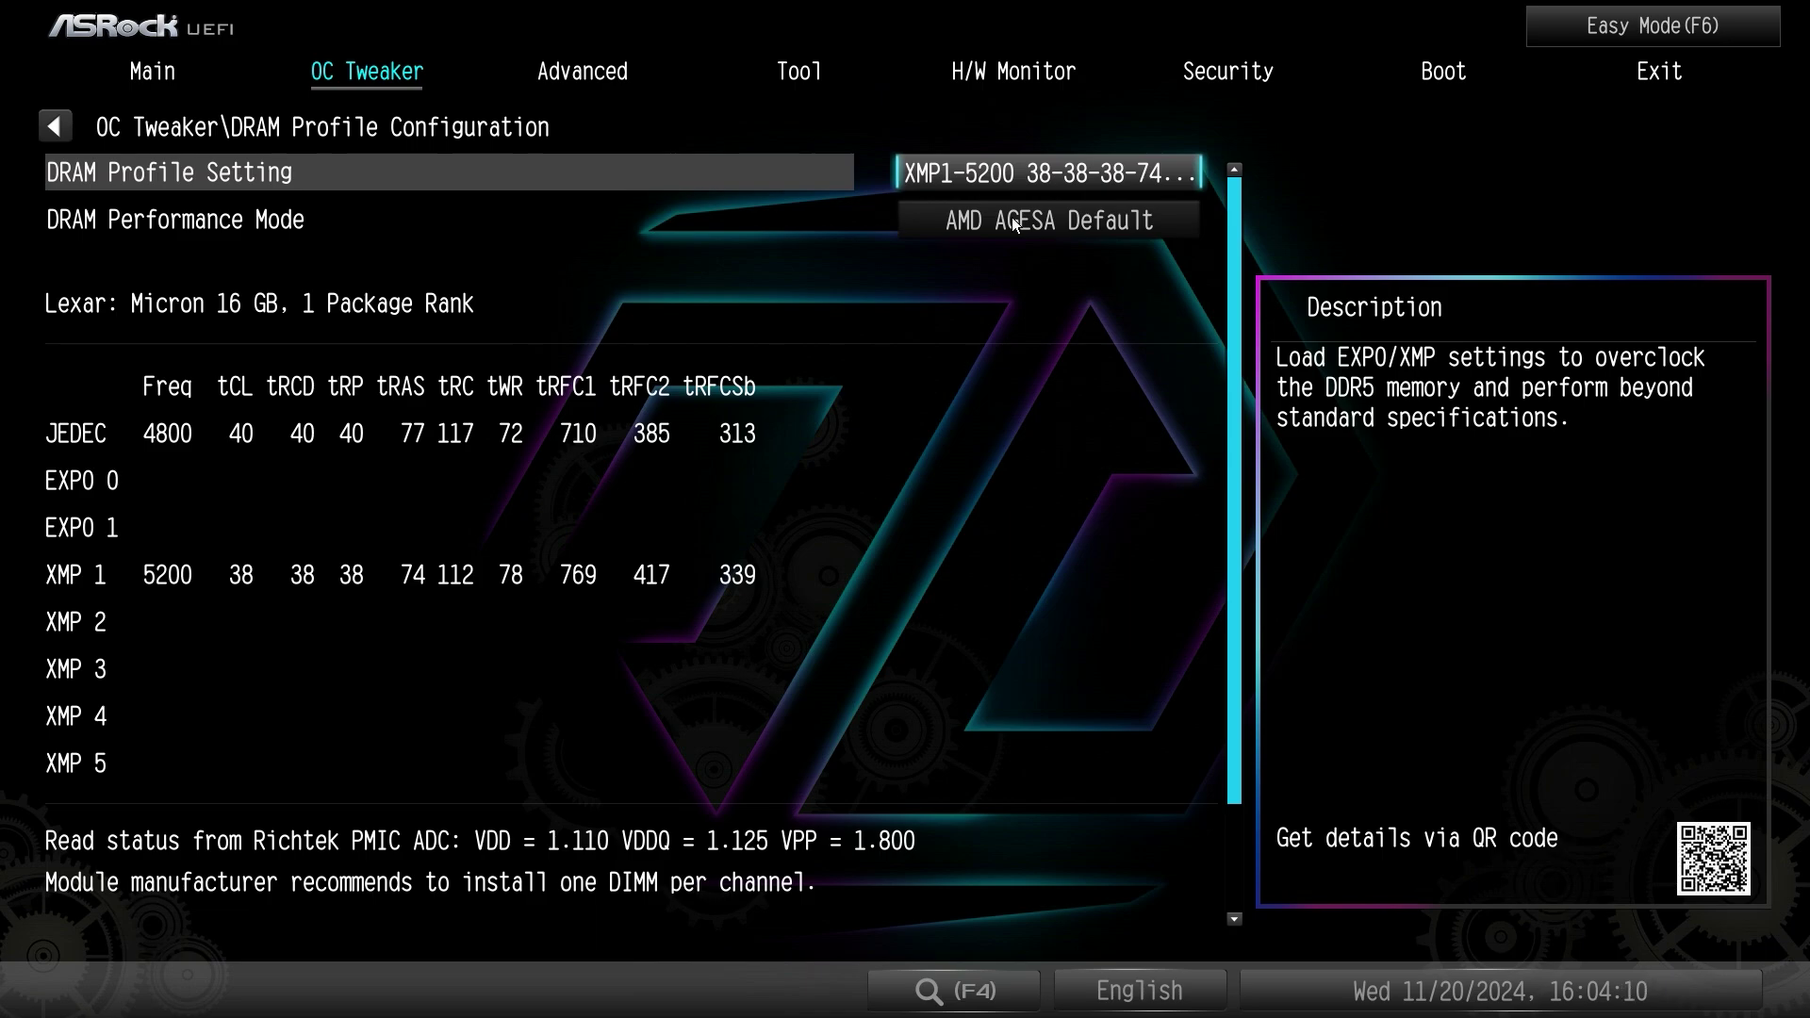
- Back out of DRAM Profile Configuration and look over the DRAM Timing Configuration page
key("Escape")
key("Down")
key("Return")
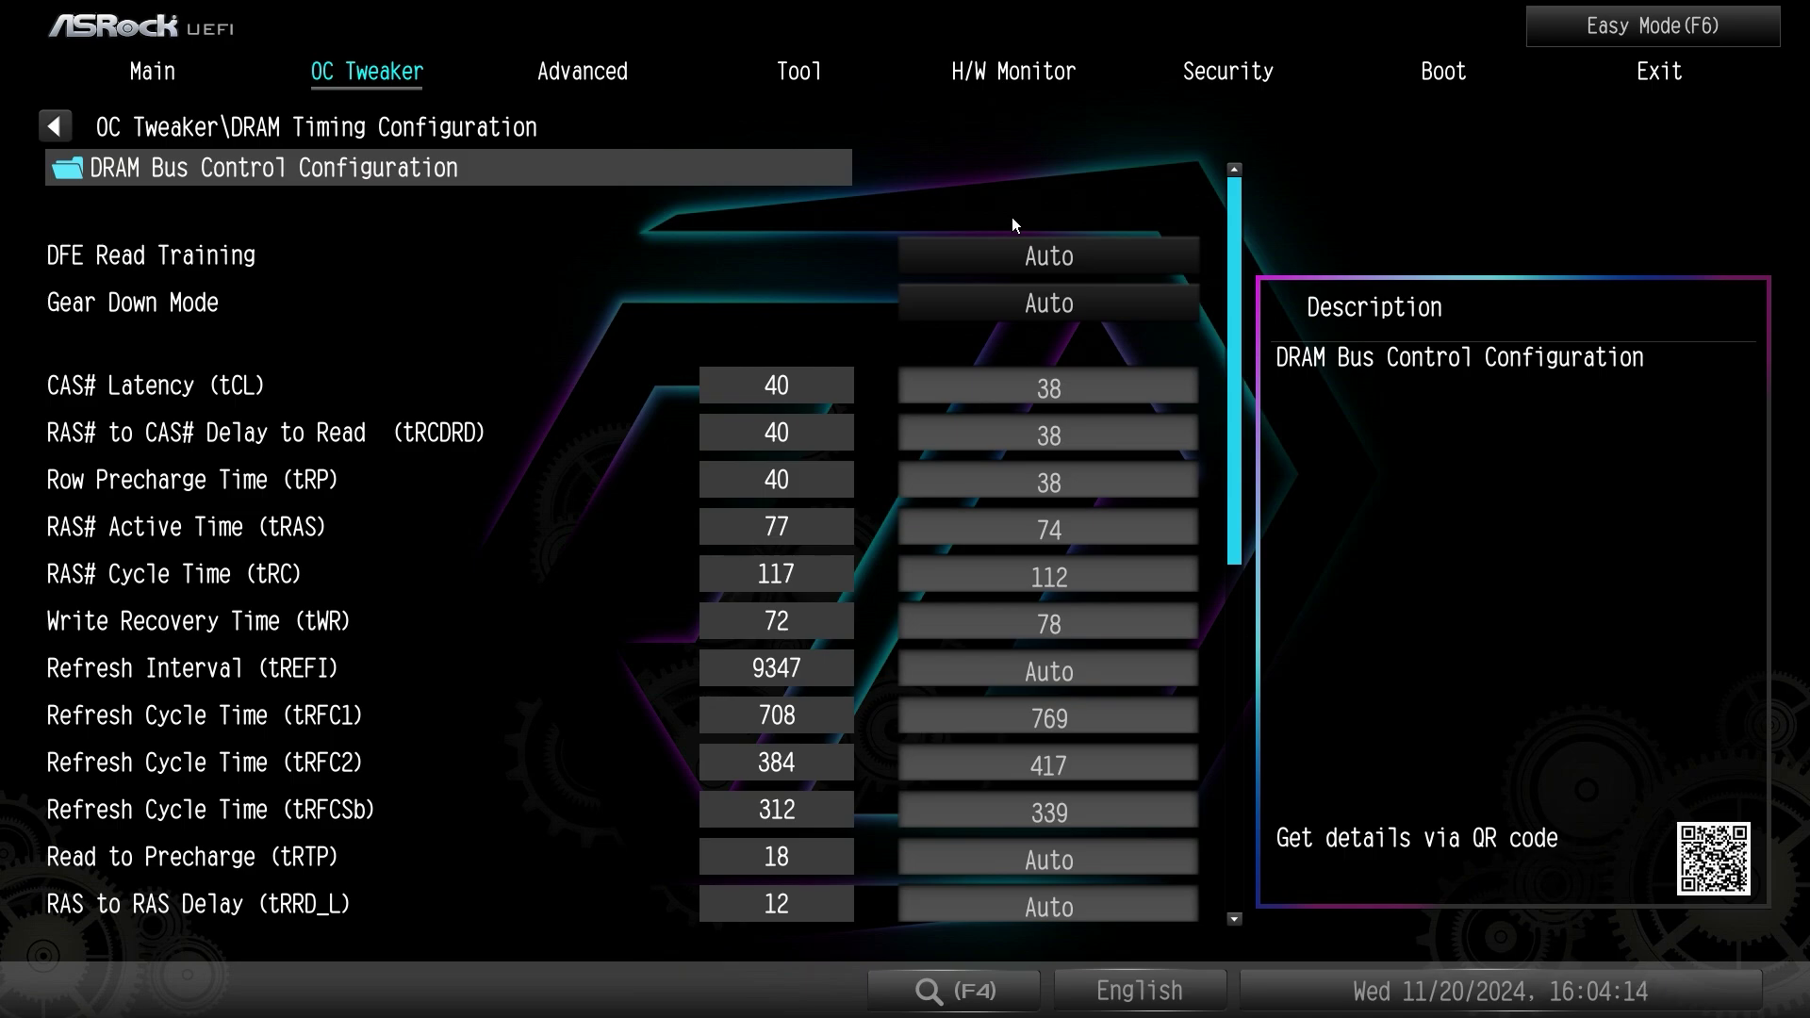
key("Escape")
- Browse the Infinity Fabric and voltage rows, then view the External Voltage Settings page
key("Down")
key("Down")
key("Down")
key("Down")
key("Down")
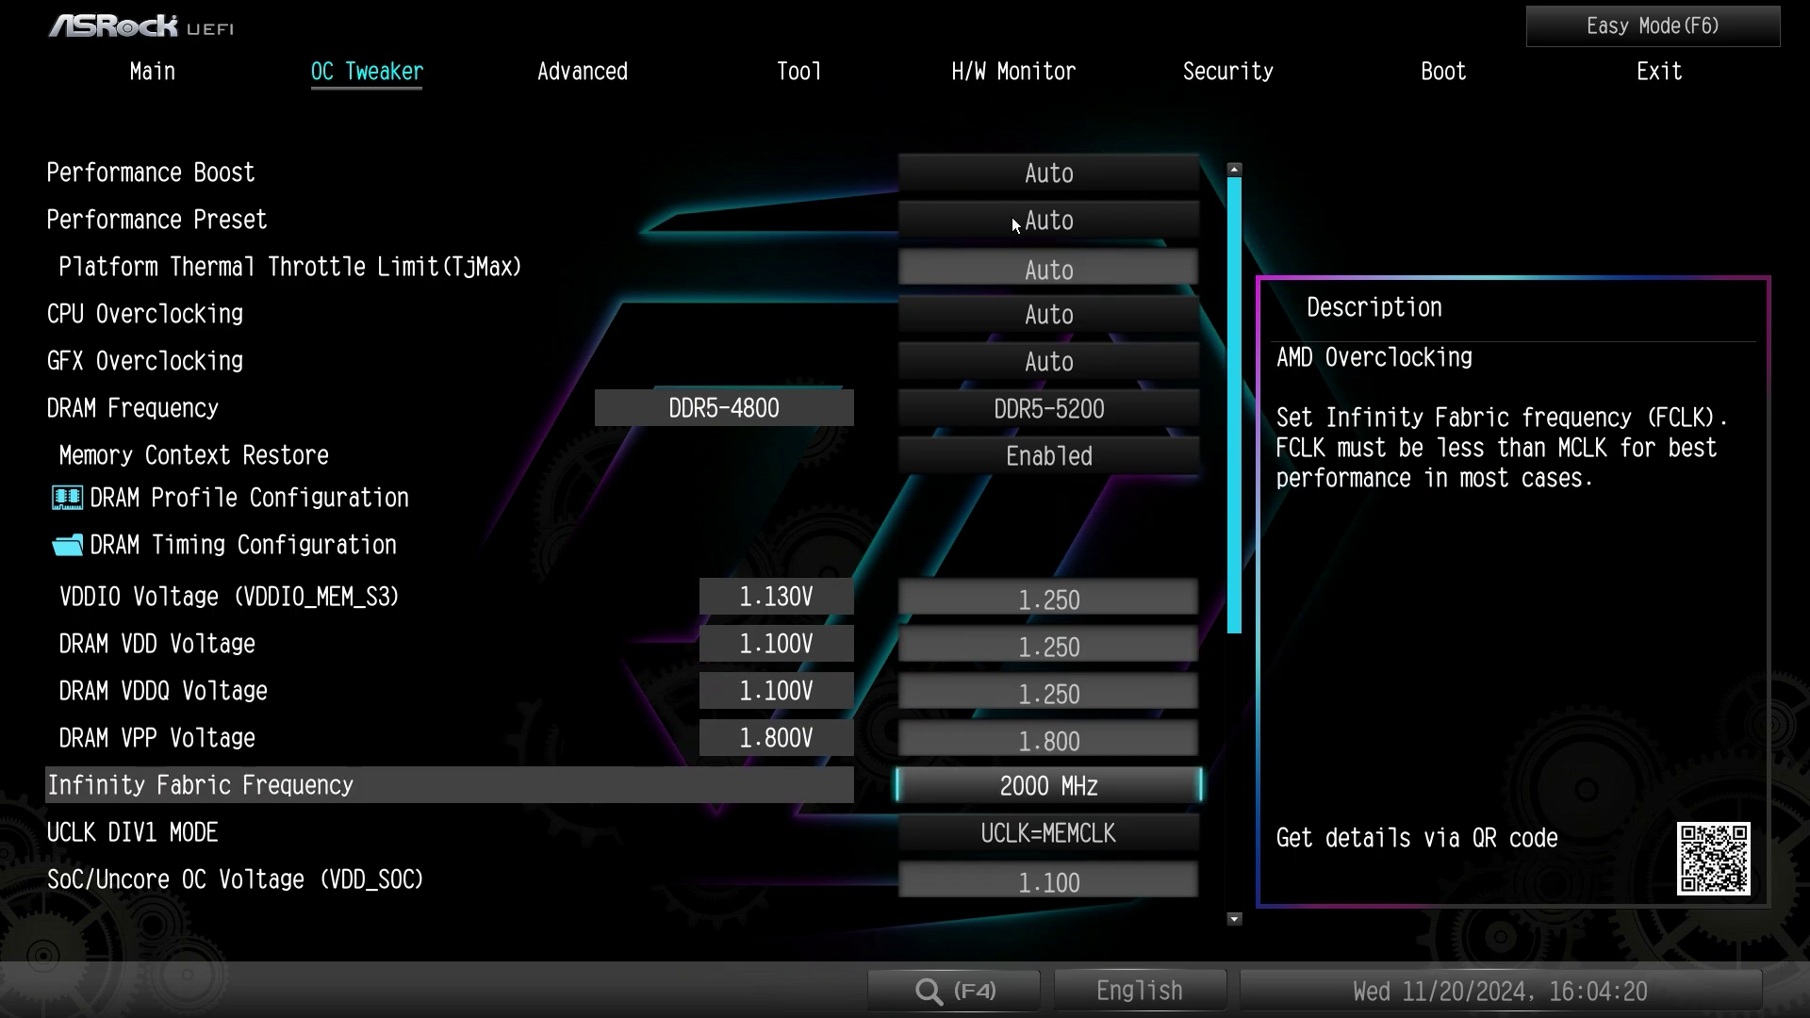
key("Down")
key("Up")
key("Down")
key("Down")
key("Down")
key("Down")
key("Down")
key("Down")
key("Down")
key("Down")
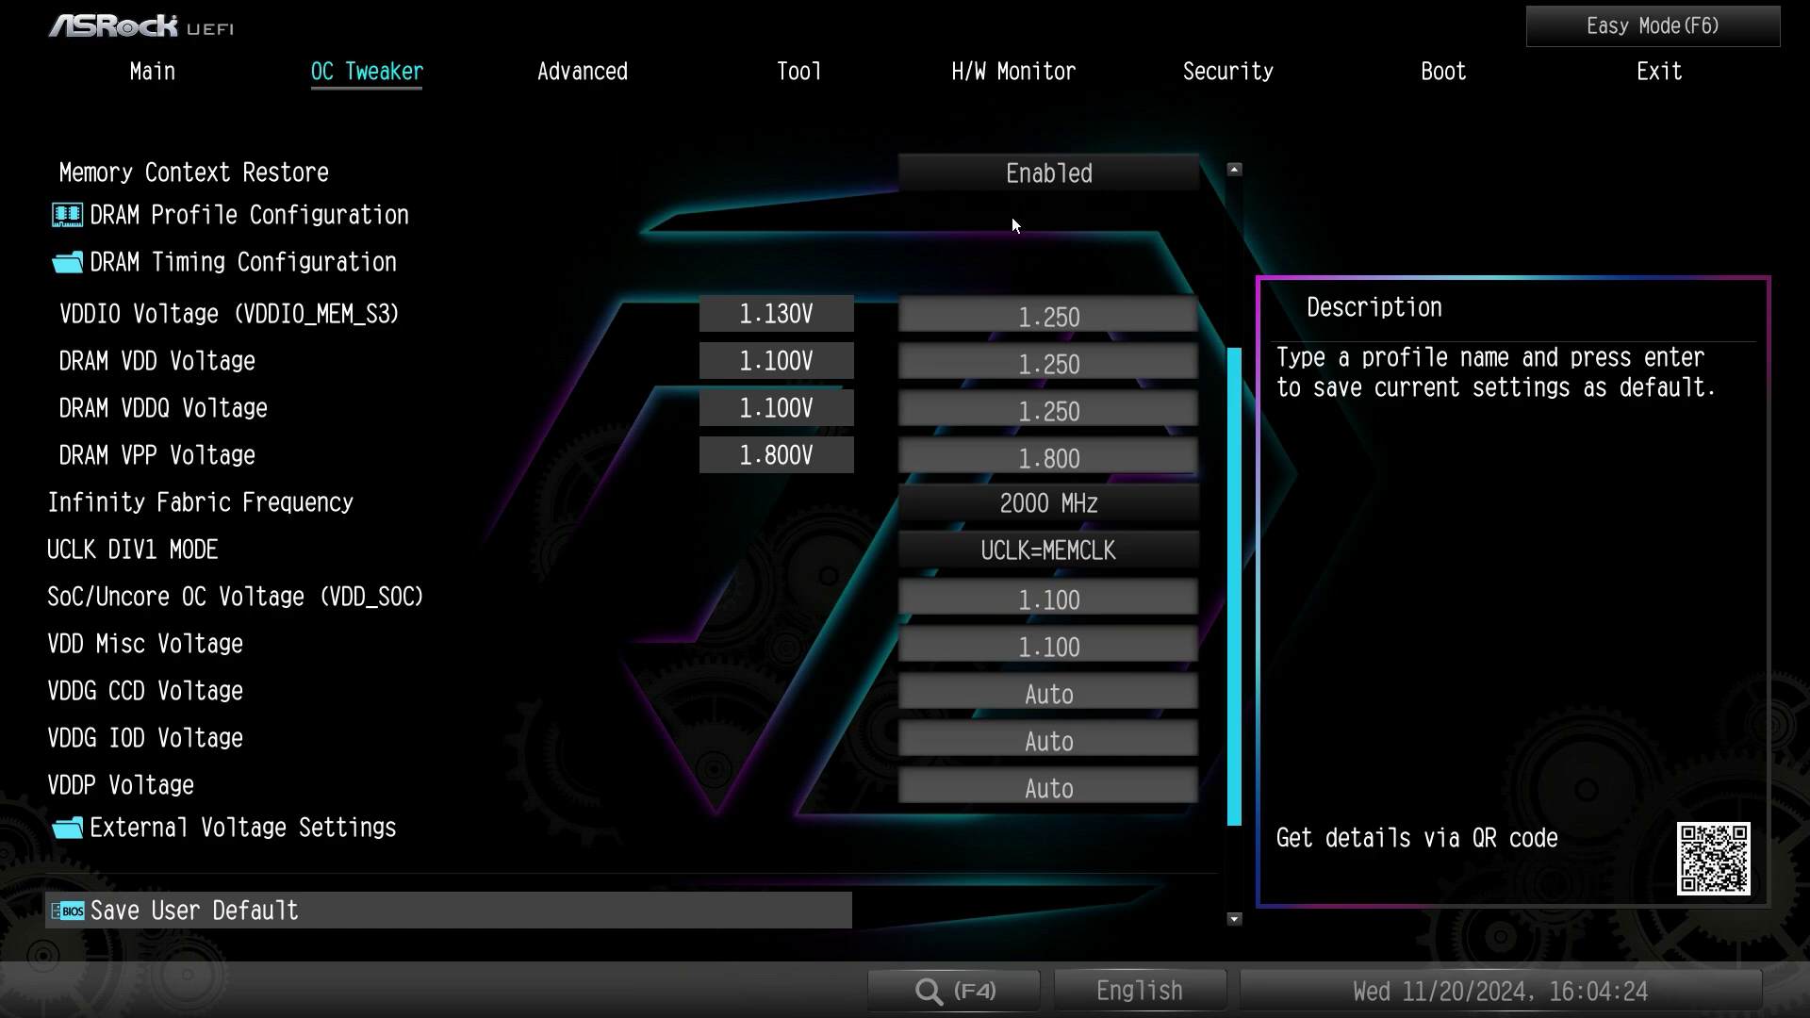
key("Up")
key("Return")
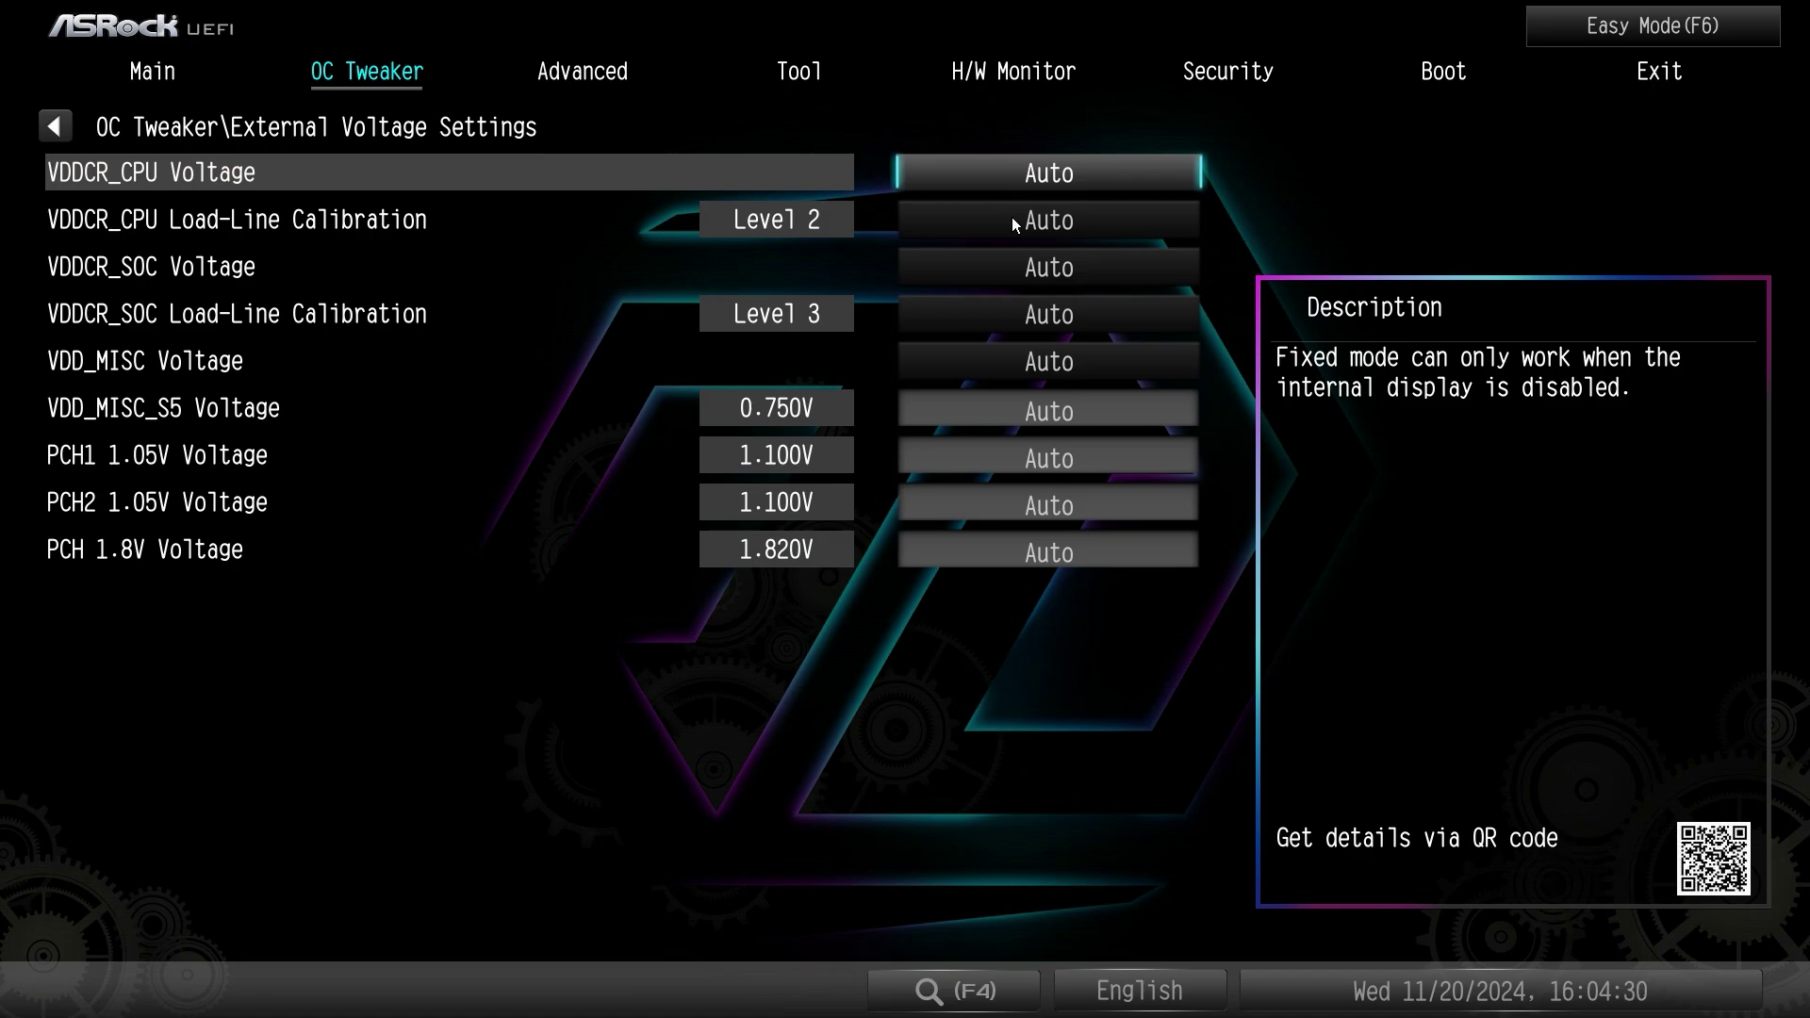
key("Escape")
- Browse the user default profile save and load entries at the bottom of OC Tweaker
key("Down")
key("Down")
key("Down")
key("Down")
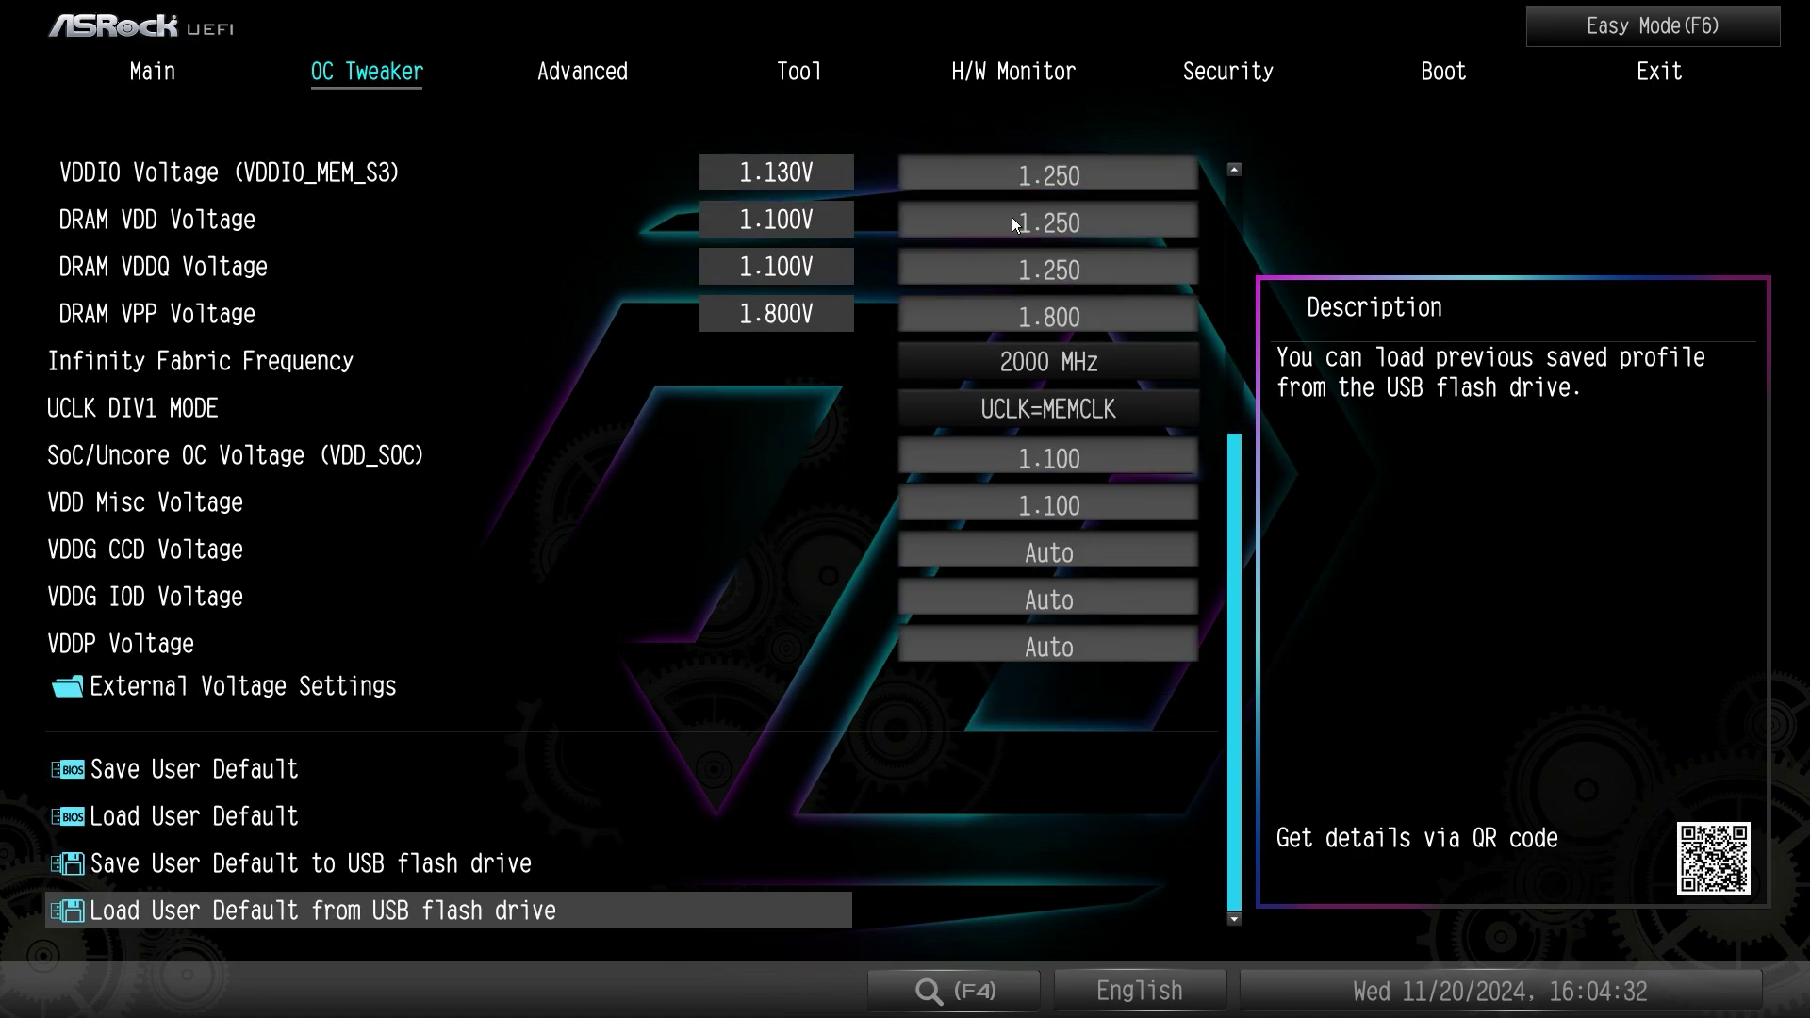
key("Up")
key("Up")
key("Up")
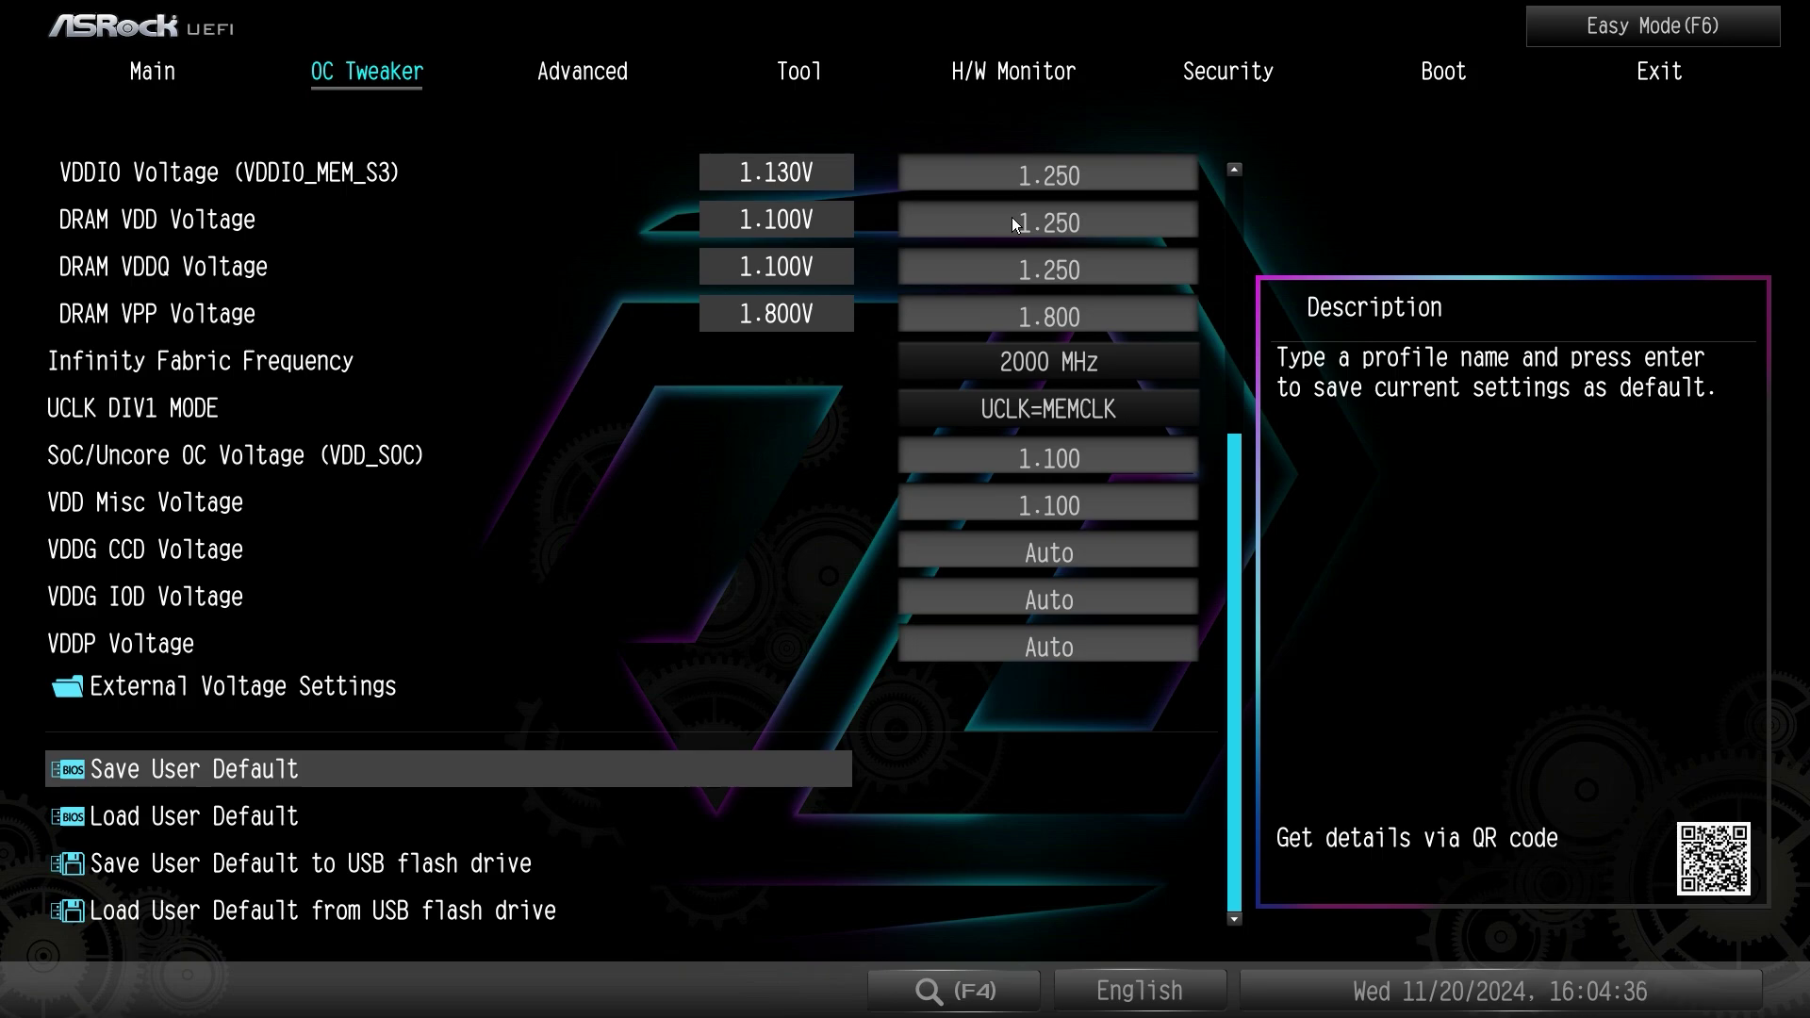
key("Down")
key("Down")
key("Up")
key("Up")
key("Up")
key("Up")
key("Up")
key("Up")
key("Up")
key("Up")
key("Up")
key("Up")
key("Up")
key("Up")
key("Up")
key("Up")
key("Up")
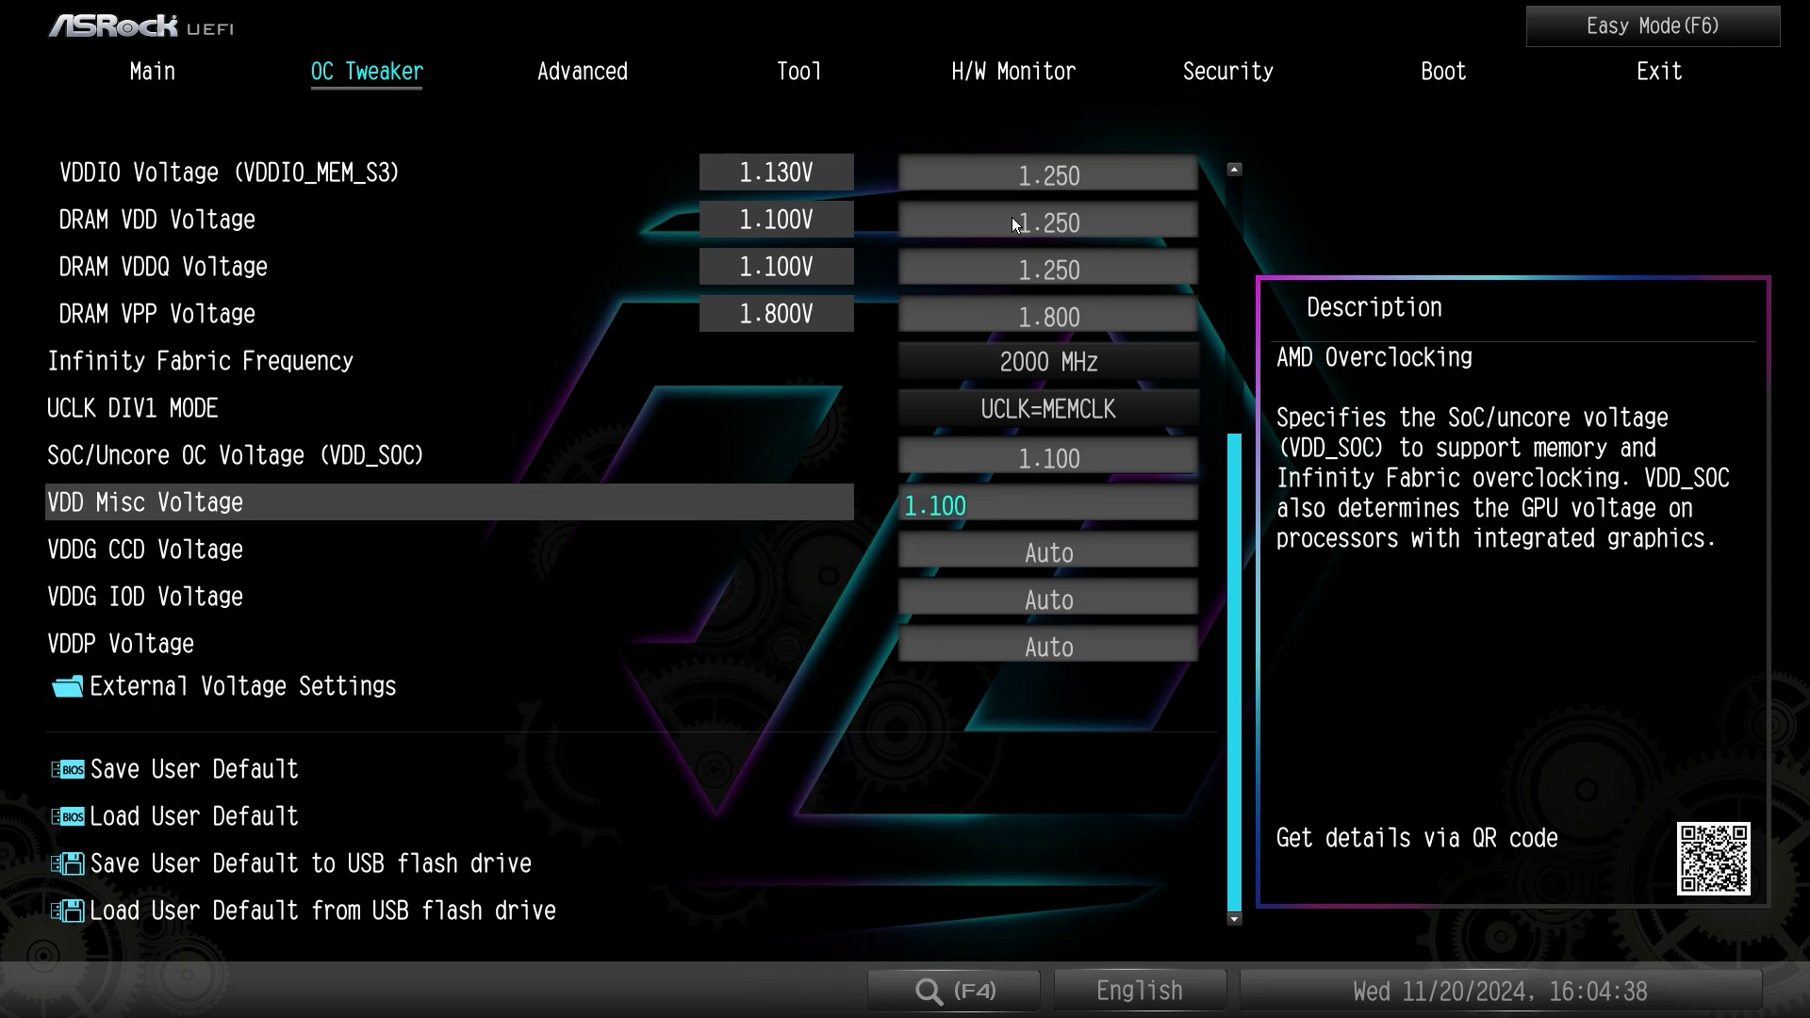
key("Up")
key("Up")
key("Up")
key("Up")
key("Up")
key("Up")
key("Up")
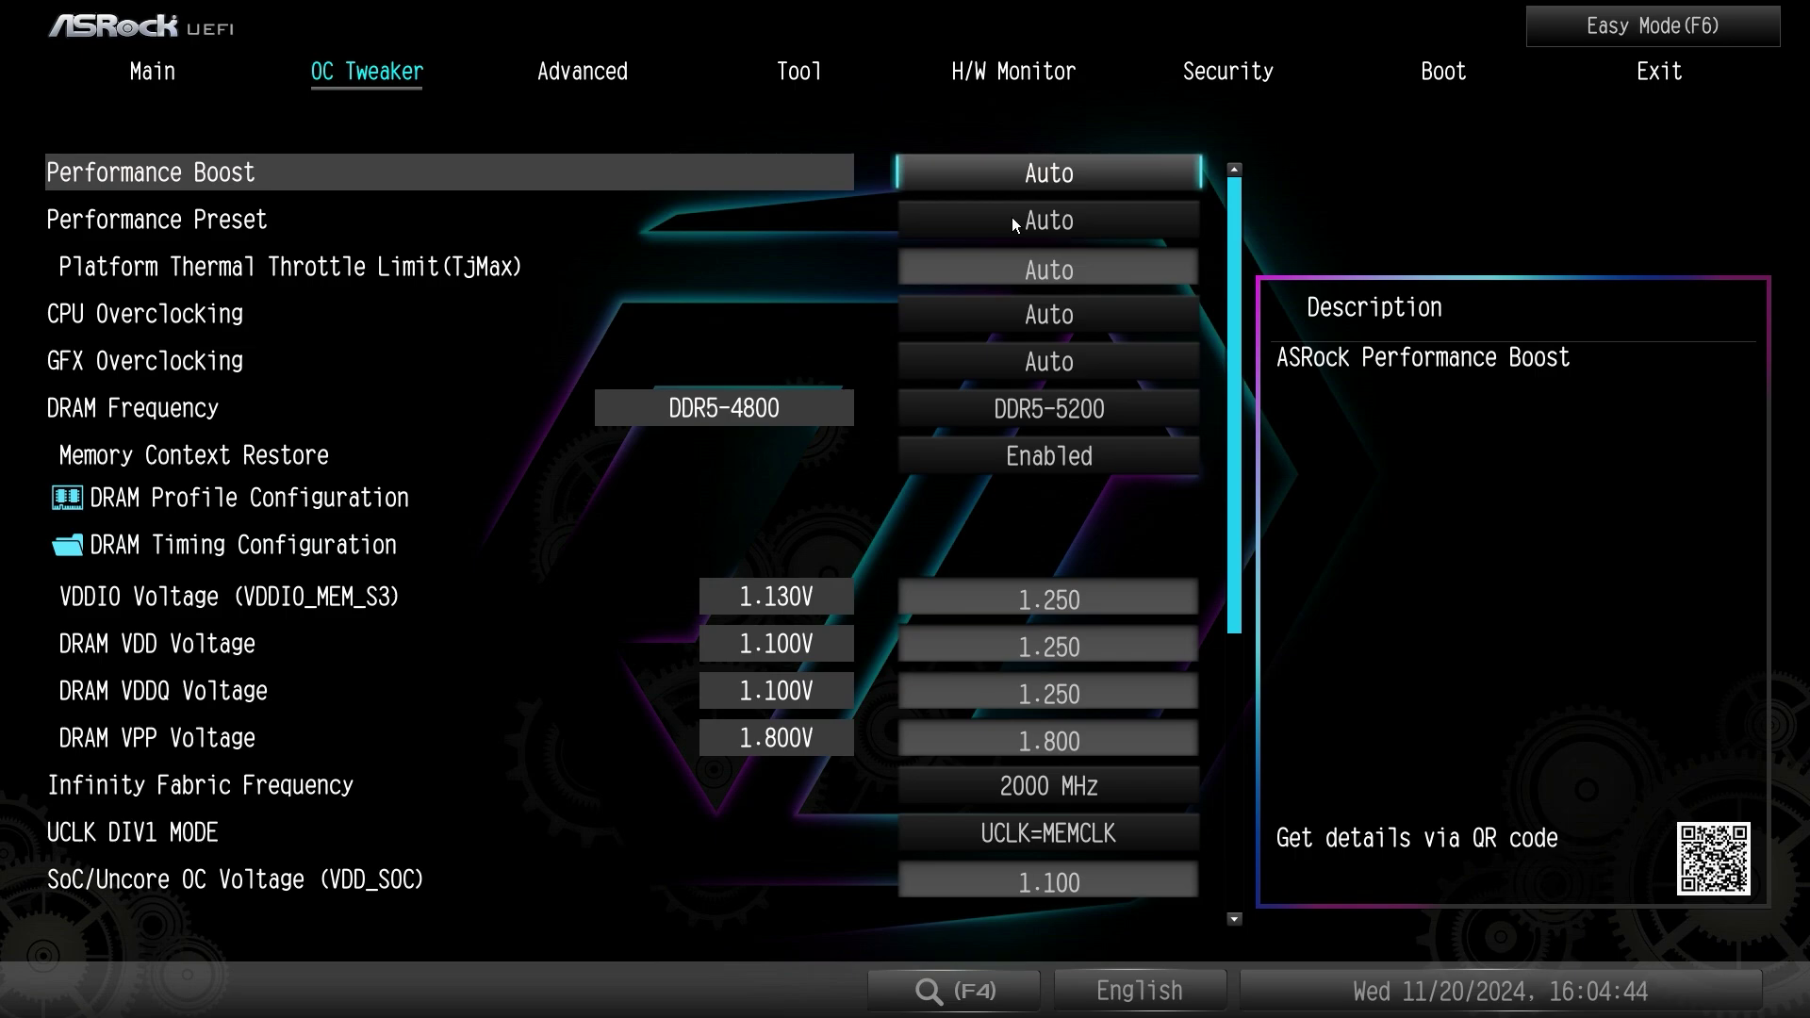
- Switch to Advanced and review CPU Configuration's PSS Support, SMT Mode and AVX512 rows
key("Right")
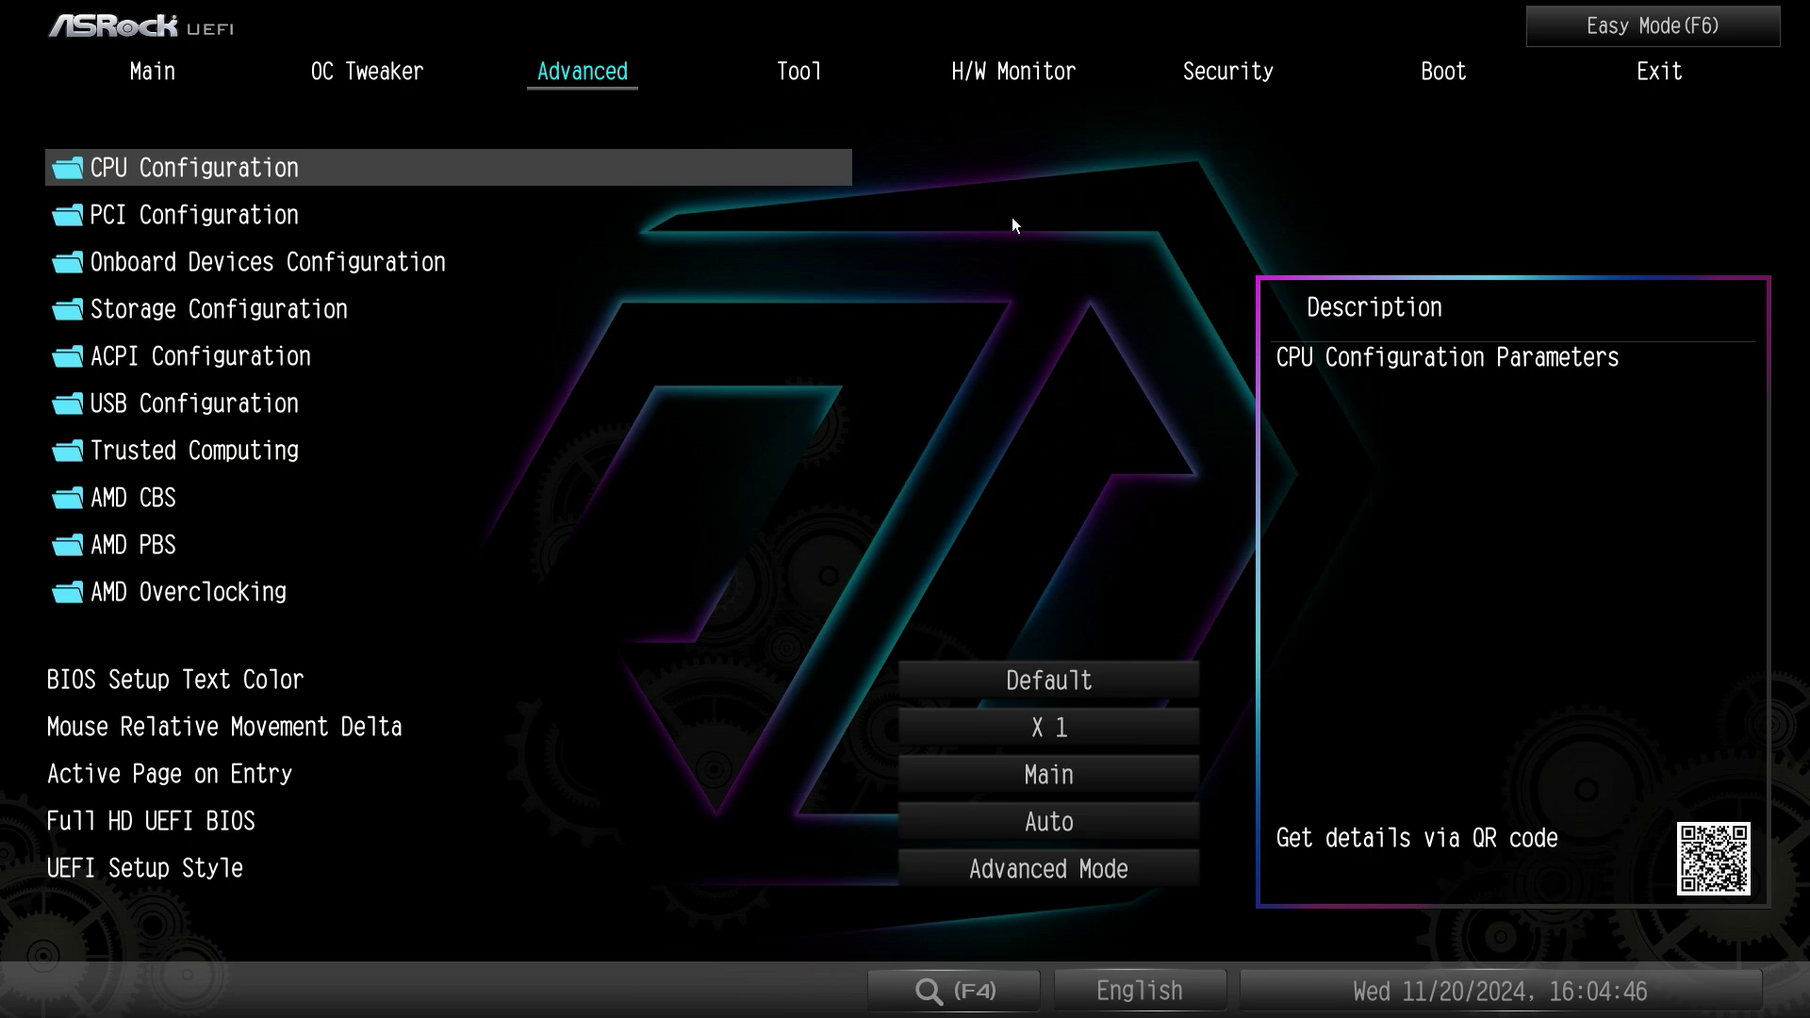
key("Return")
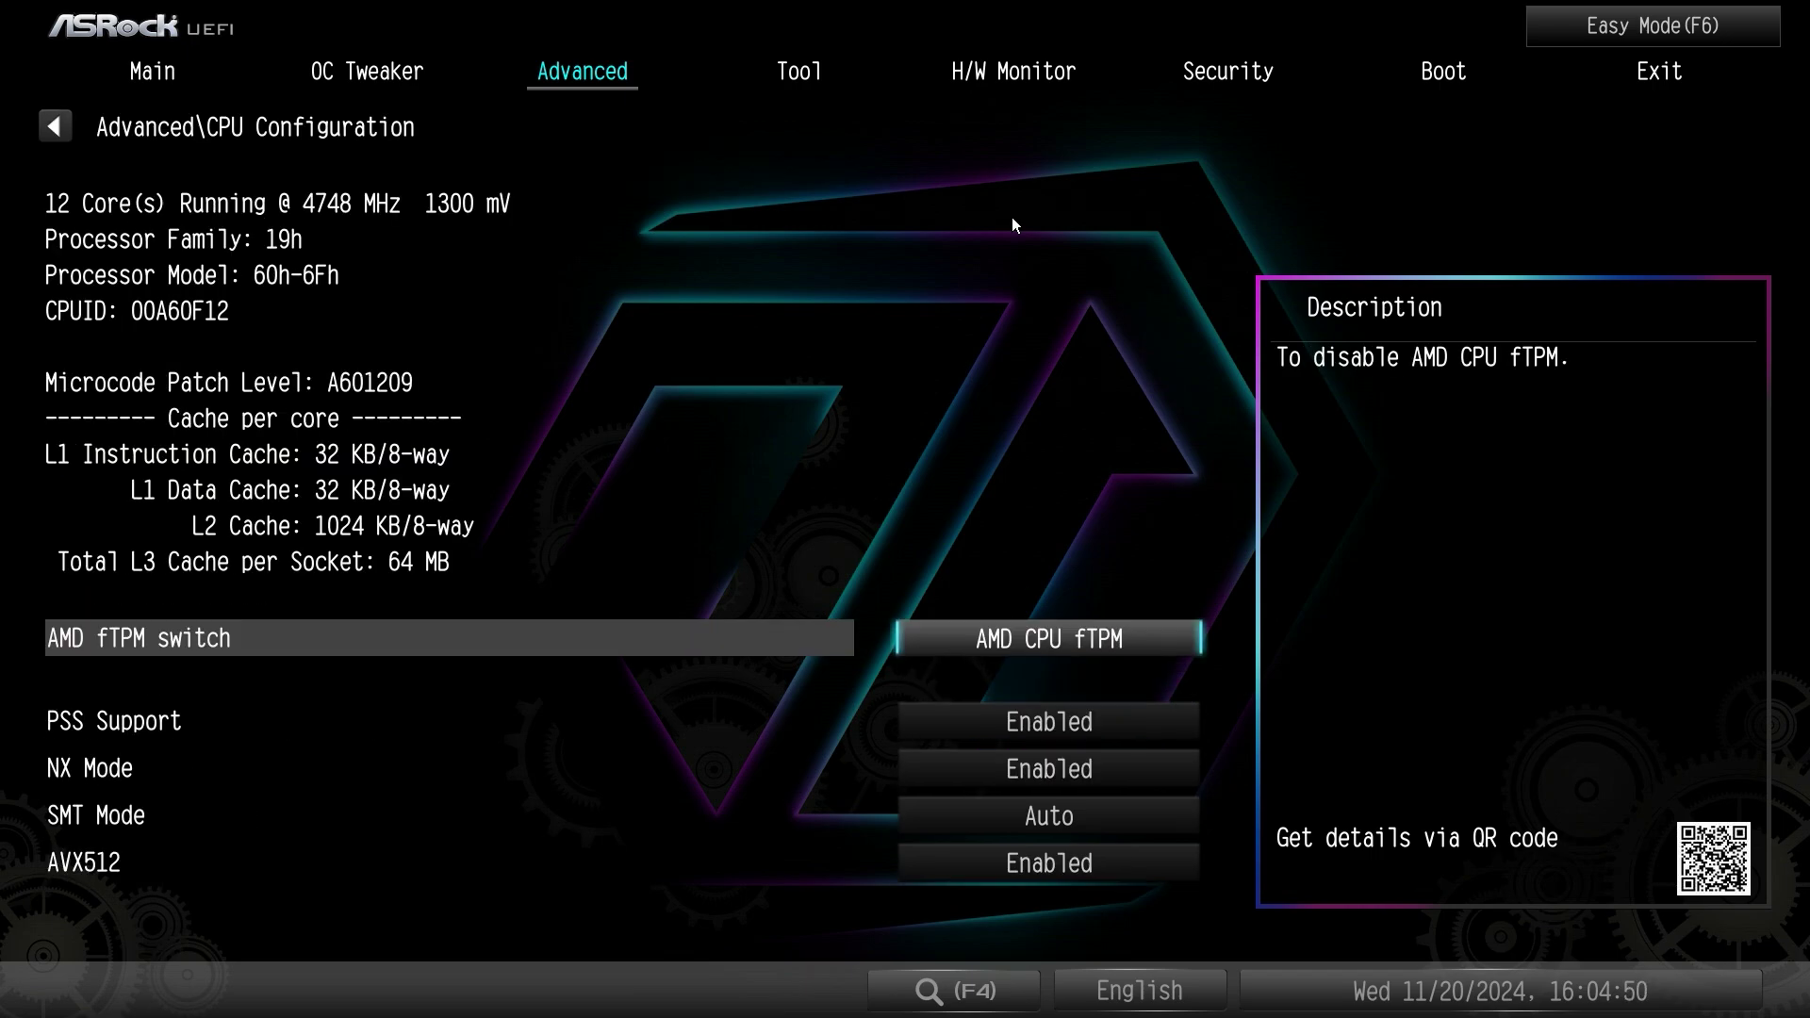
key("Down")
key("Down")
key("Down")
key("Down")
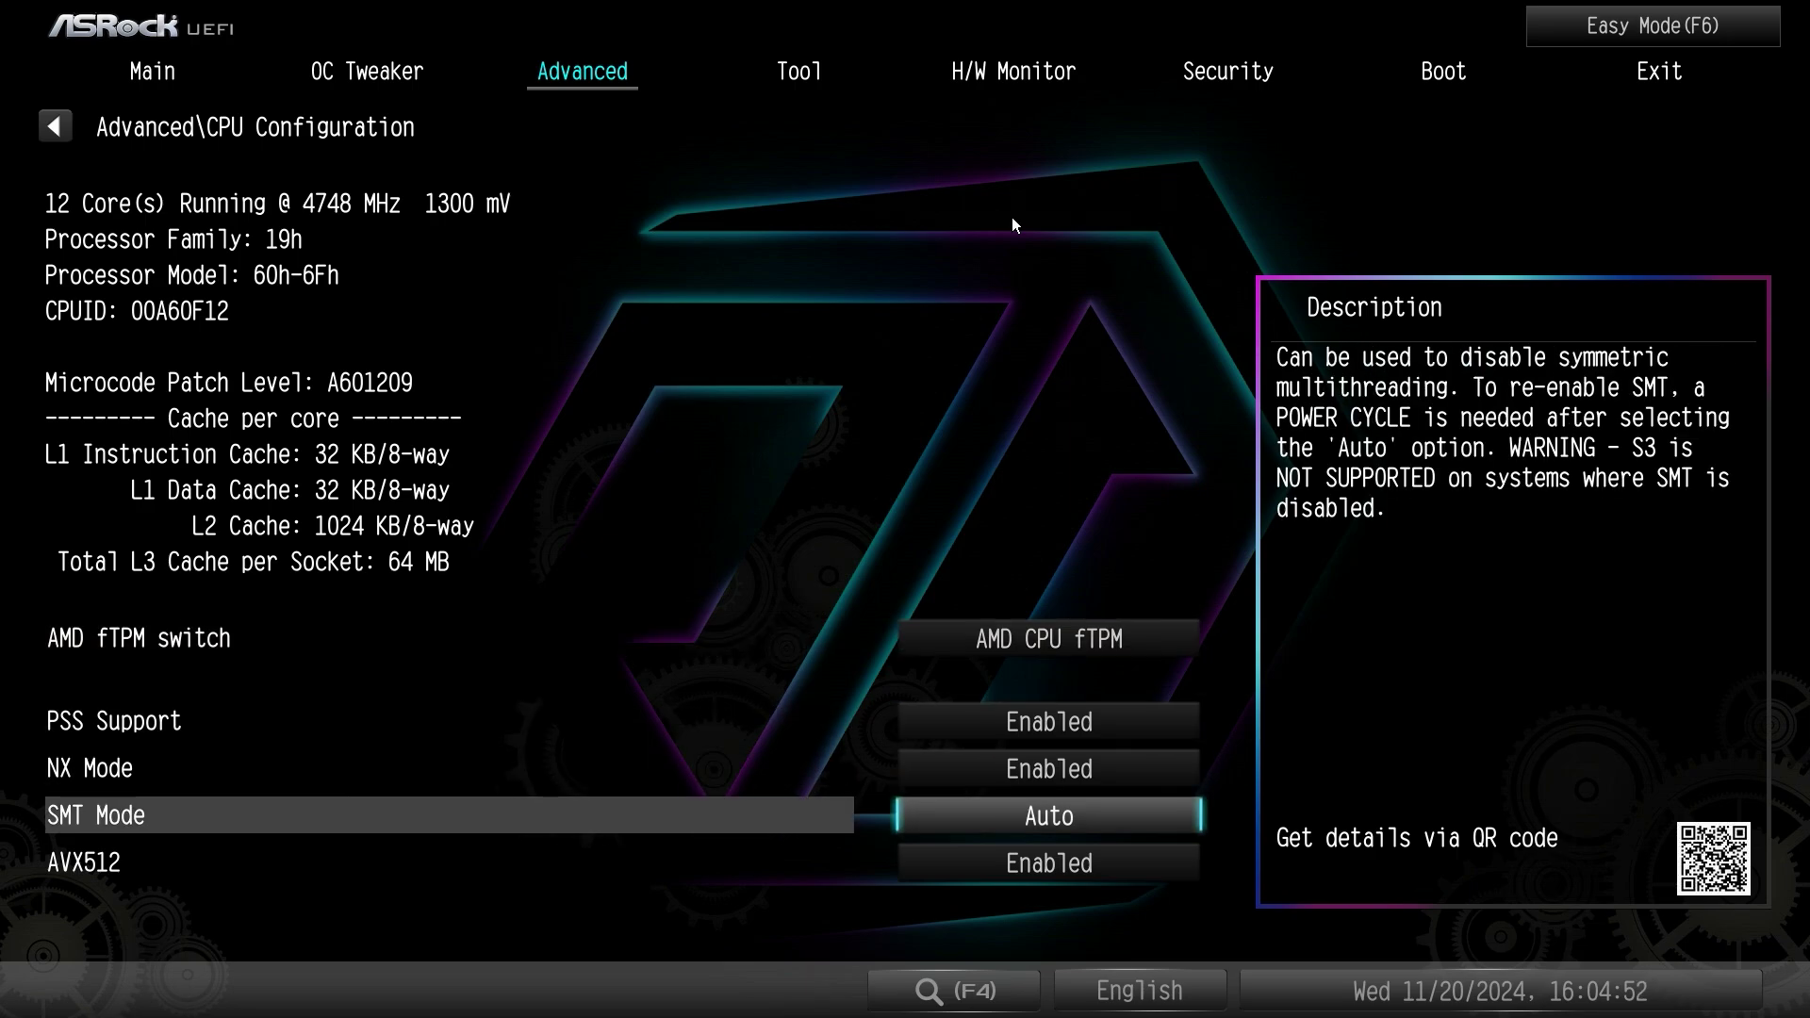
key("Up")
key("Up")
key("Up")
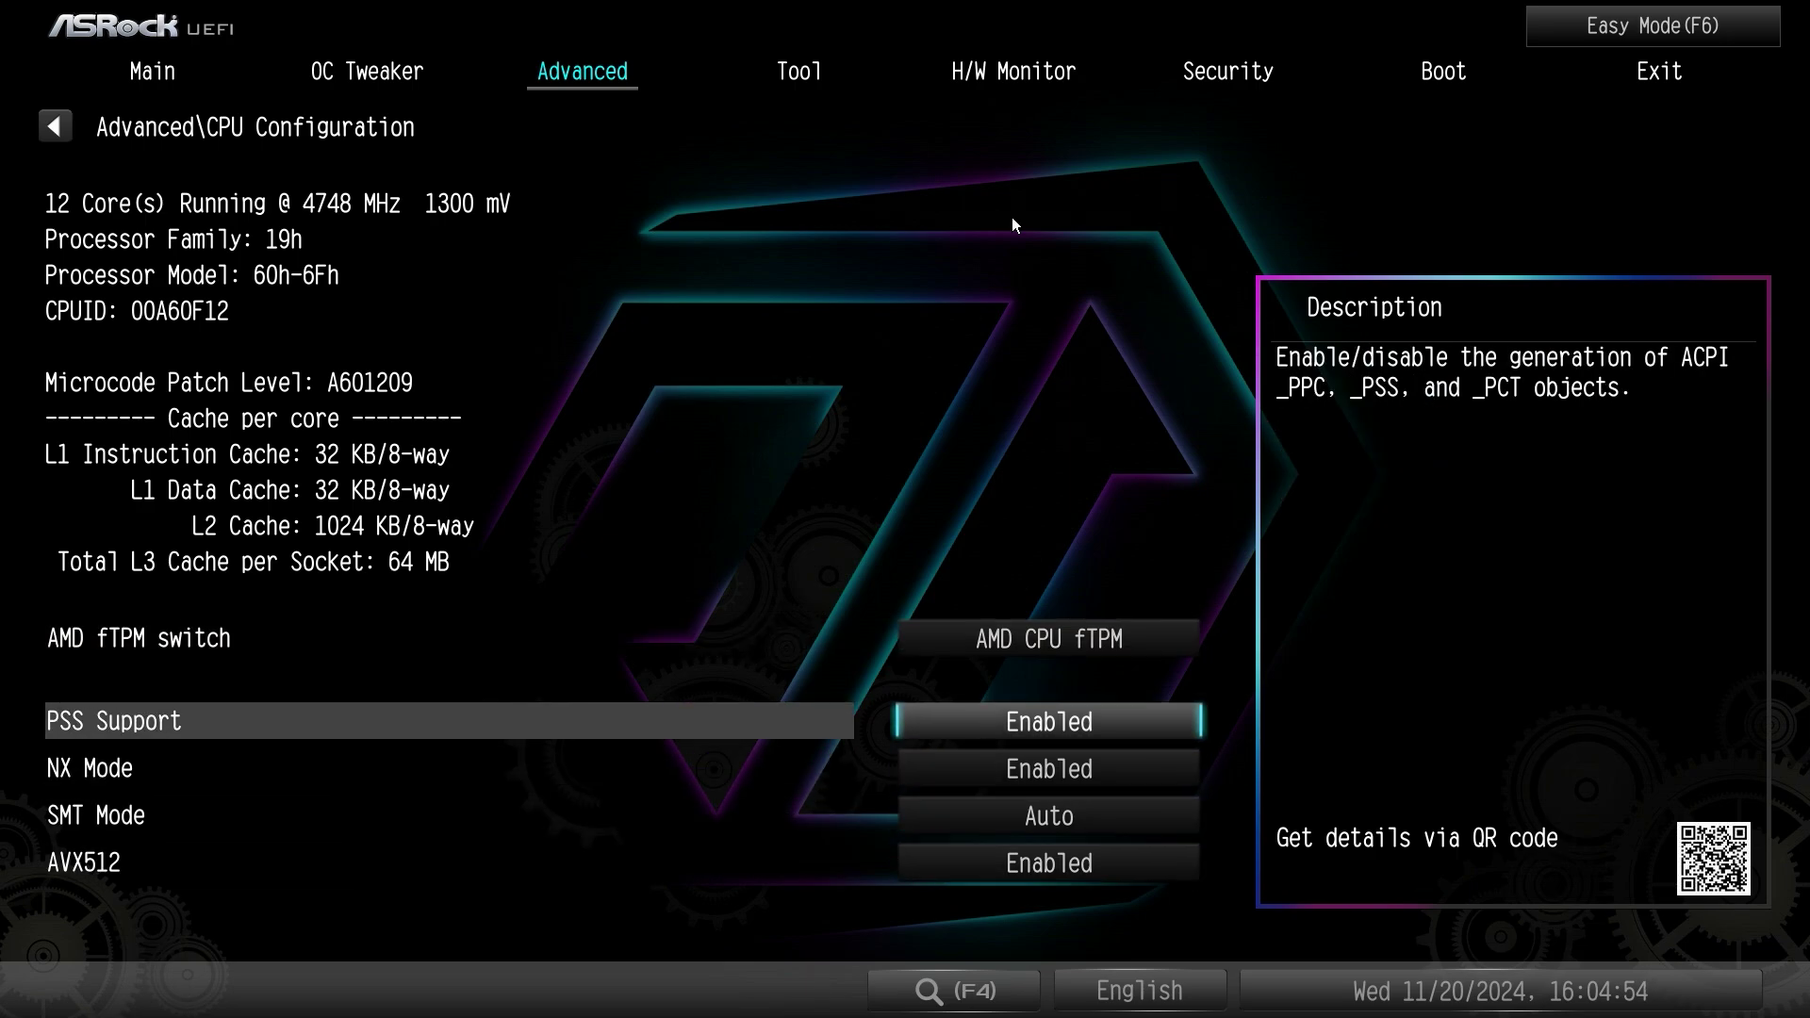
key("Down")
key("Down")
key("Down")
key("Up")
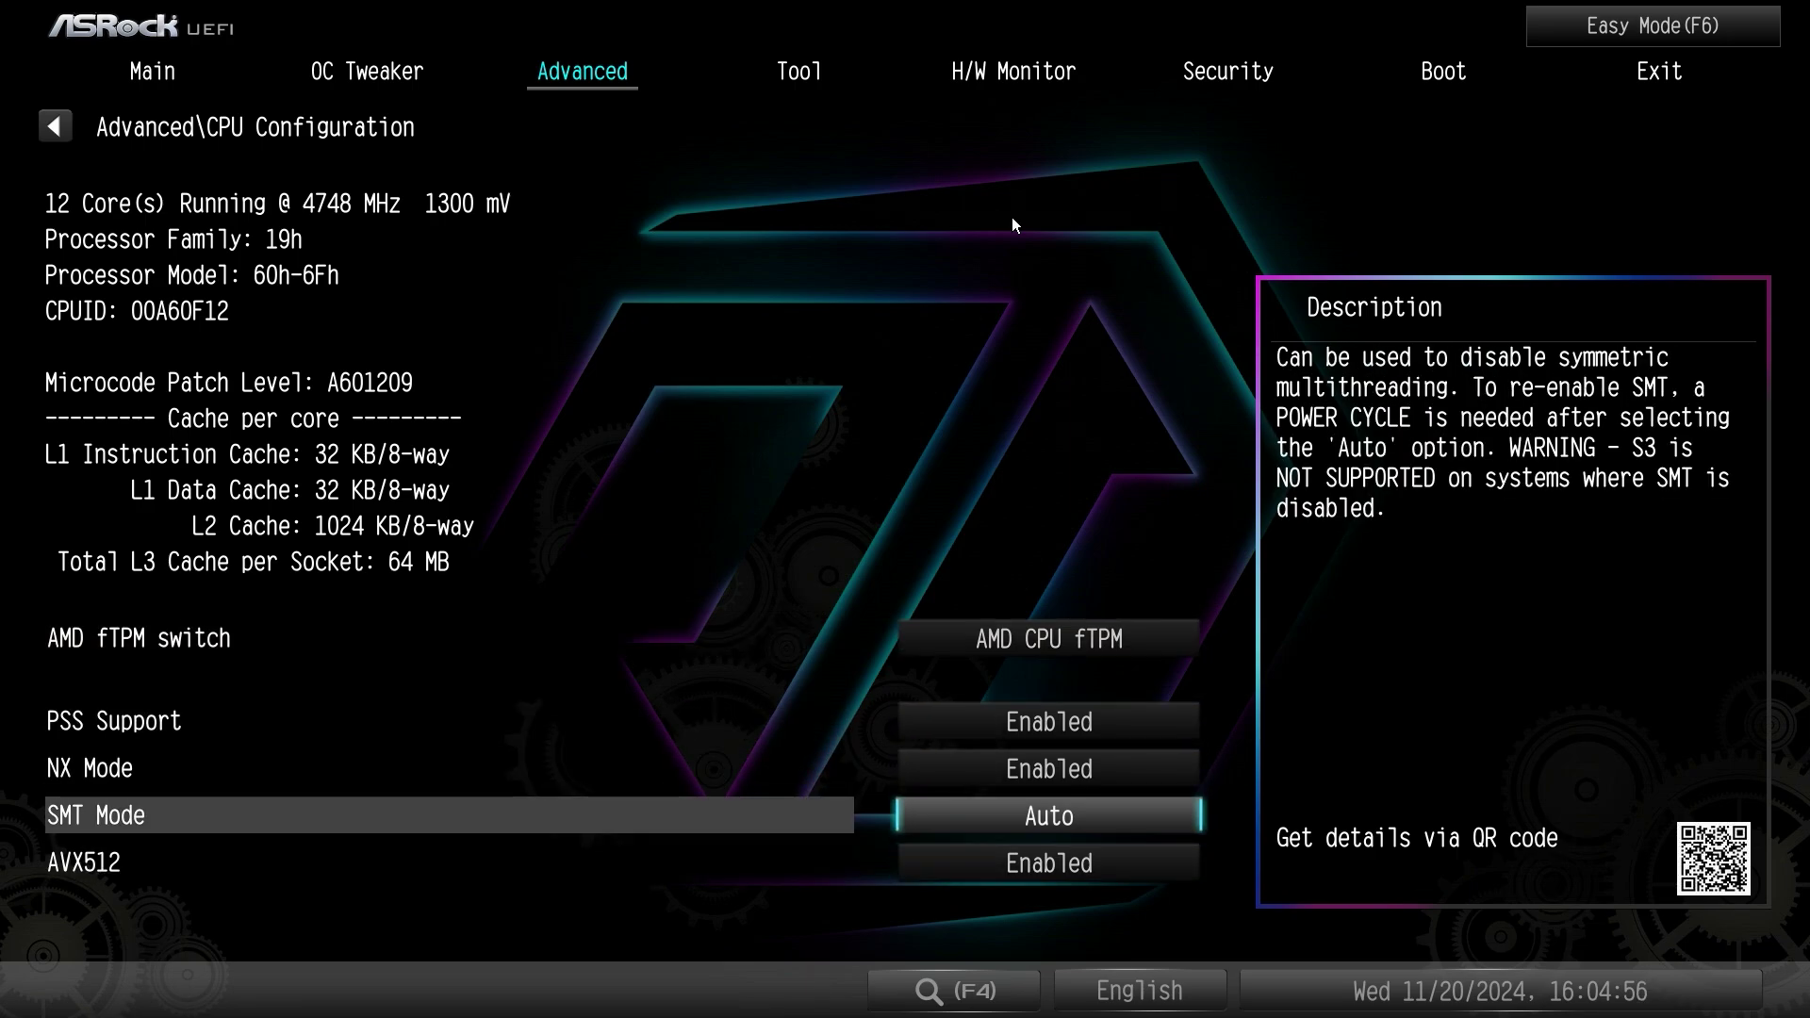
key("Up")
key("Up")
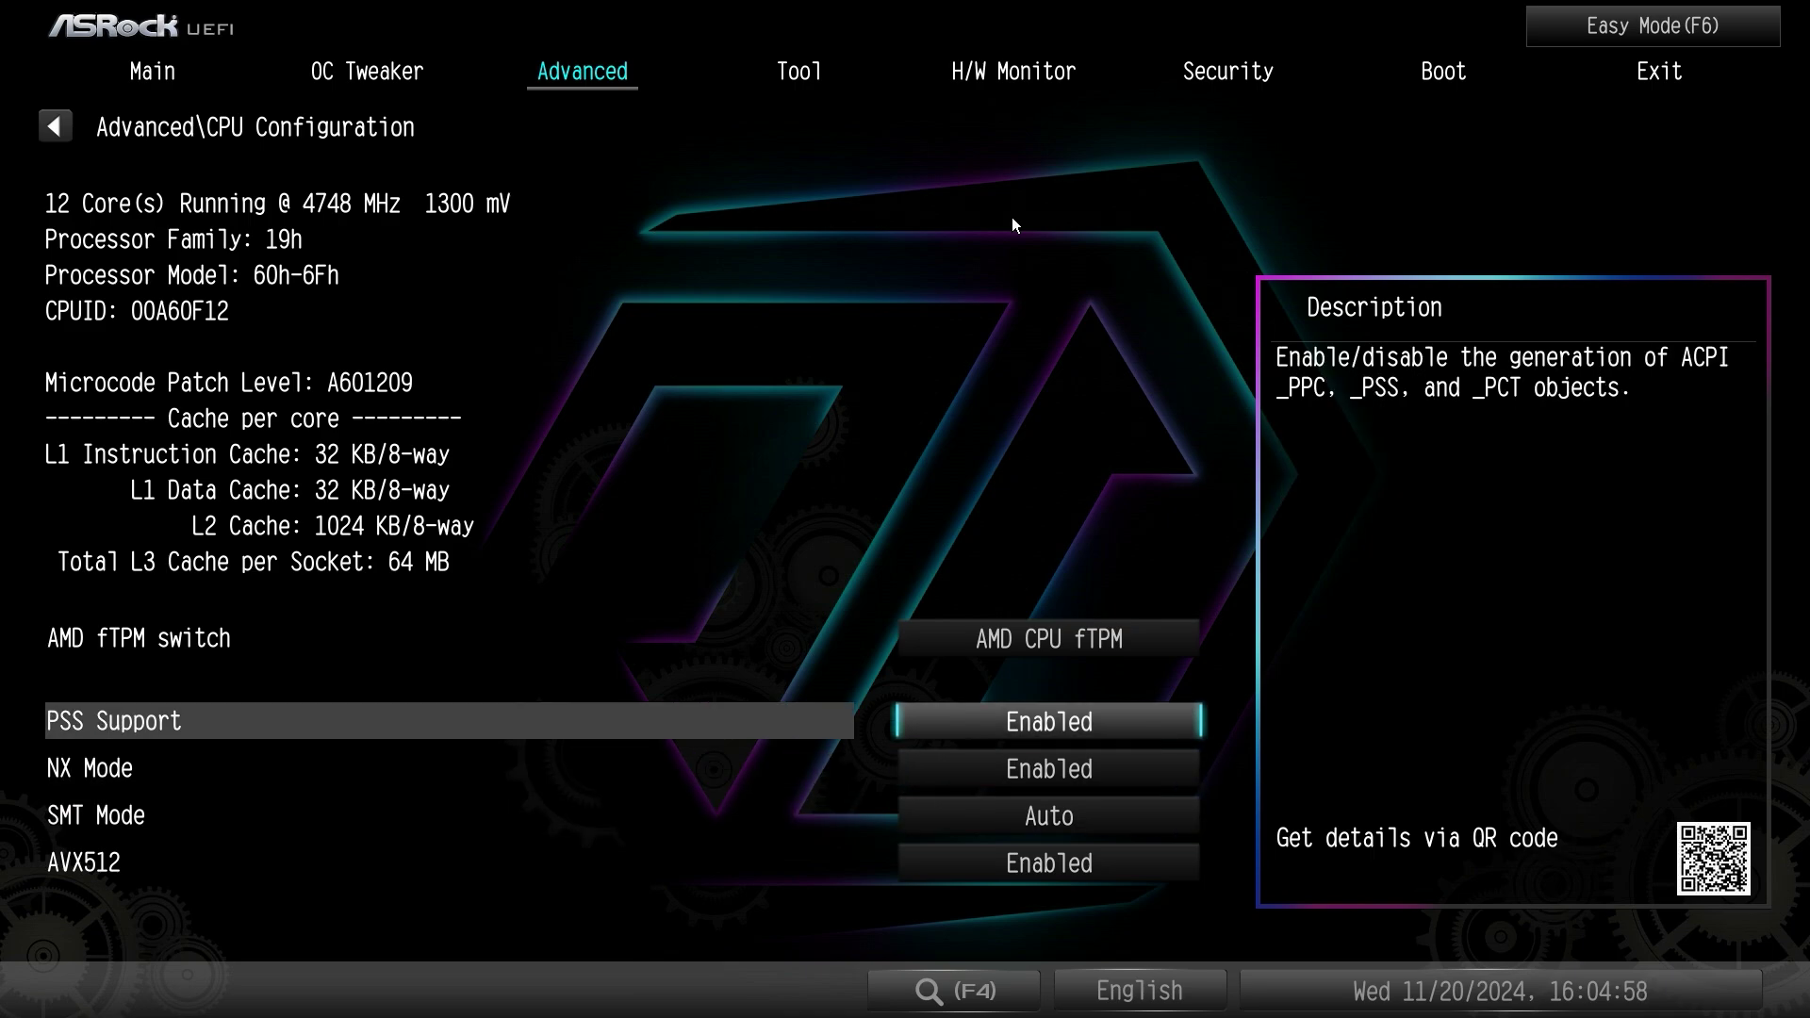
key("Escape")
key("Down")
- Check PCI Configuration's Above 4G Decoding and Re-Size BAR Support, both Enabled
key("Return")
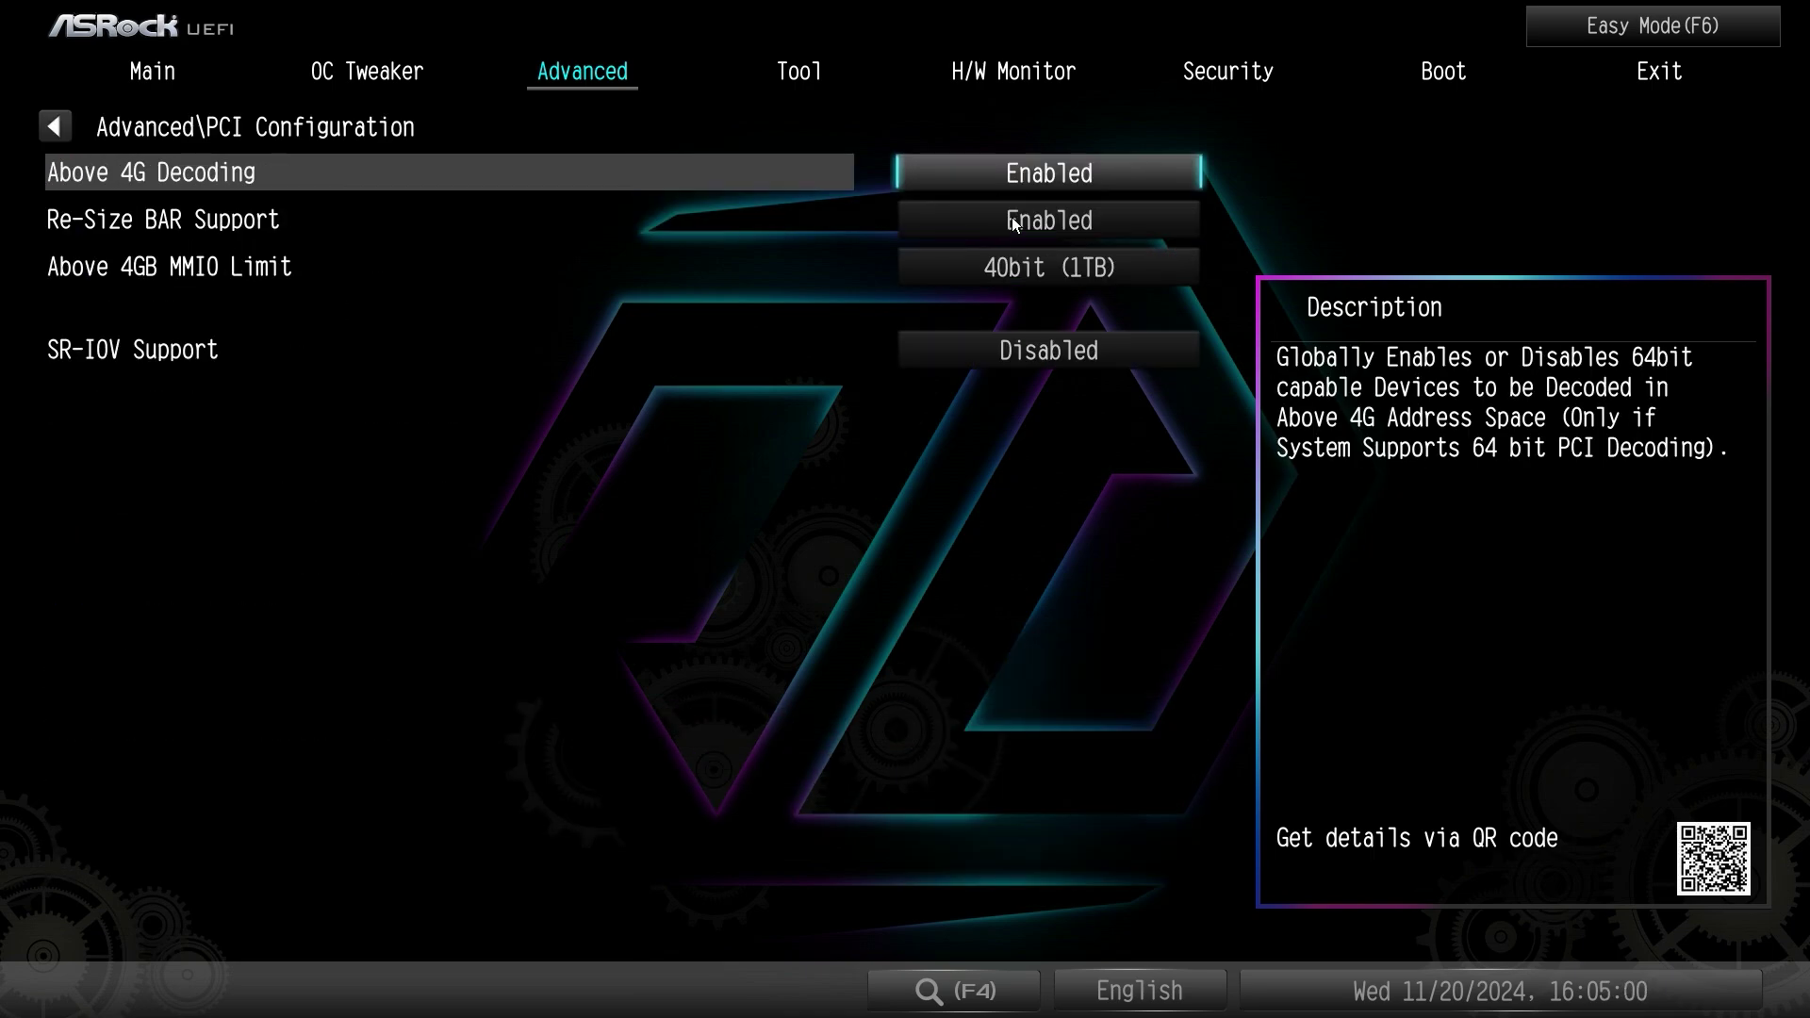
key("Down")
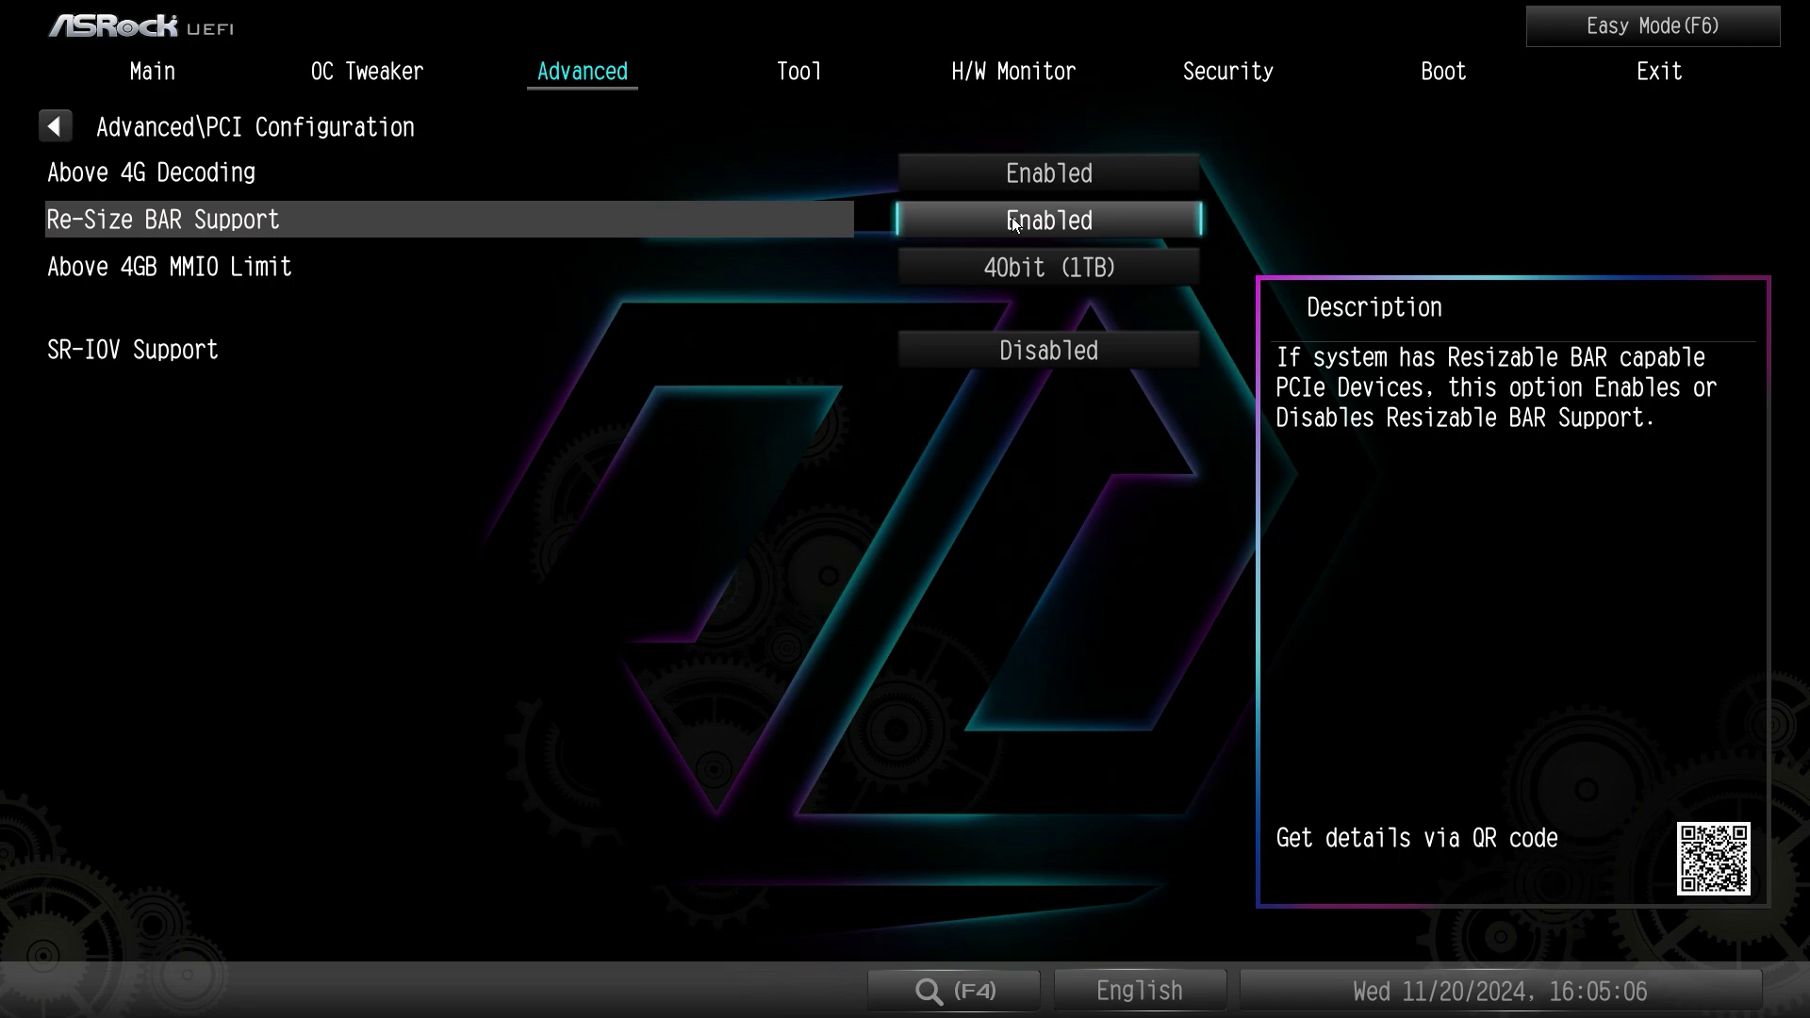
key("Escape")
- Review the Onboard Devices settings, from LEDs and HD Audio to Bluetooth and PCIe Gen5 redriver
key("Down")
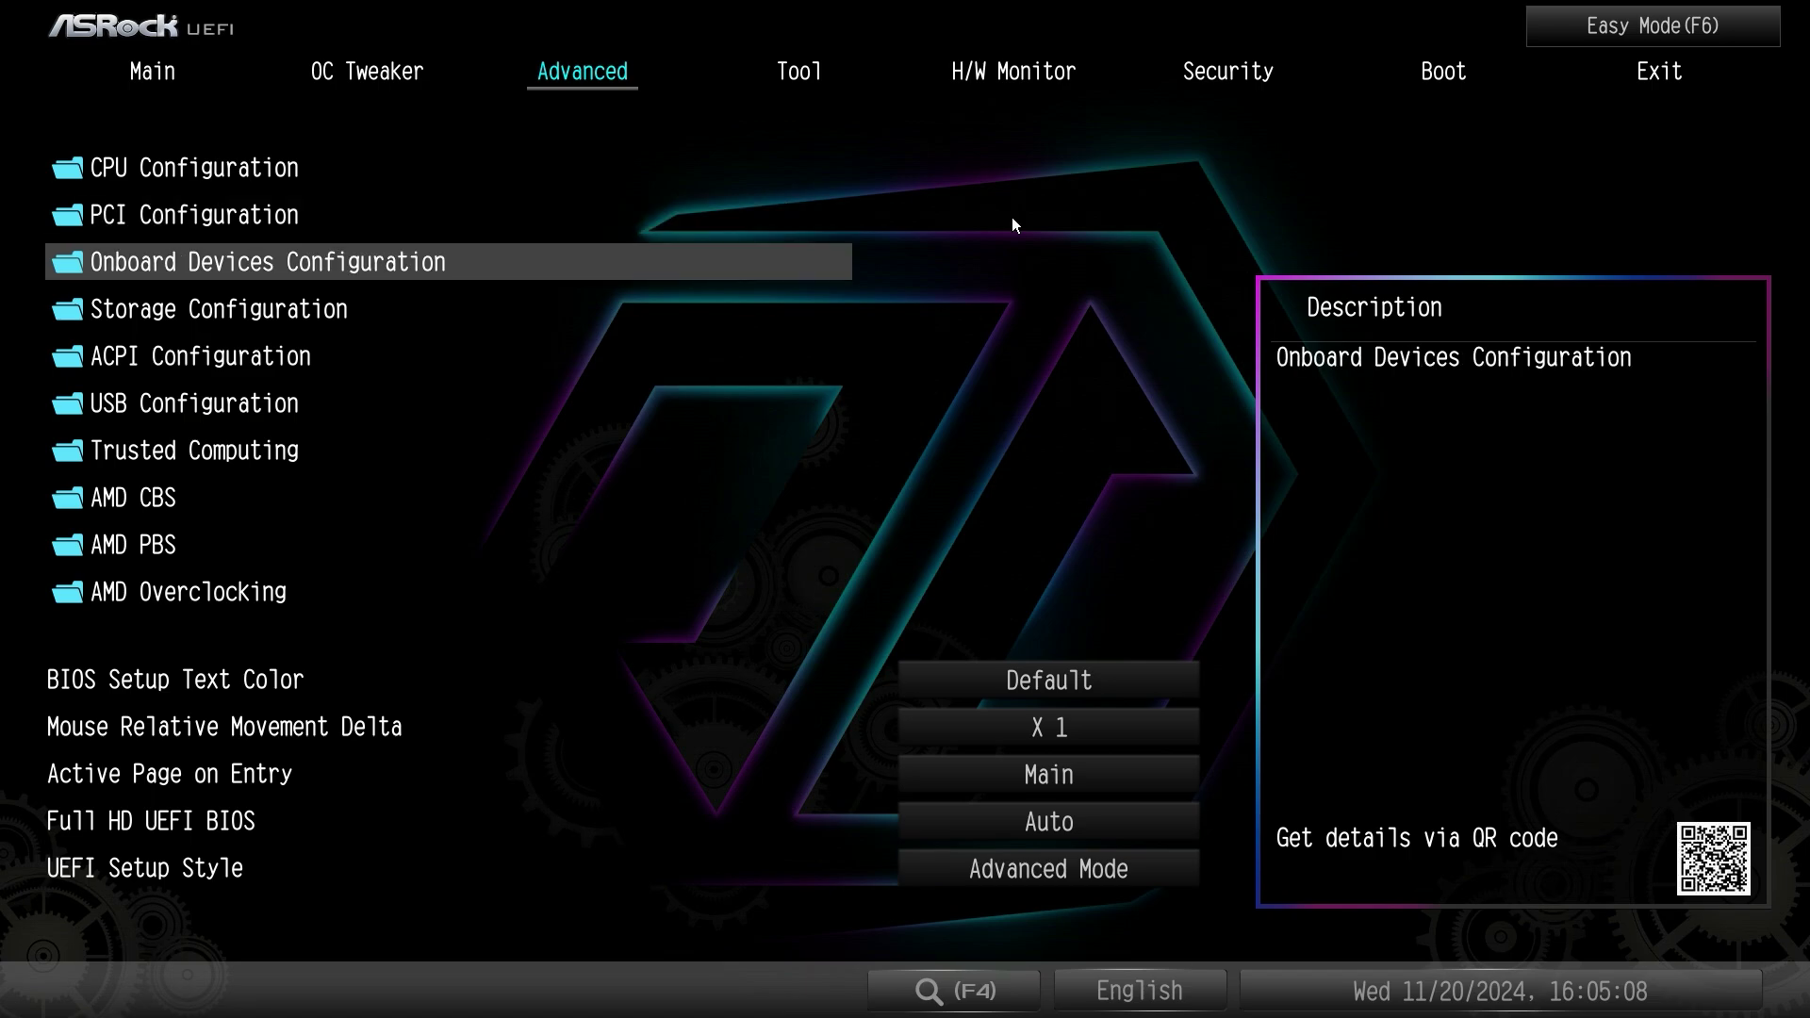
key("Return")
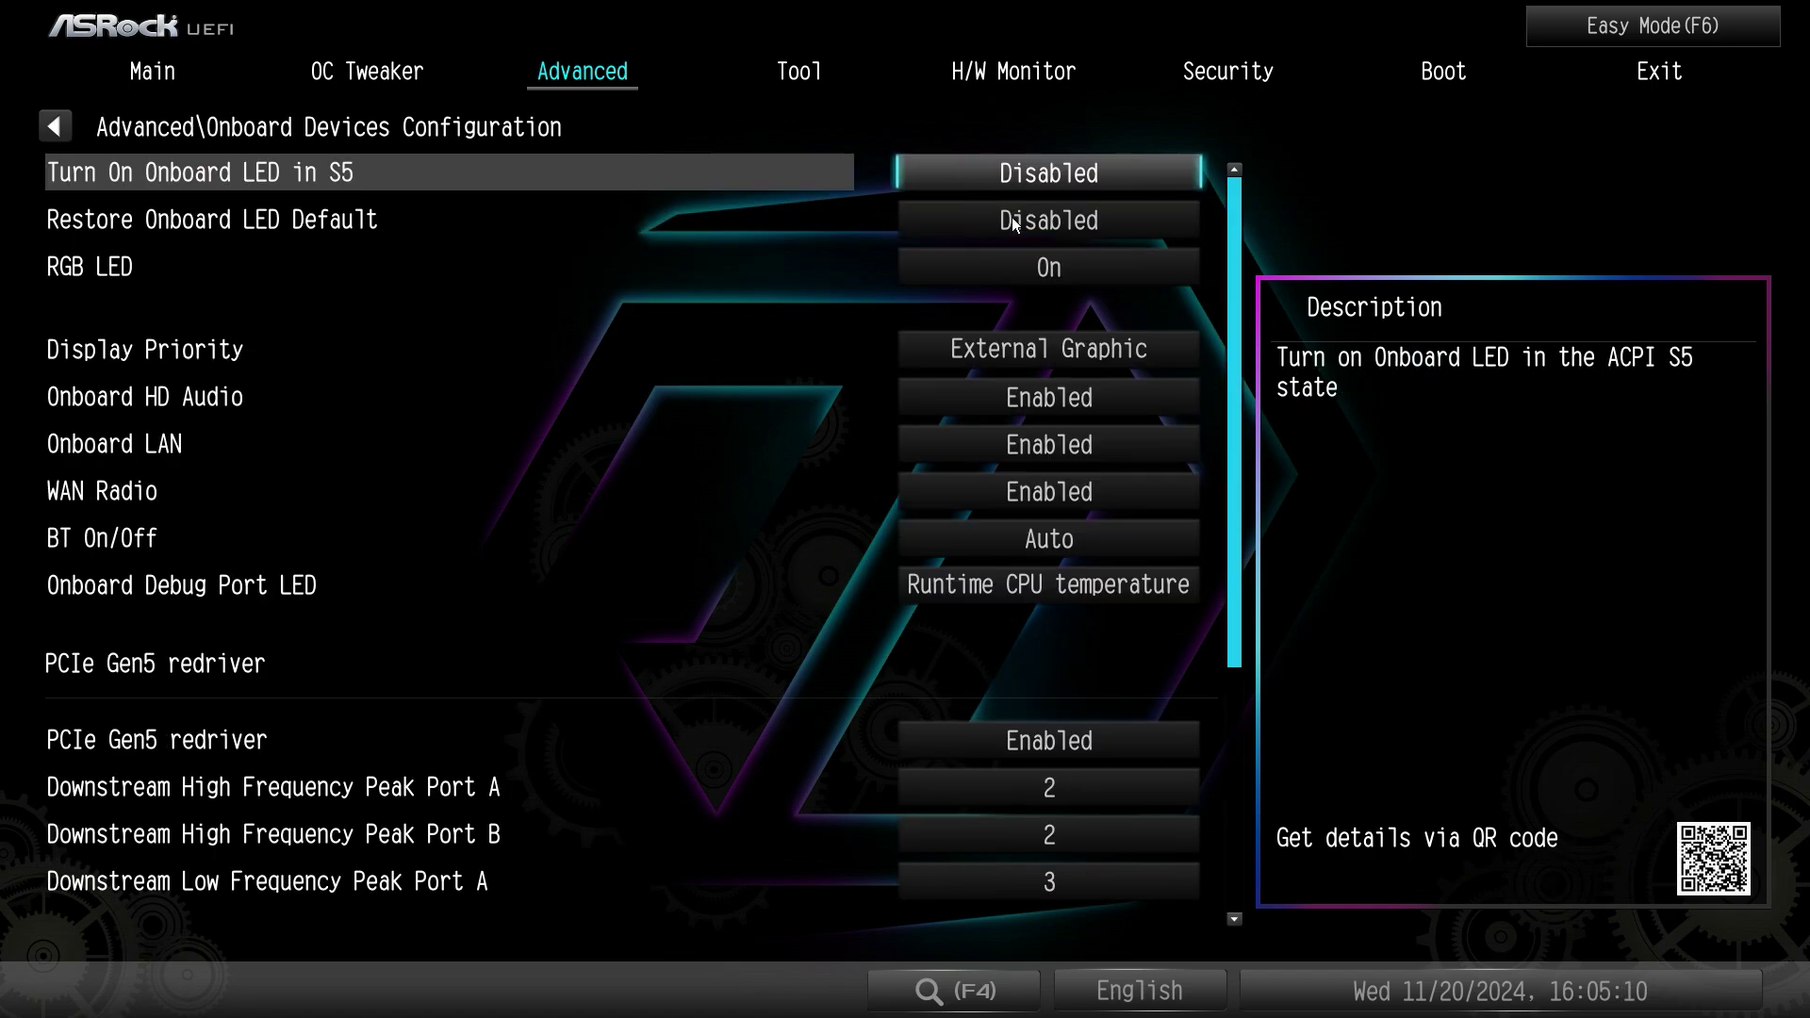
key("Down")
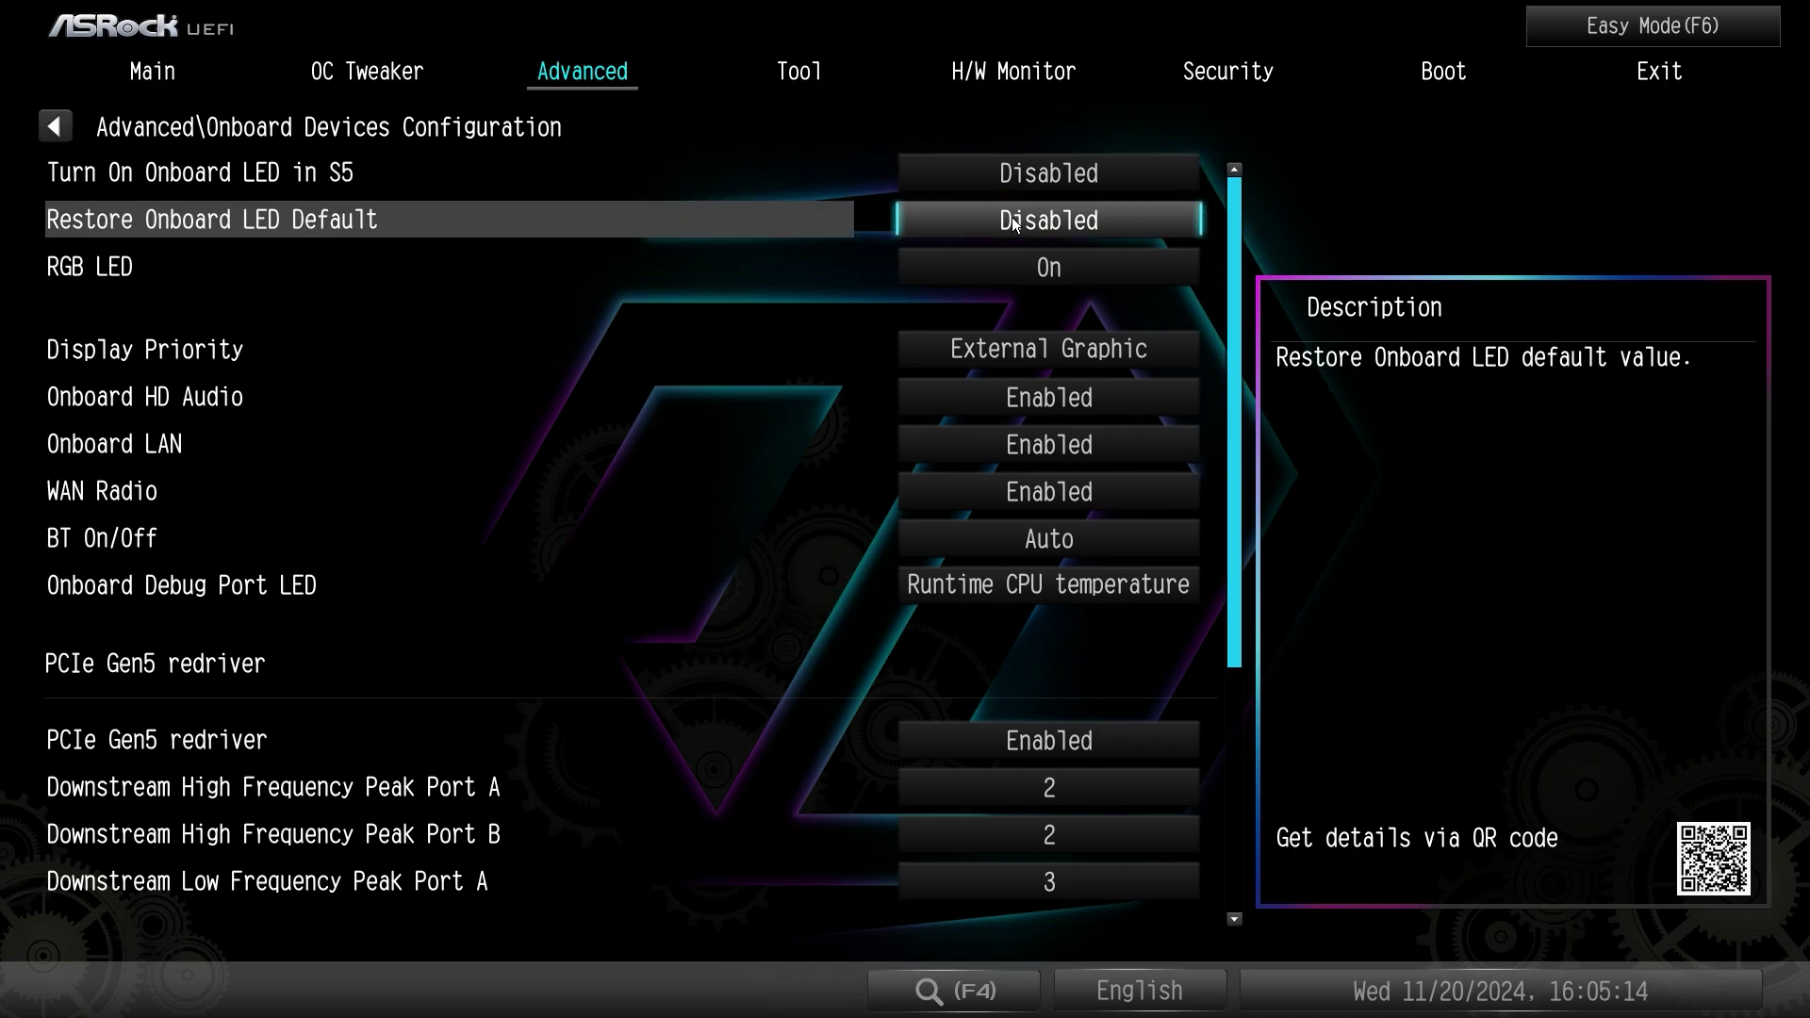
key("Down")
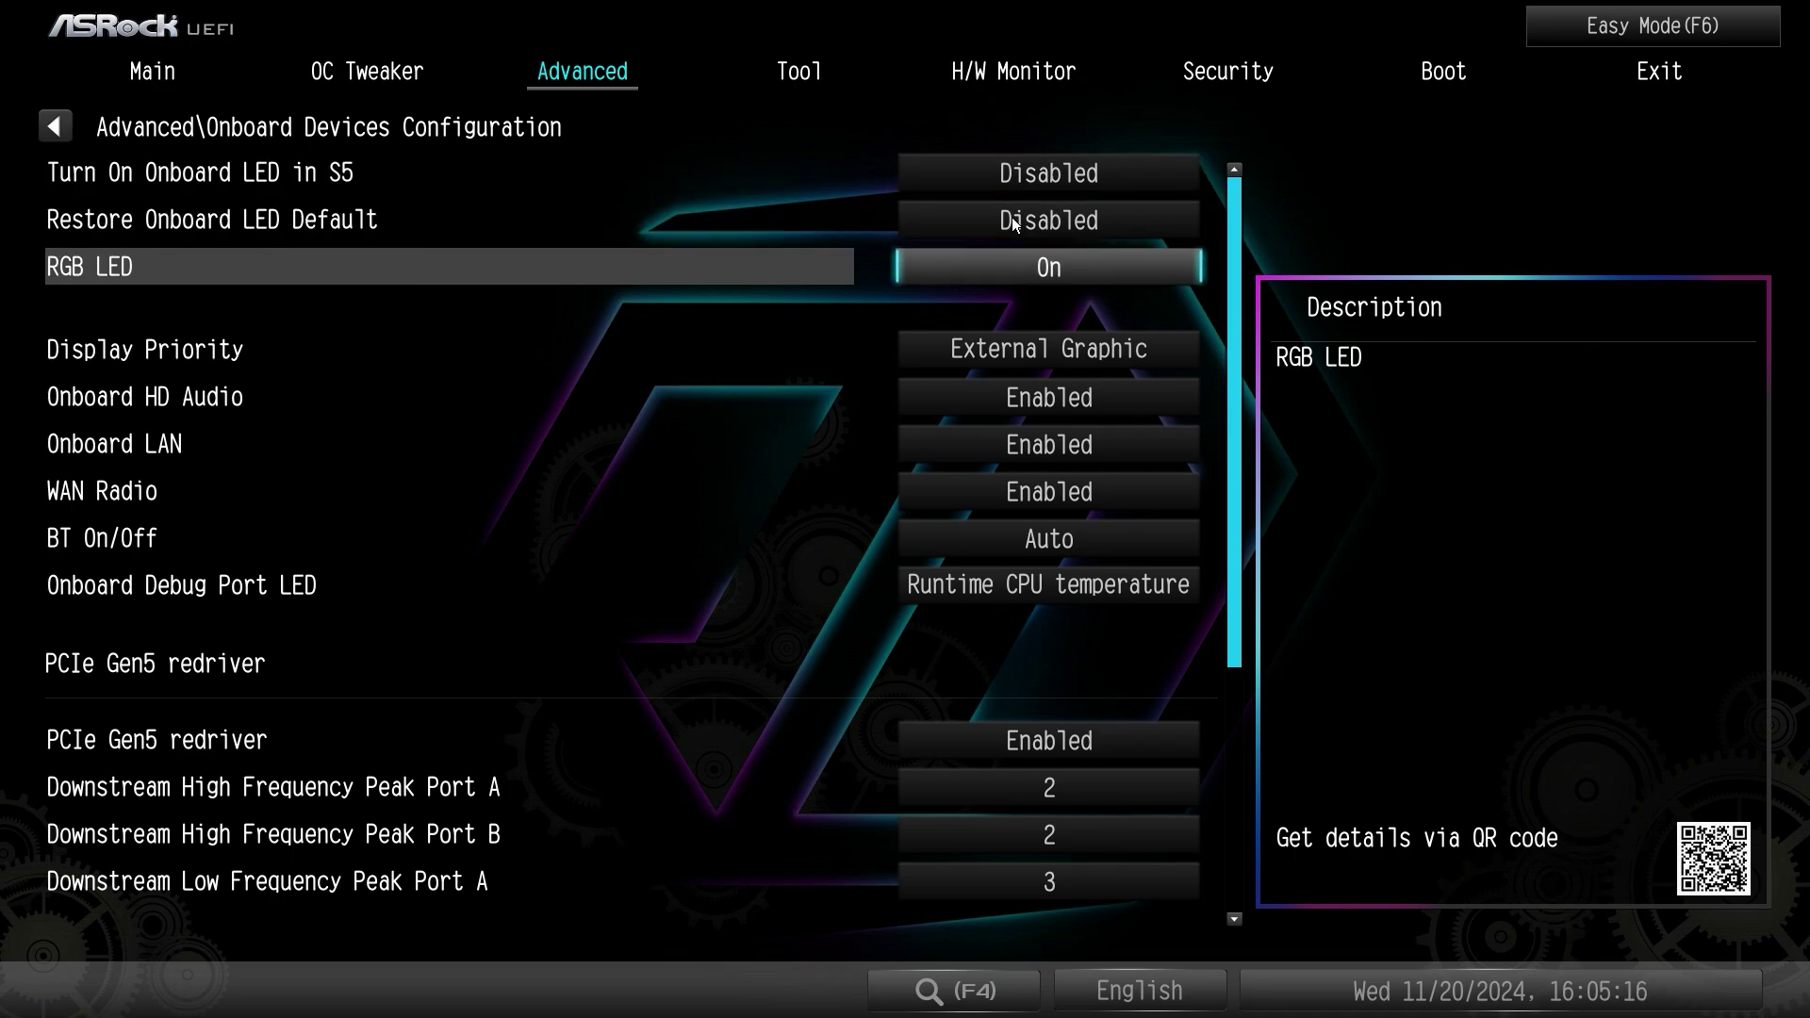
key("Down")
key("Down")
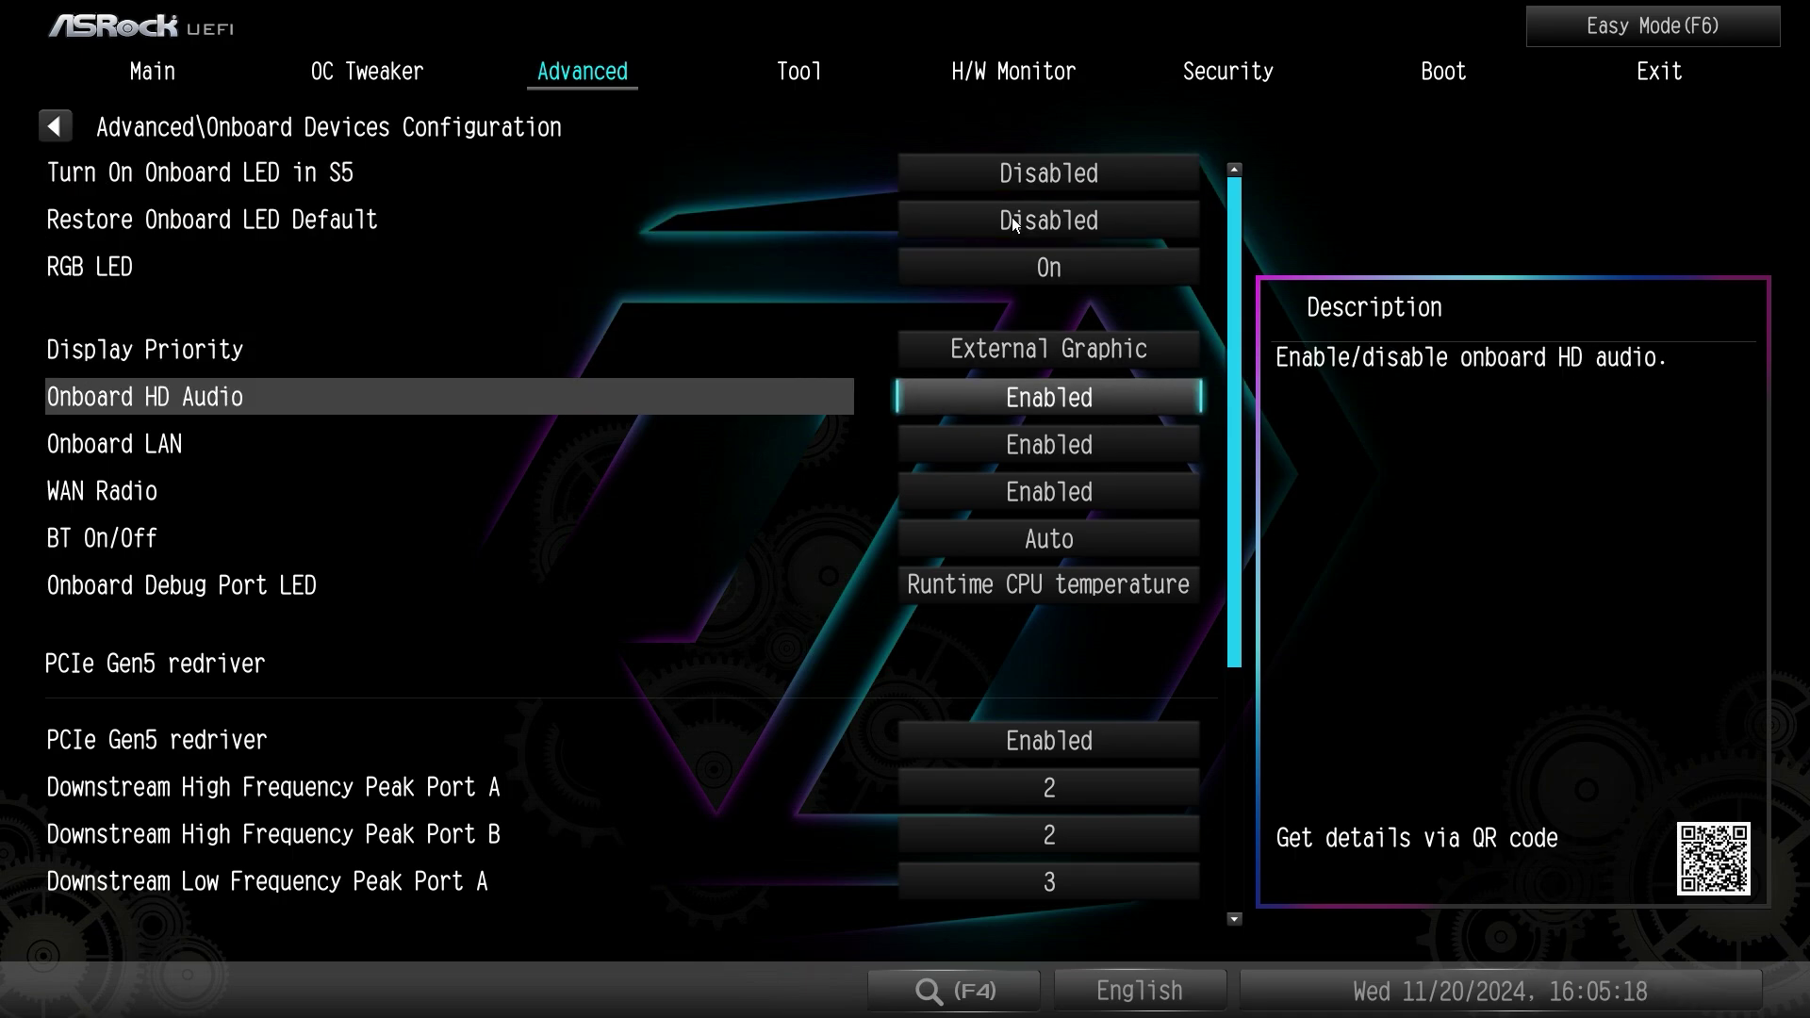
key("Down")
key("Down")
key("Down")
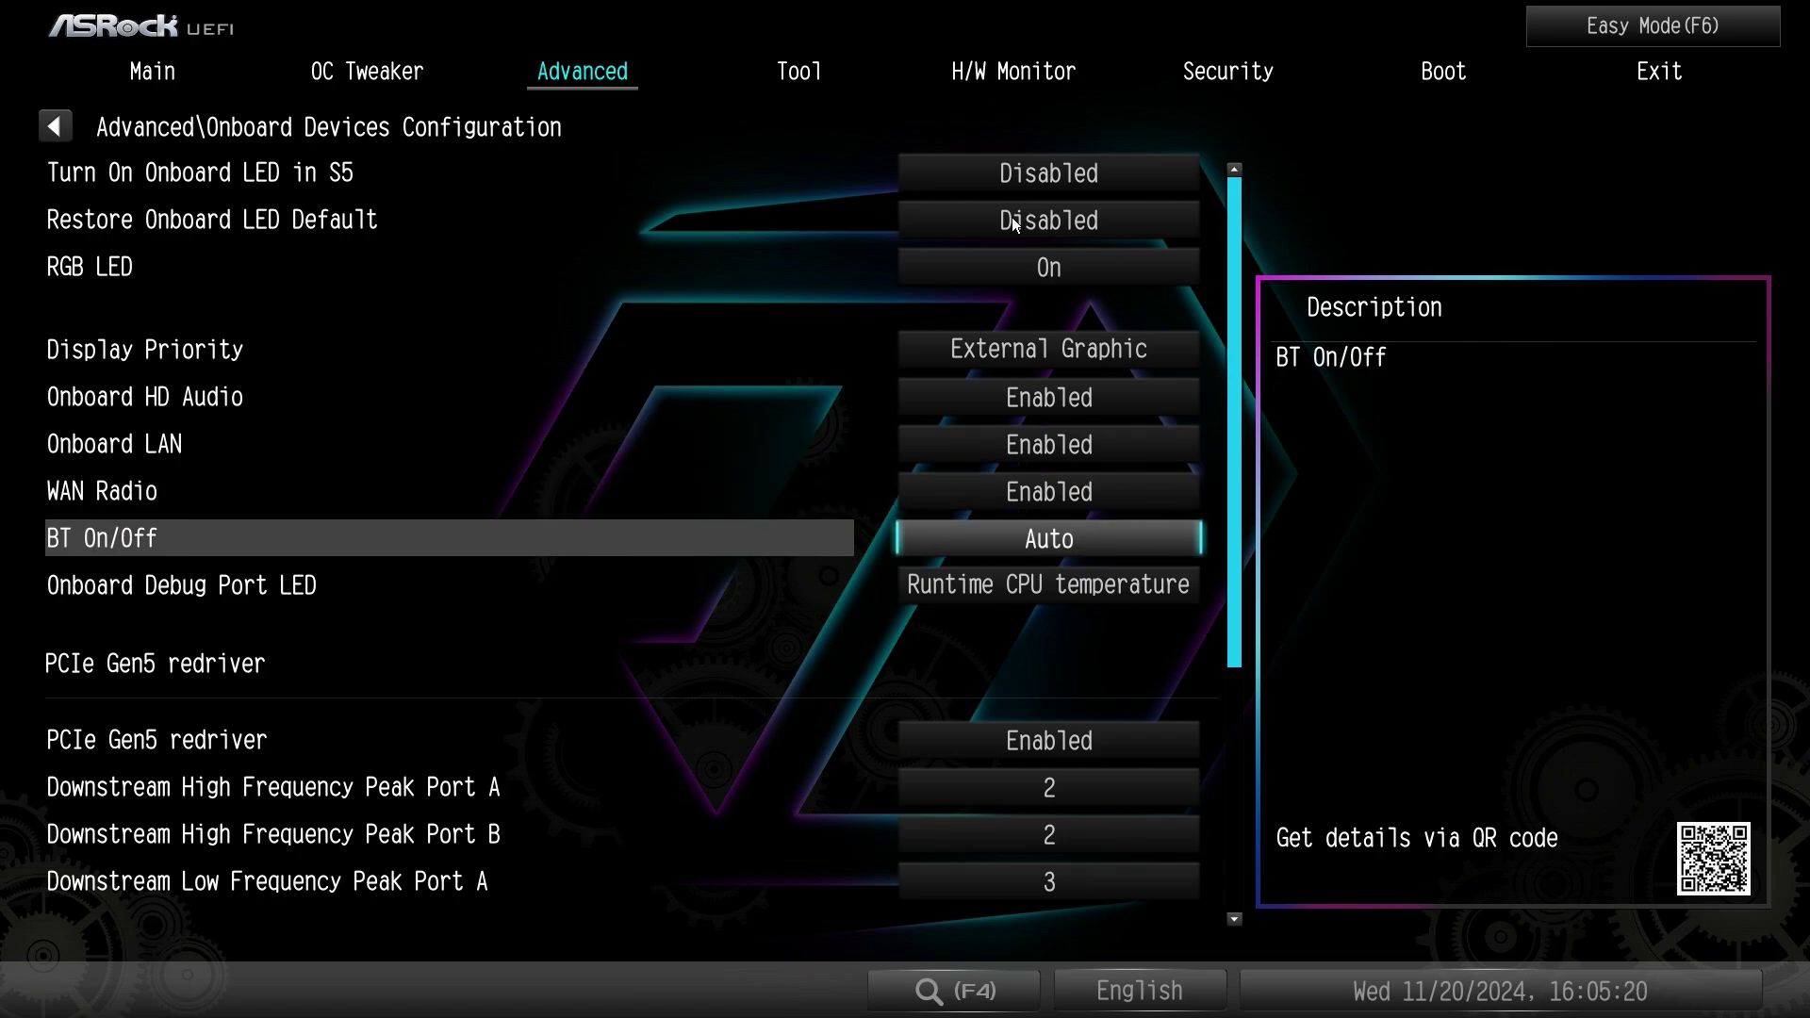
key("Down")
key("Down")
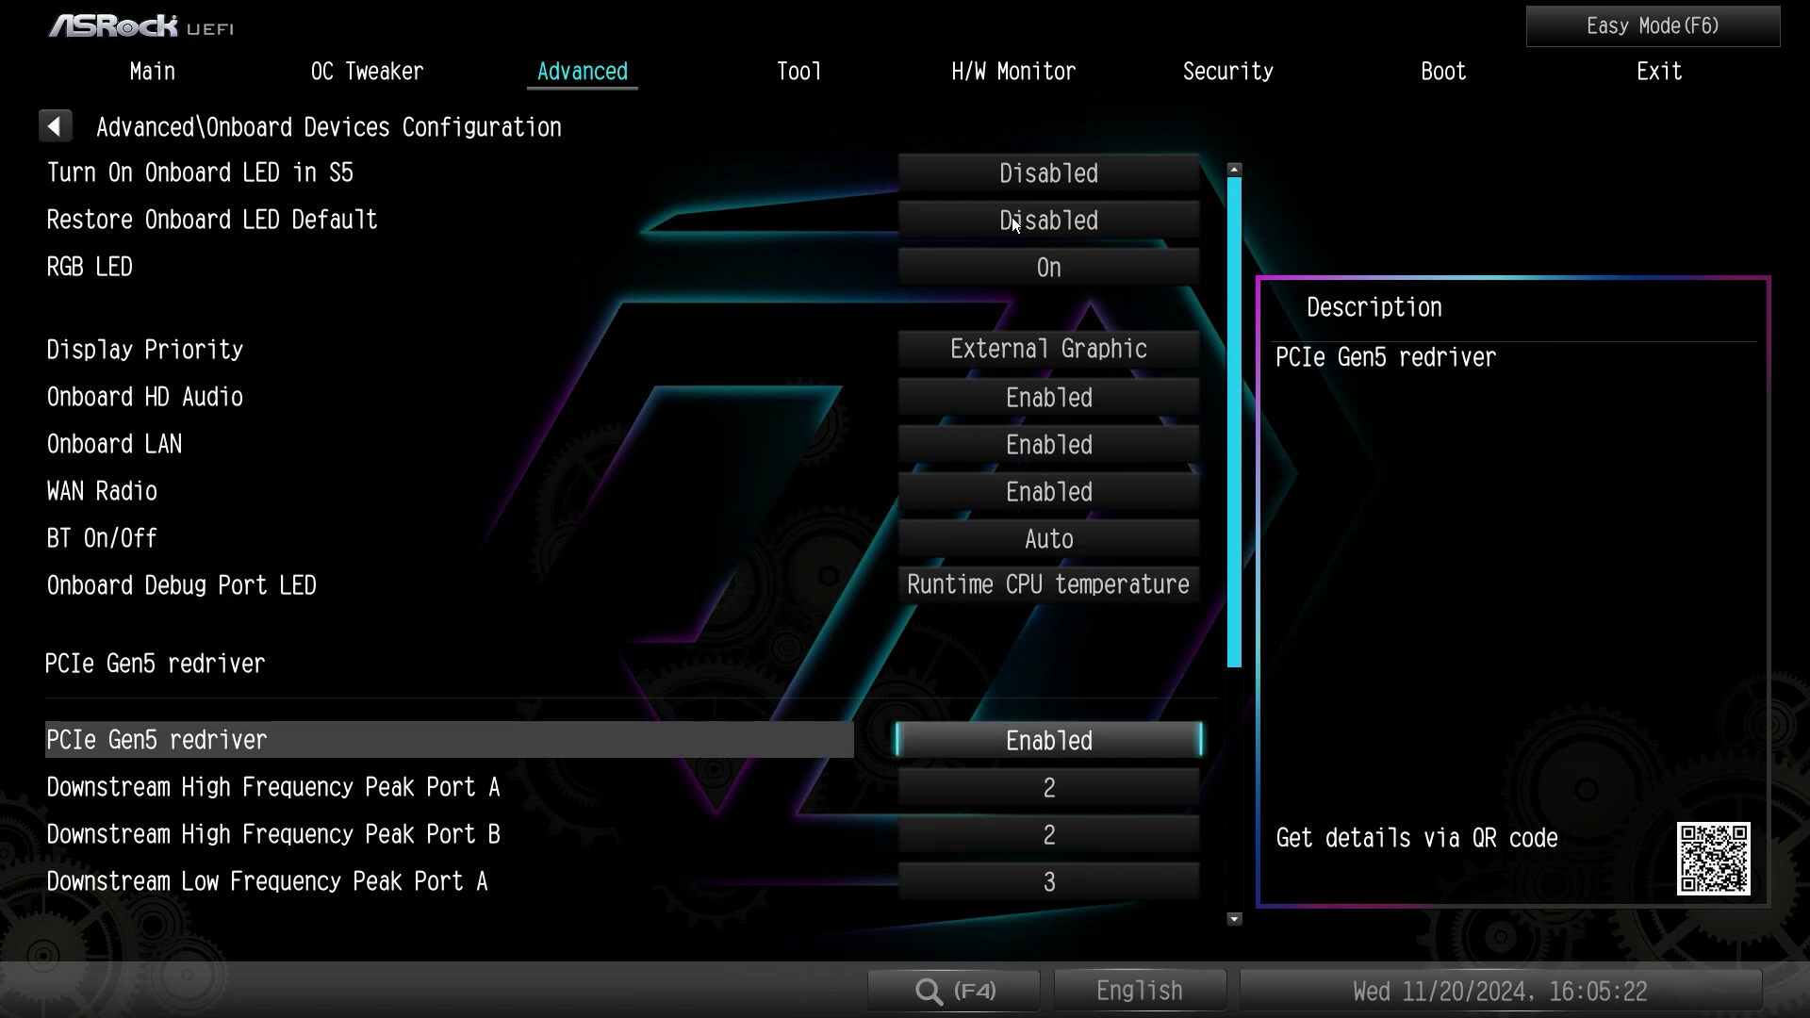
key("Down")
key("Down")
key("Down")
key("Down")
key("Down")
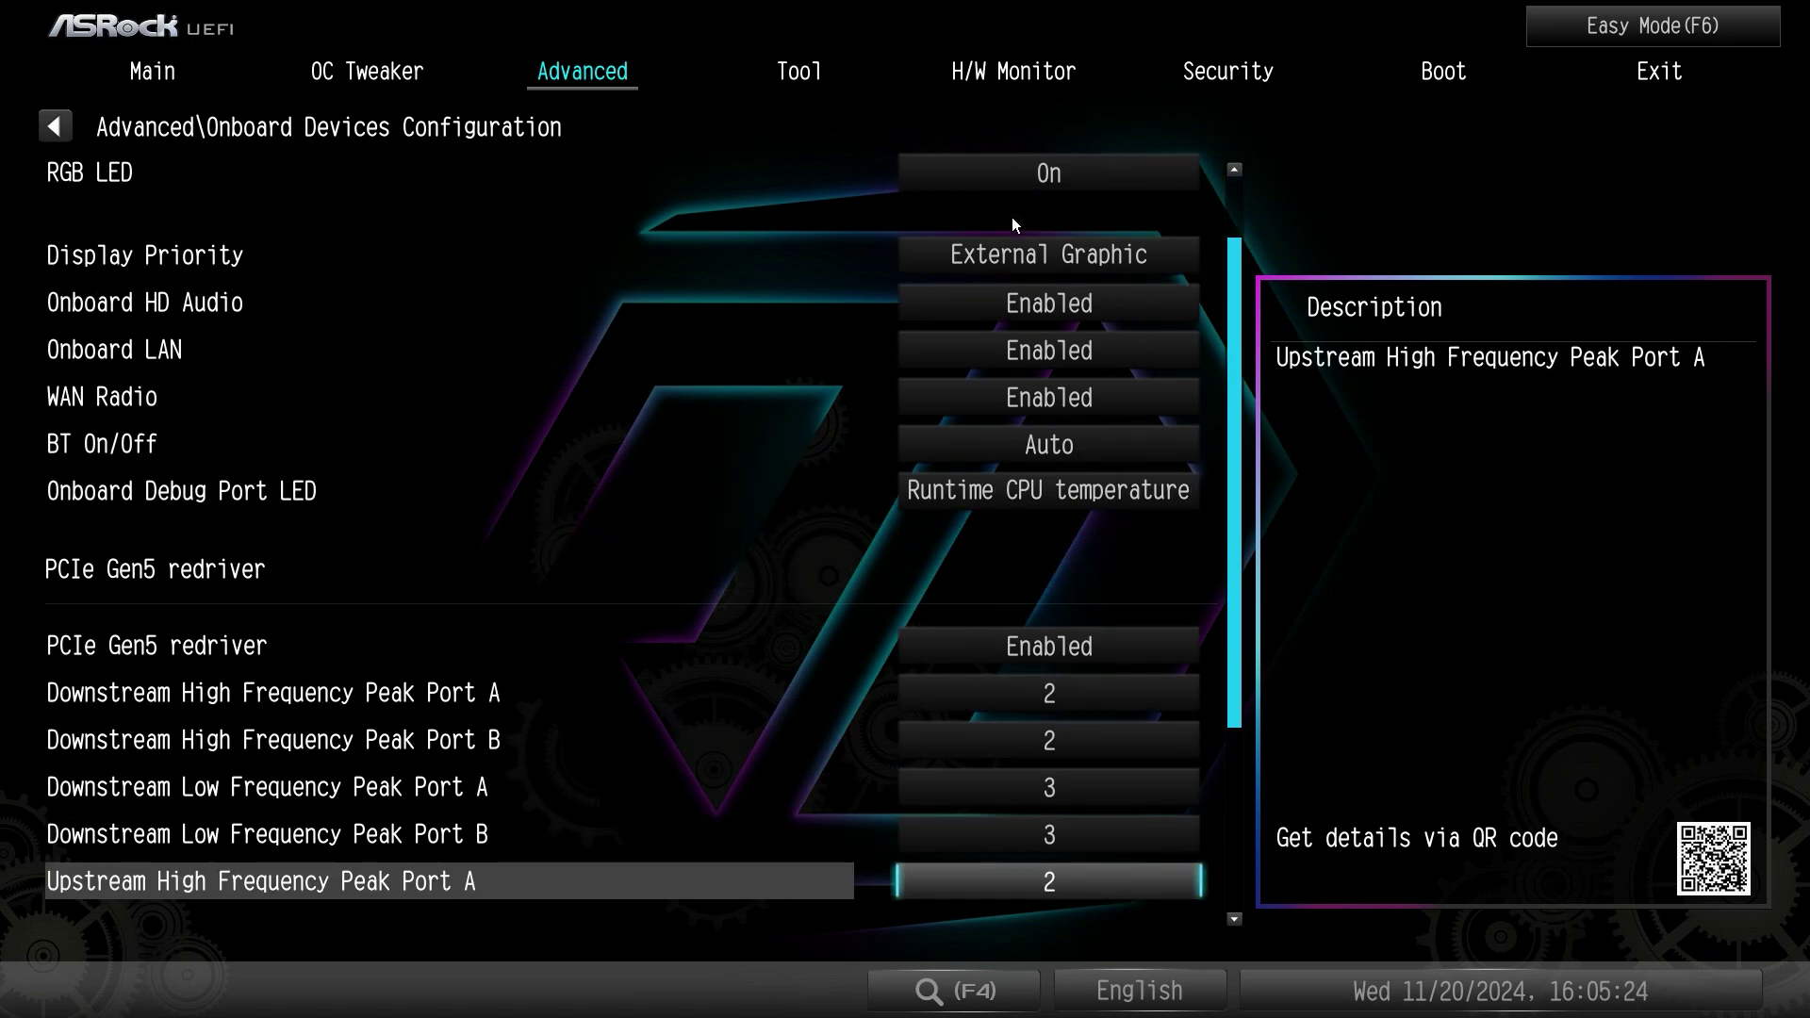
key("Down")
key("Down")
key("Down")
key("Down")
key("Down")
key("Down")
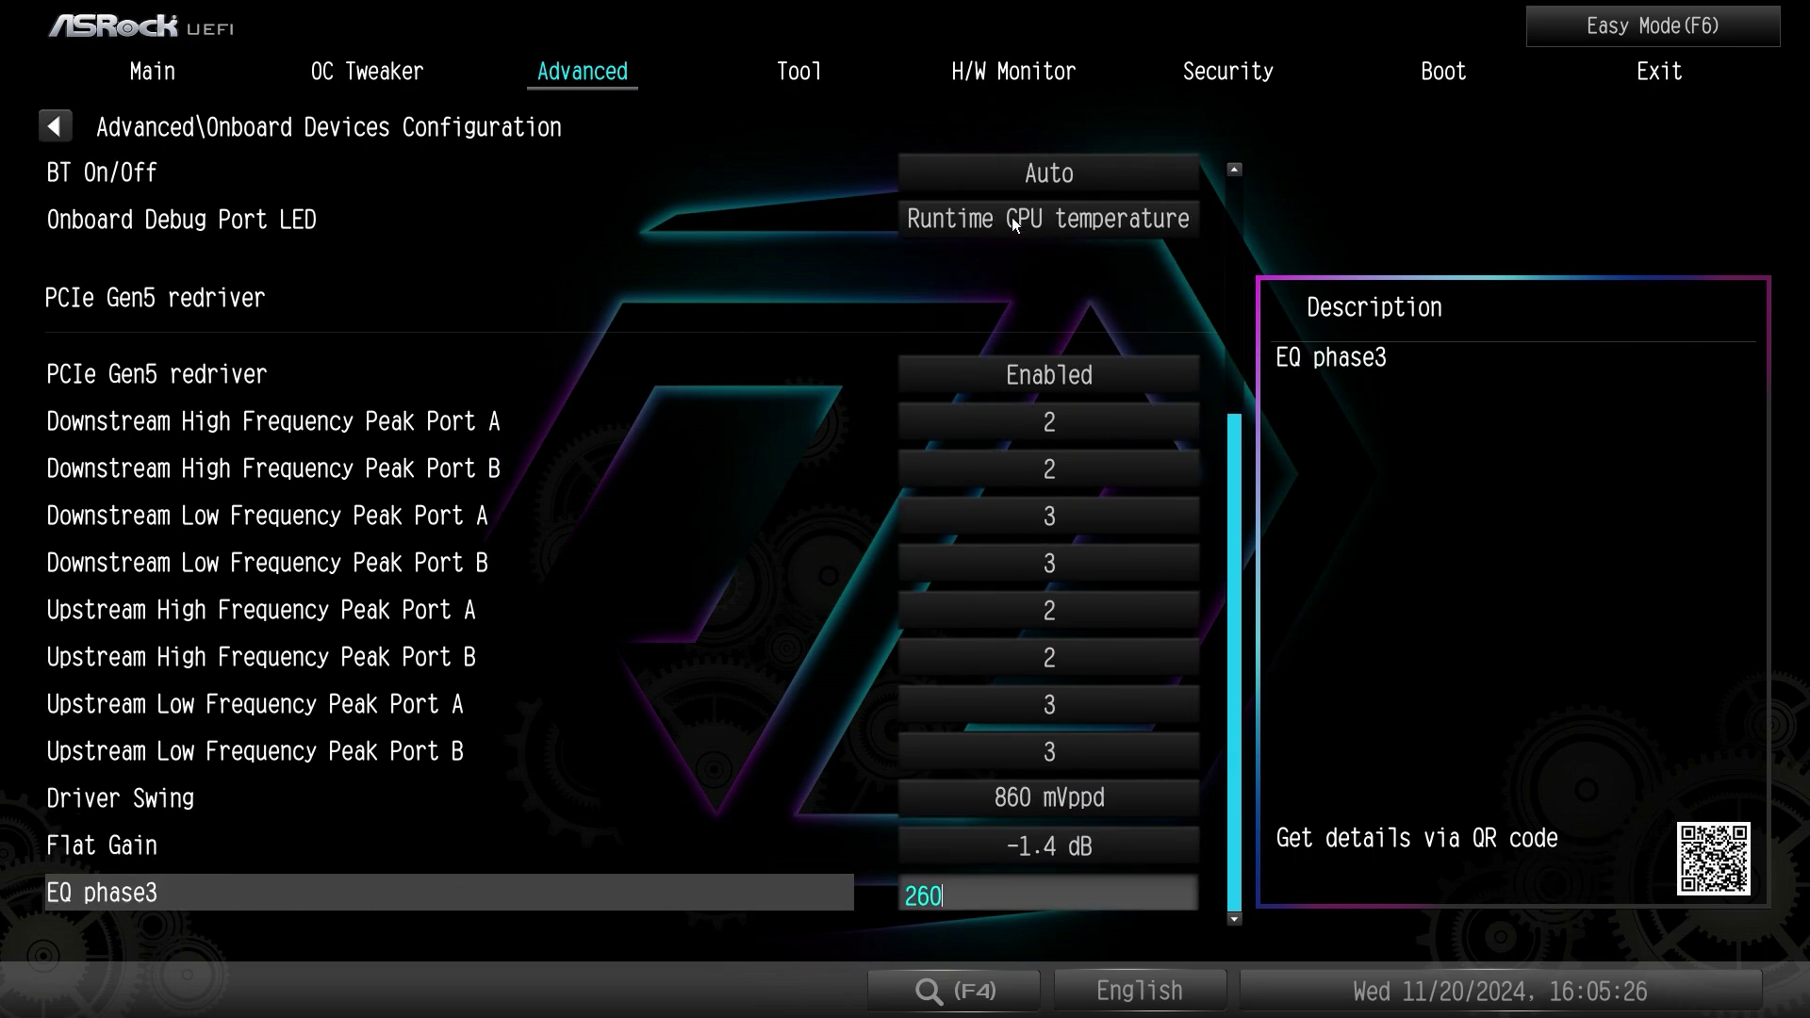
key("Up")
key("Up")
key("Up")
key("Up")
key("Up")
key("Up")
key("Up")
key("Up")
key("Up")
key("Up")
key("Up")
key("Up")
key("Up")
key("Up")
key("Up")
key("Up")
key("Up")
key("Up")
key("Up")
key("Up")
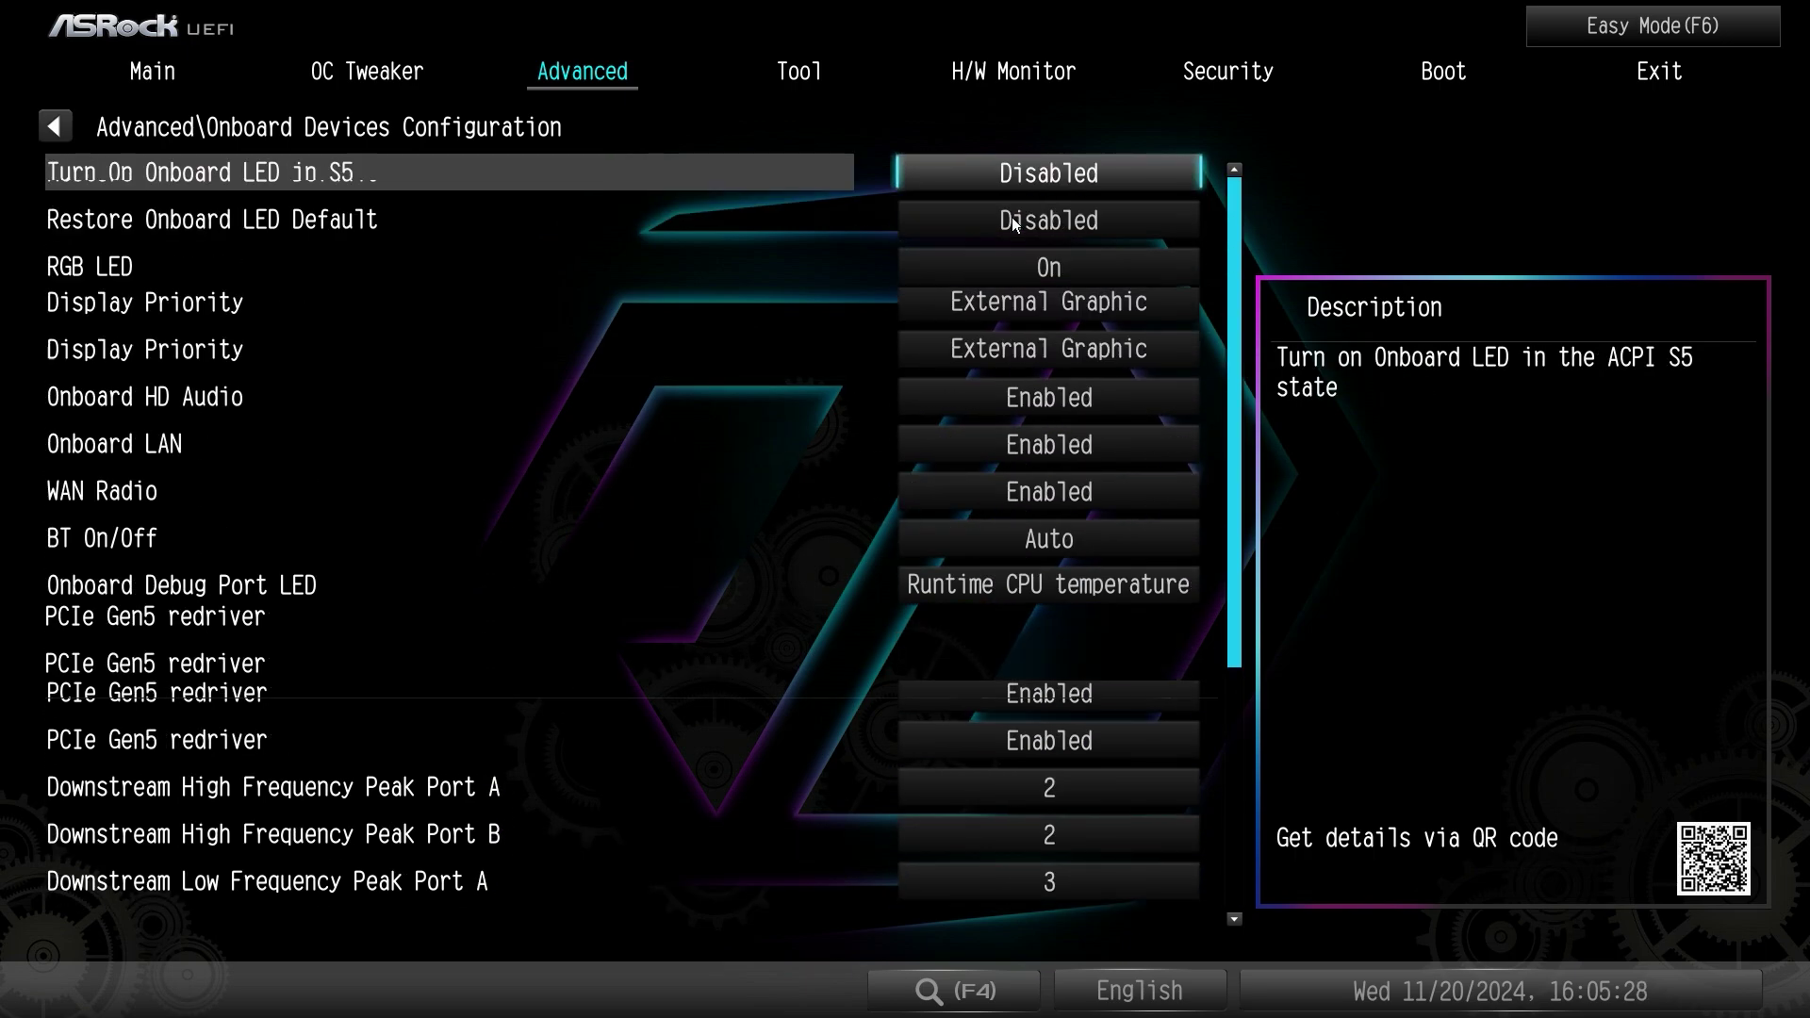
key("Escape")
key("Down")
key("Return")
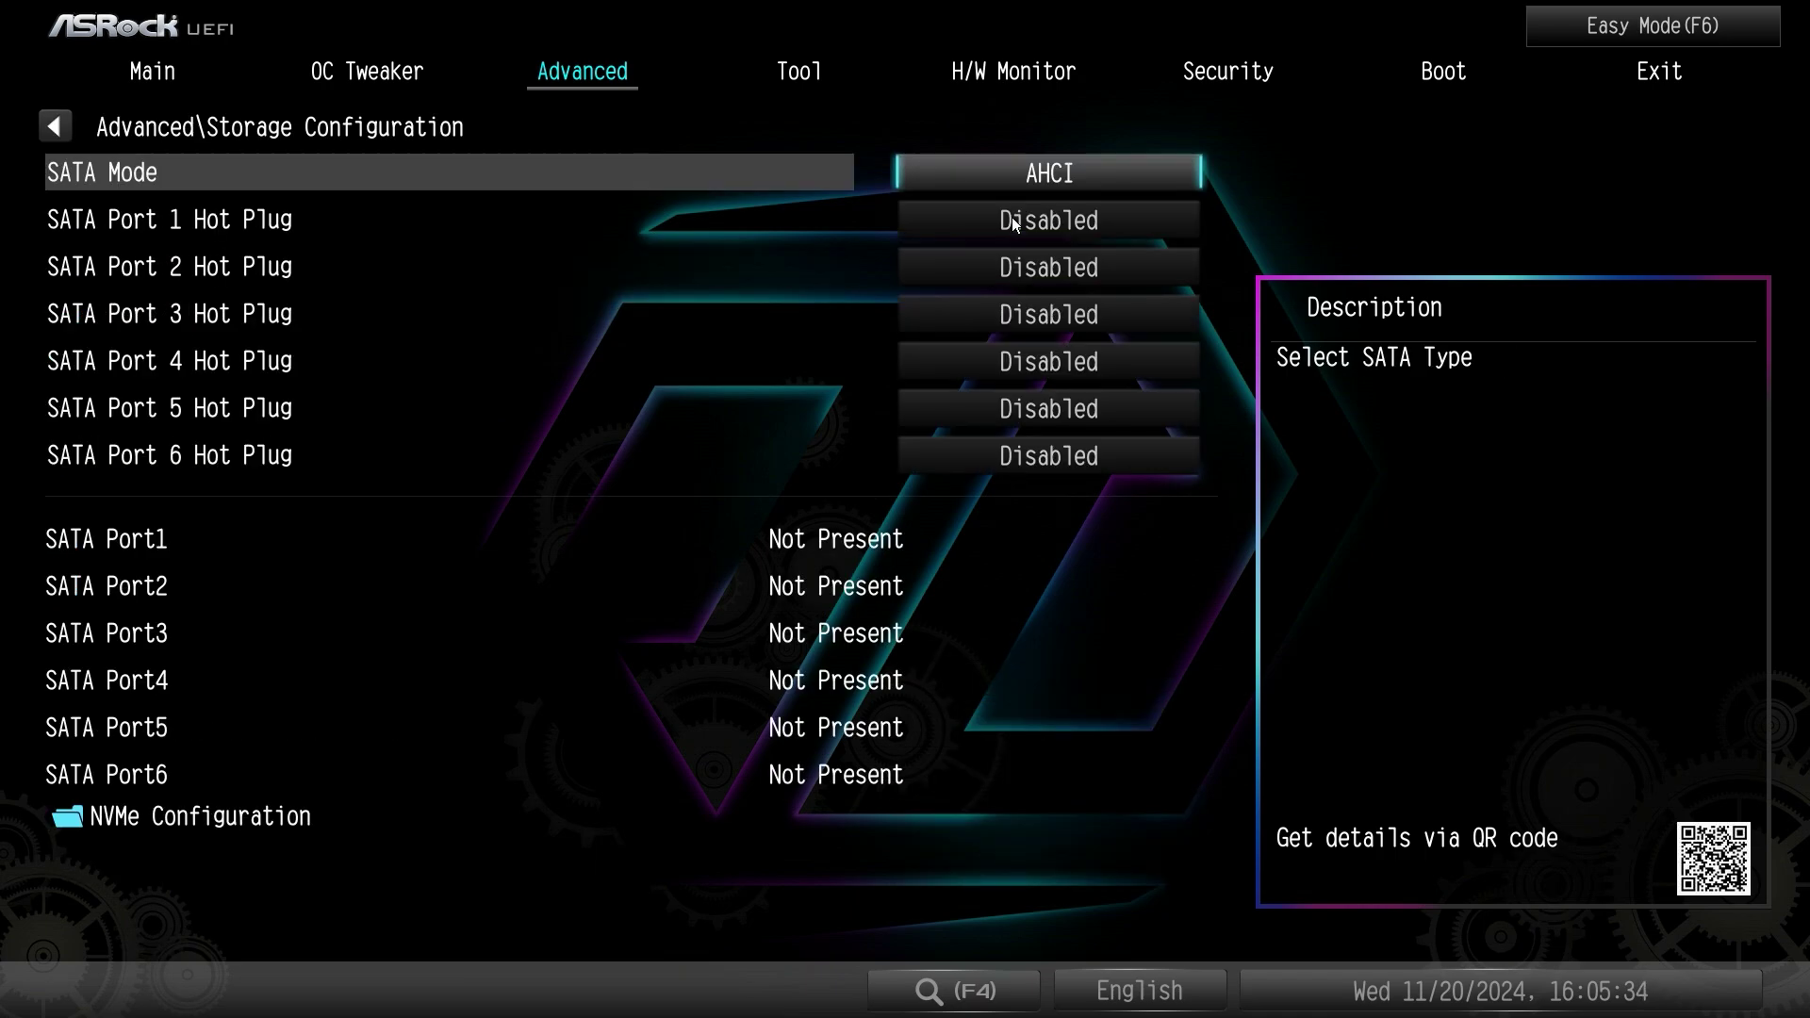
key("Down")
key("Down")
key("Down")
key("Down")
key("Down")
key("Down")
key("Down")
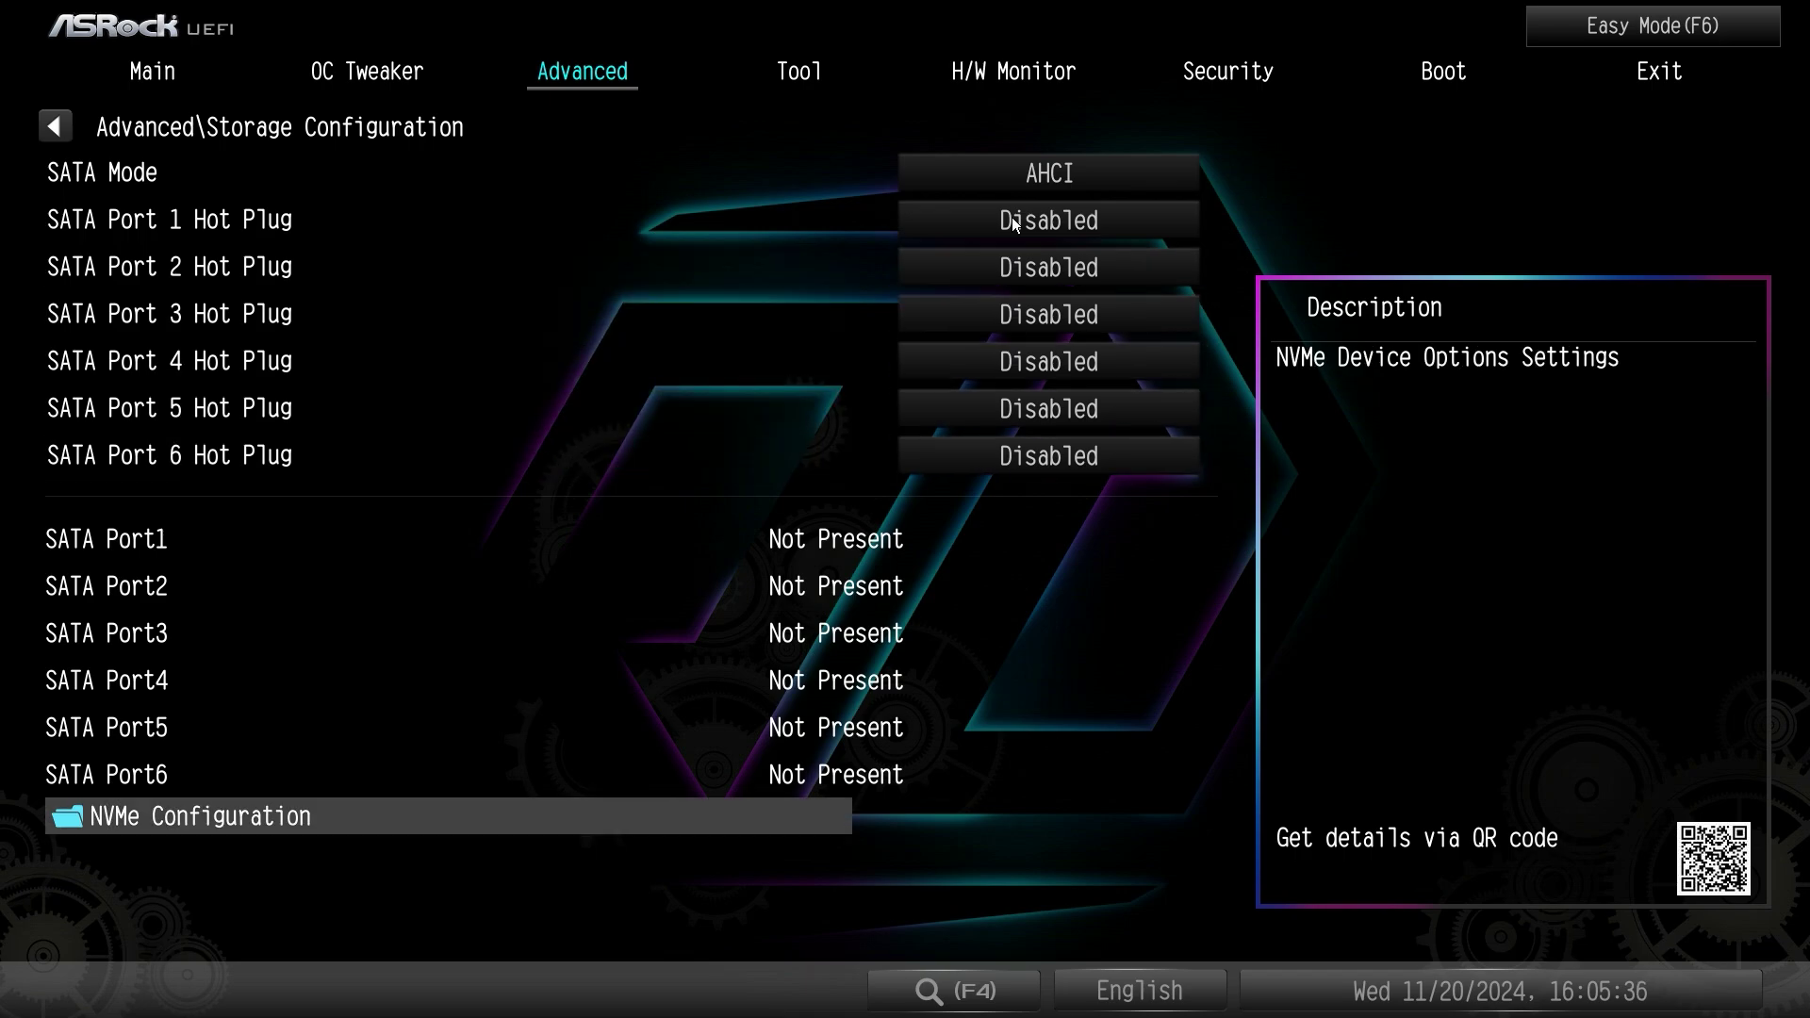
key("Return")
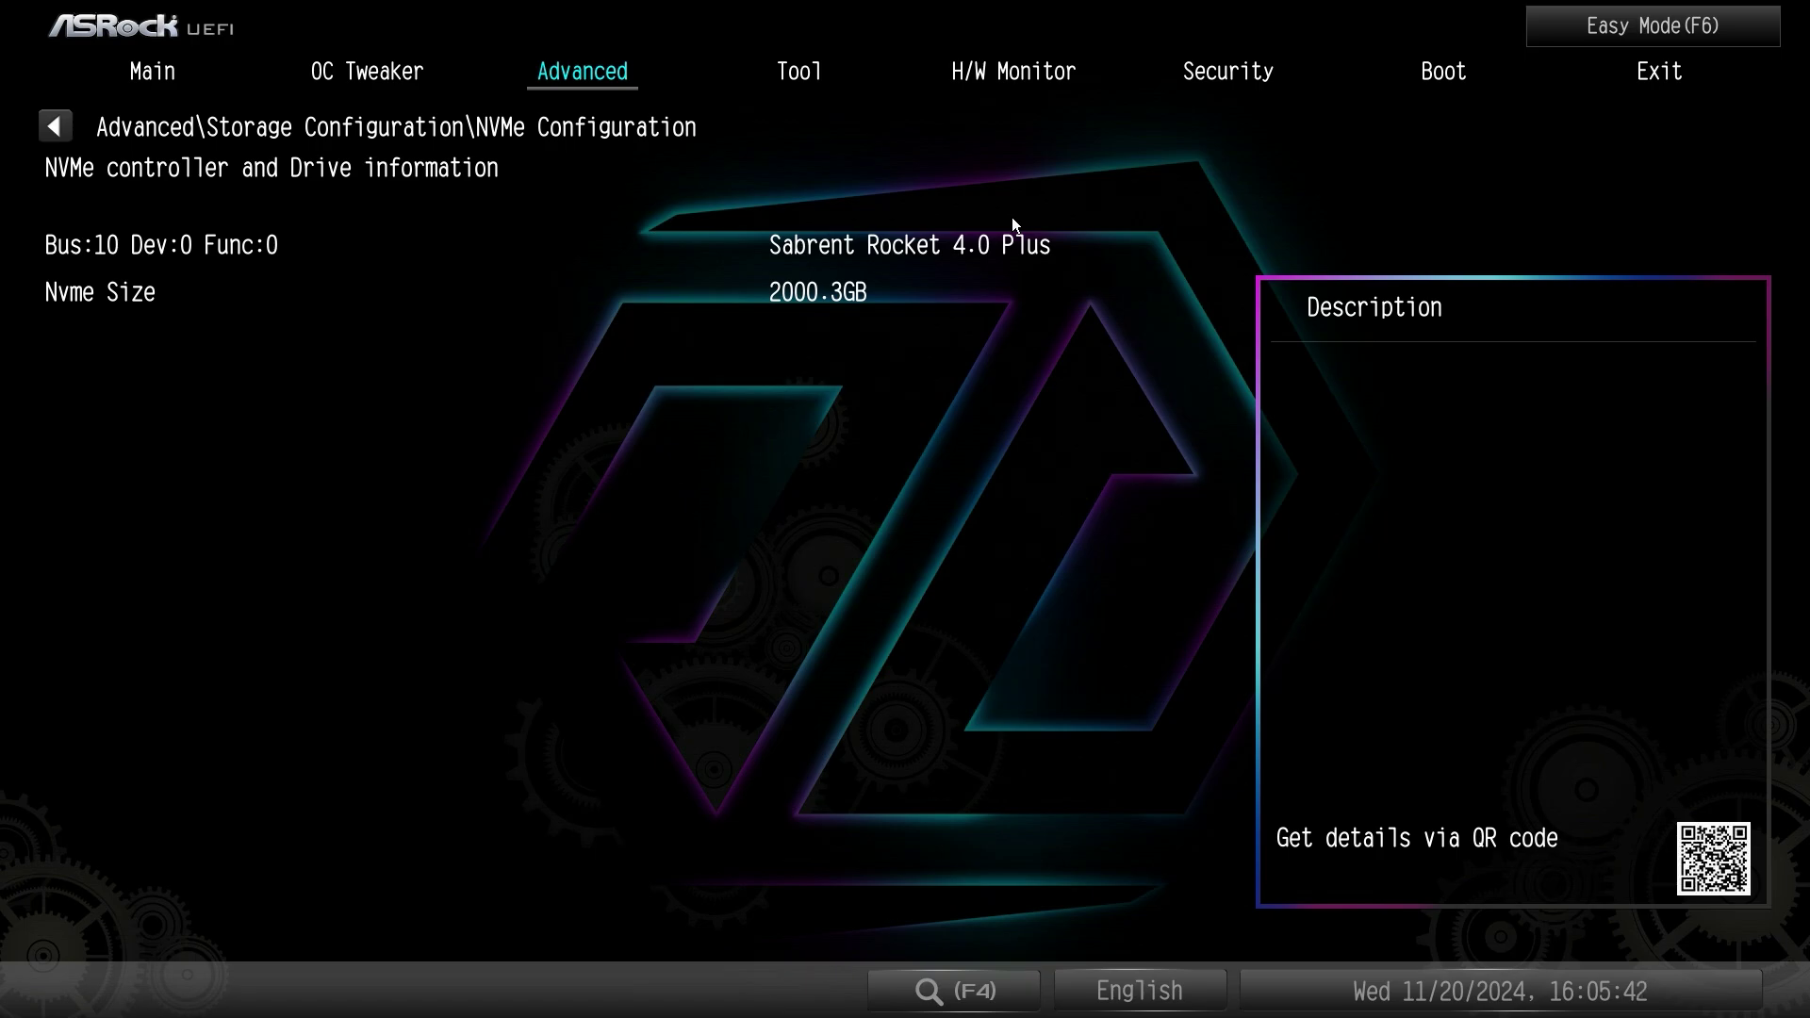
key("Escape")
key("Escape")
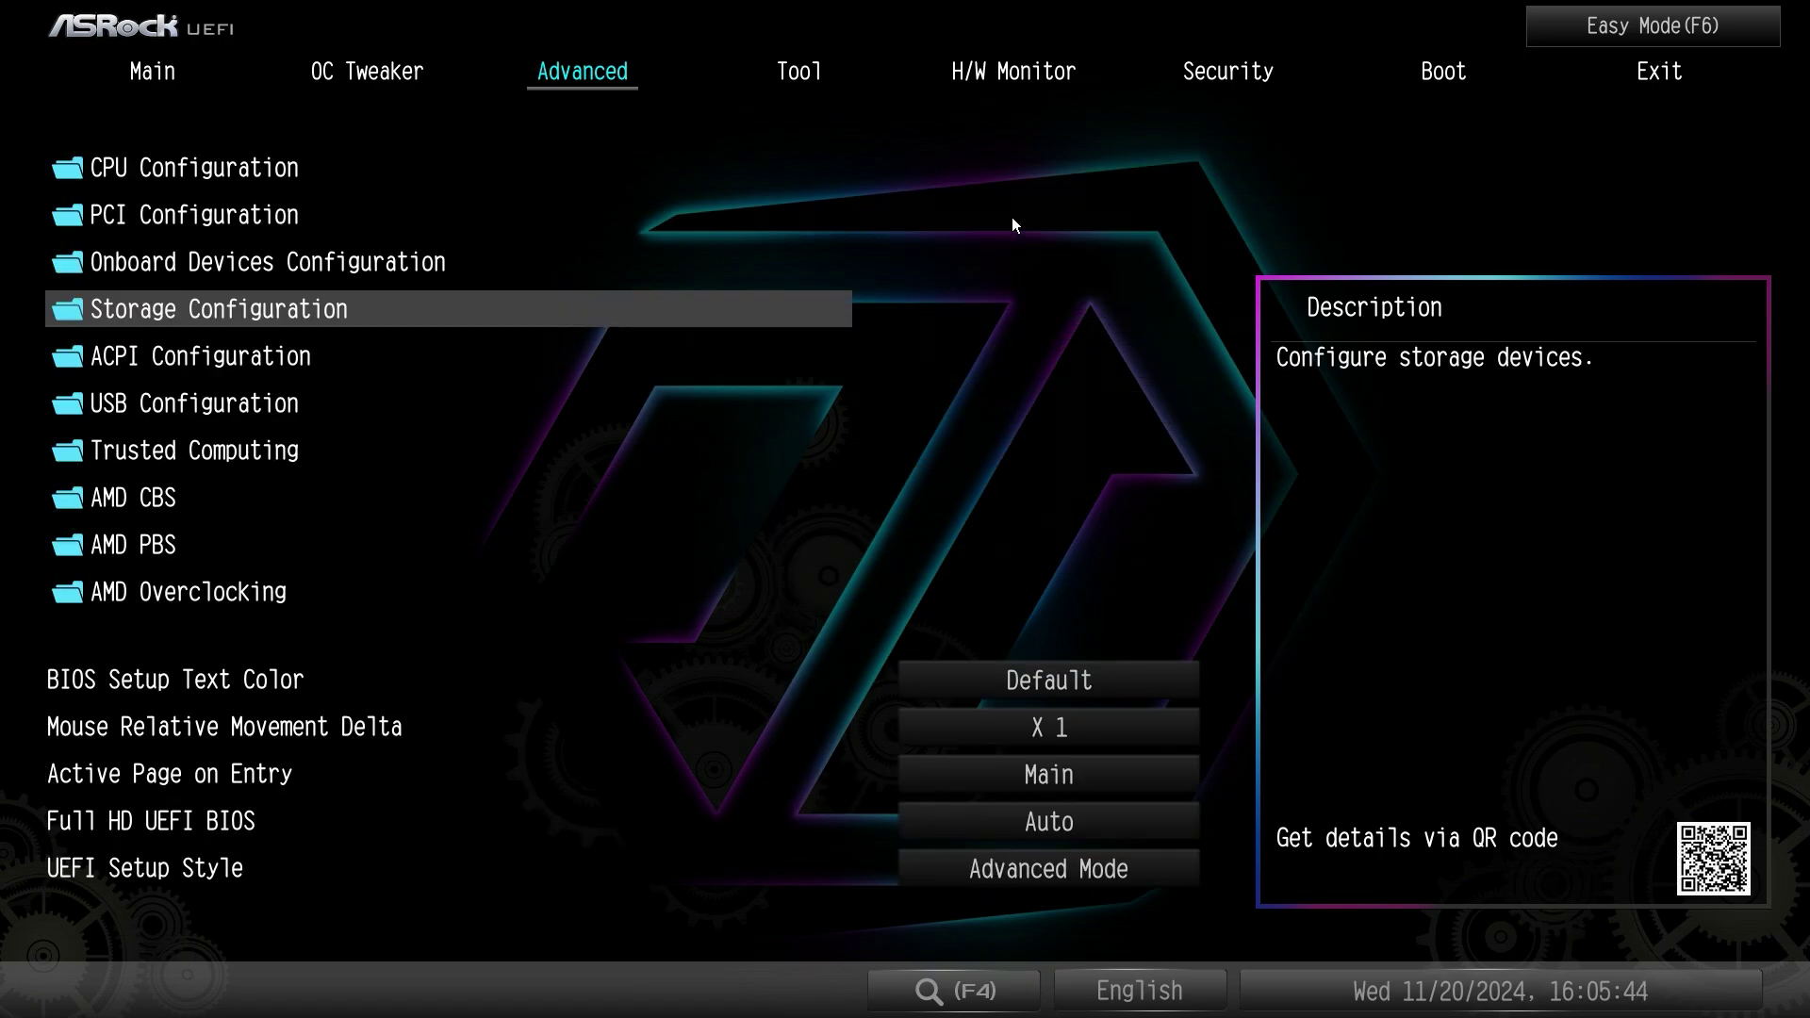
key("Down")
key("Return")
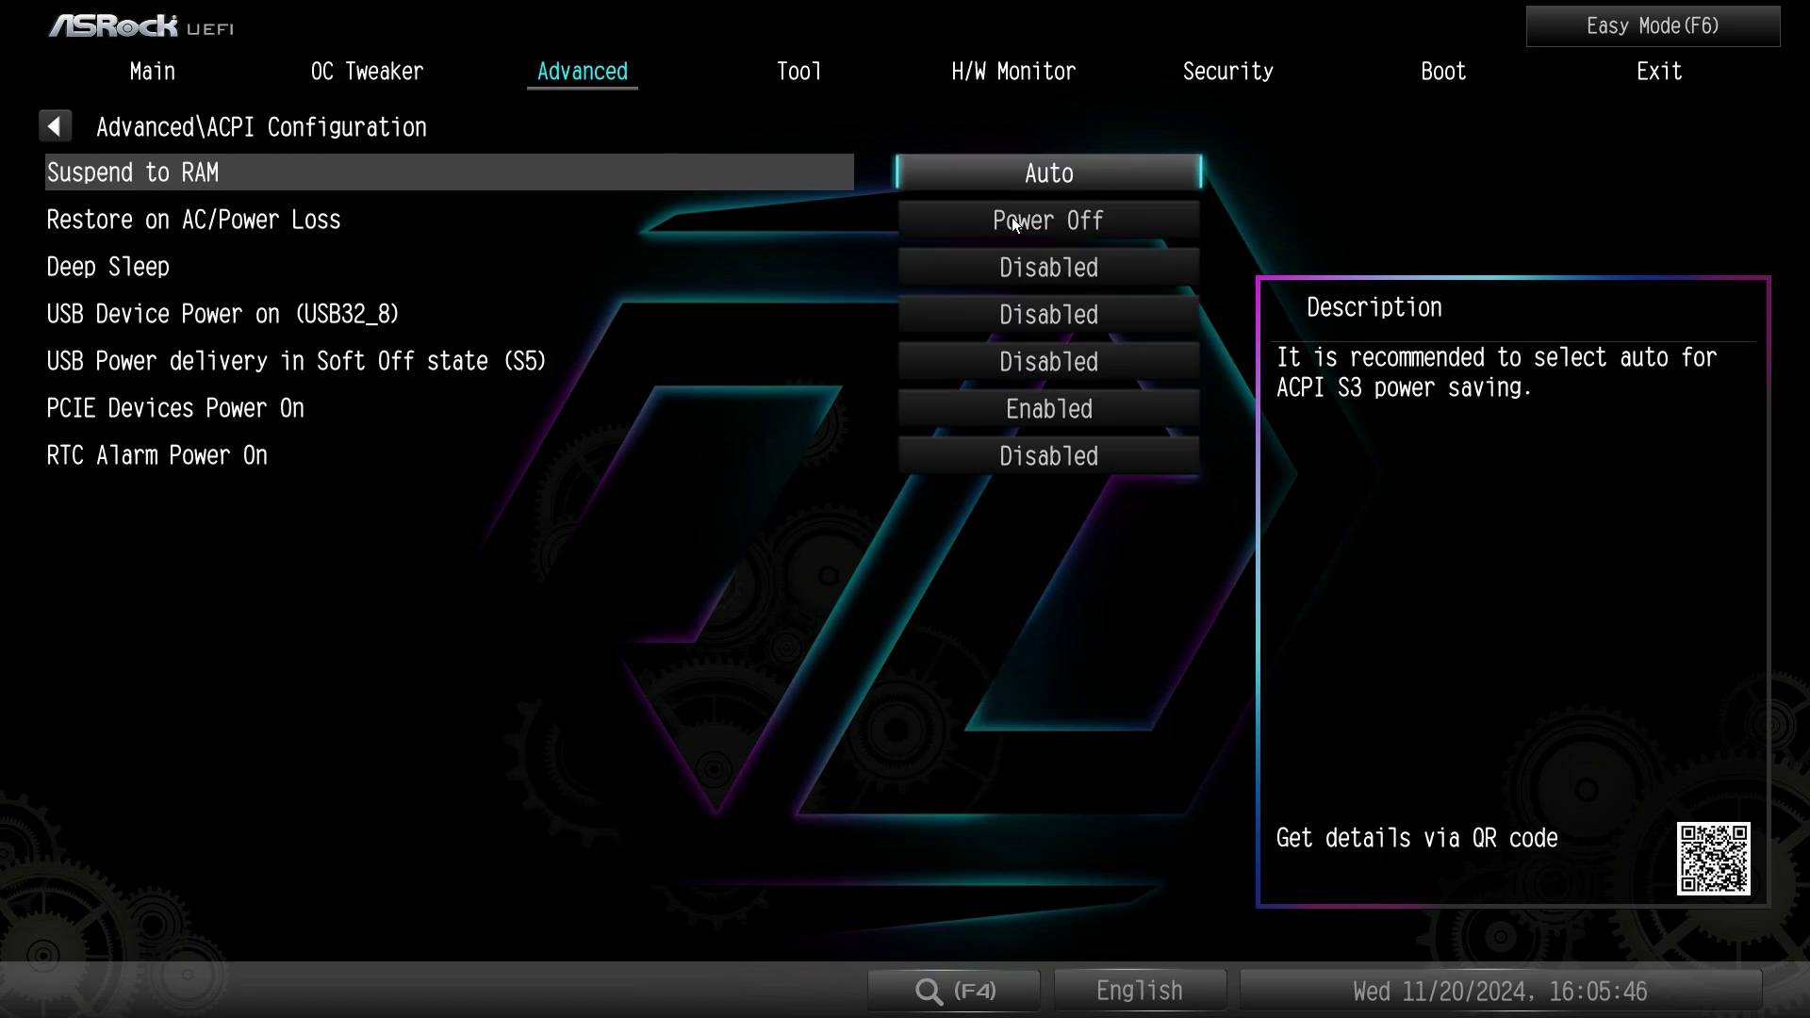
key("Escape")
key("Down")
key("Return")
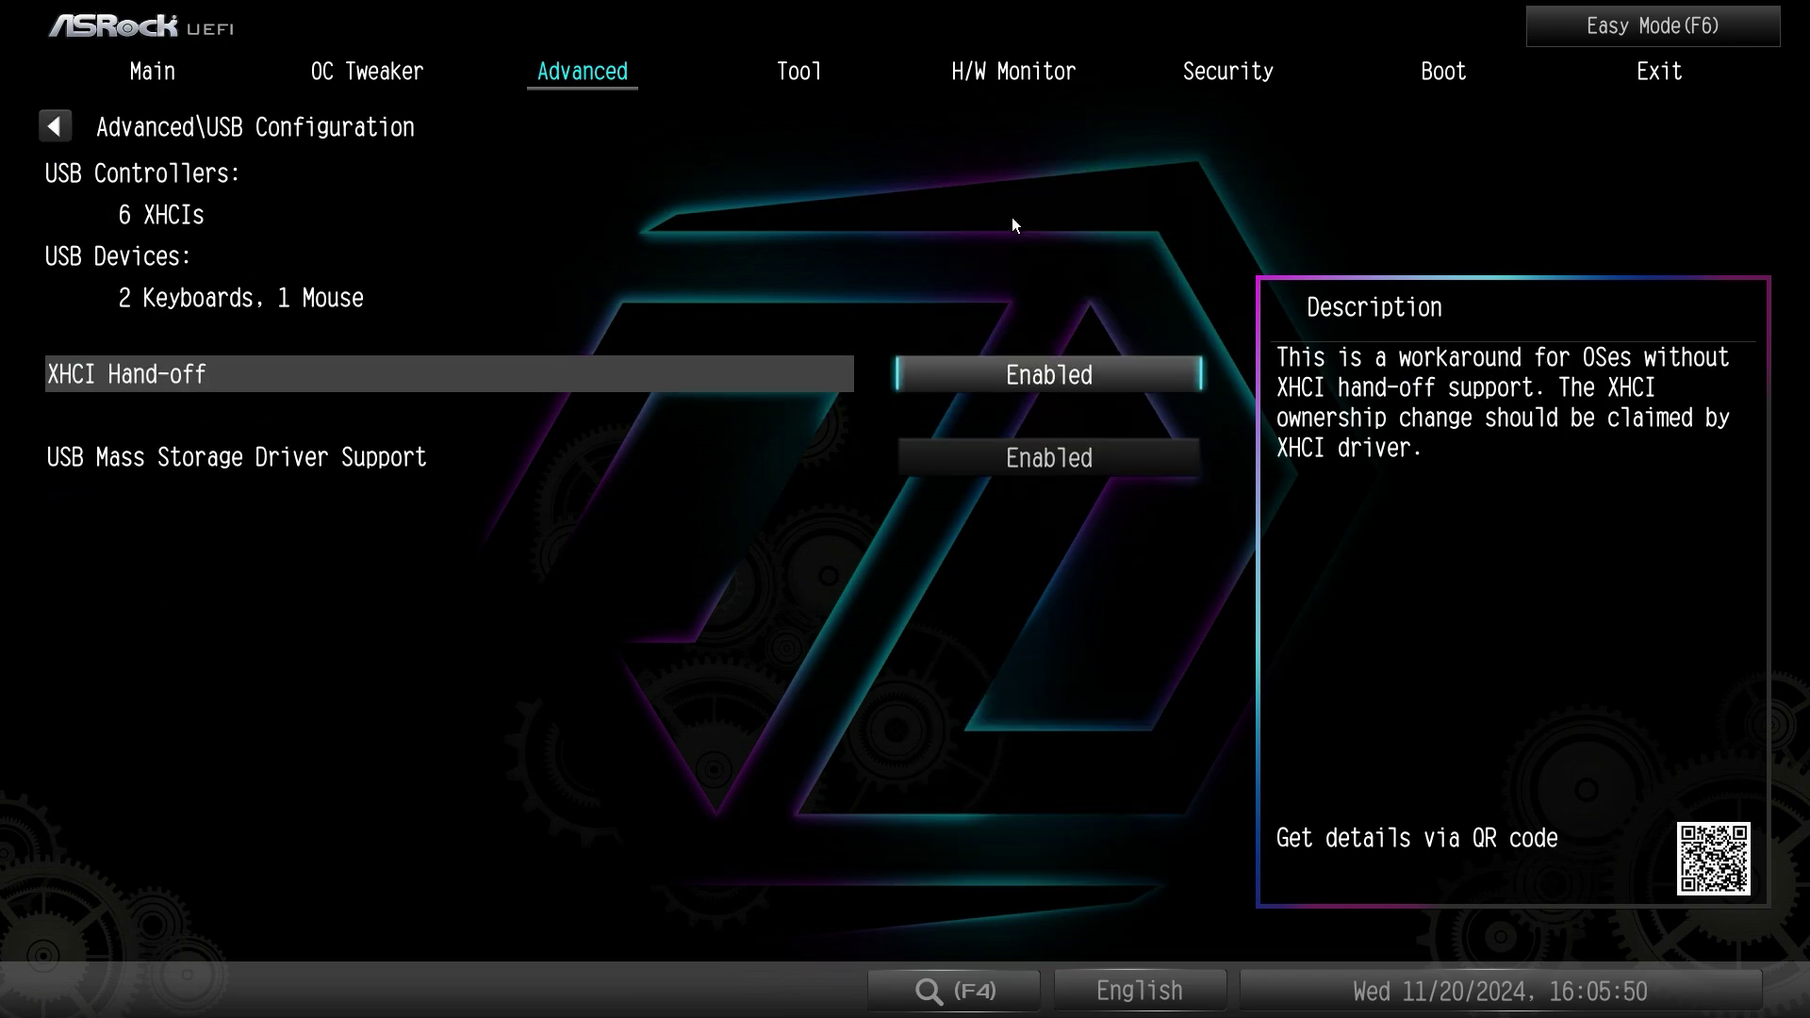
key("Escape")
key("Down")
key("Return")
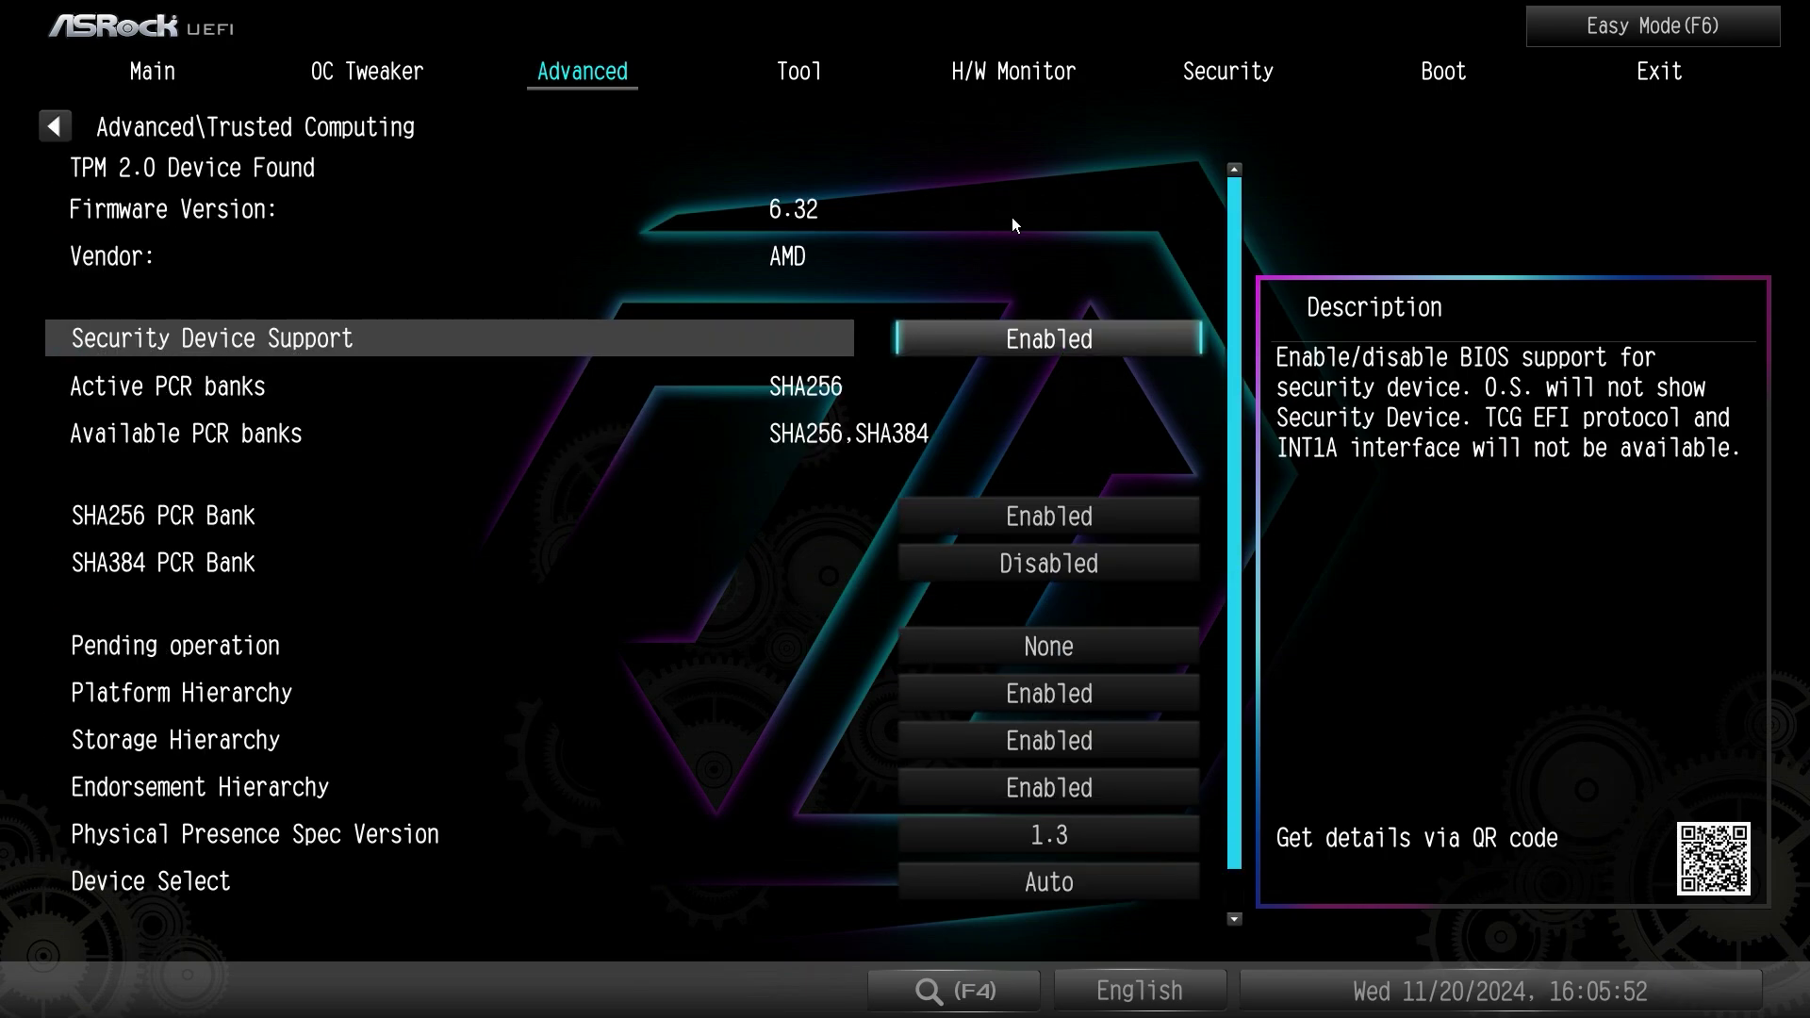
key("Down")
key("Down")
key("Down")
key("Down")
key("Down")
key("Down")
key("Down")
key("Down")
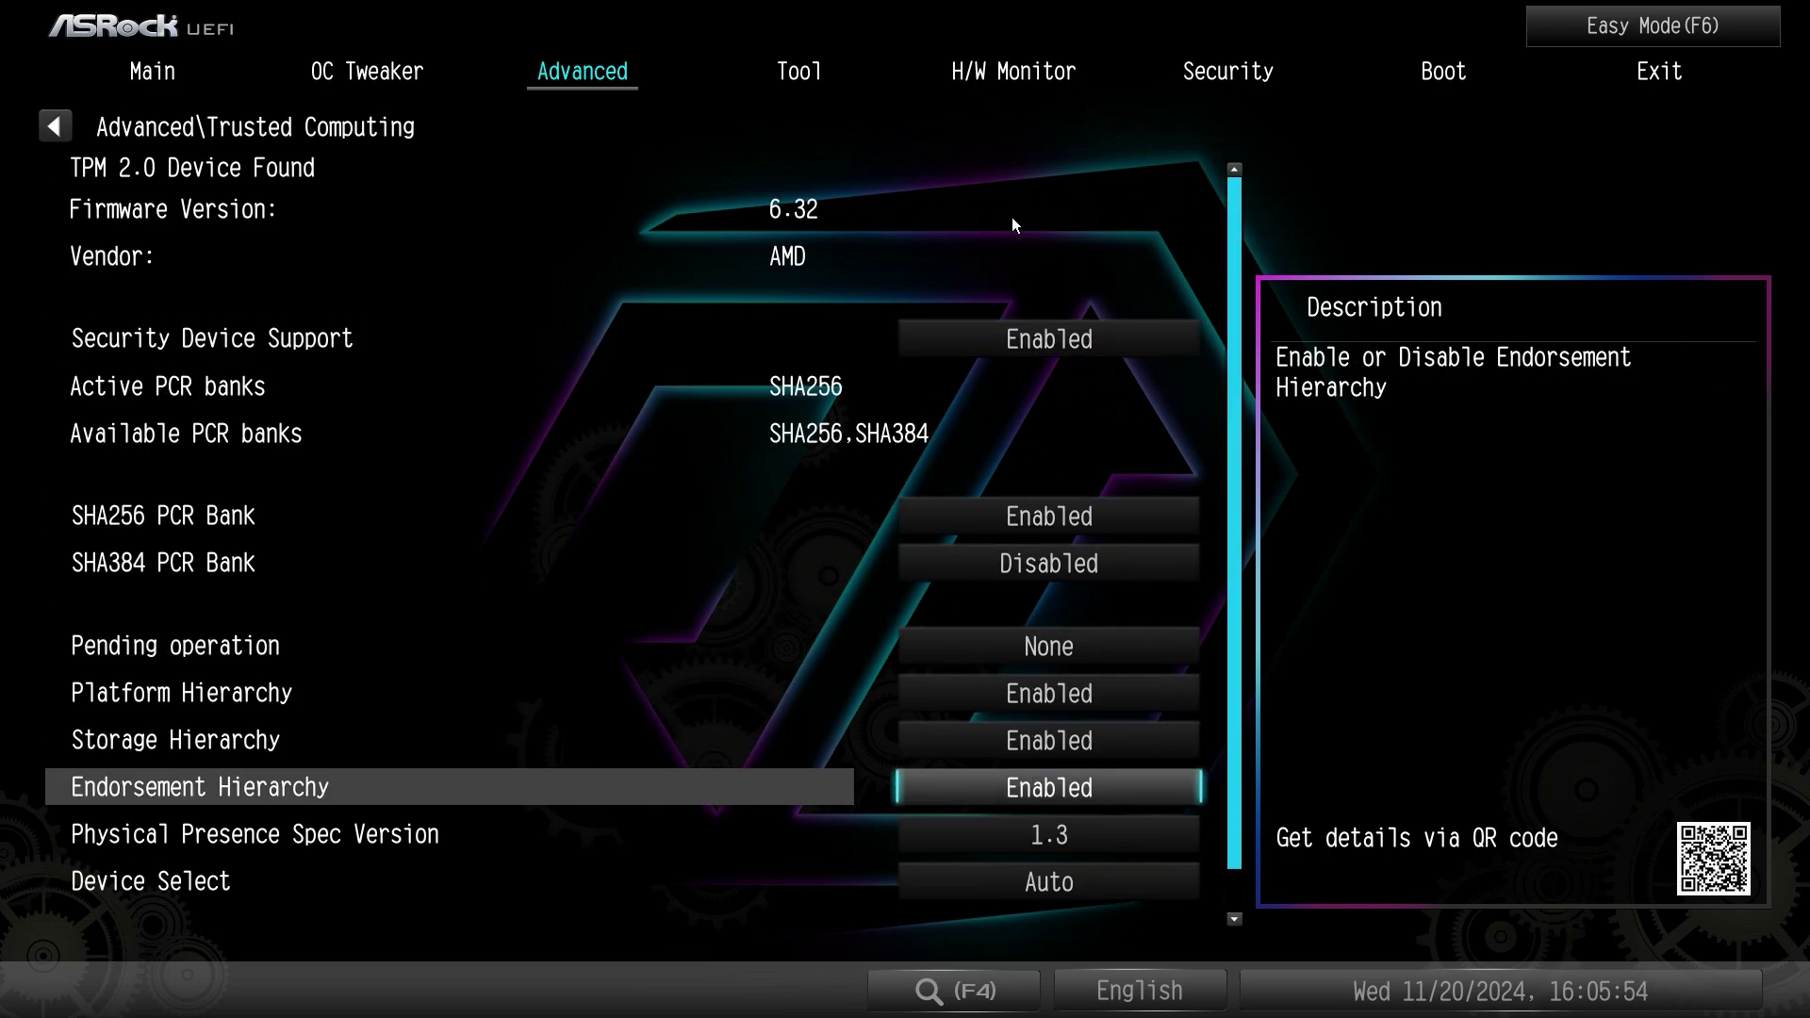
key("Down")
key("Up")
key("Up")
key("Up")
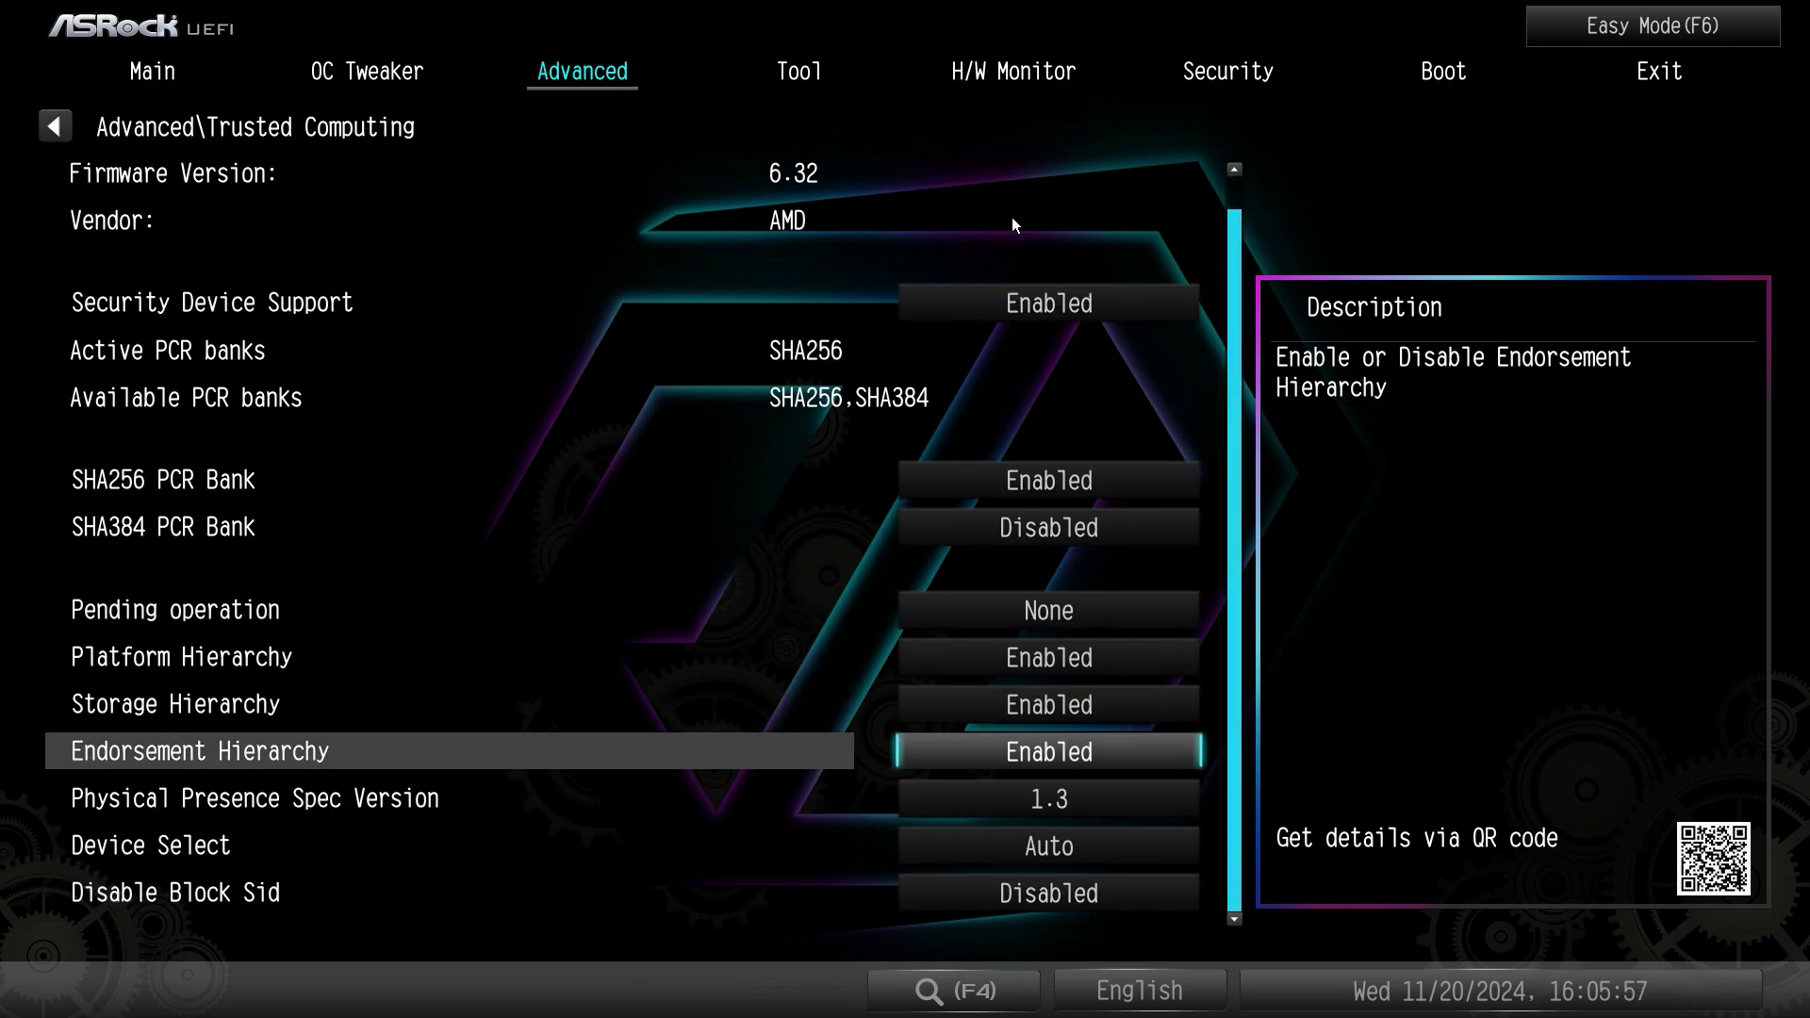
key("Home")
key("Escape")
key("Down")
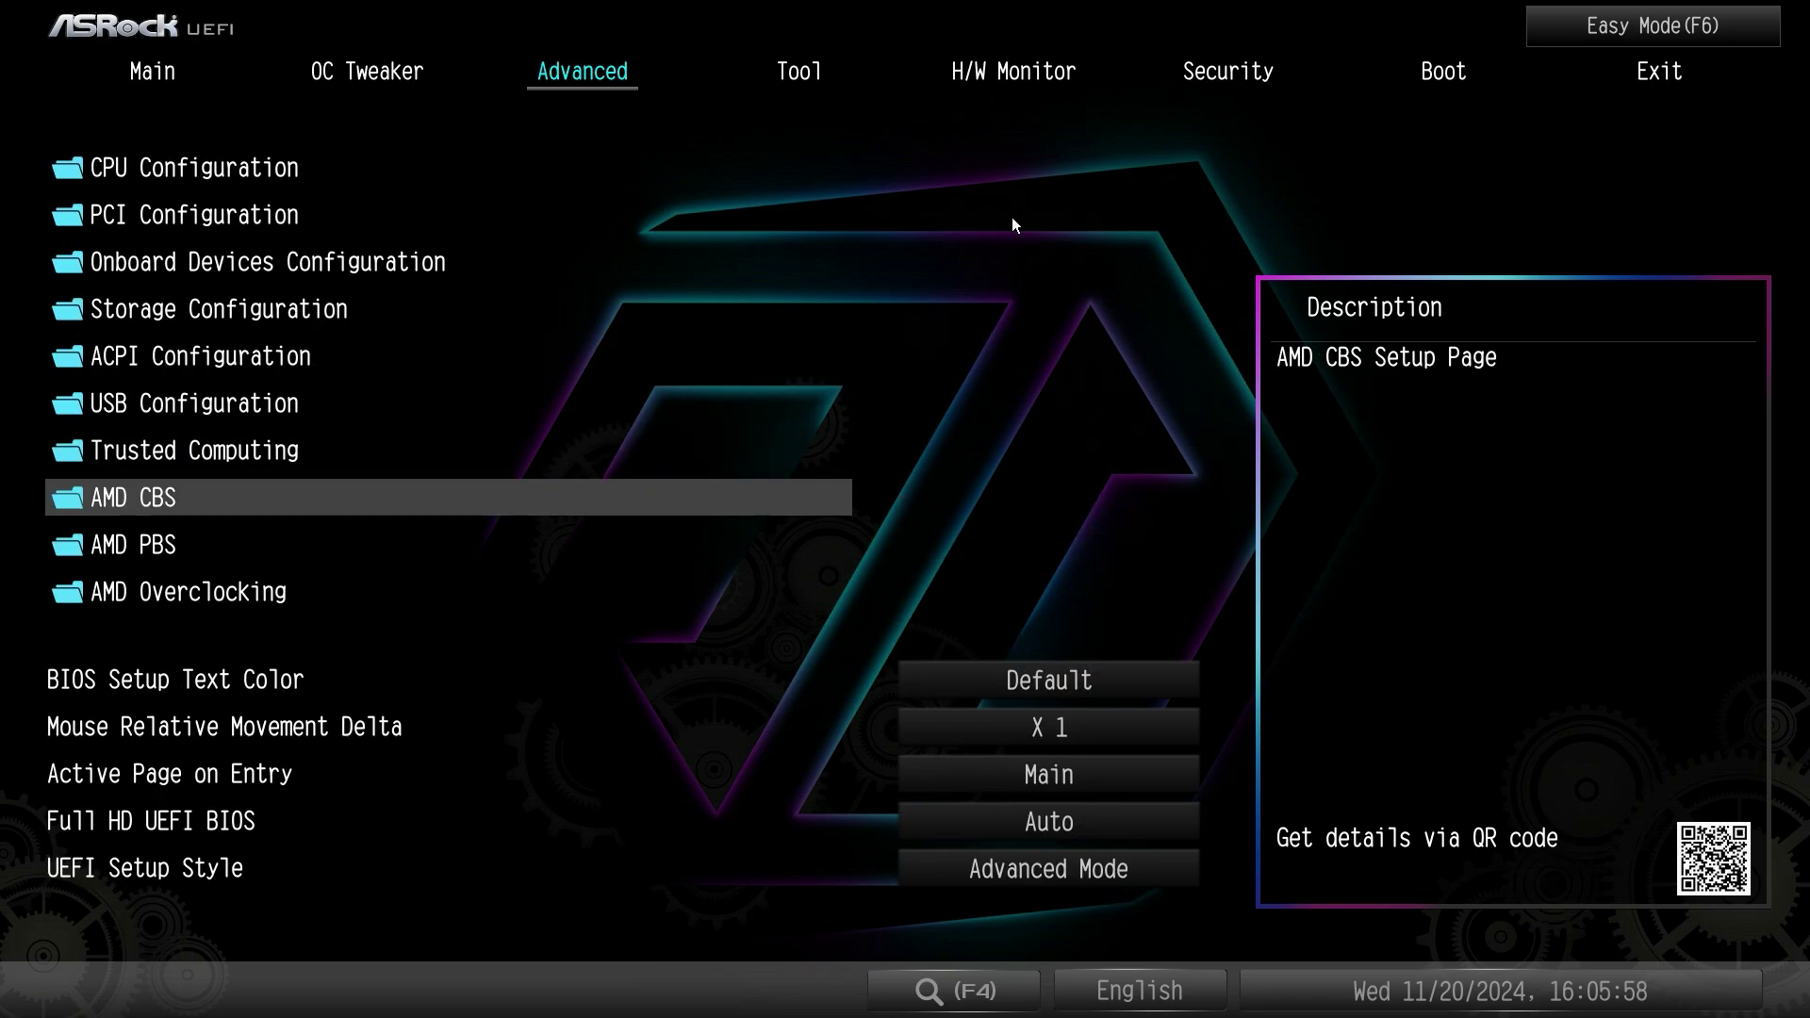
key("Return")
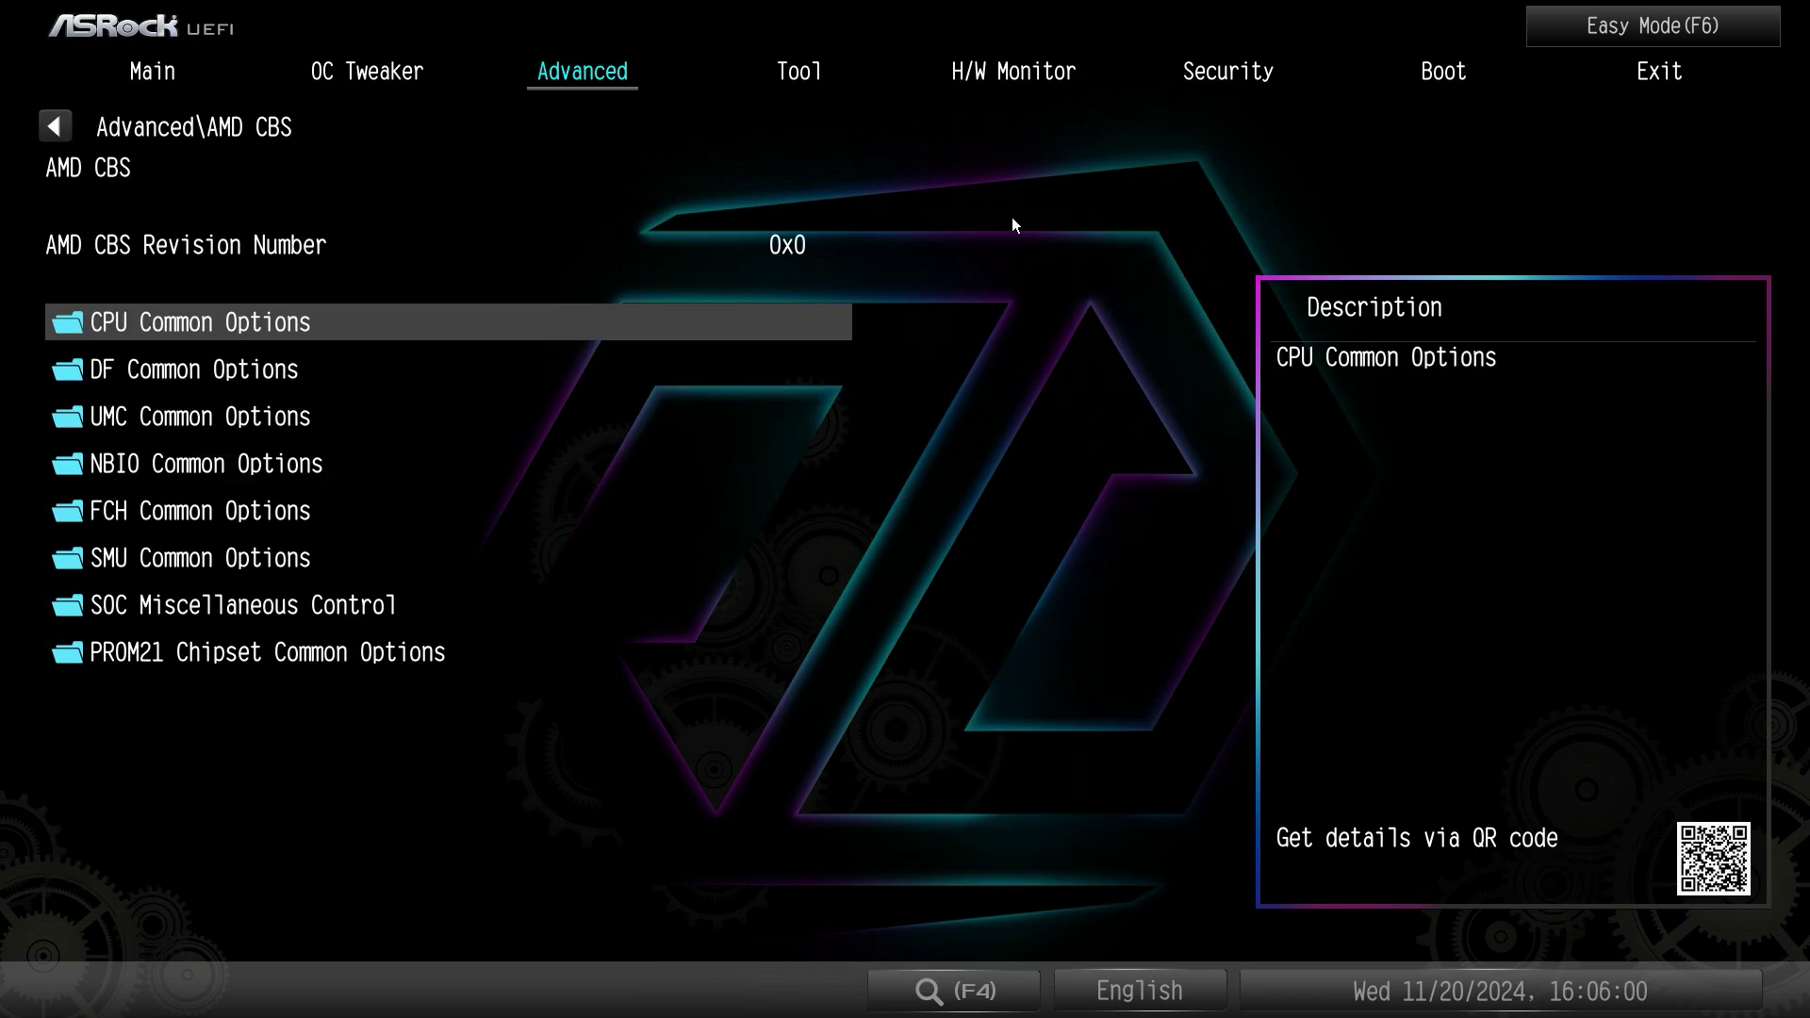
key("Down")
key("Down")
key("Down")
key("Down")
key("Down")
key("Down")
key("Down")
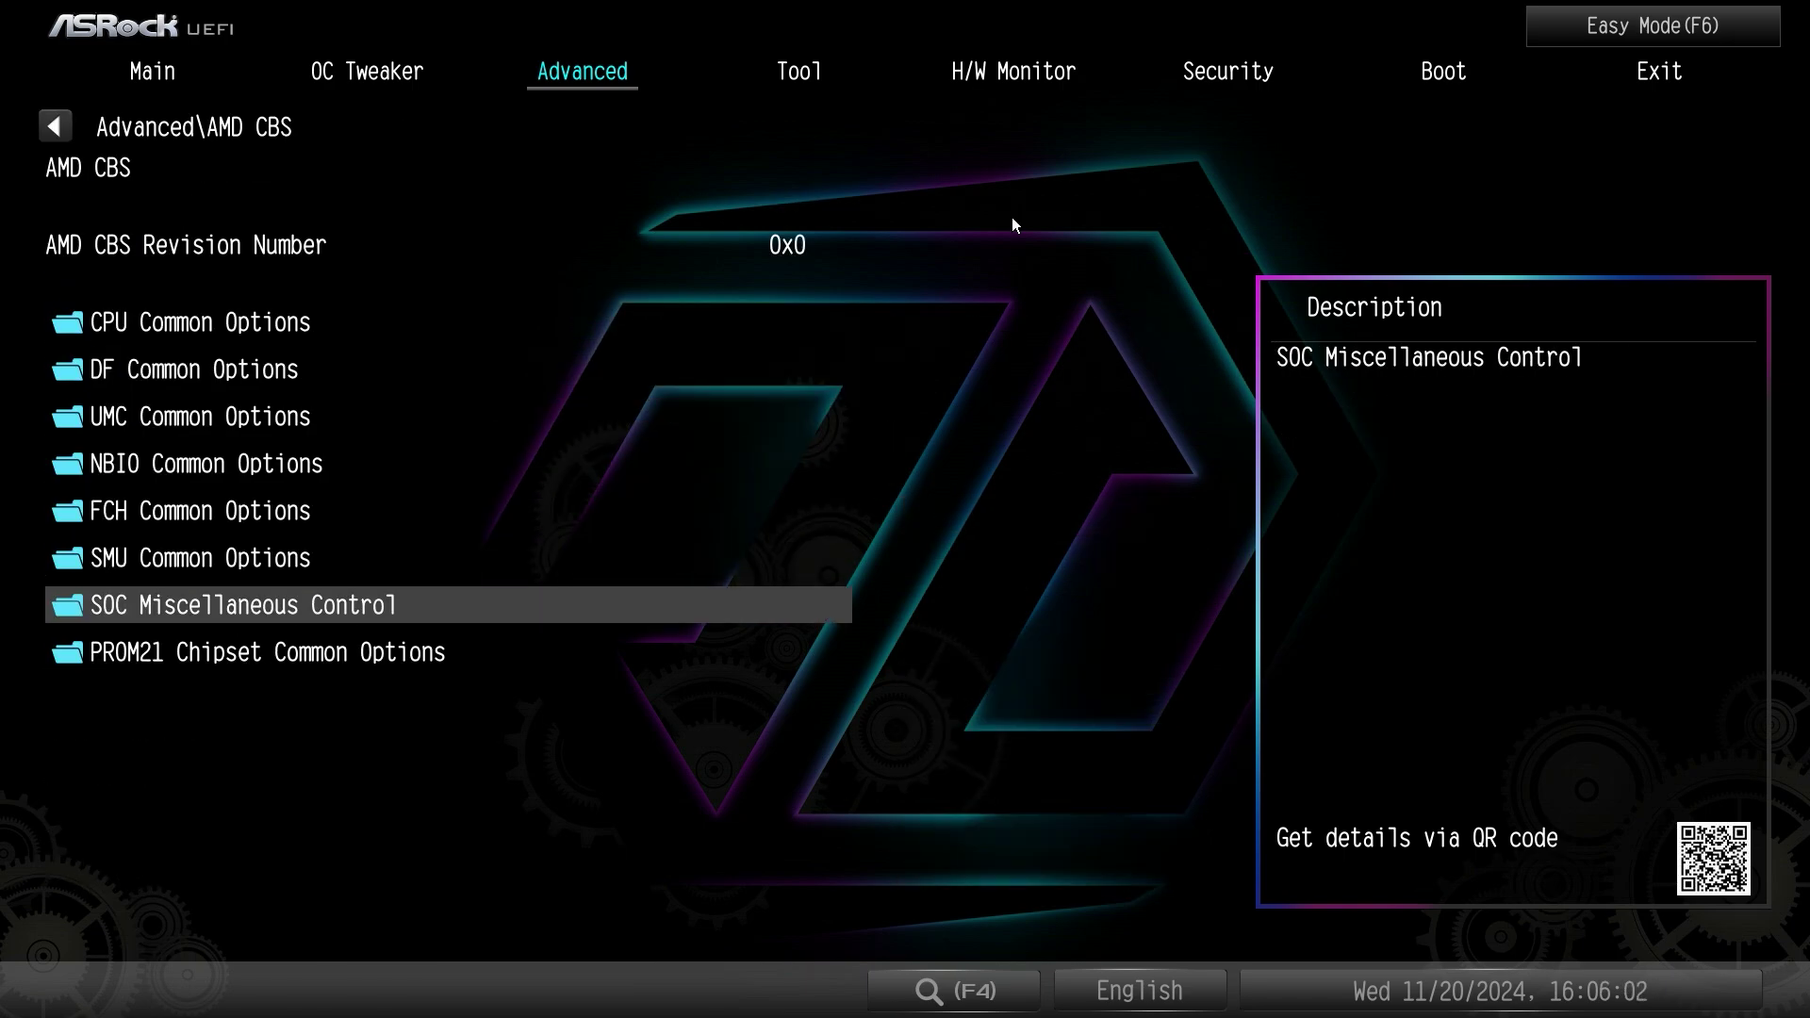
key("Up")
key("Up")
key("Up")
key("Up")
key("Up")
key("Up")
key("Up")
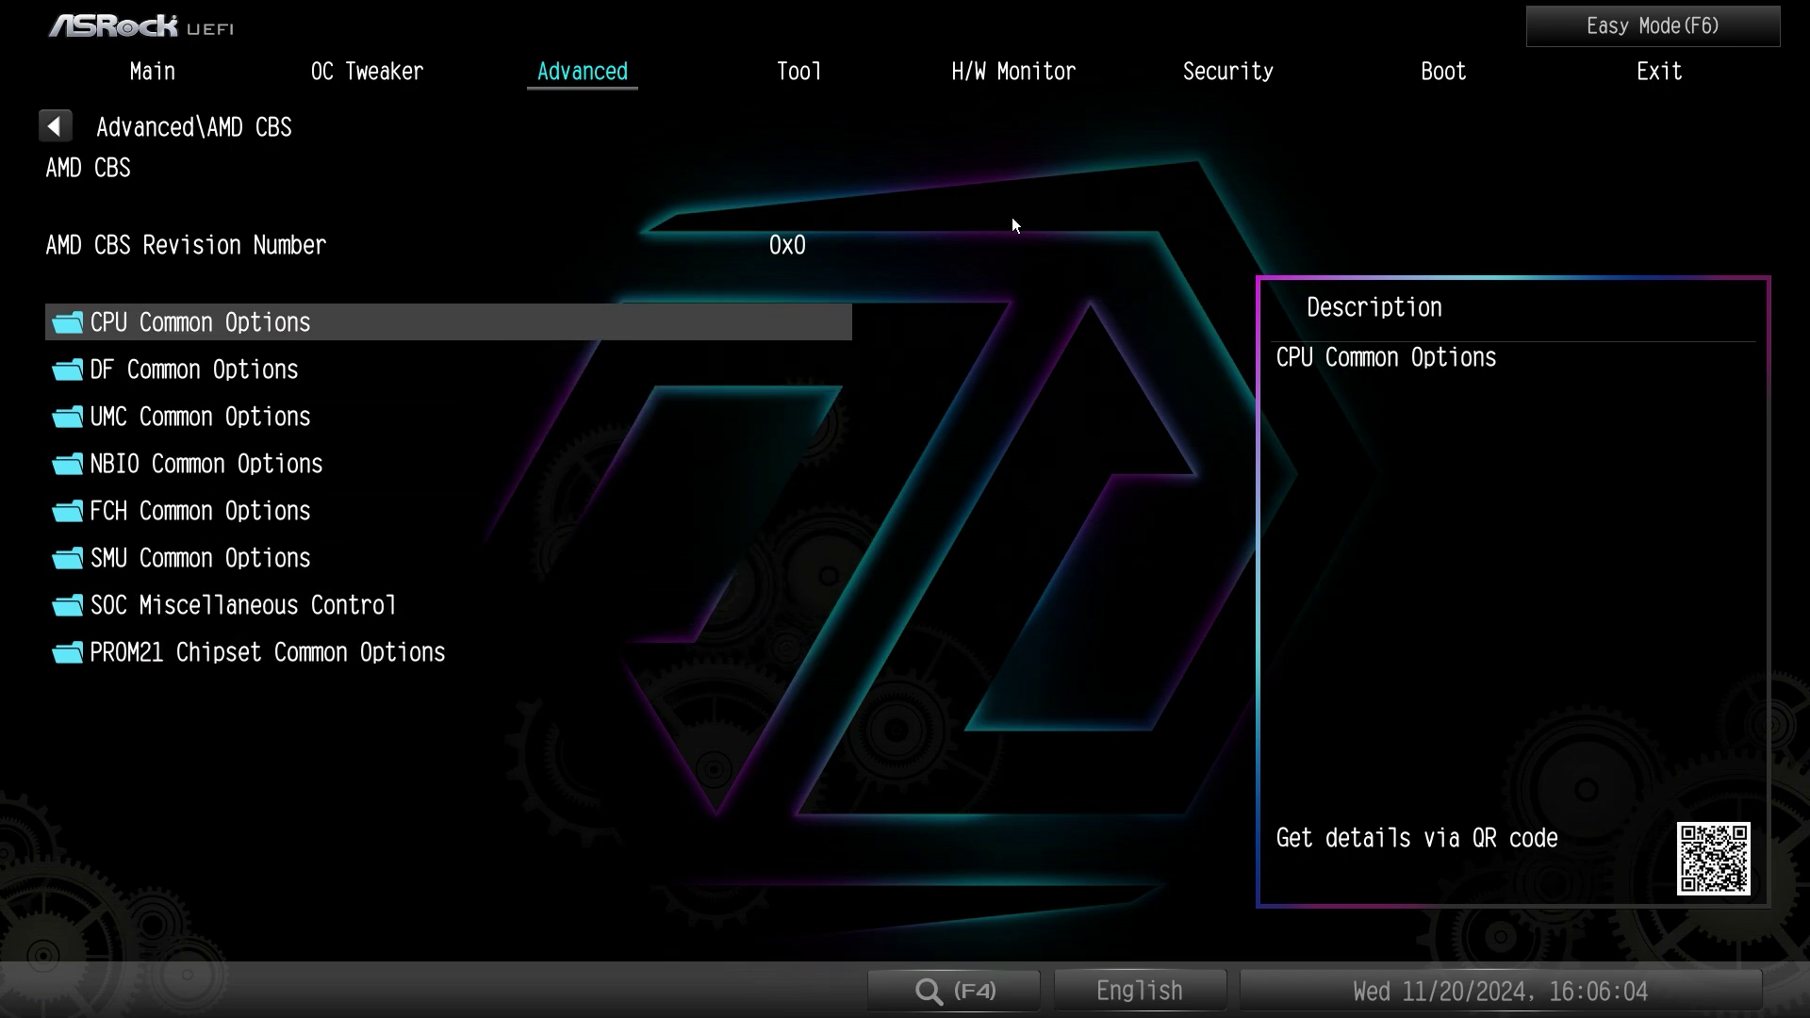
key("Return")
key("Down")
key("Down")
key("Down")
key("Down")
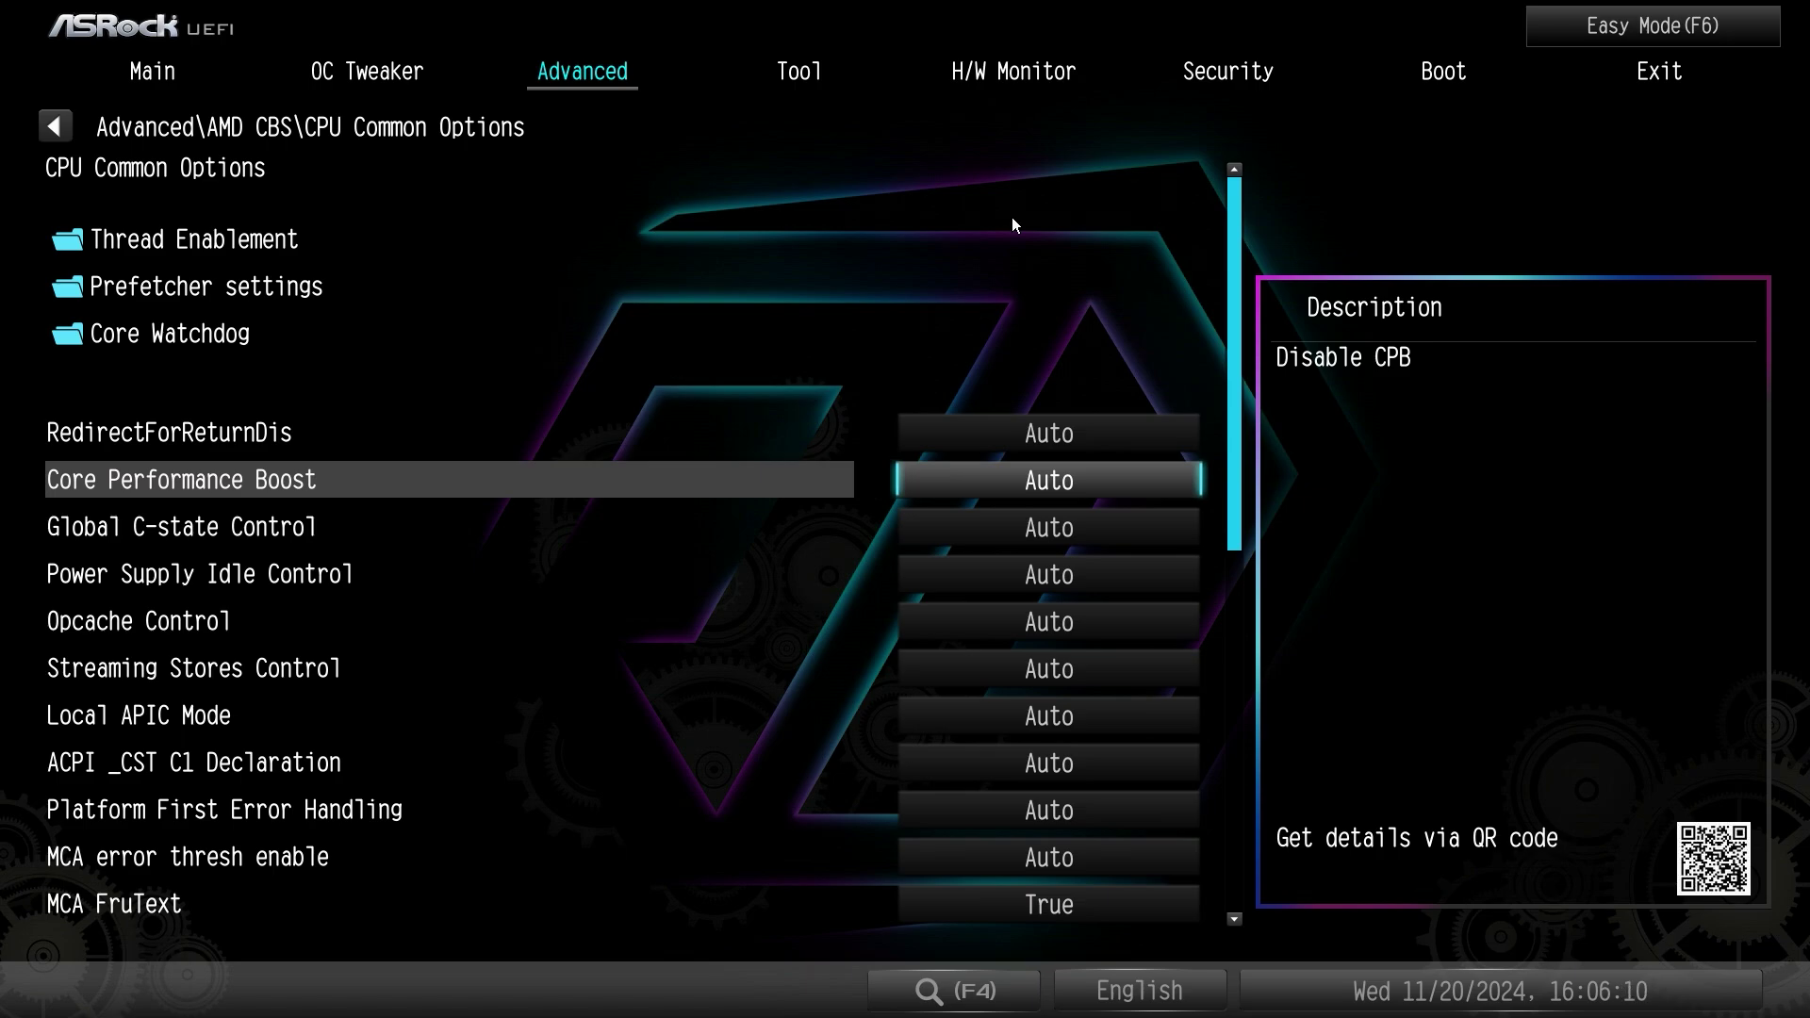
key("Down")
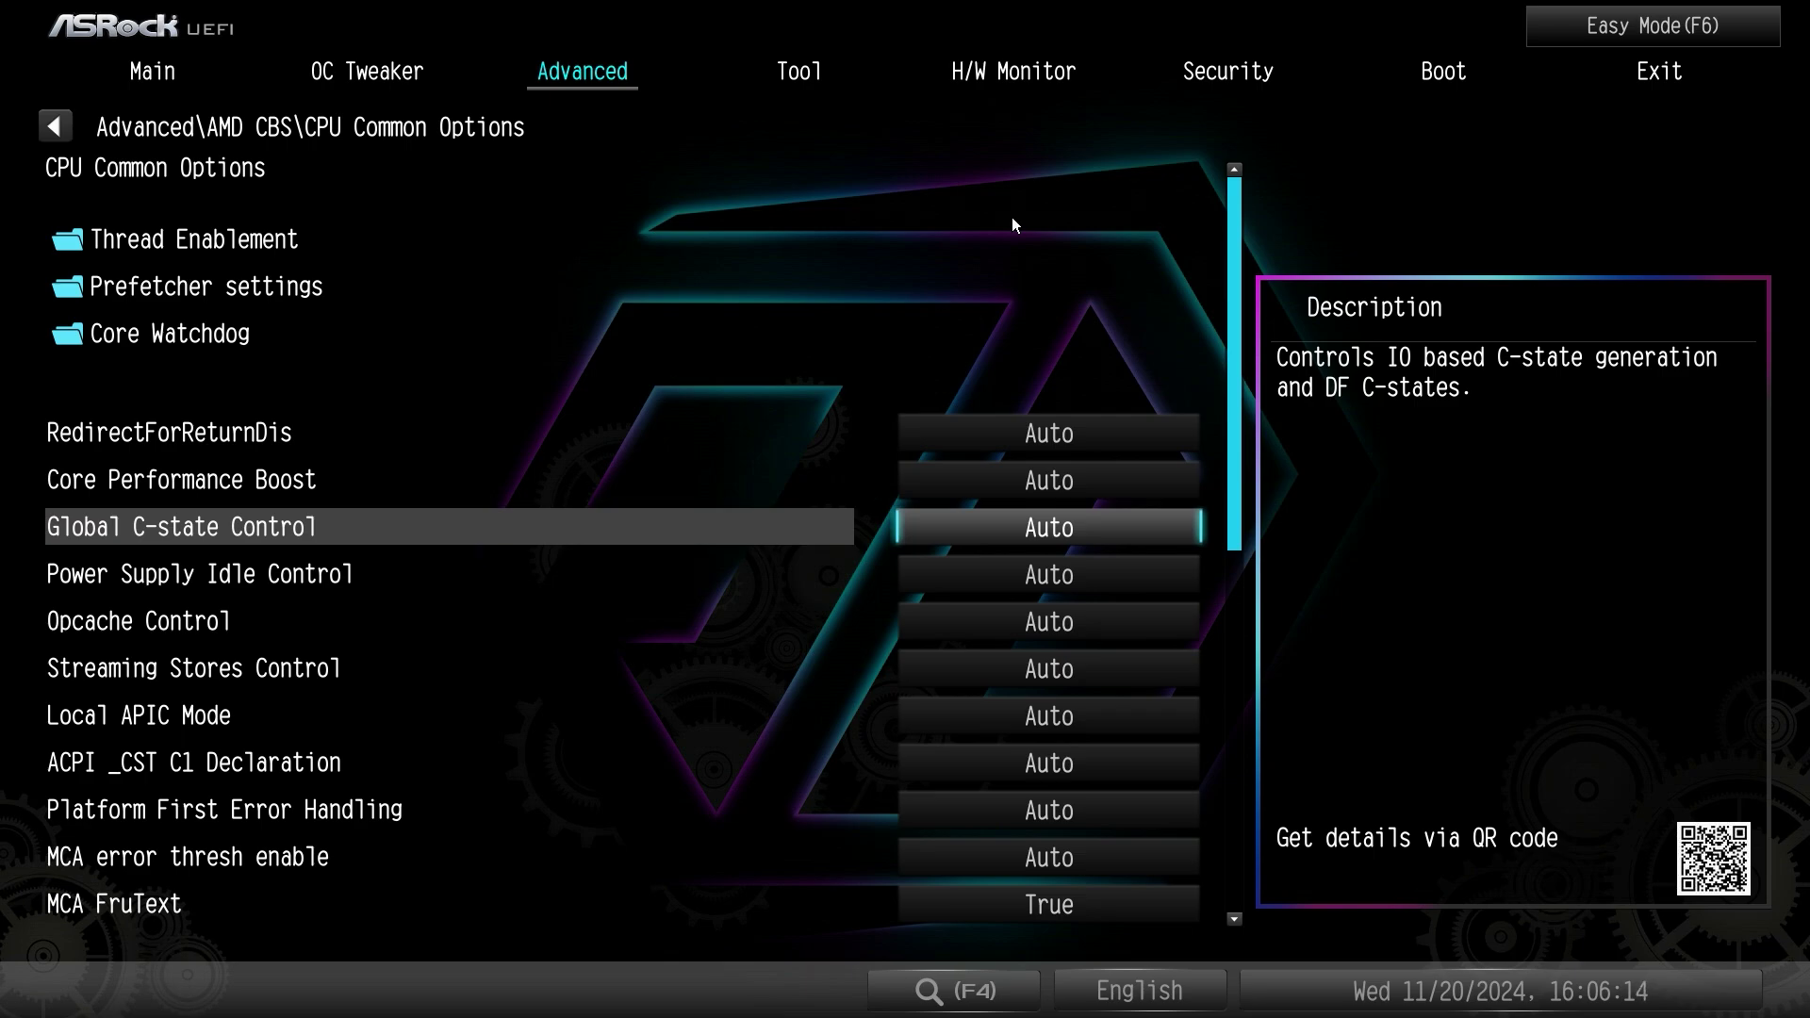
key("Down")
key("Down")
key("Down")
key("Down")
key("Down")
key("Down")
key("Down")
key("Down")
key("Down")
key("Down")
key("Down")
key("Down")
key("Down")
key("Down")
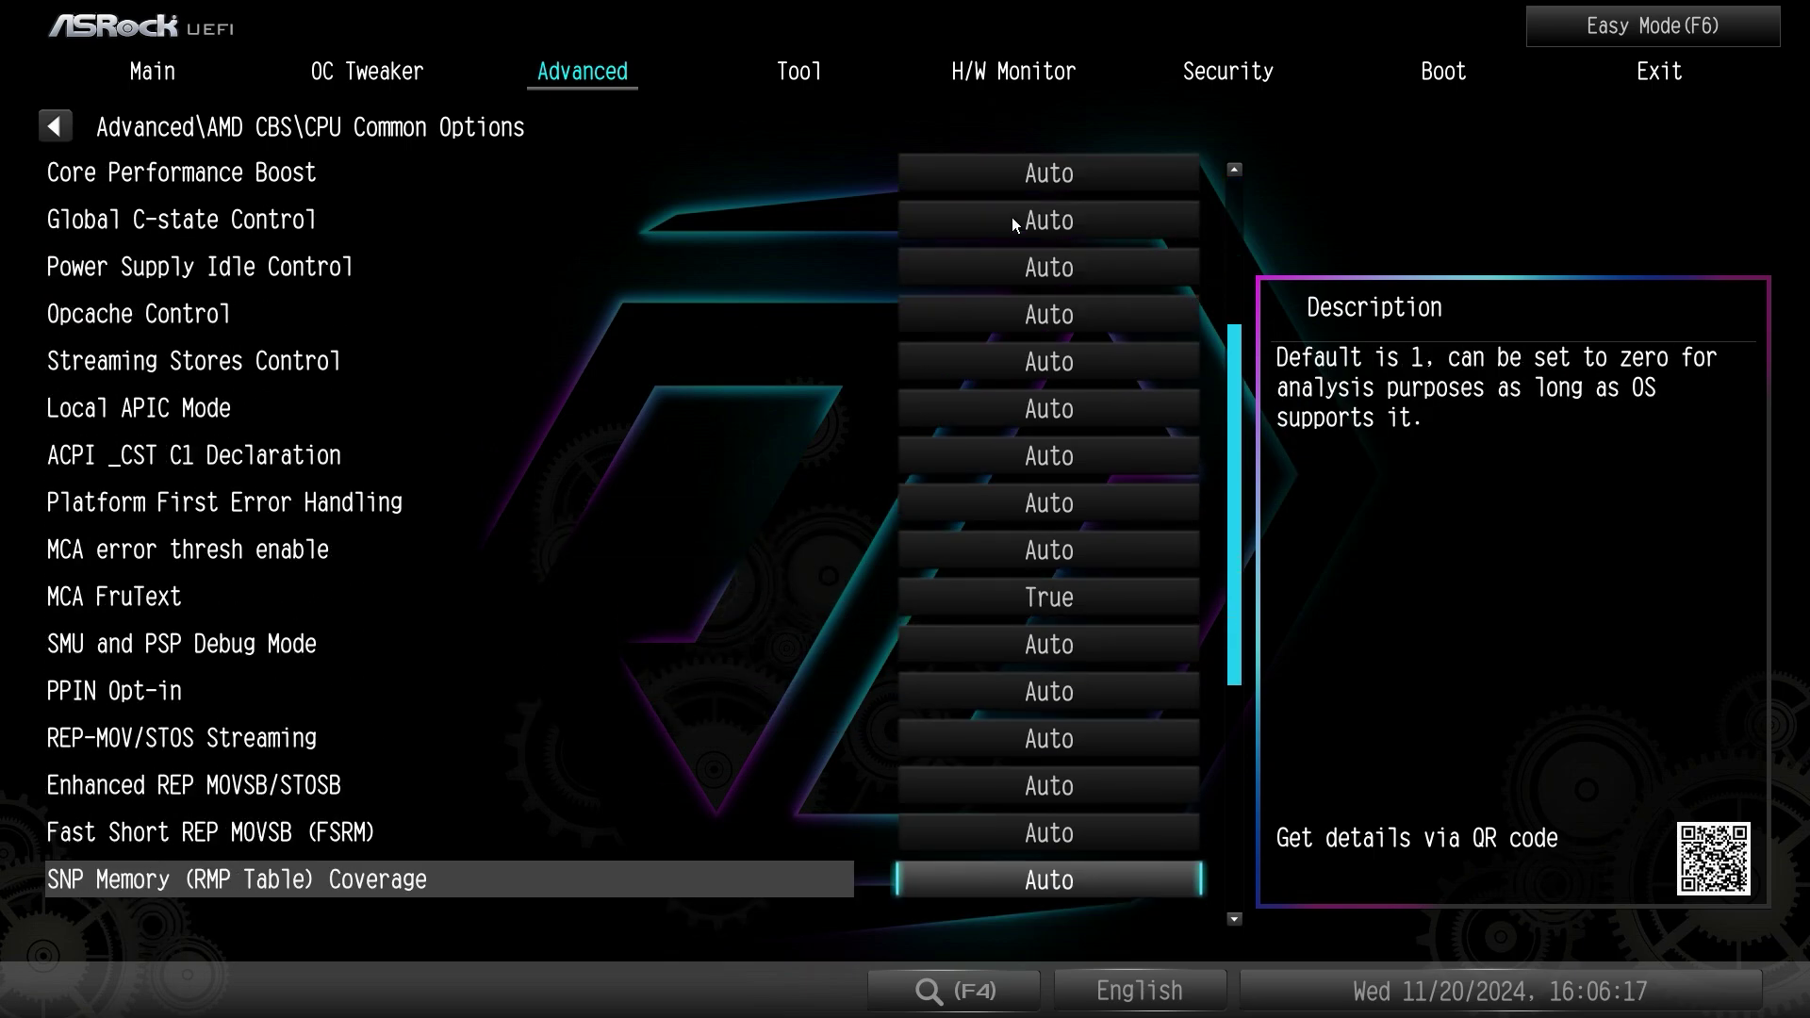
key("Escape")
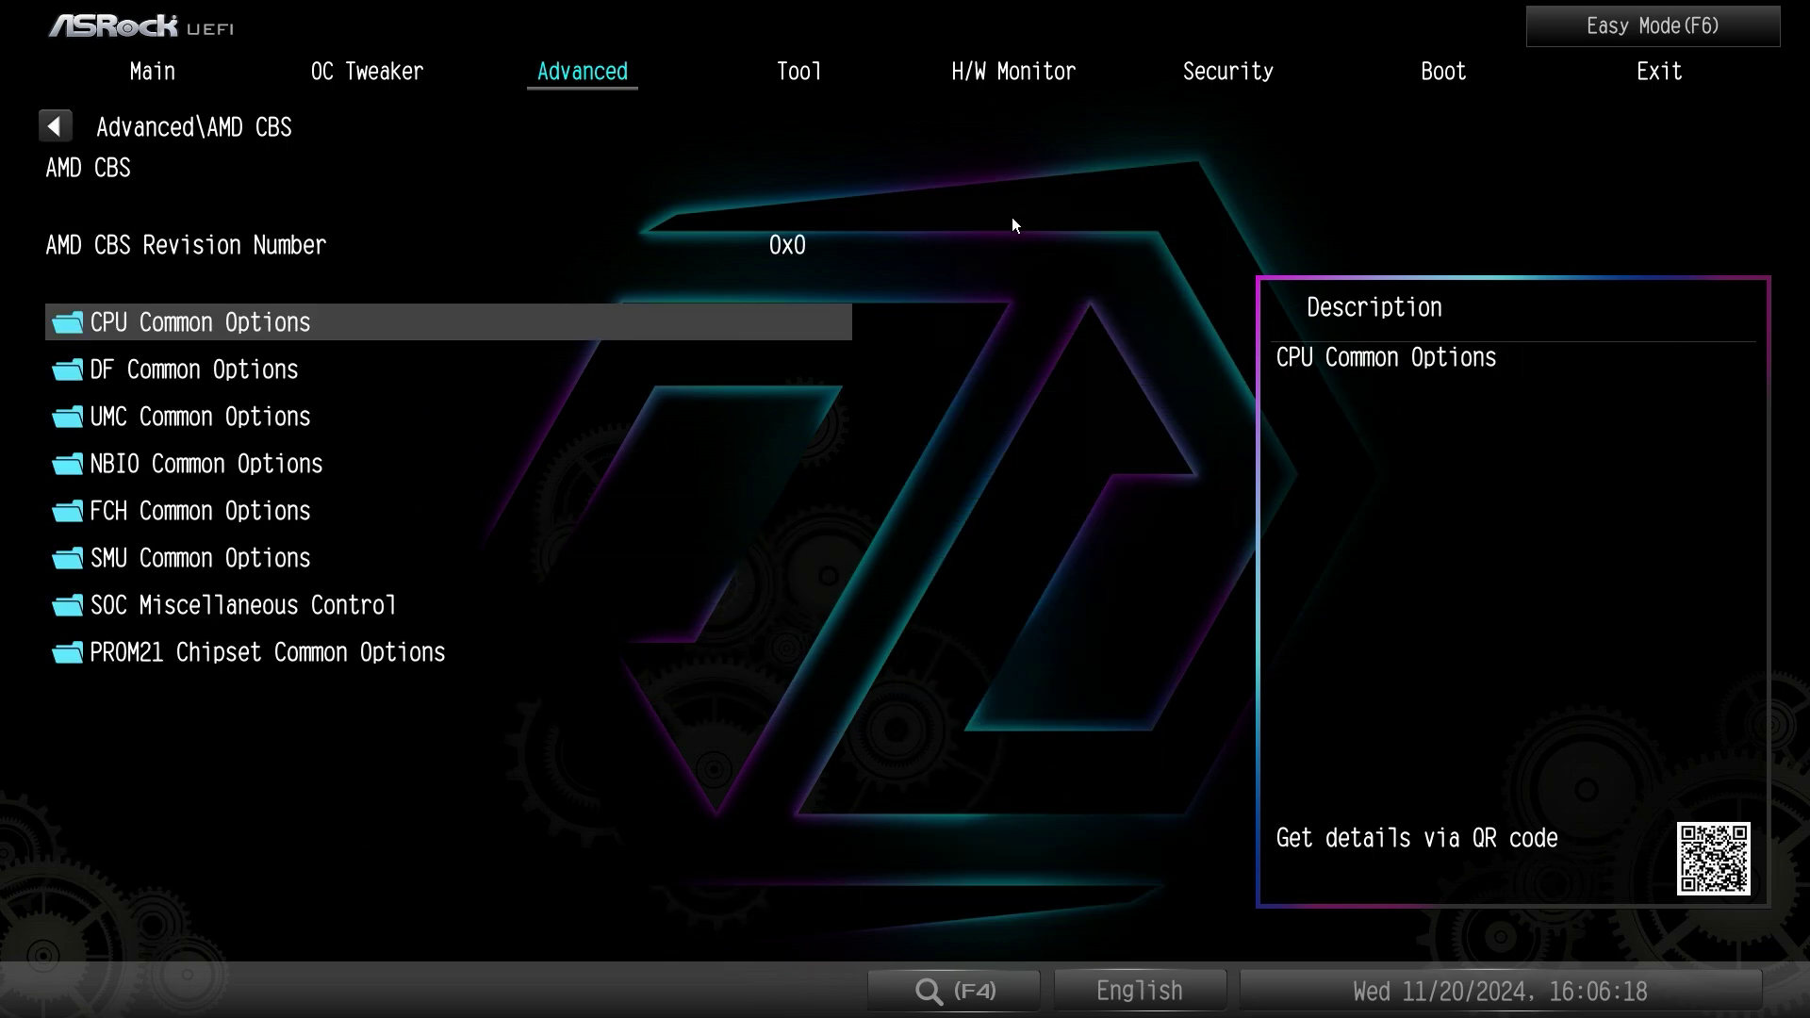
key("Down")
key("Down")
key("Down")
key("Down")
key("Down")
key("Down")
key("Down")
key("Up")
key("Up")
key("Up")
key("Up")
key("Up")
key("Up")
key("Up")
key("Escape")
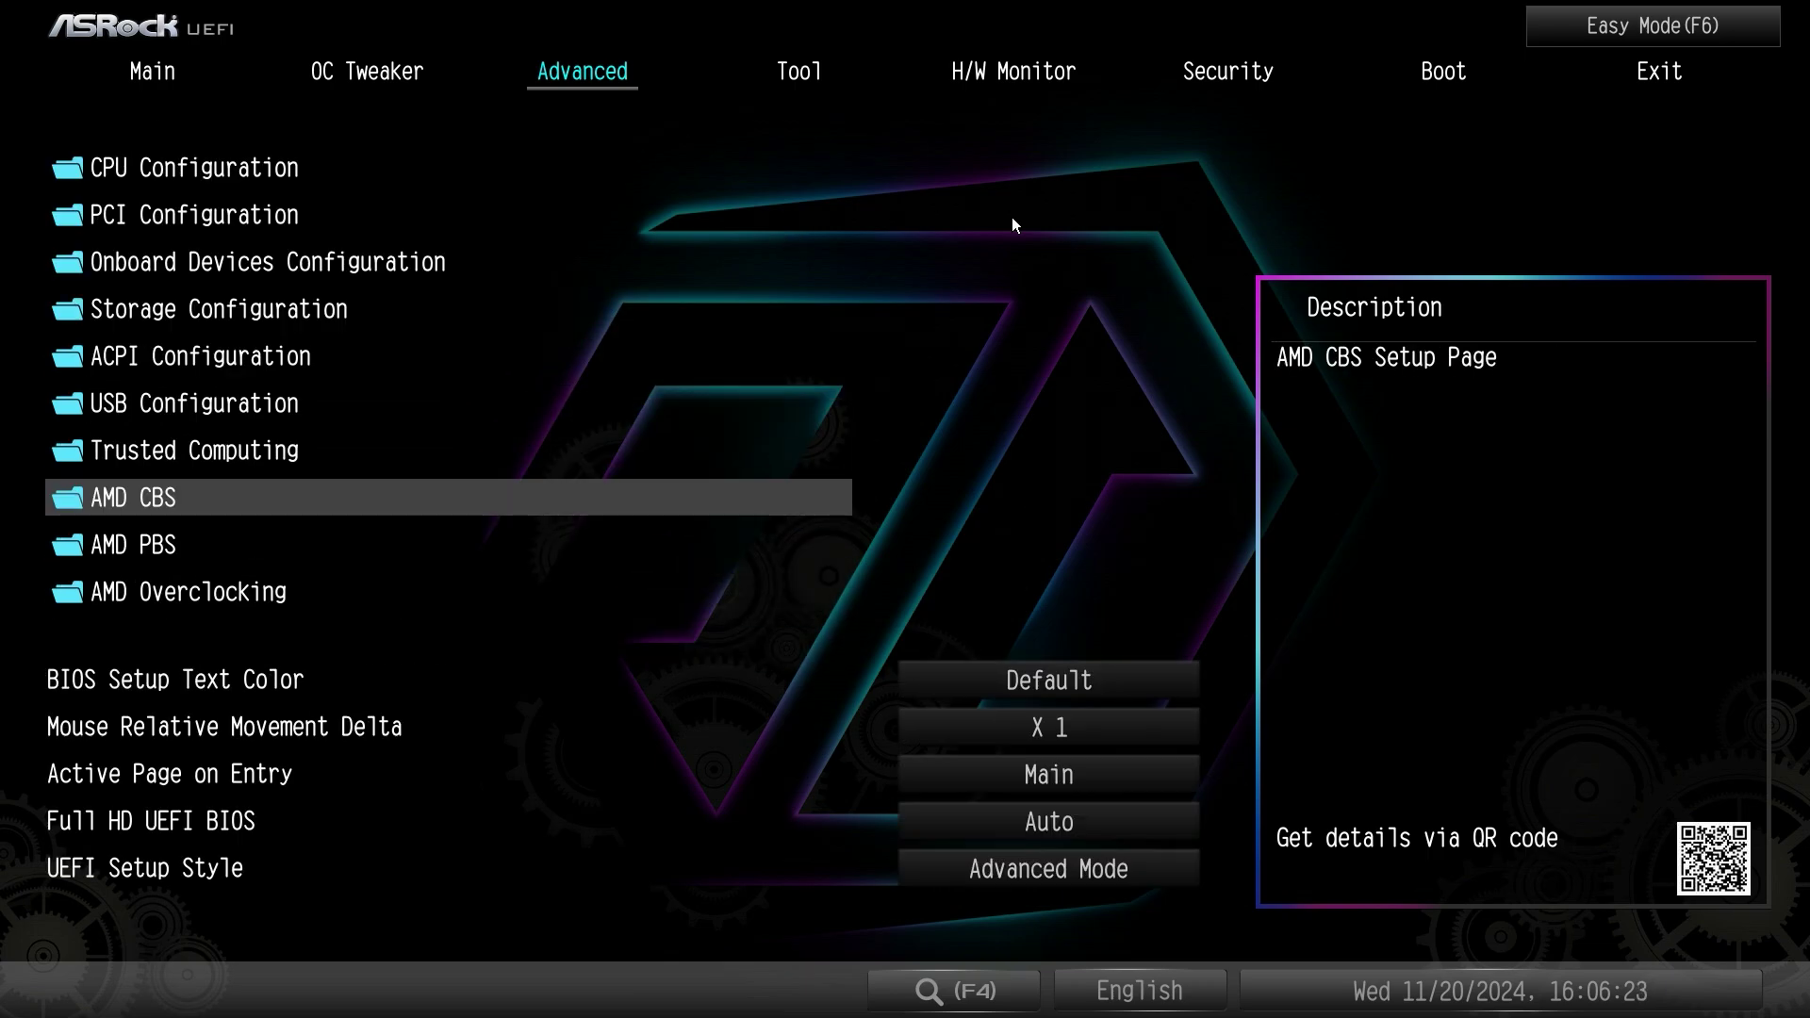
- Open AMD PBS and view the AMD firmware version details and Graphics Features pages
key("Down")
key("Return")
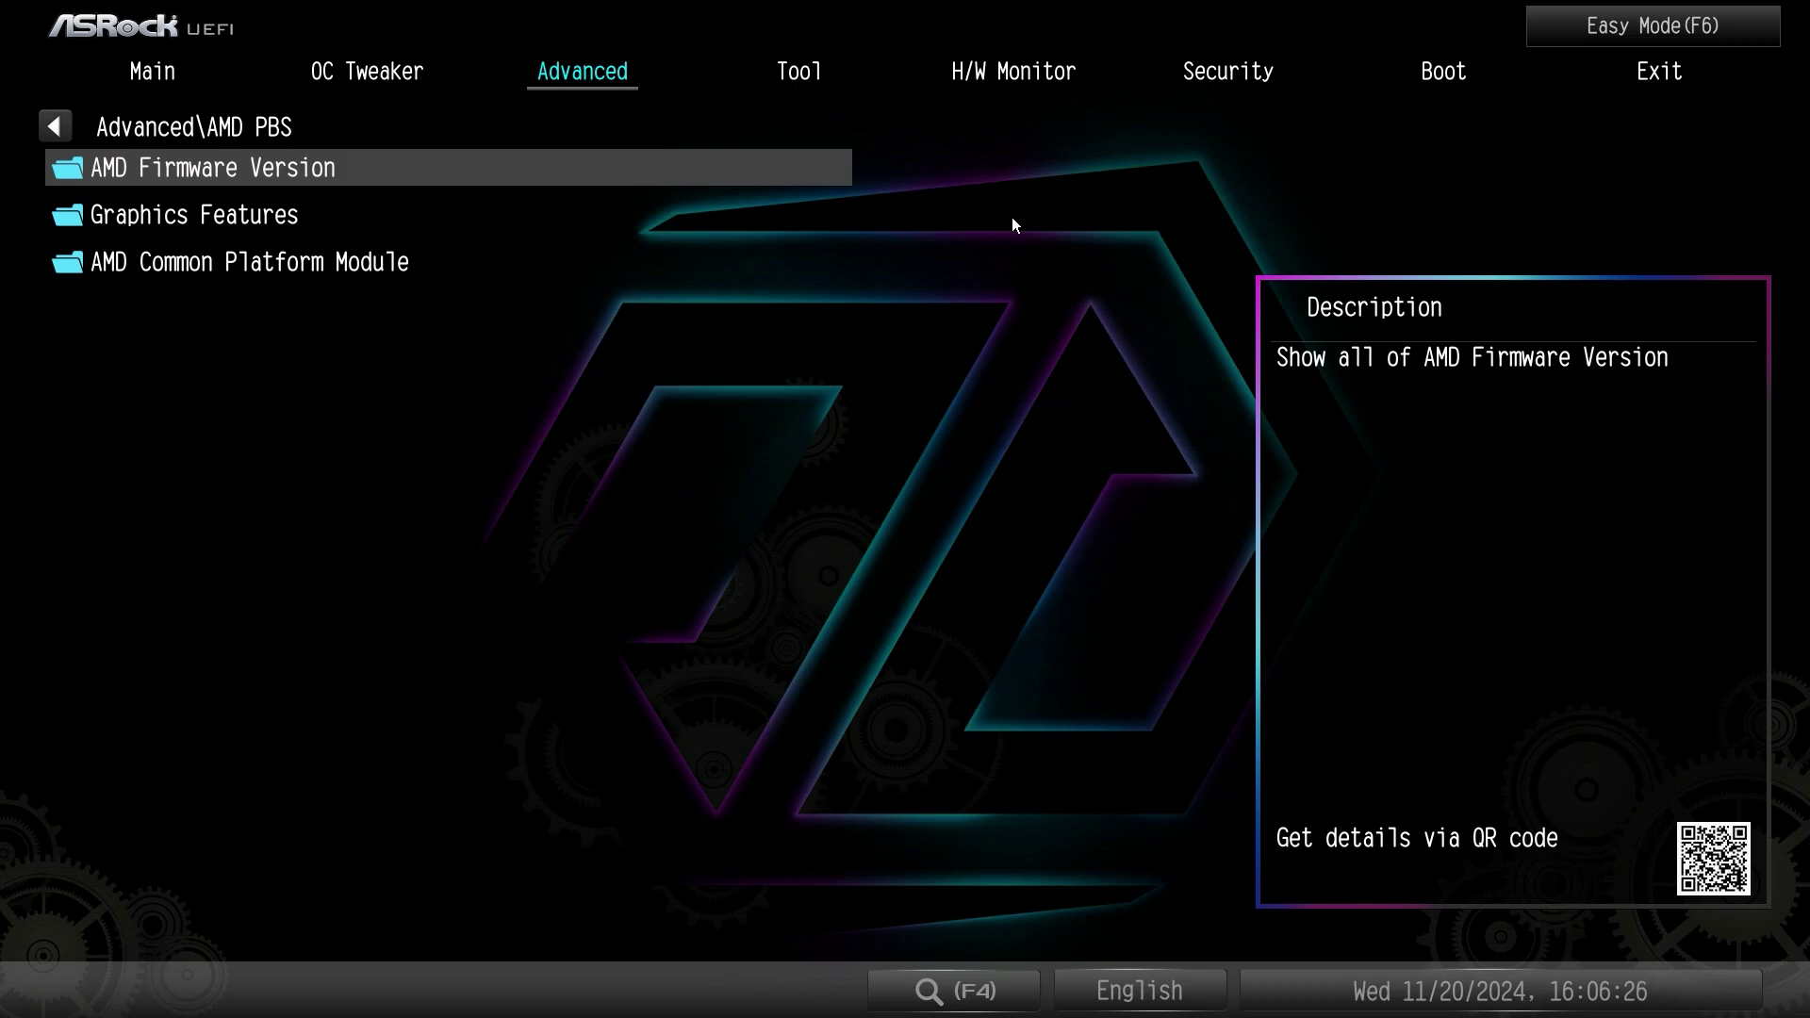
key("Return")
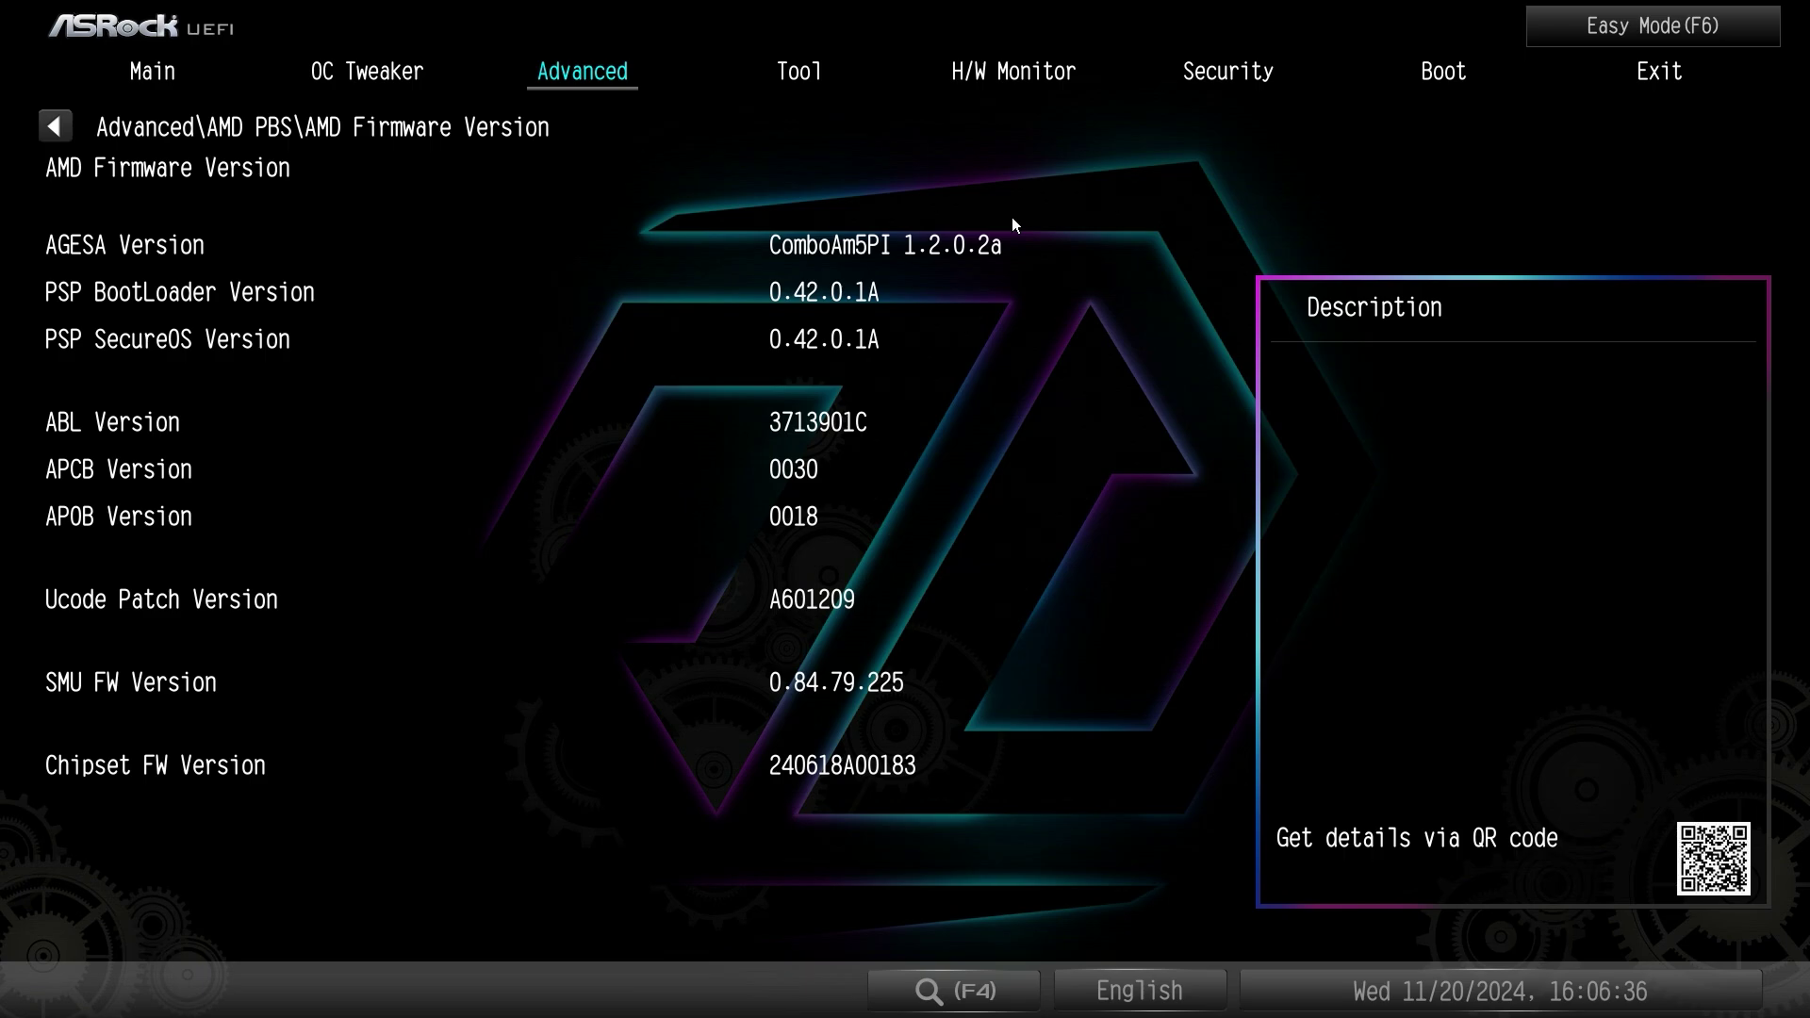
key("Escape")
key("Down")
key("Return")
key("Escape")
- Review the AMD Common Platform Module PCIe and M.2 link settings, then back out
key("Down")
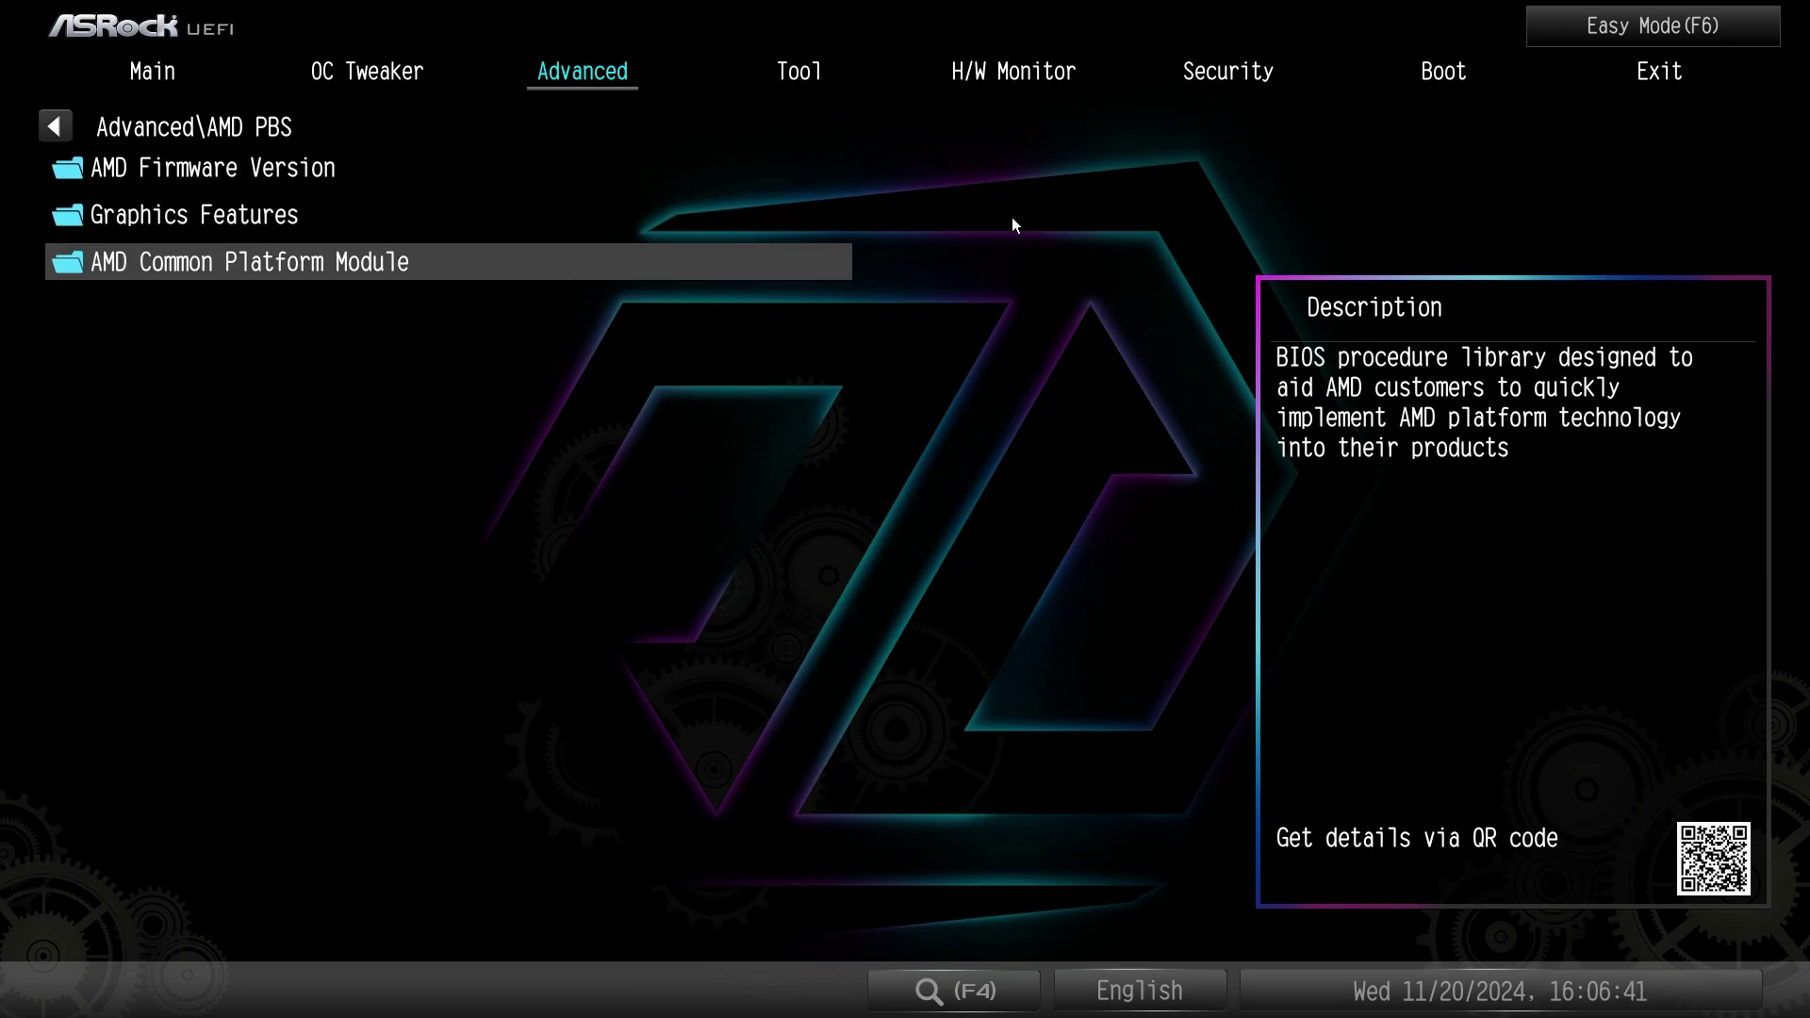
key("Return")
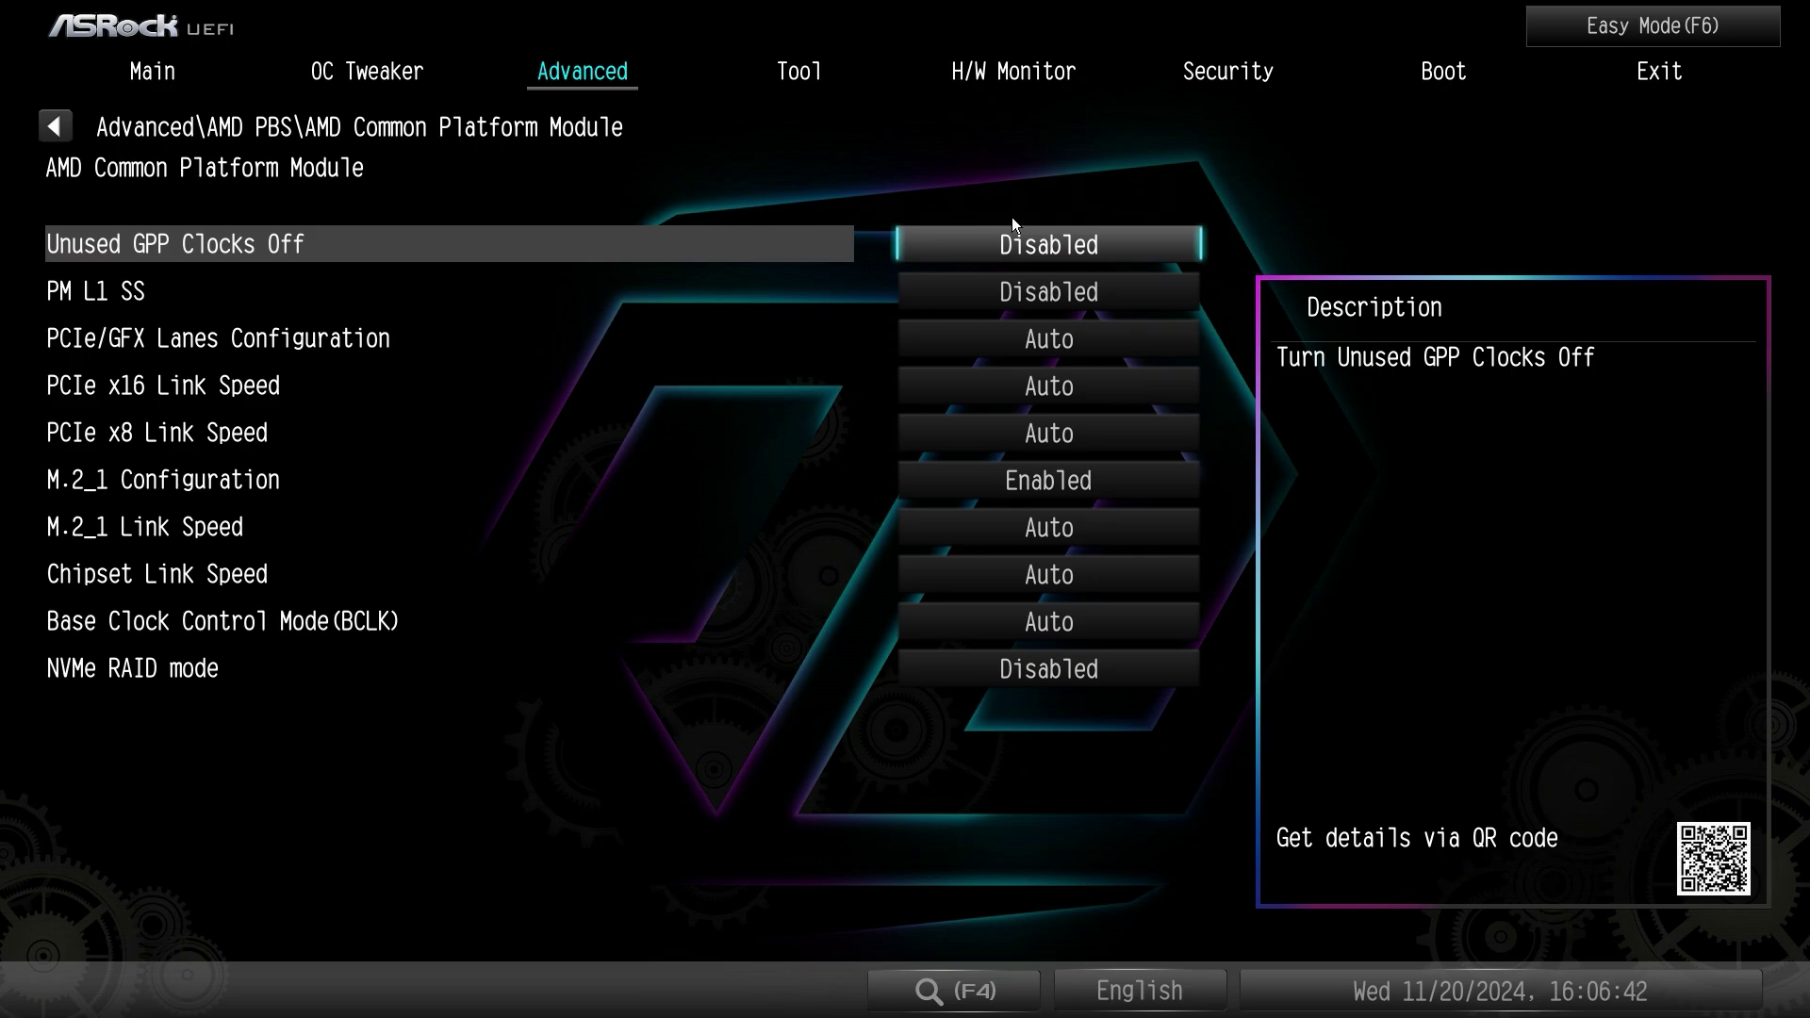
key("Down")
key("Down")
key("Down")
key("Down")
key("Down")
key("Down")
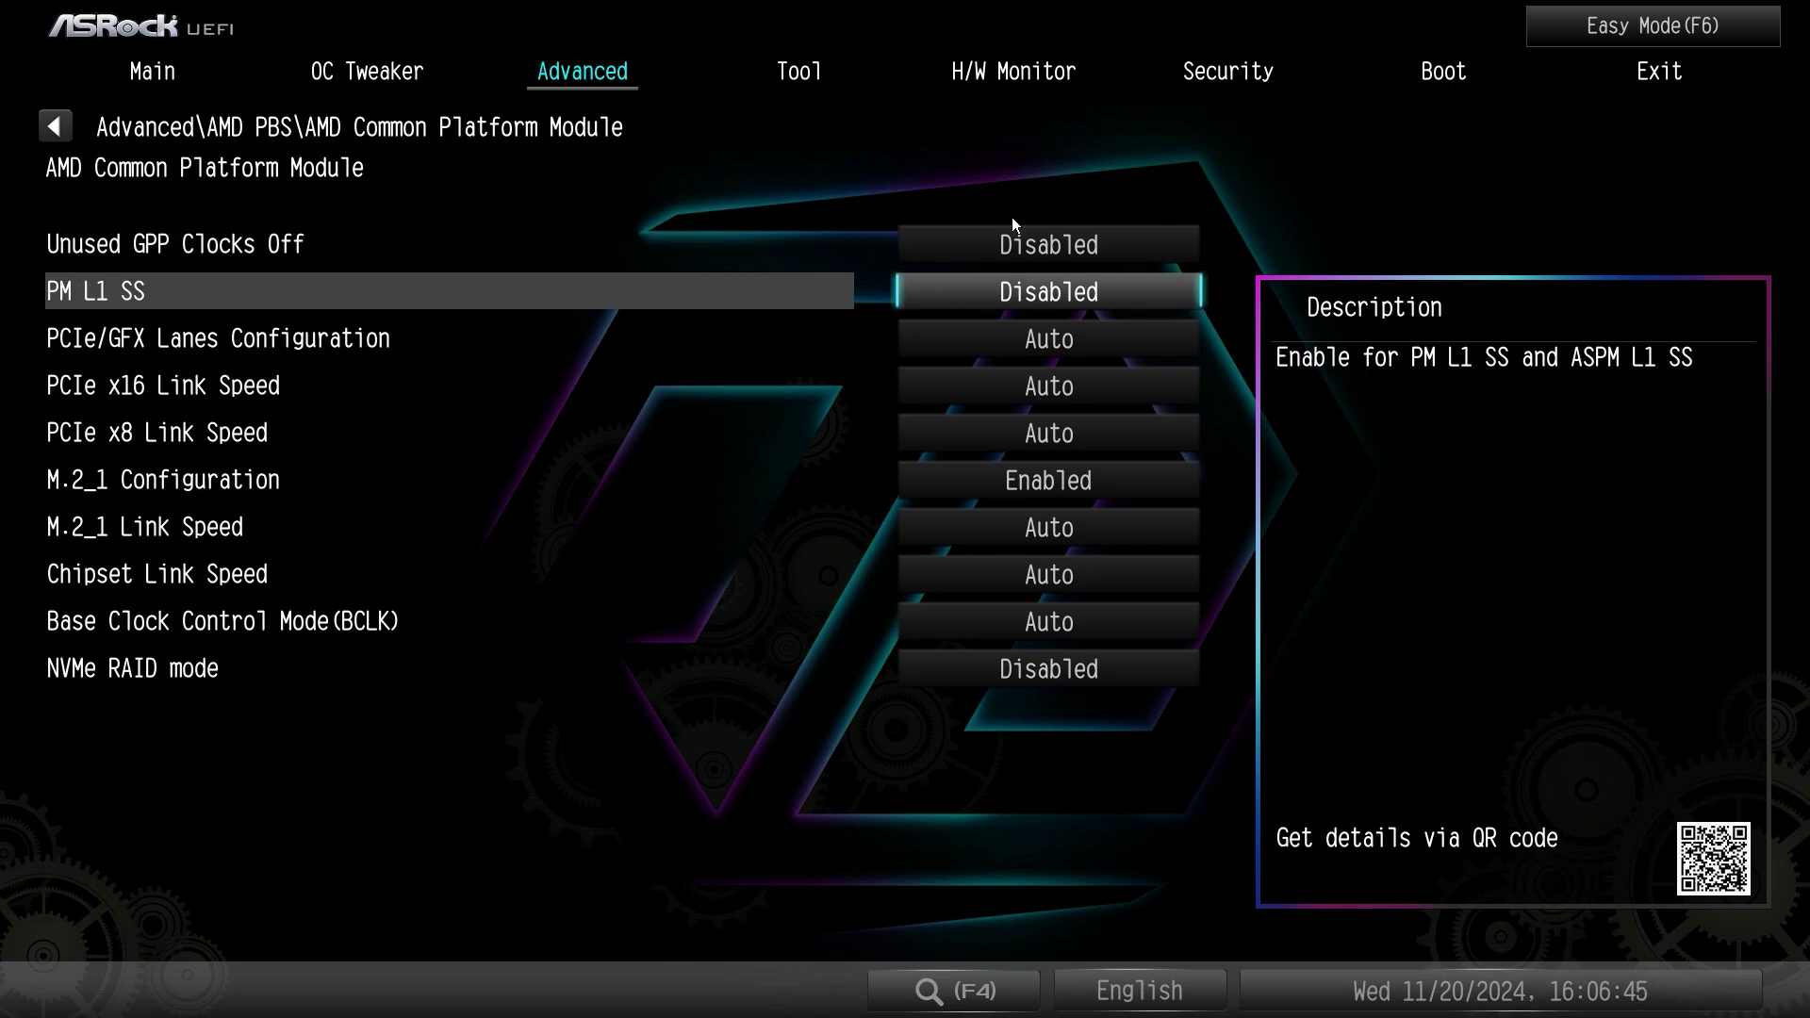
key("Up")
key("Up")
key("Up")
key("Up")
key("Up")
key("Up")
key("Escape")
key("Escape")
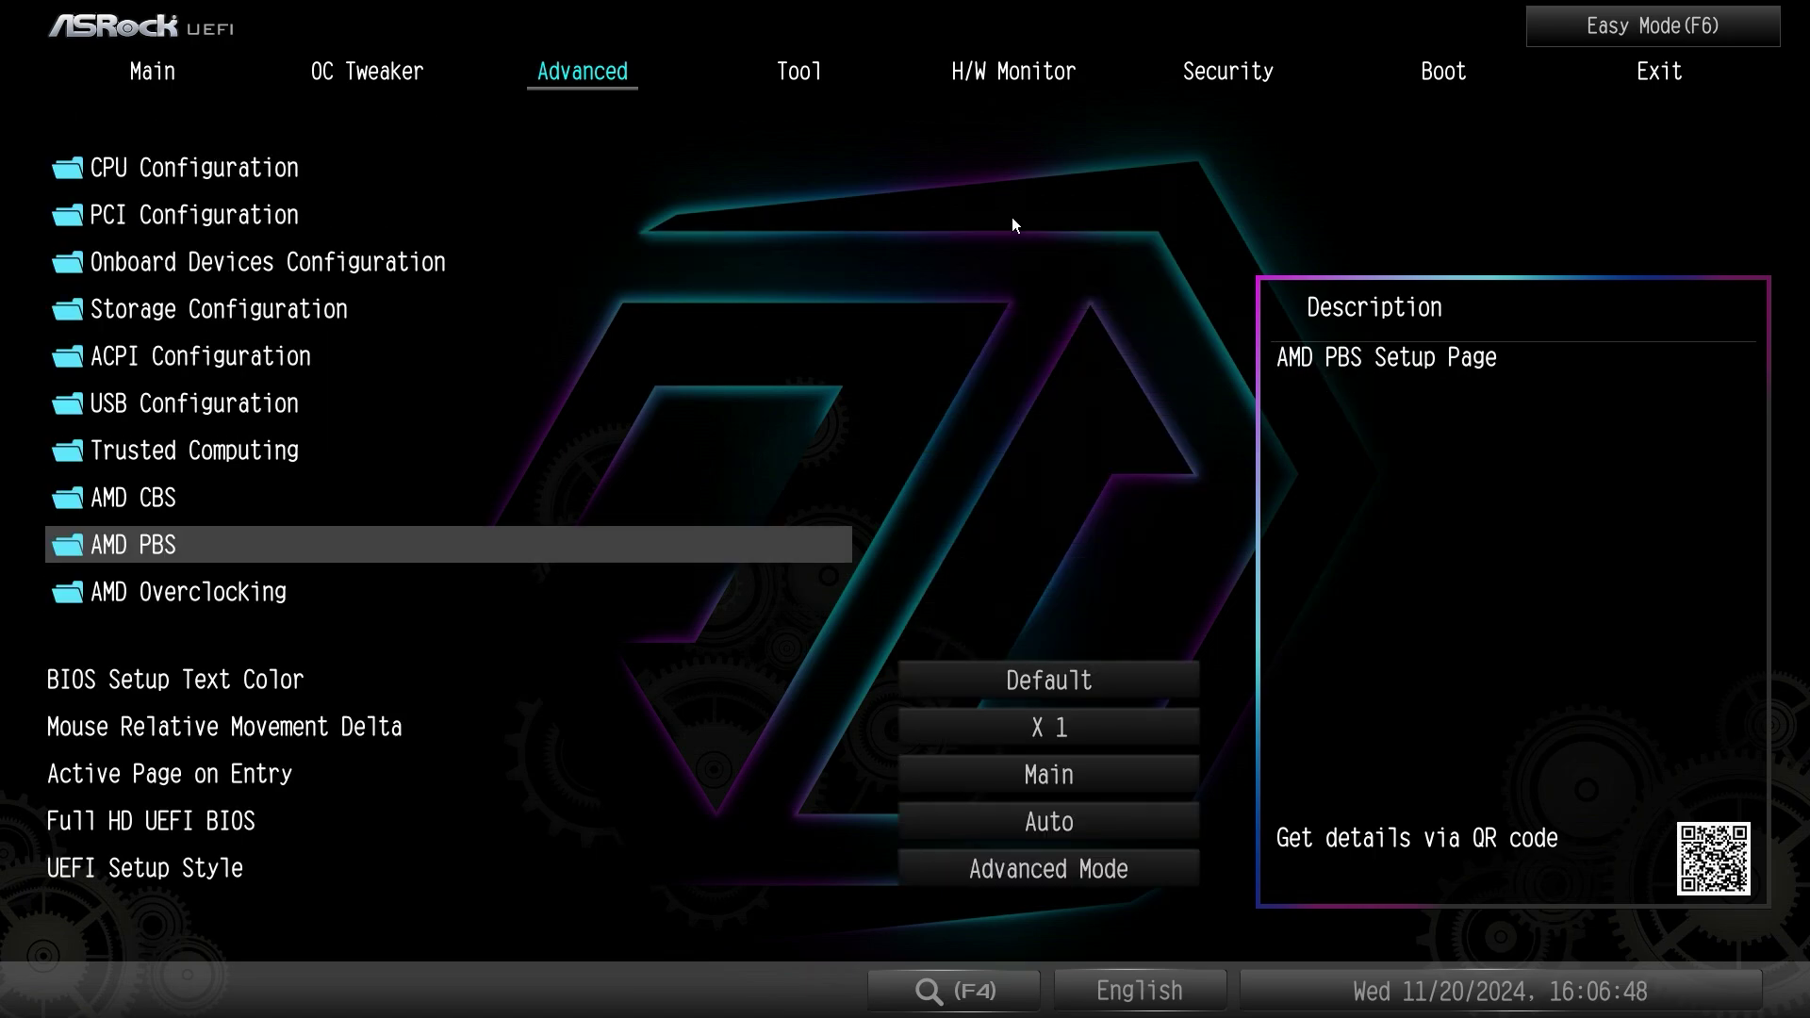
key("Down")
key("Return")
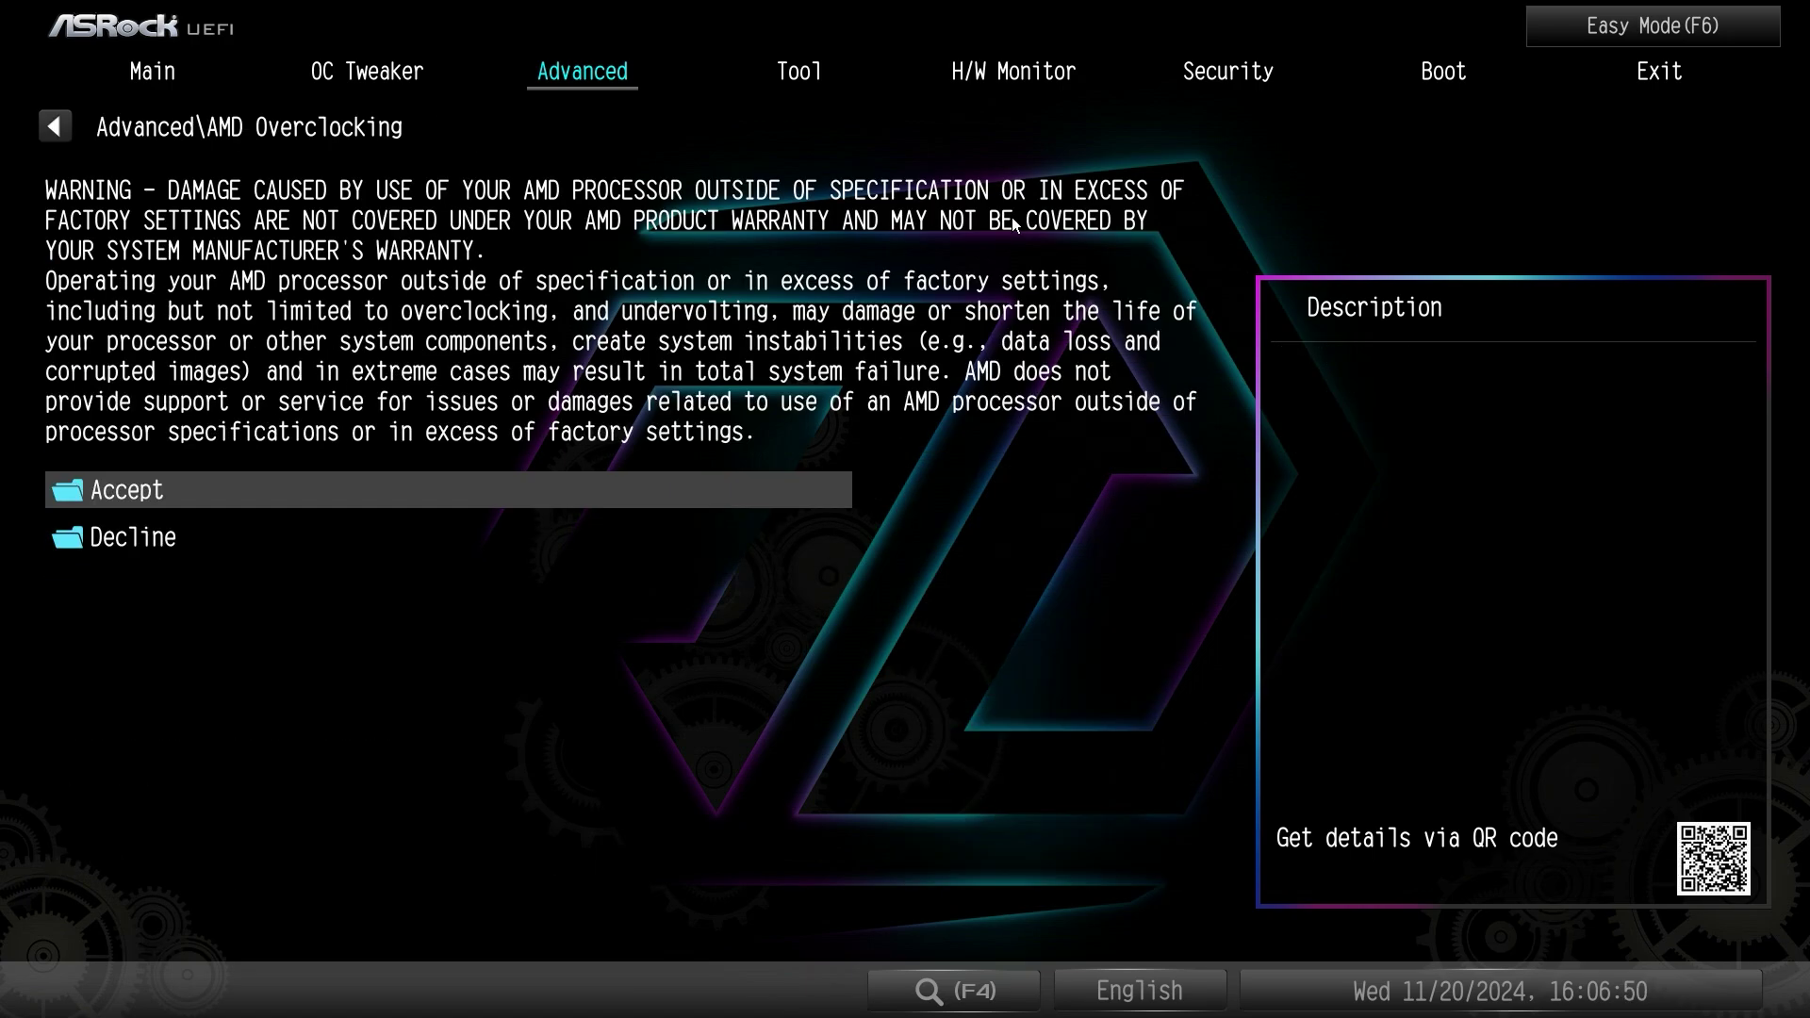
key("Return")
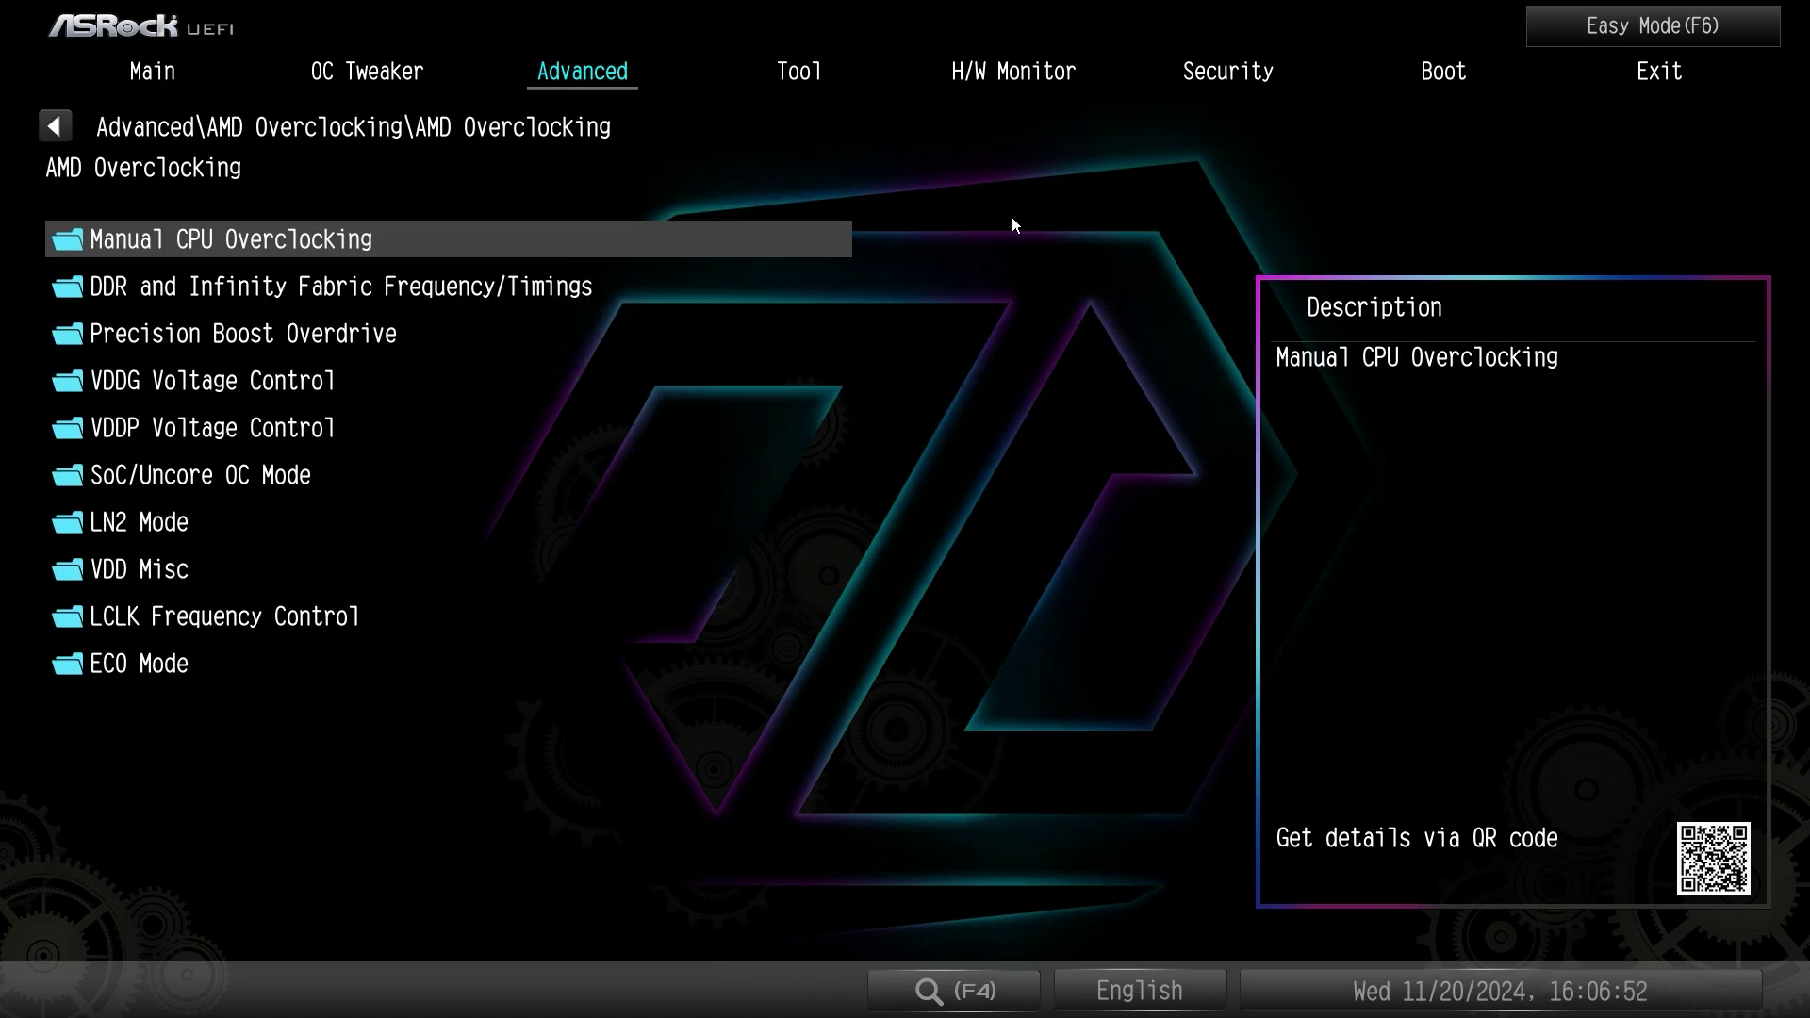
key("Return")
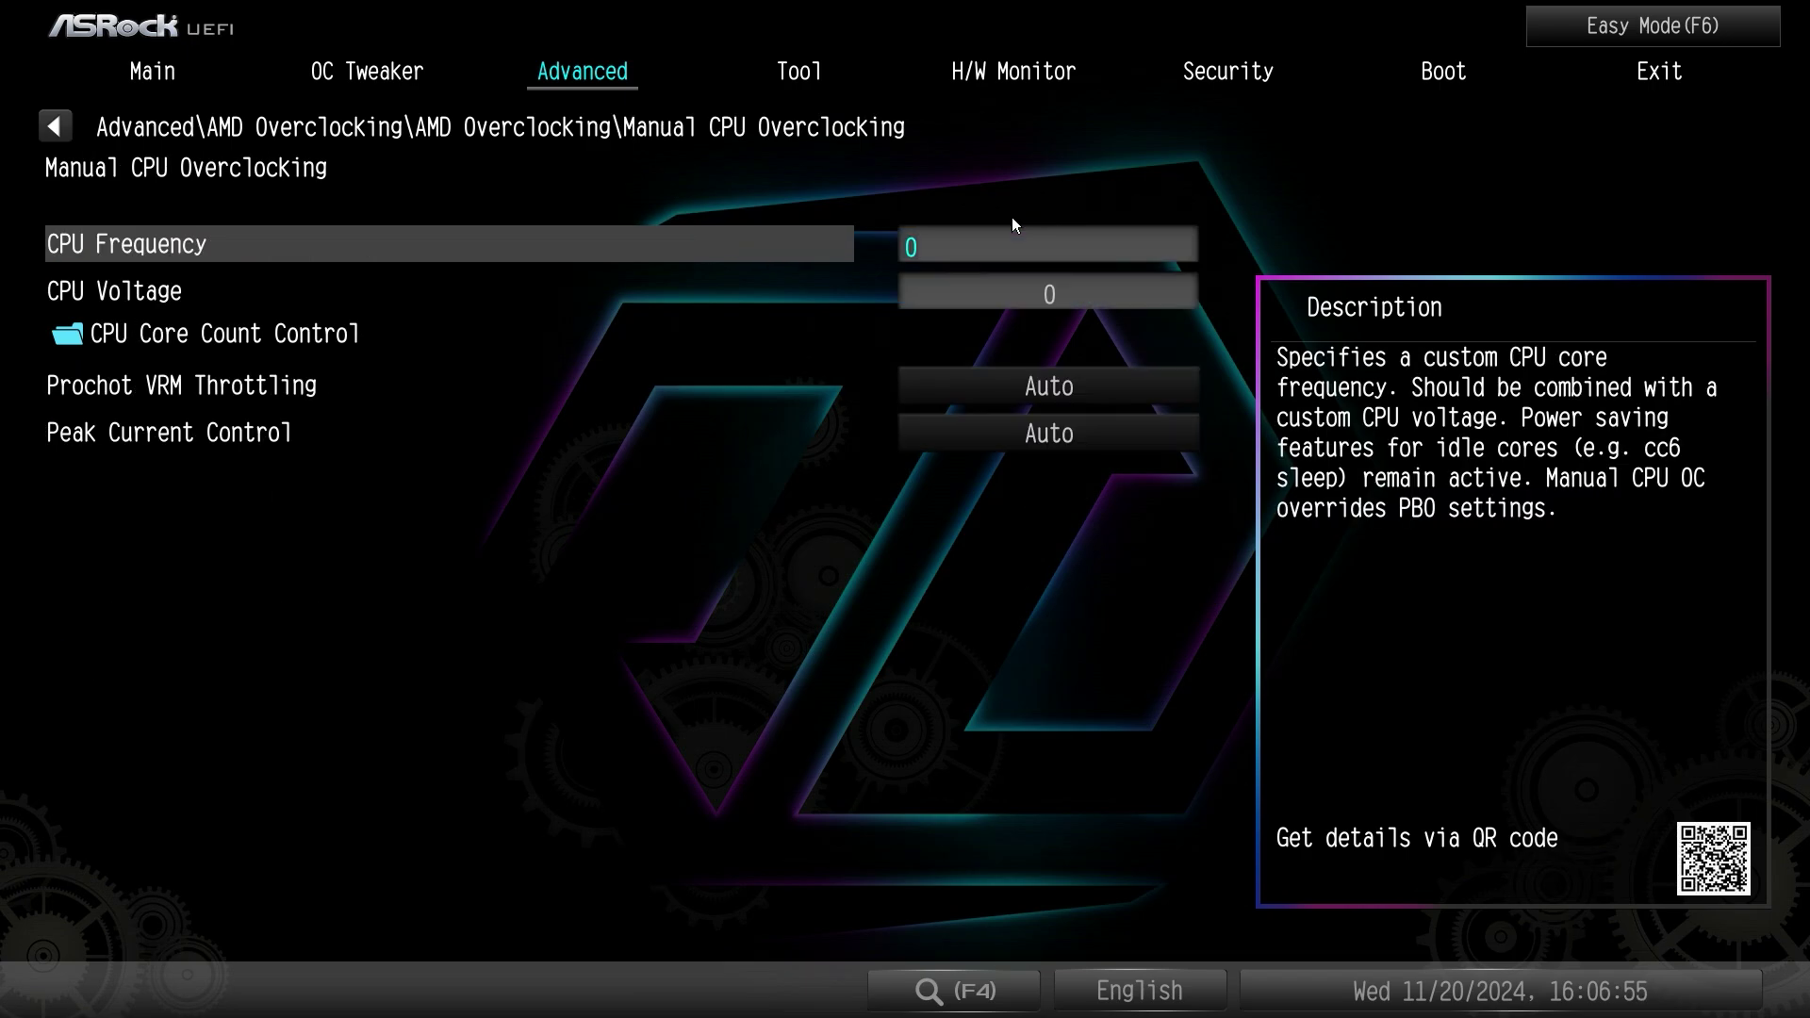
key("Escape")
key("Escape")
key("Down")
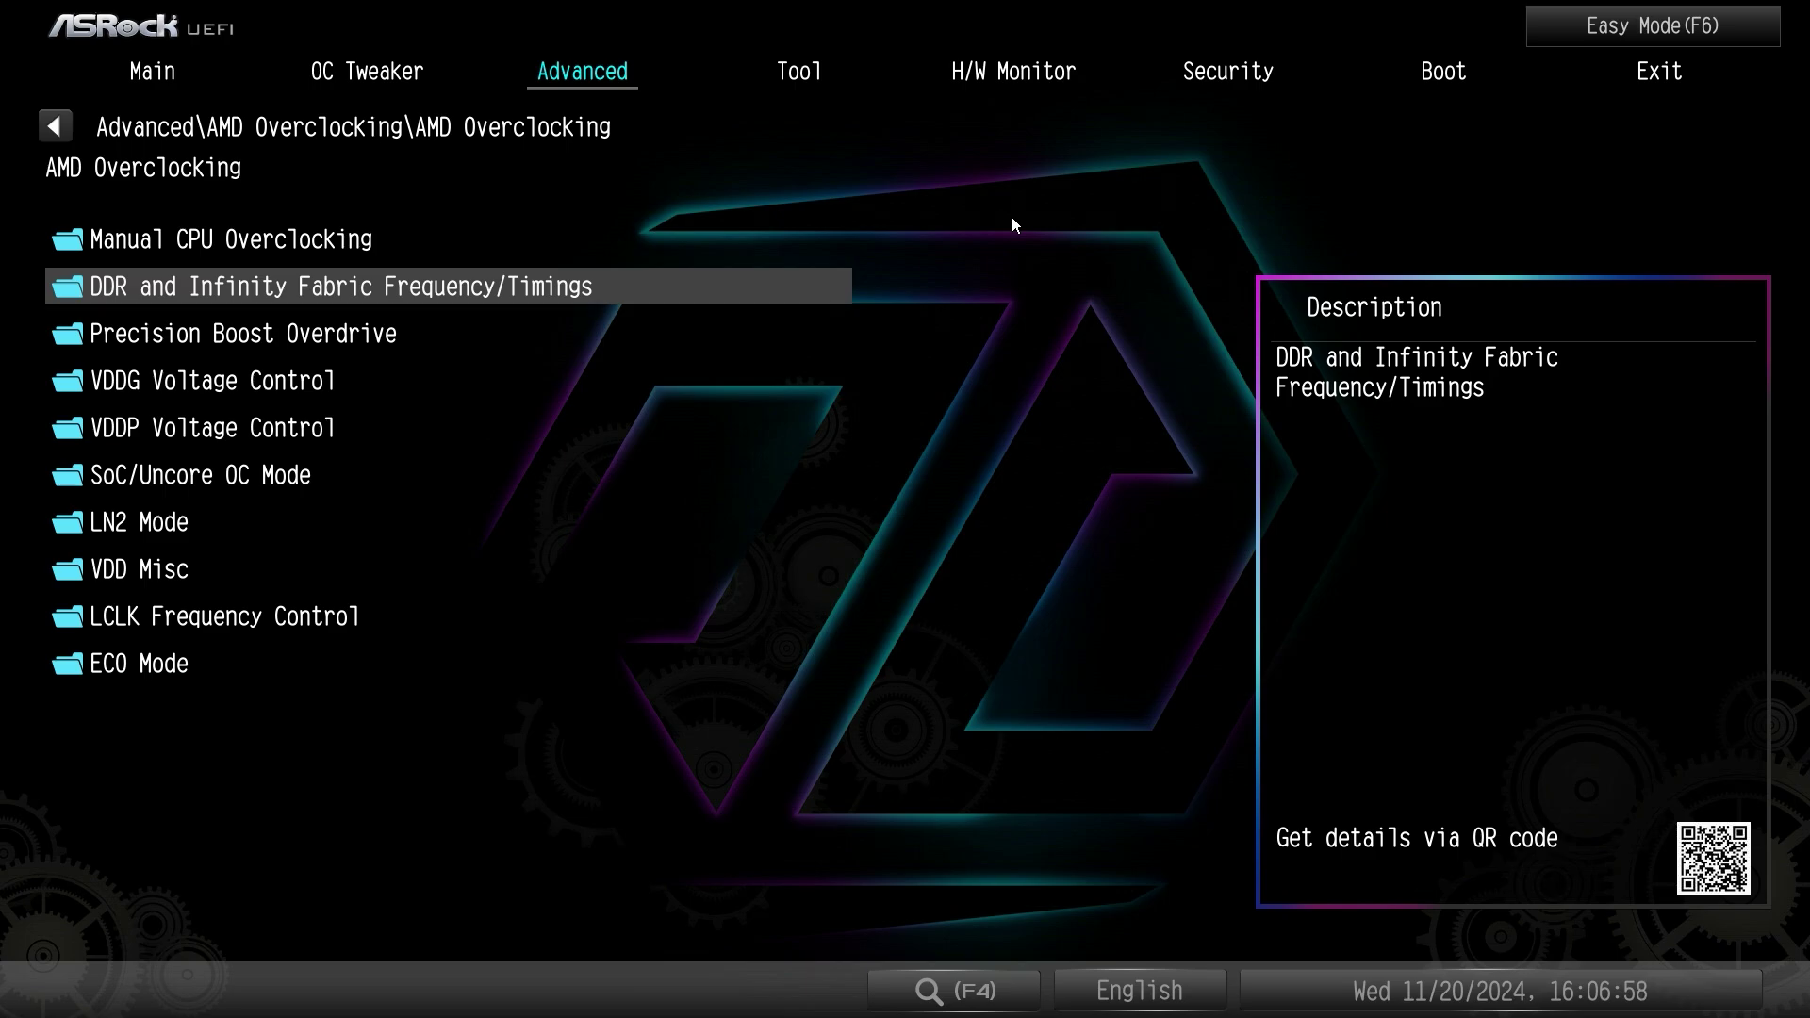
key("Return")
key("Return")
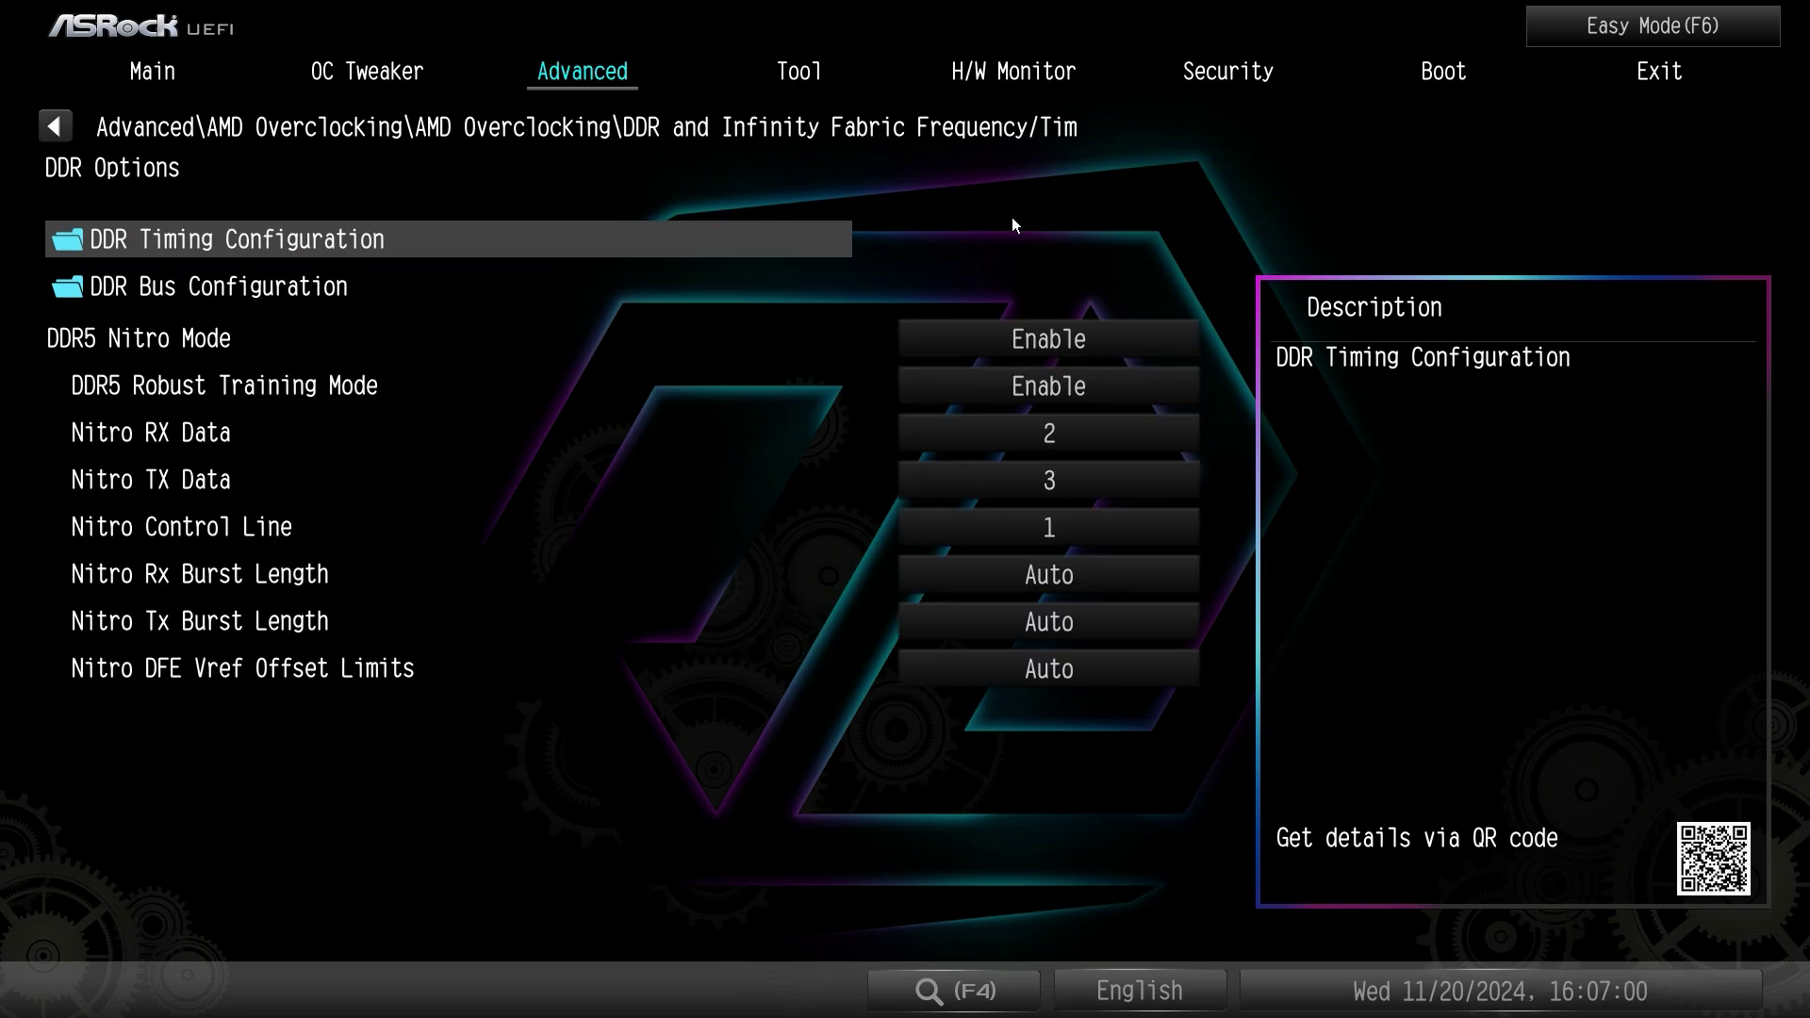
key("Escape")
key("Down")
key("Escape")
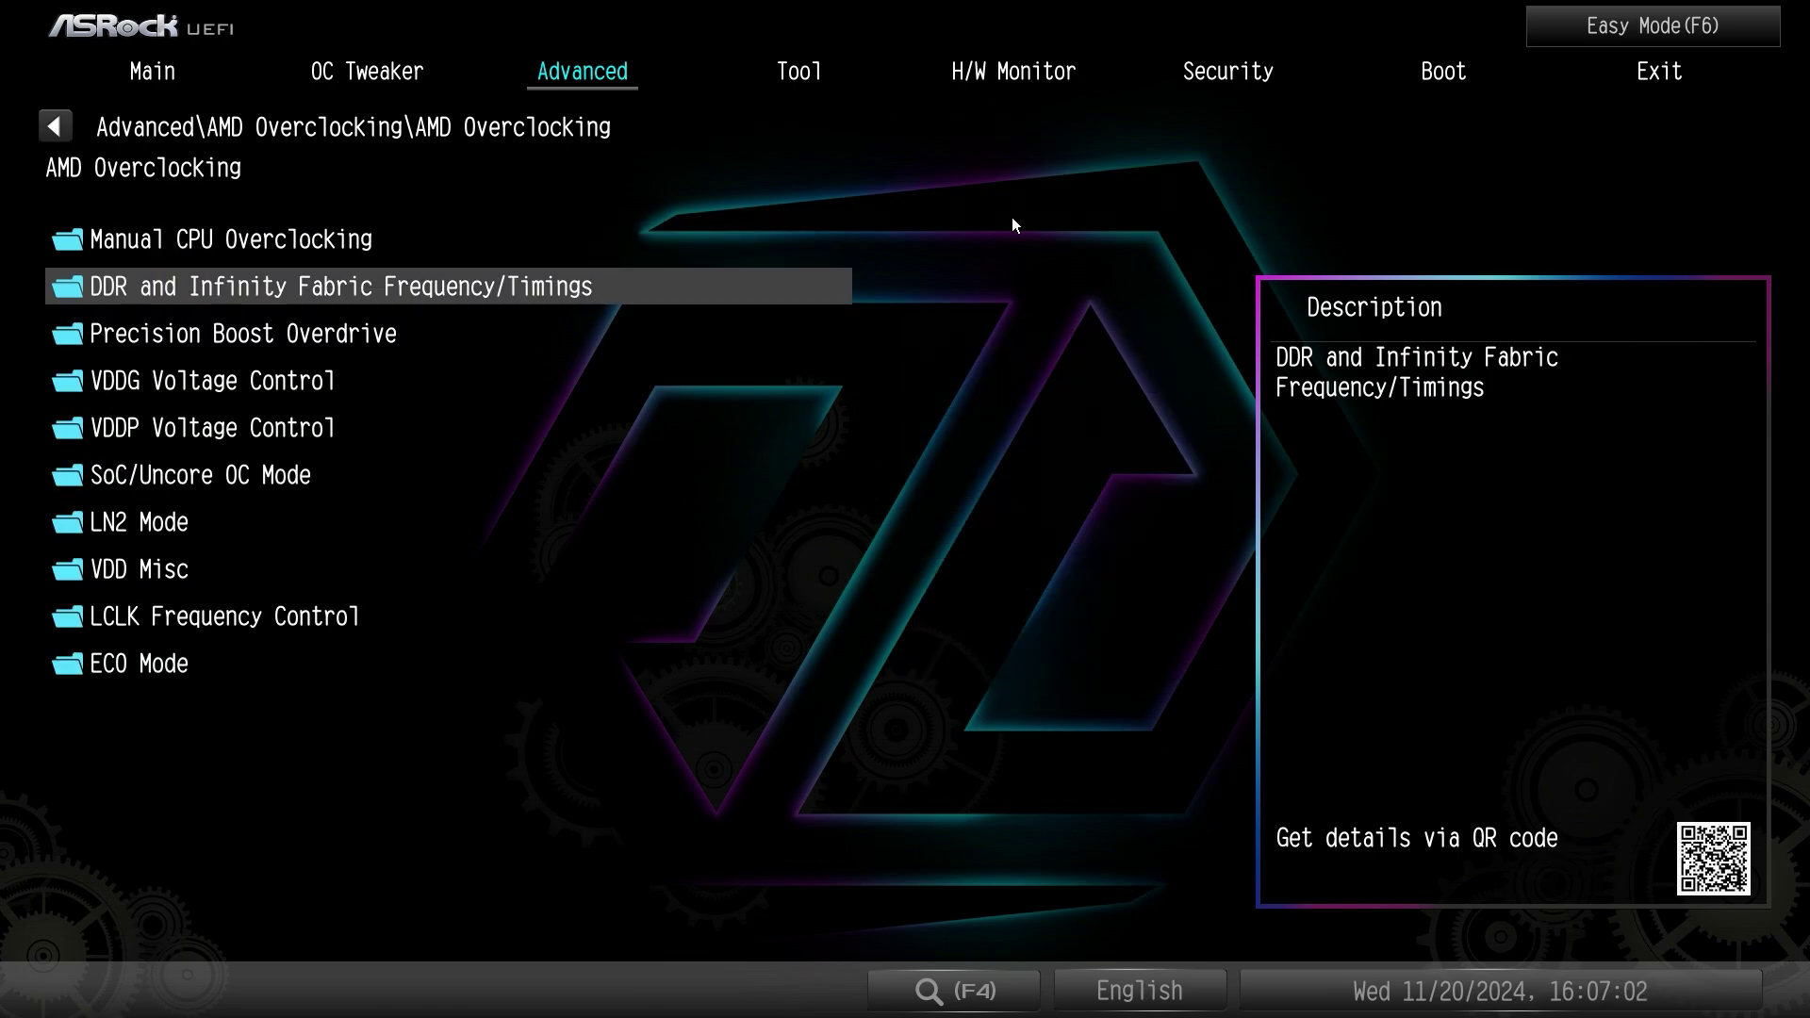
key("Down")
key("Down")
key("Down")
key("Down")
key("Down")
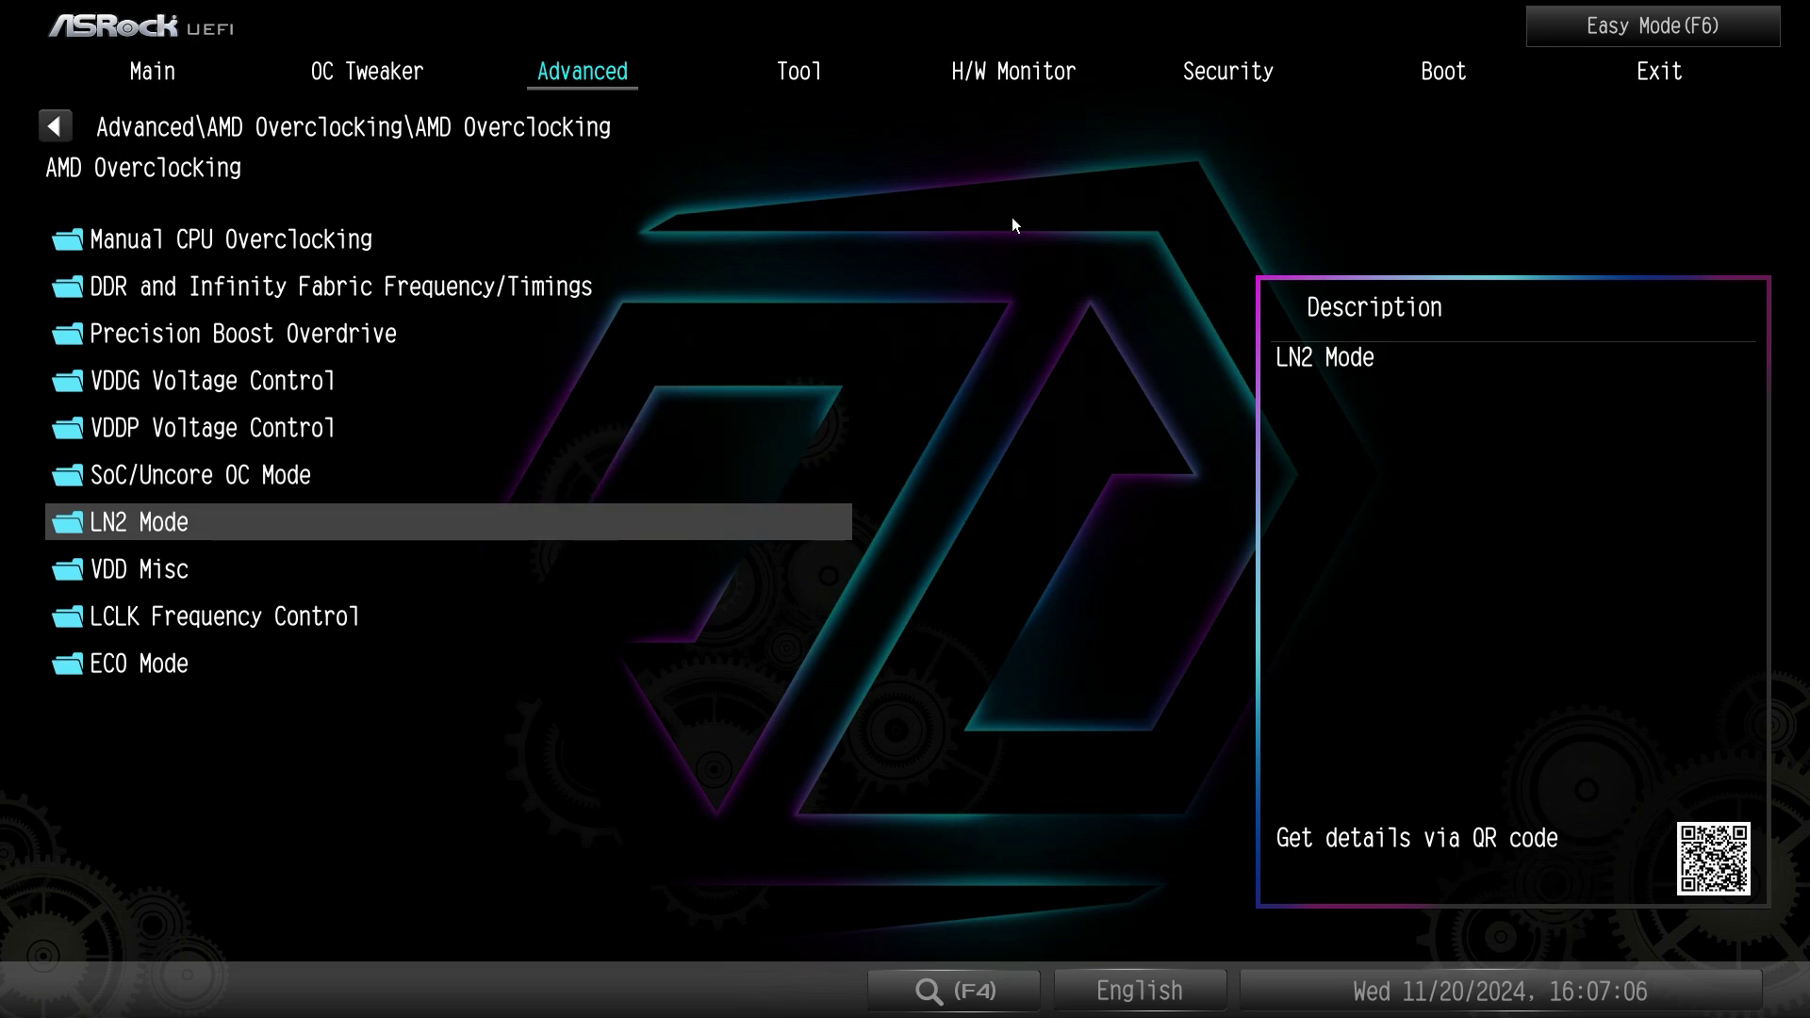
key("Return")
key("Escape")
key("Escape")
key("Escape")
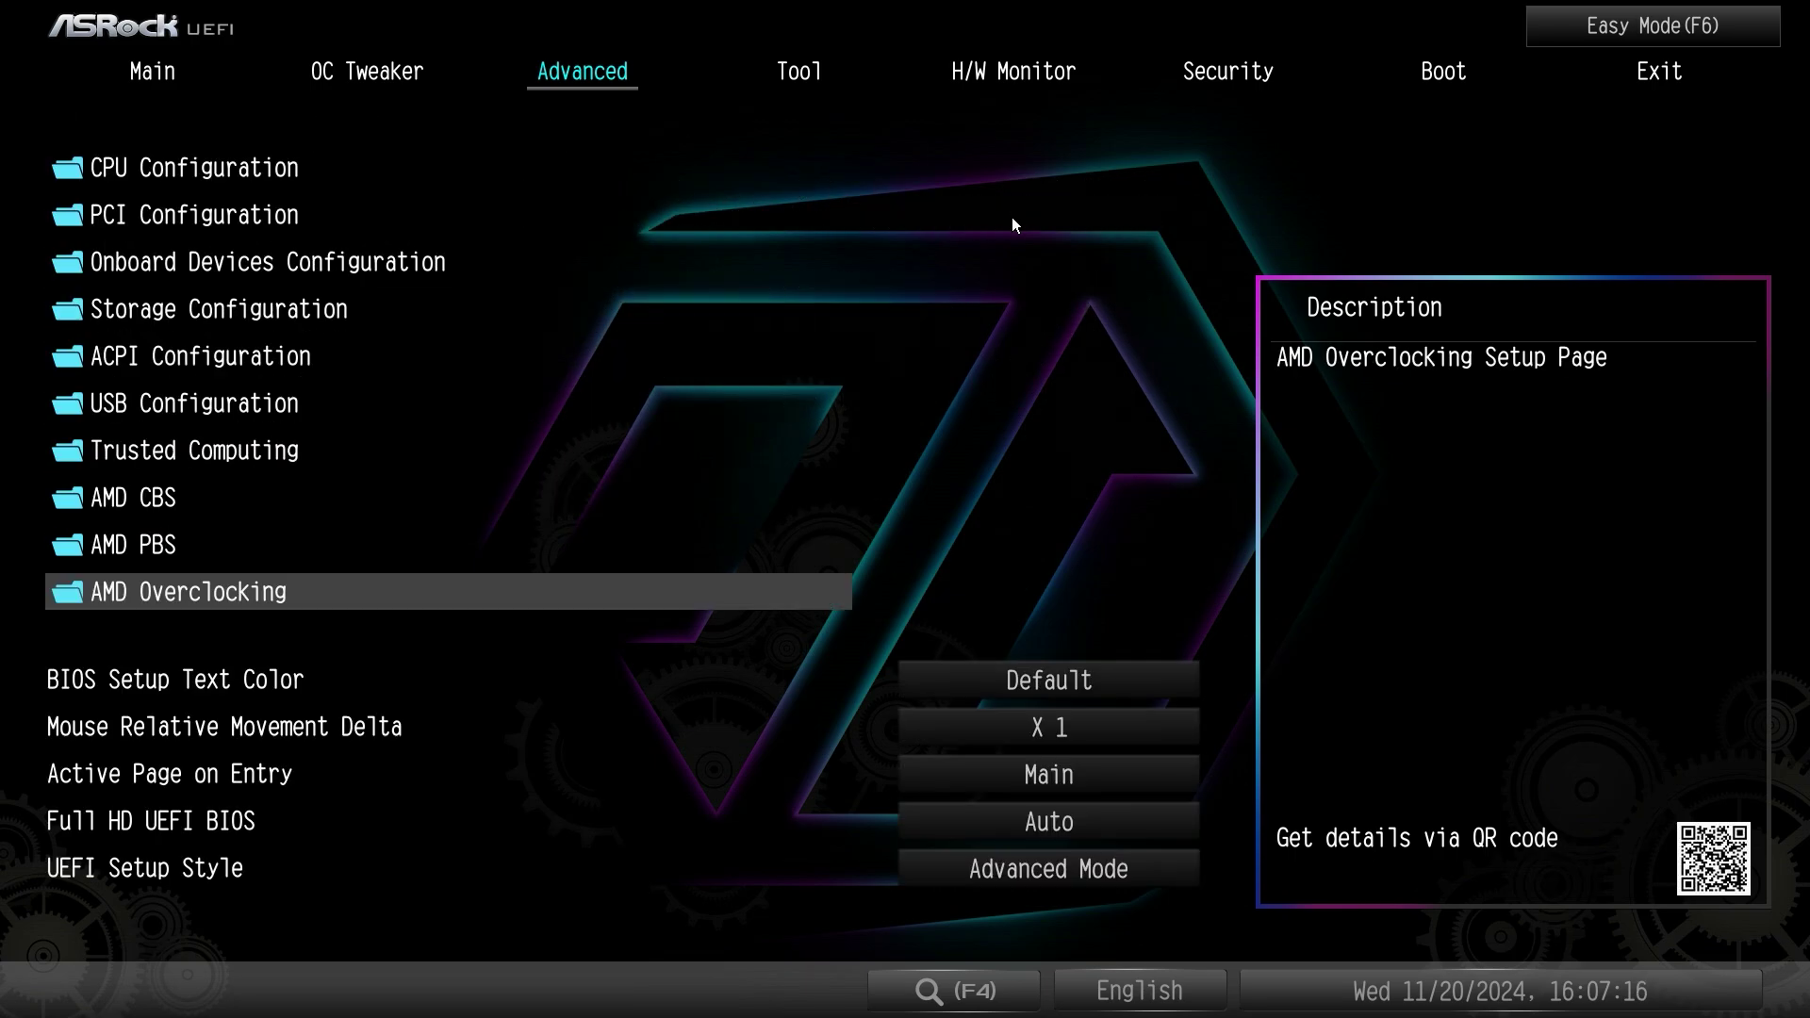
- Browse the display and mouse settings, leave UEFI Setup Style on Advanced Mode, and go to Tool
key("Down")
key("Down")
key("Down")
key("Down")
key("Down")
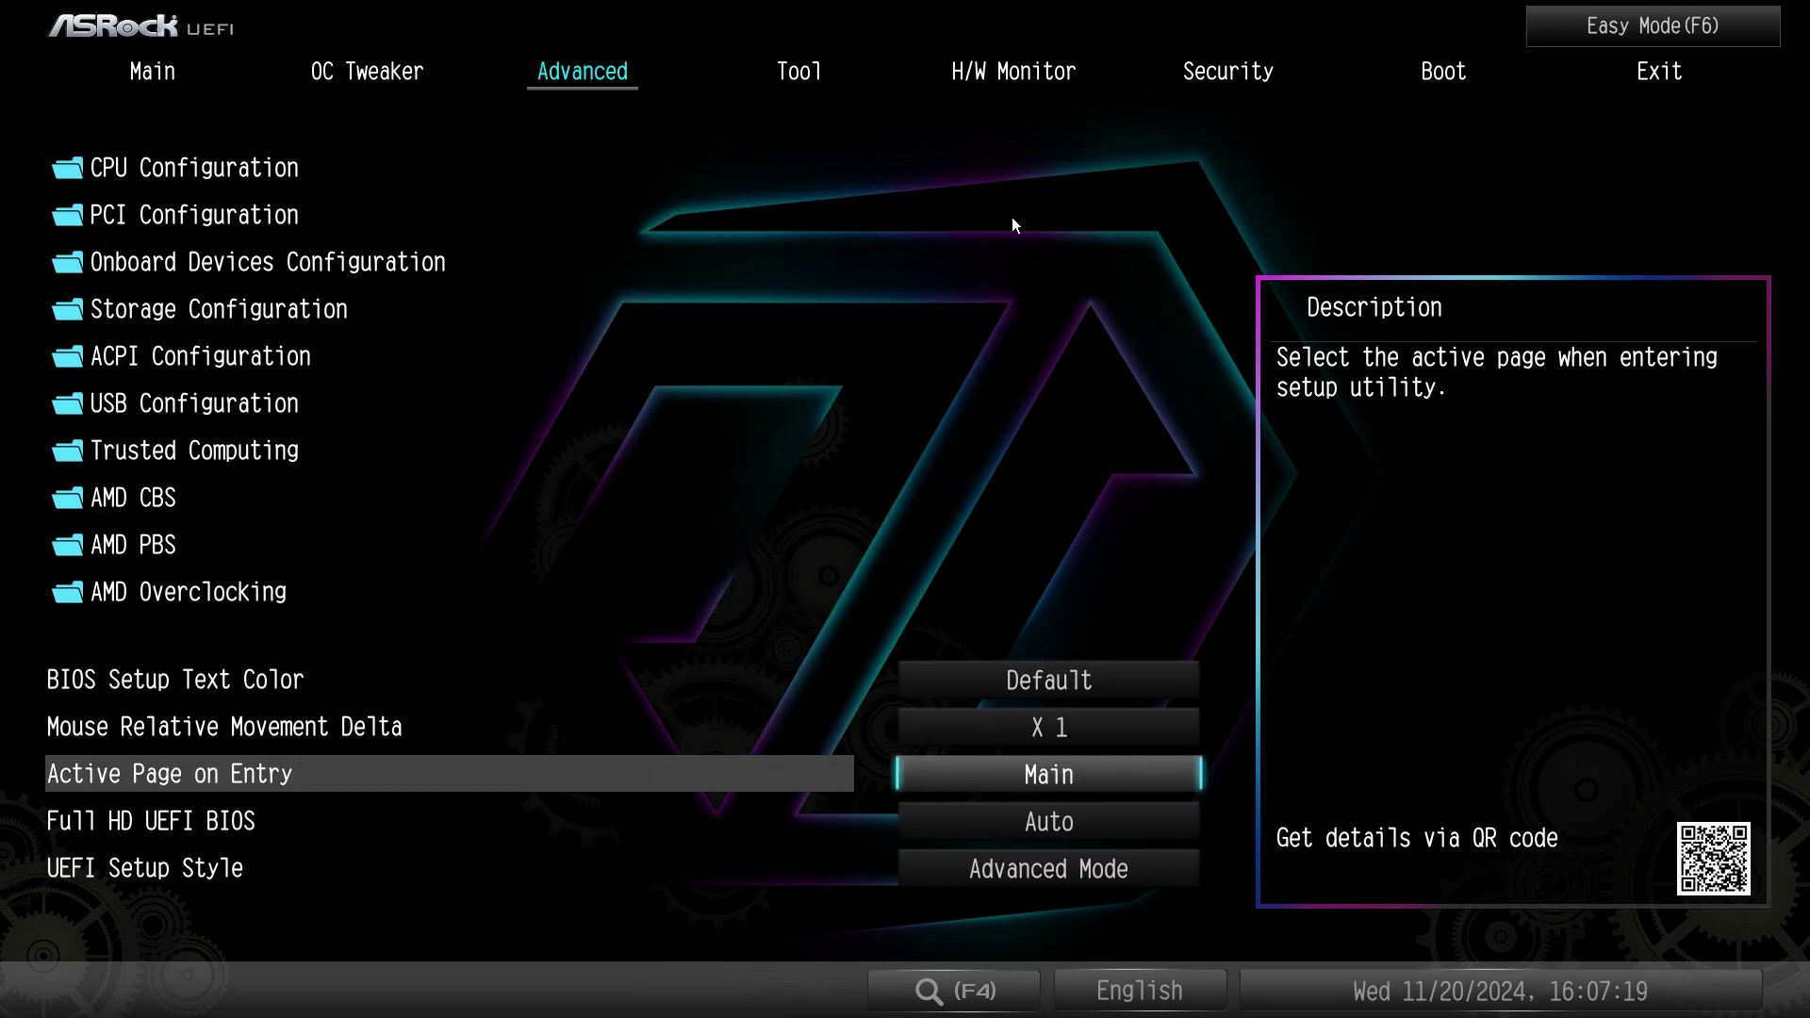
key("Up")
key("Up")
key("Up")
key("Up")
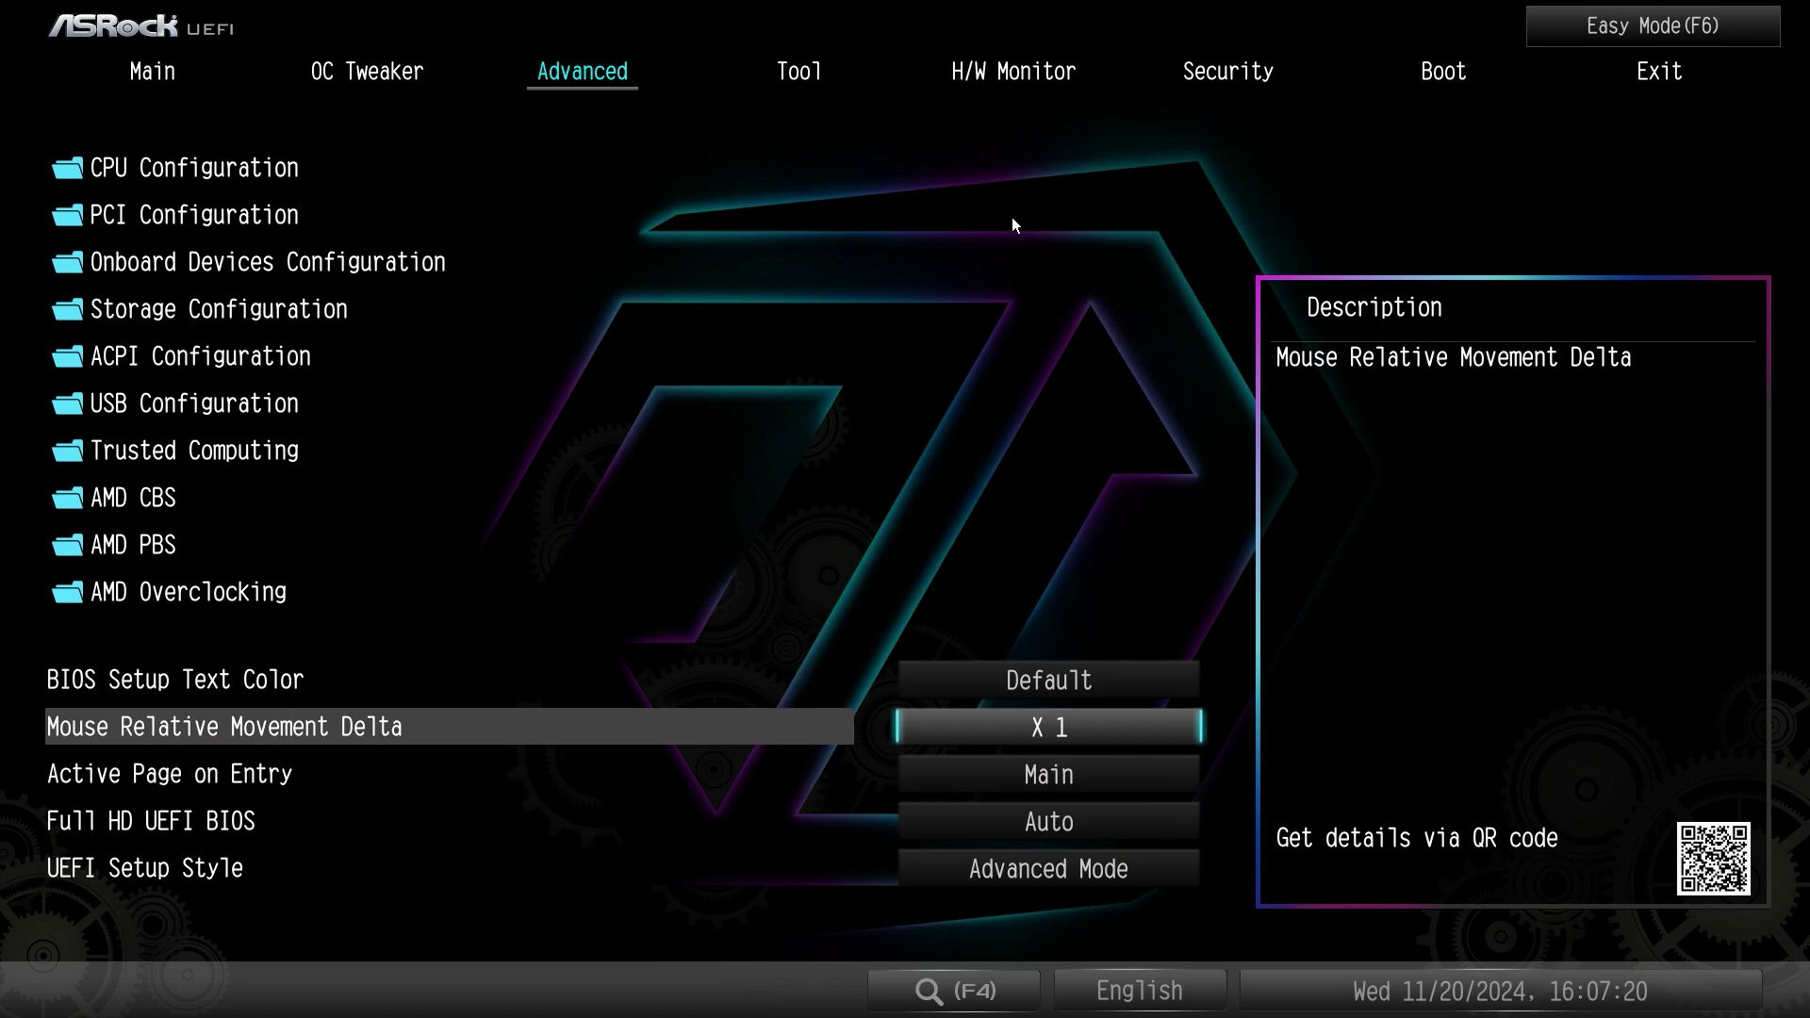
key("Down")
key("Down")
key("Down")
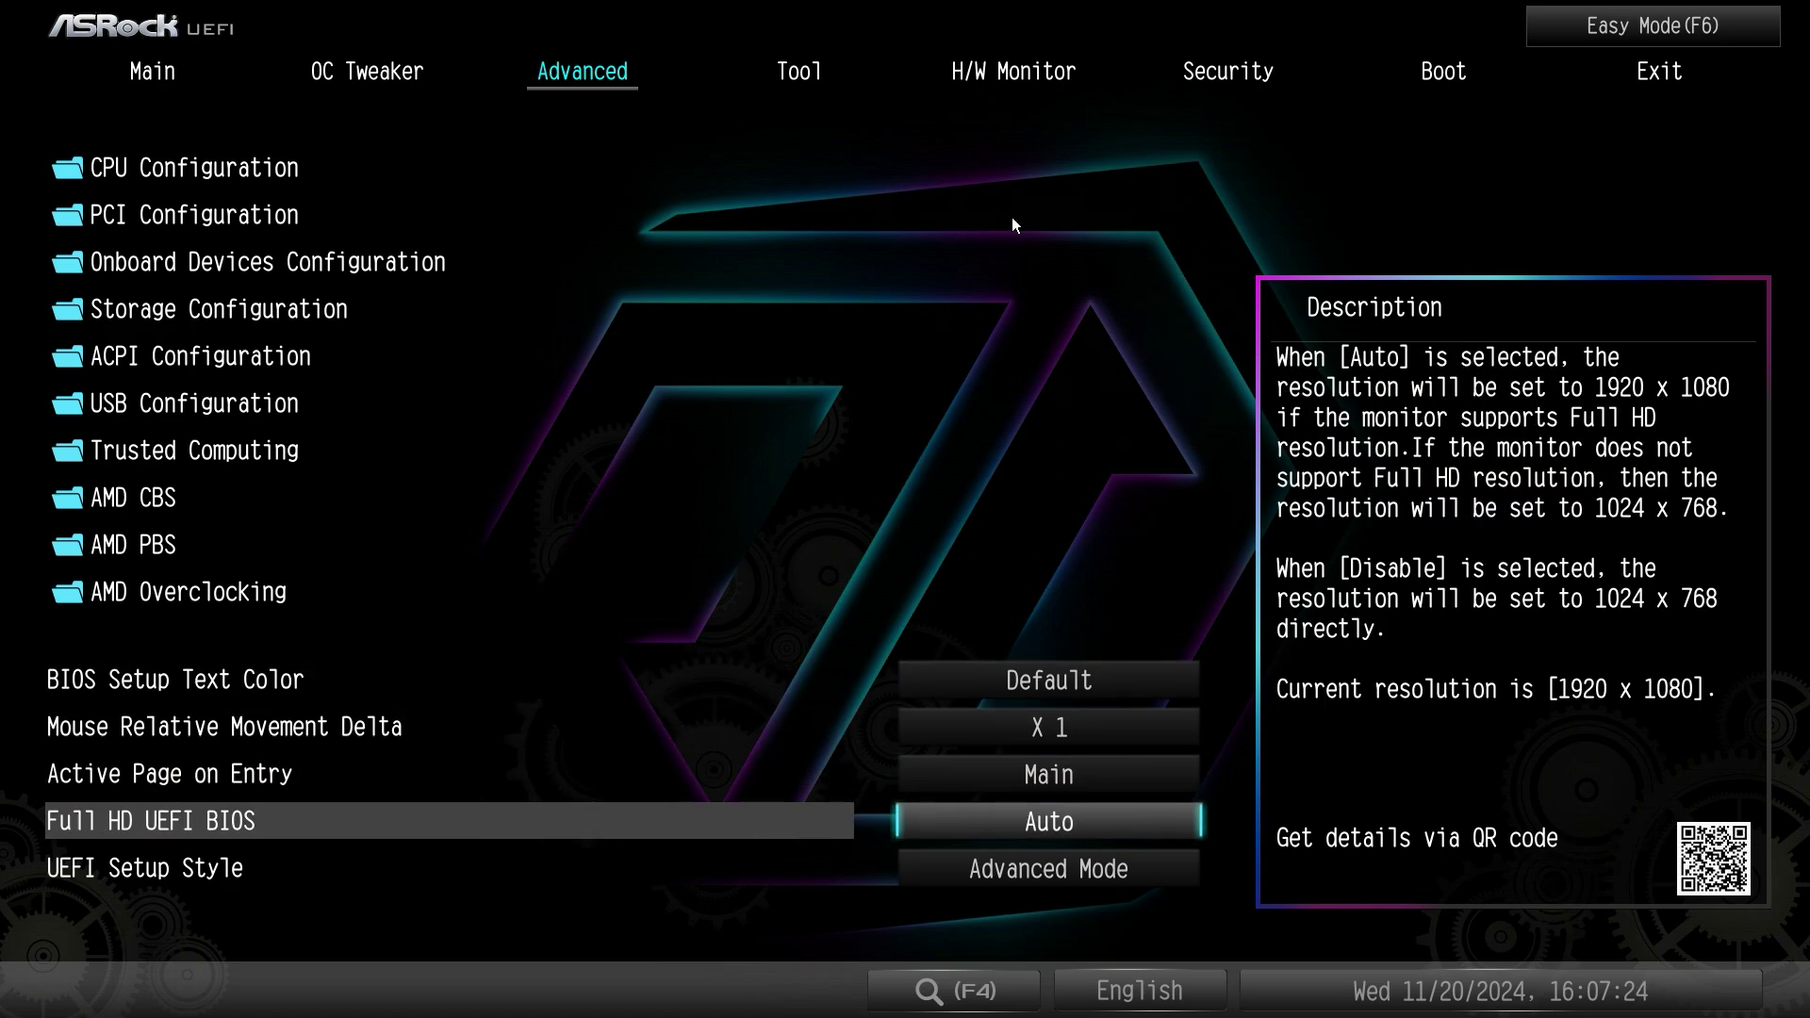
key("Down")
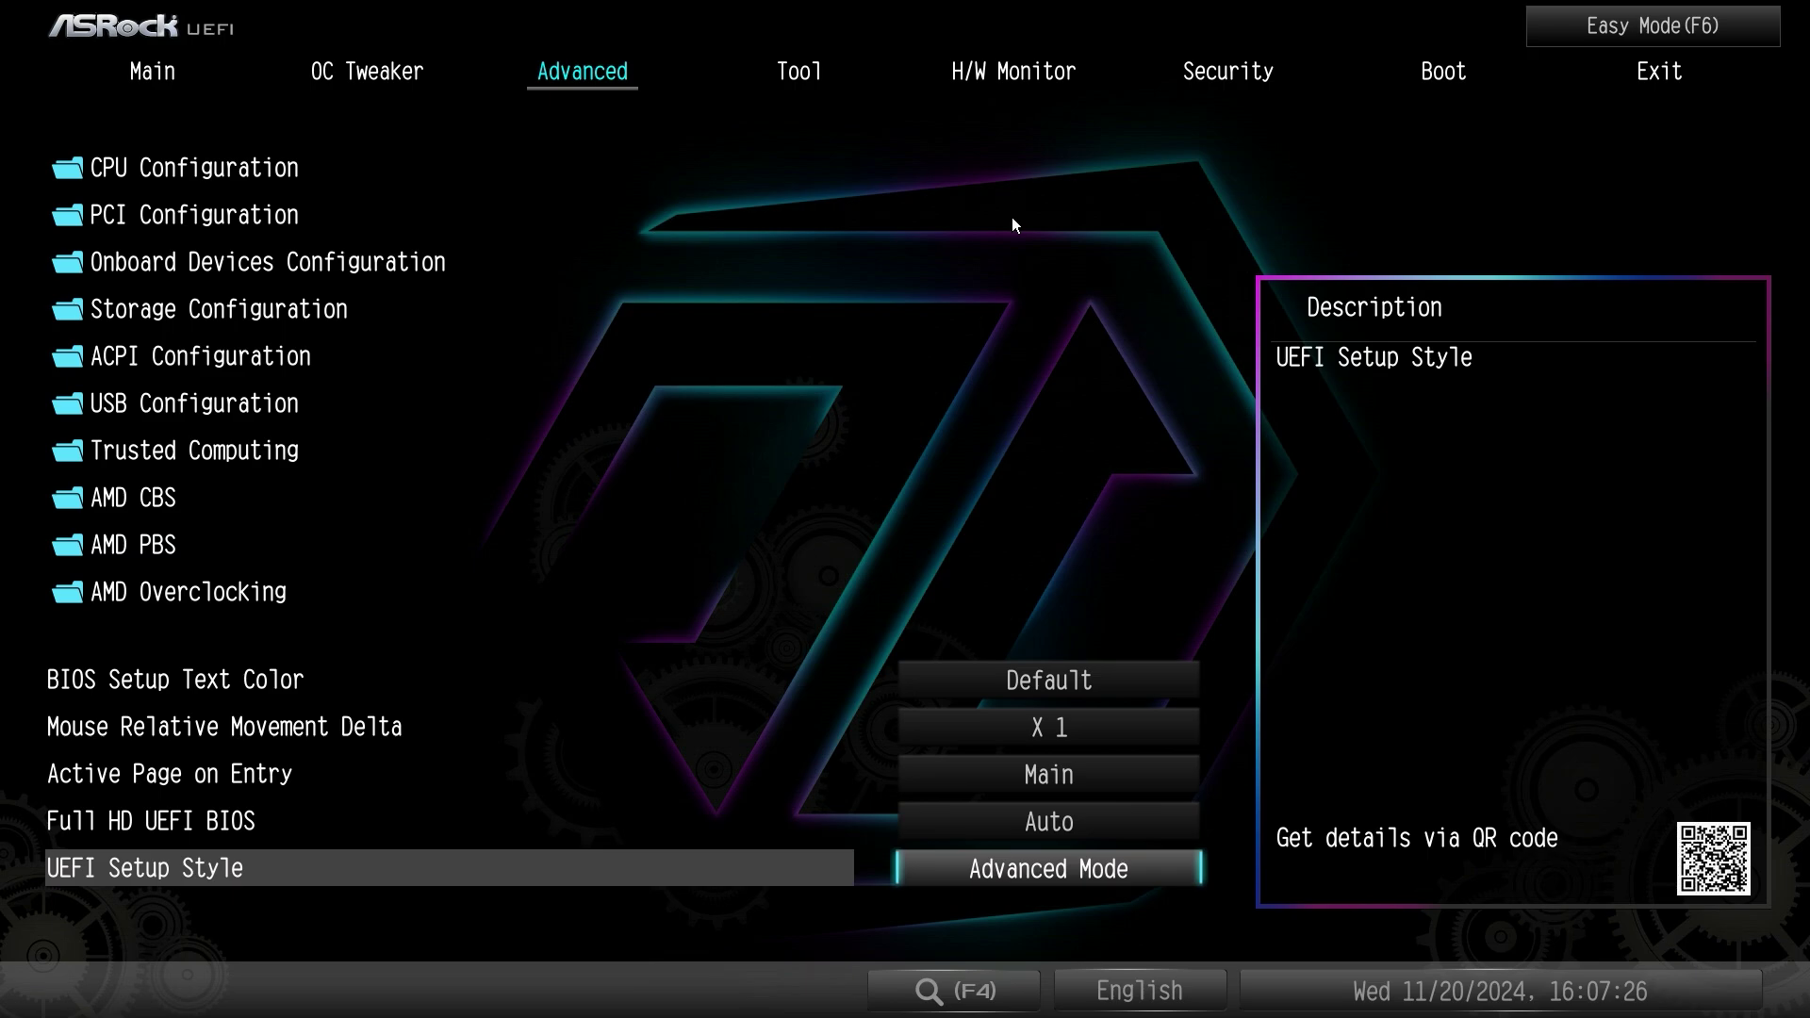
key("Return")
key("Down")
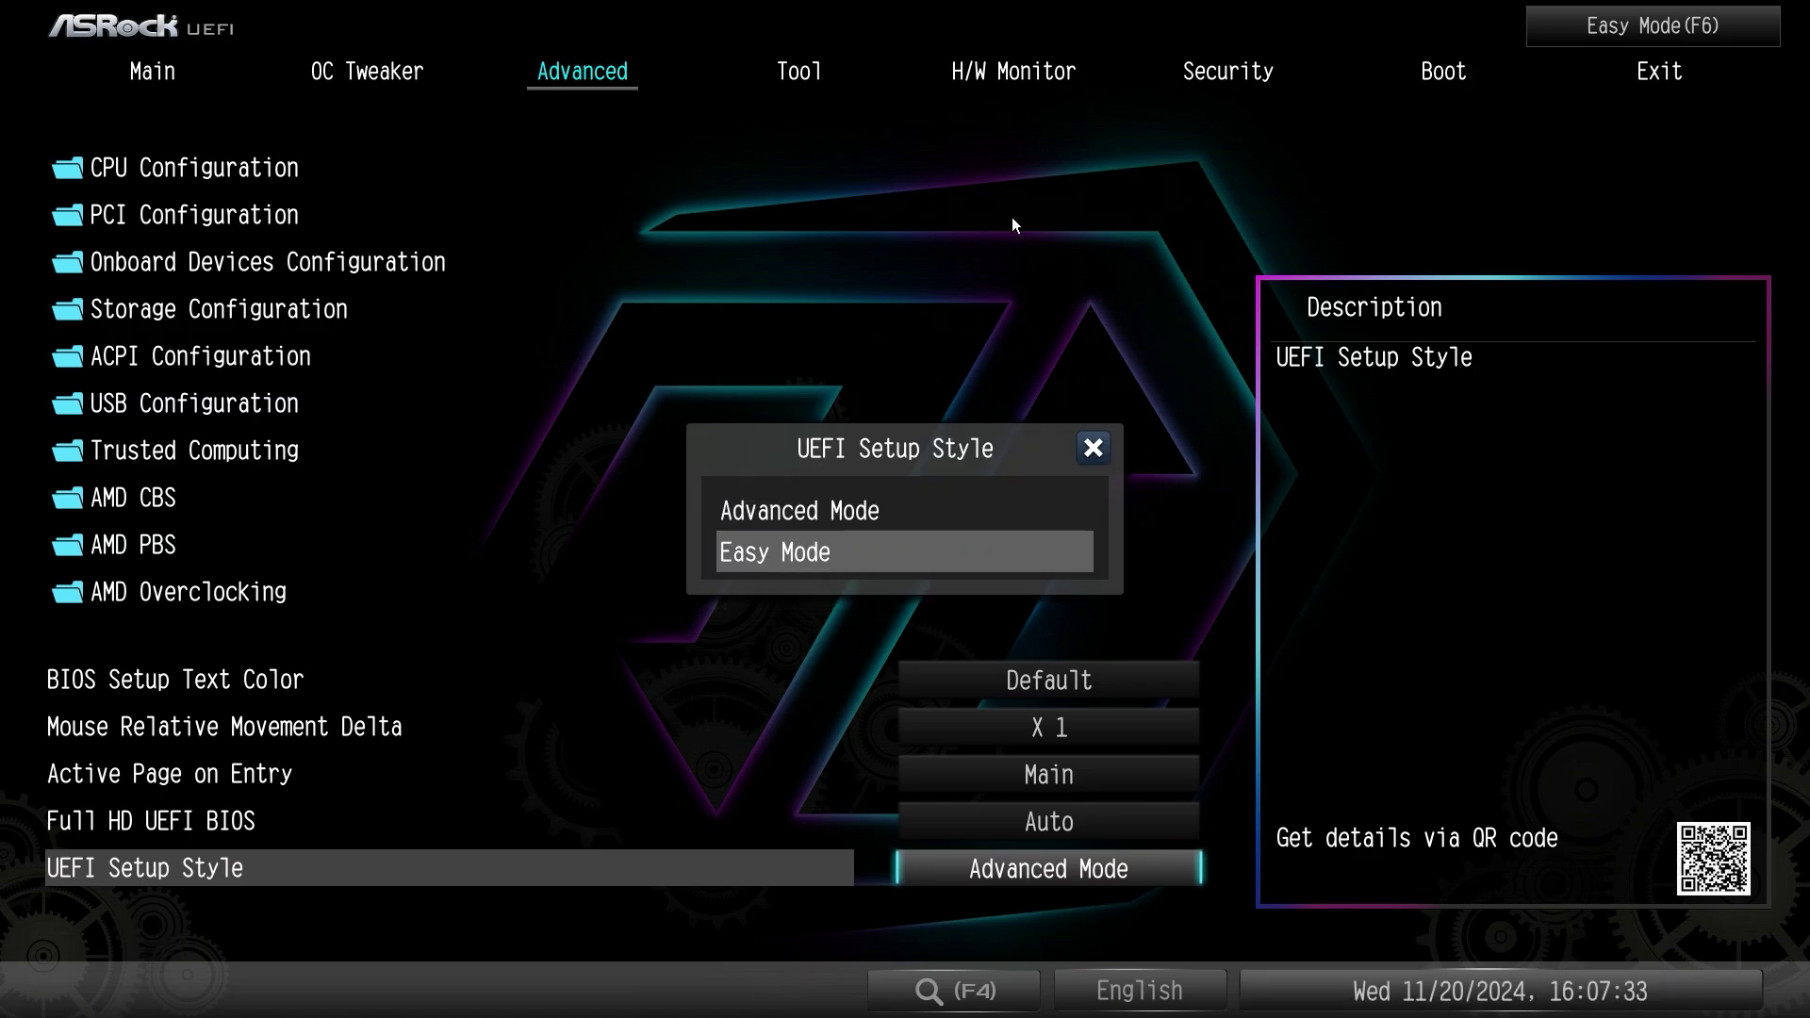
key("Escape")
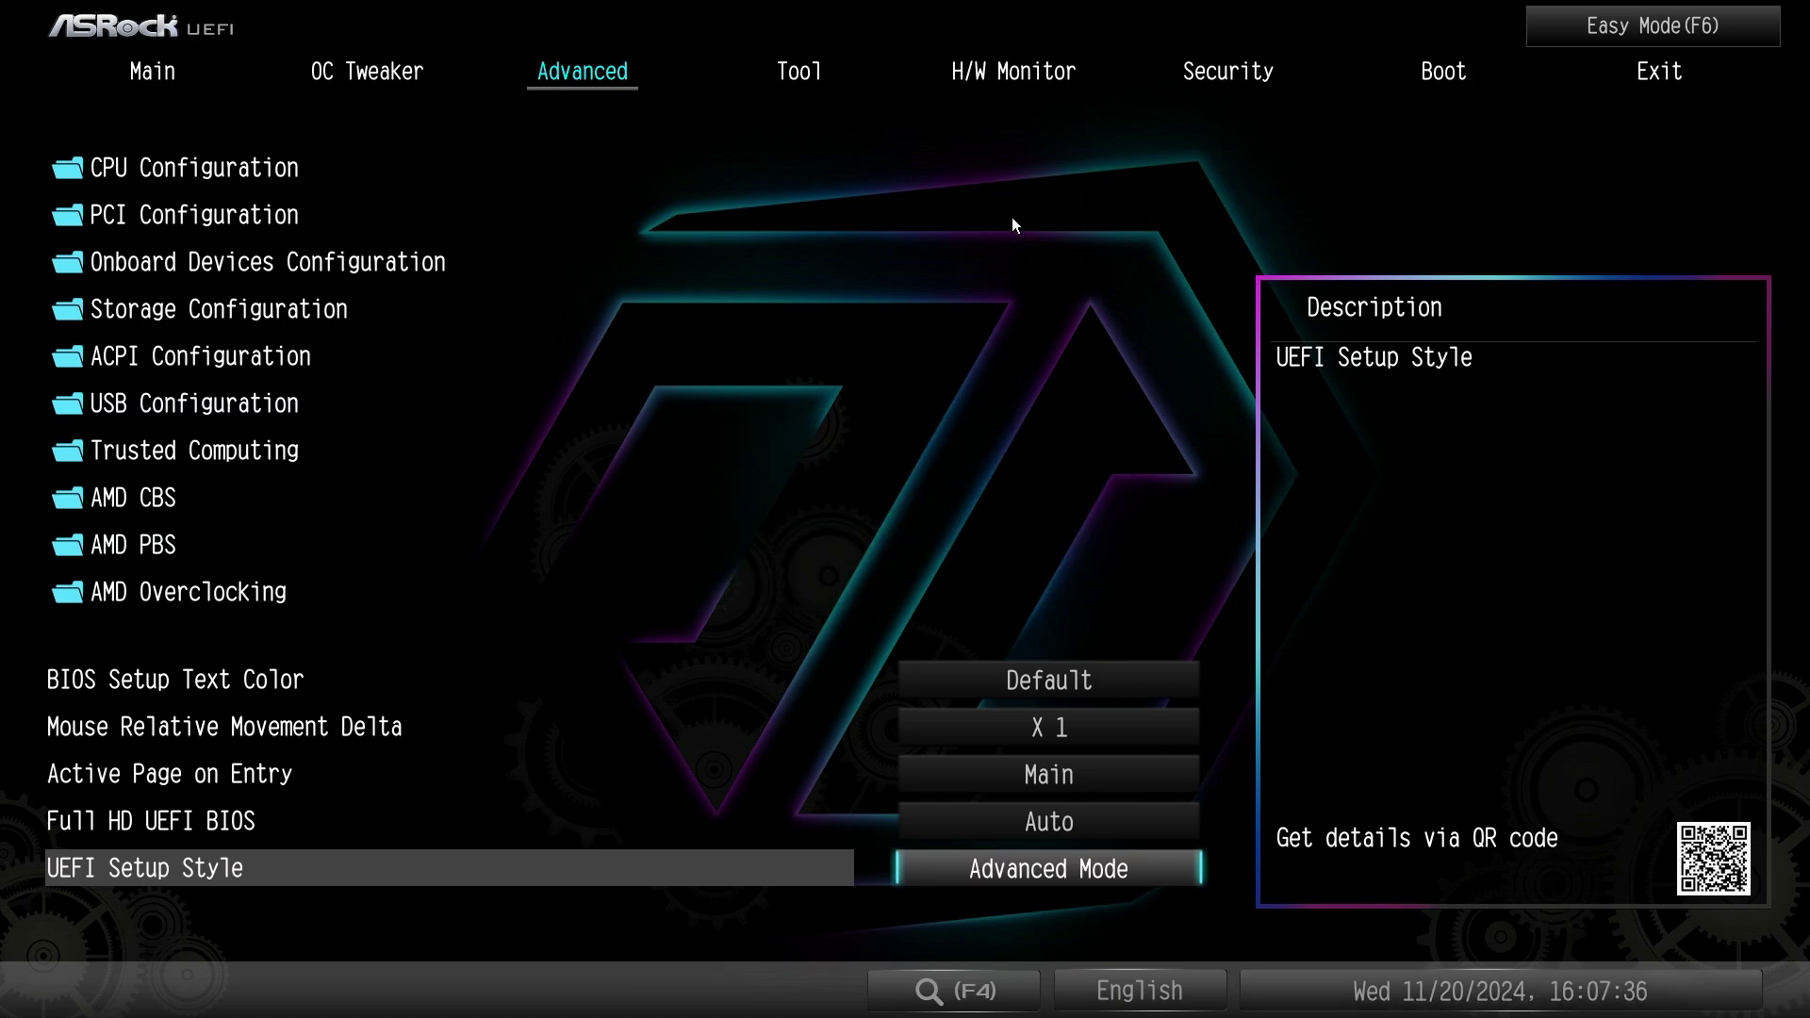
key("Right")
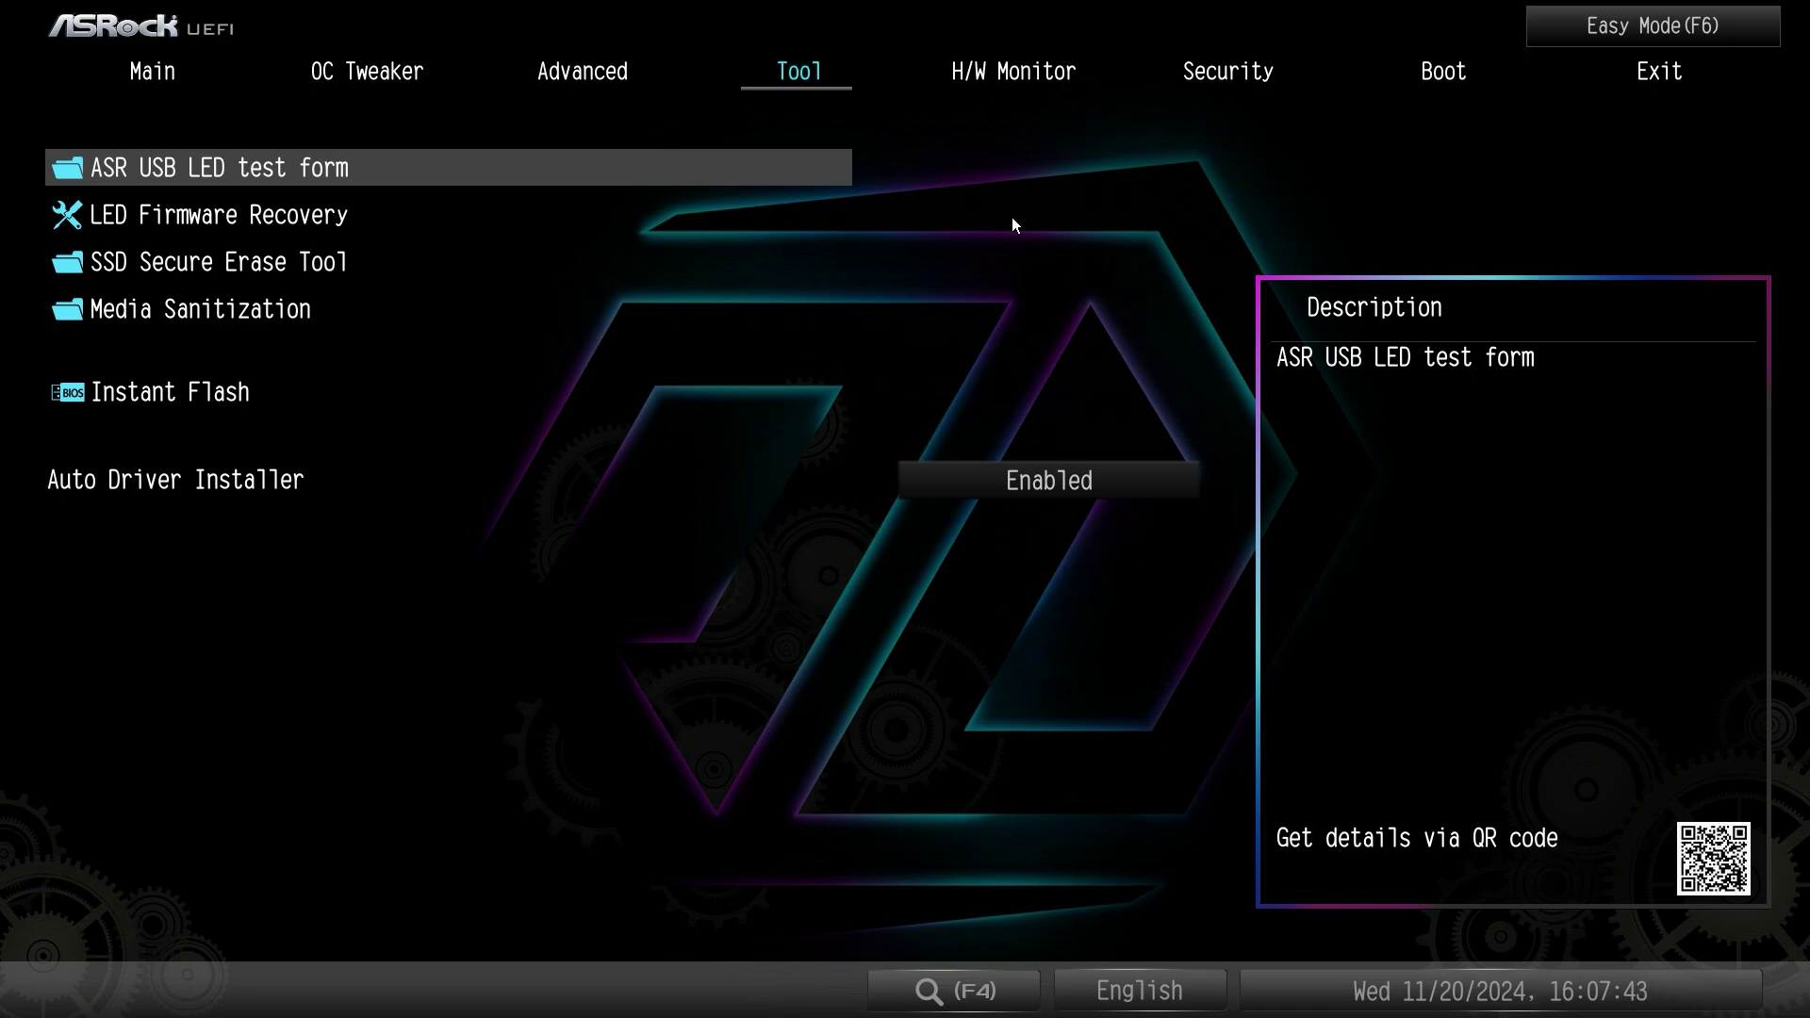
- Step through the Tool entries and leave Auto Driver Installer Enabled
key("Down")
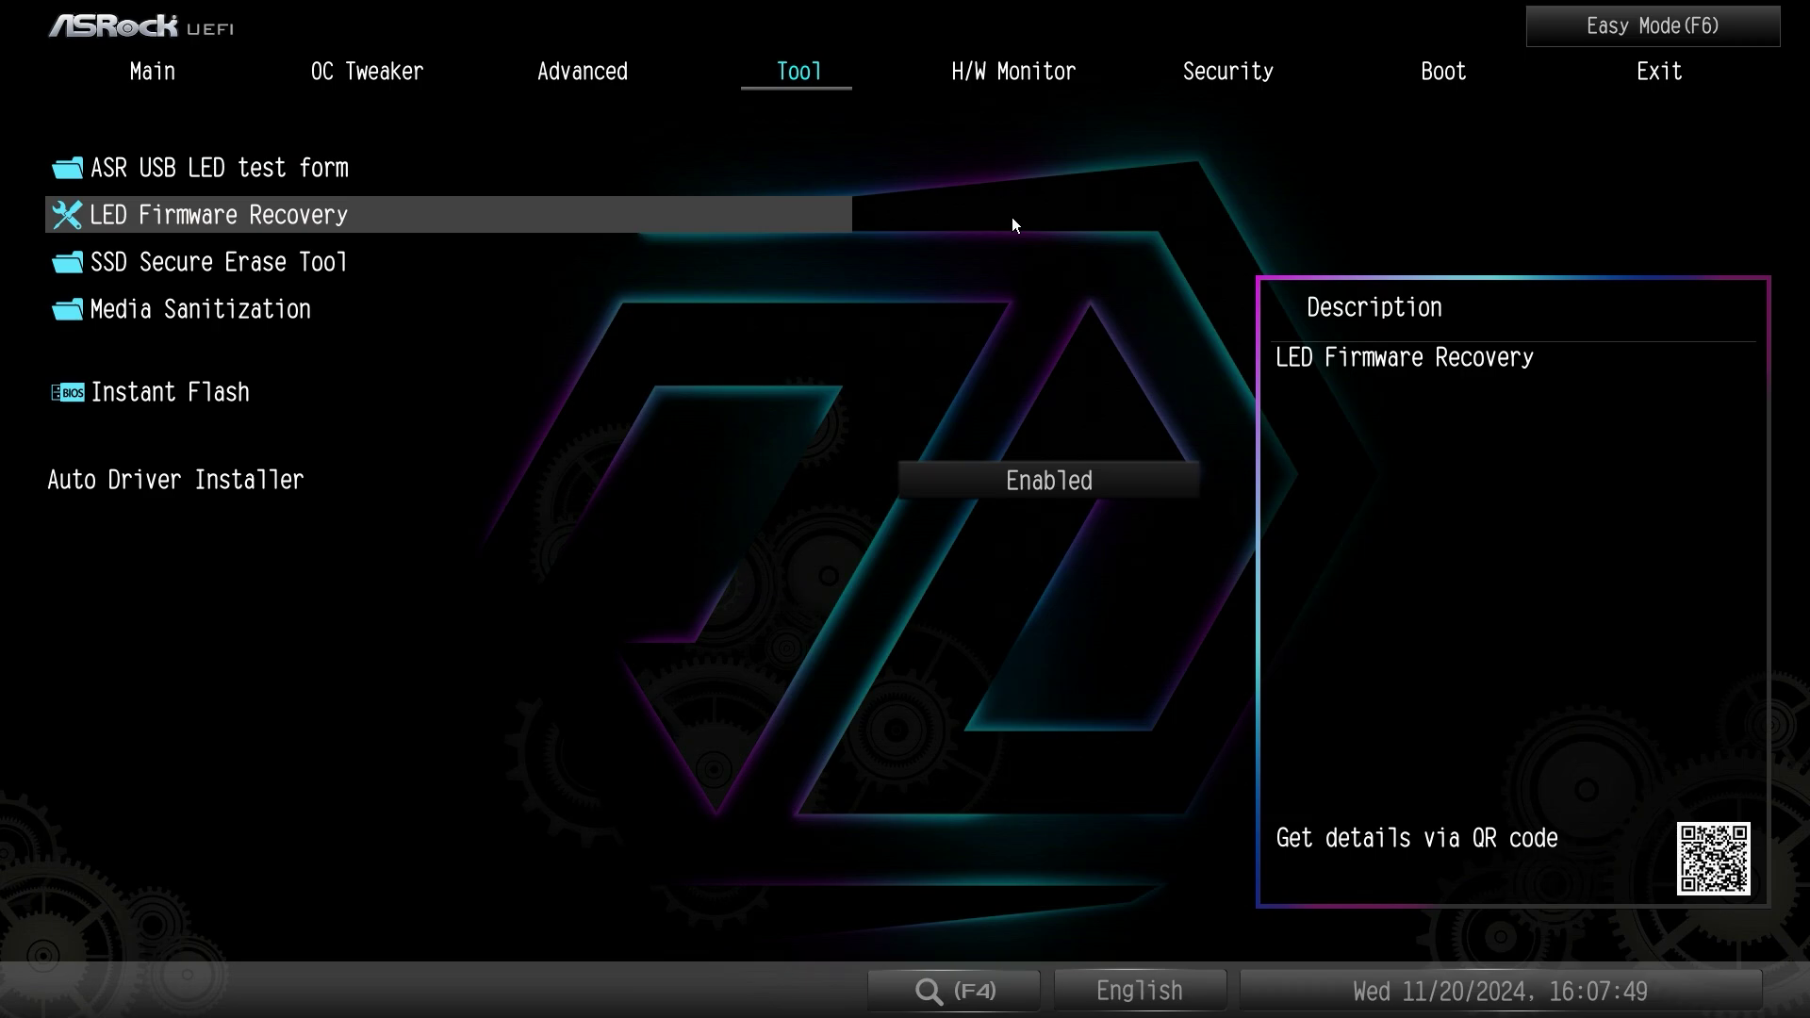
key("Down")
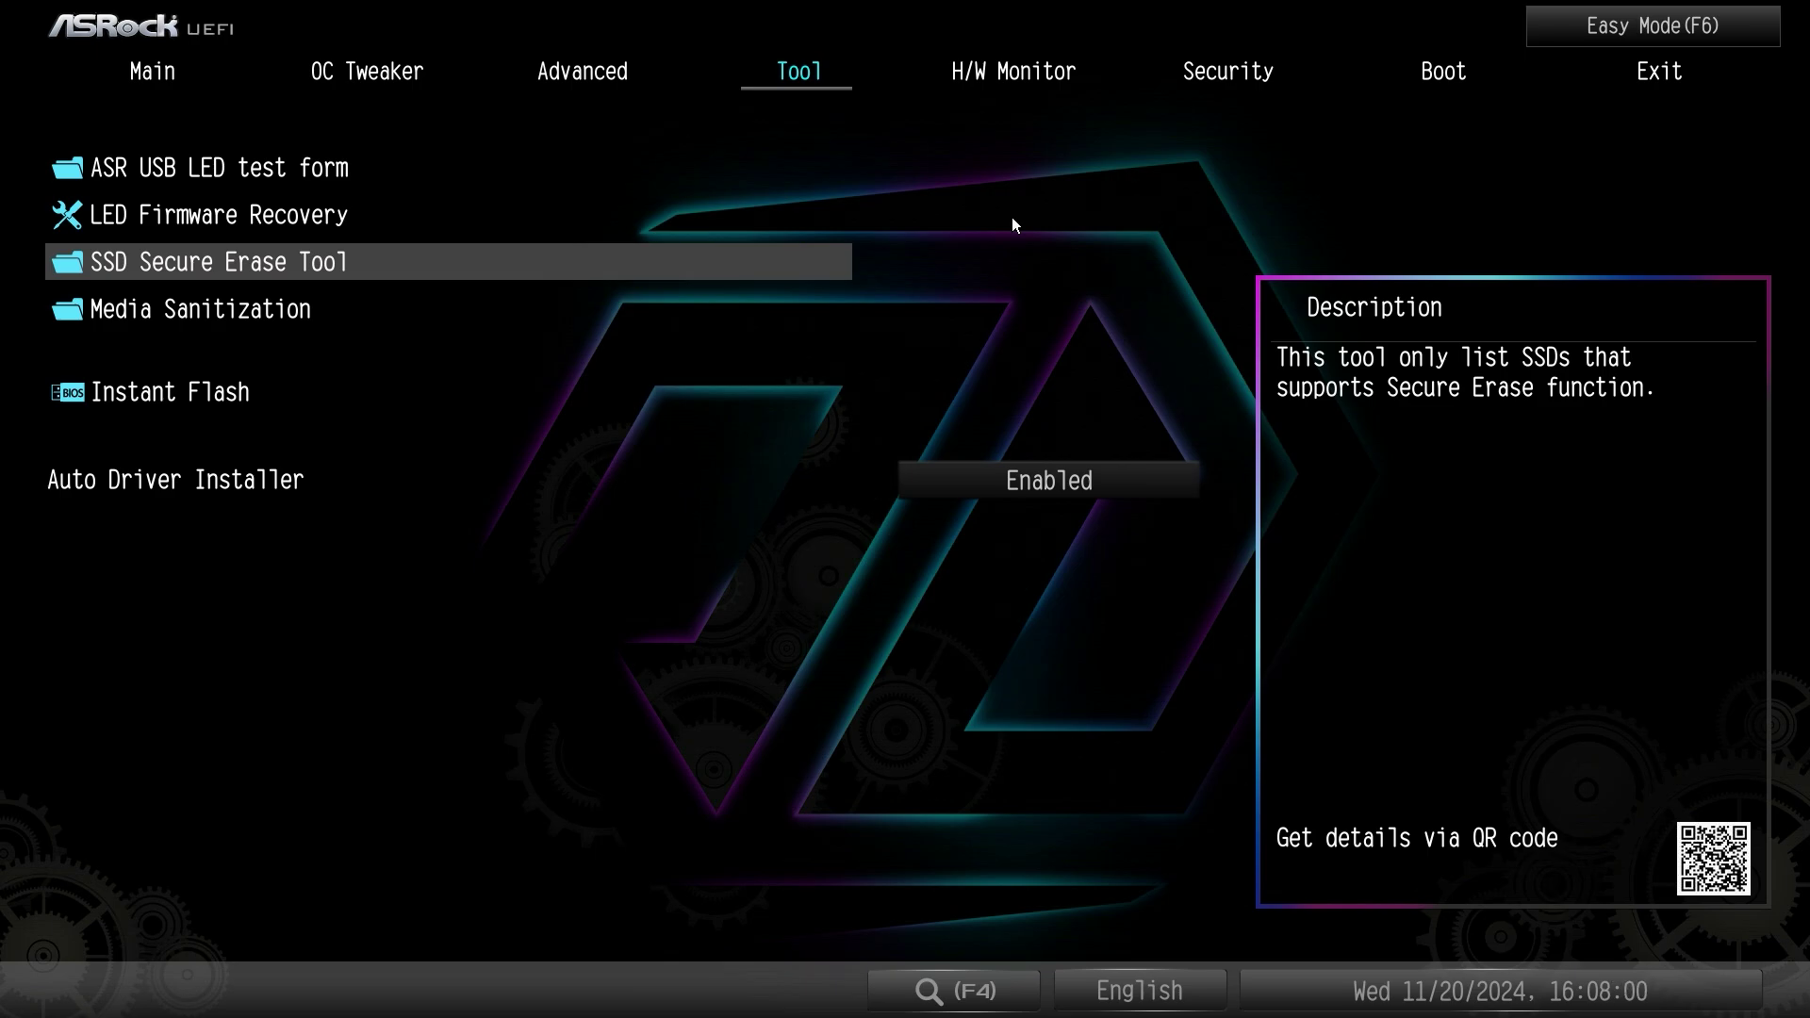
key("Down")
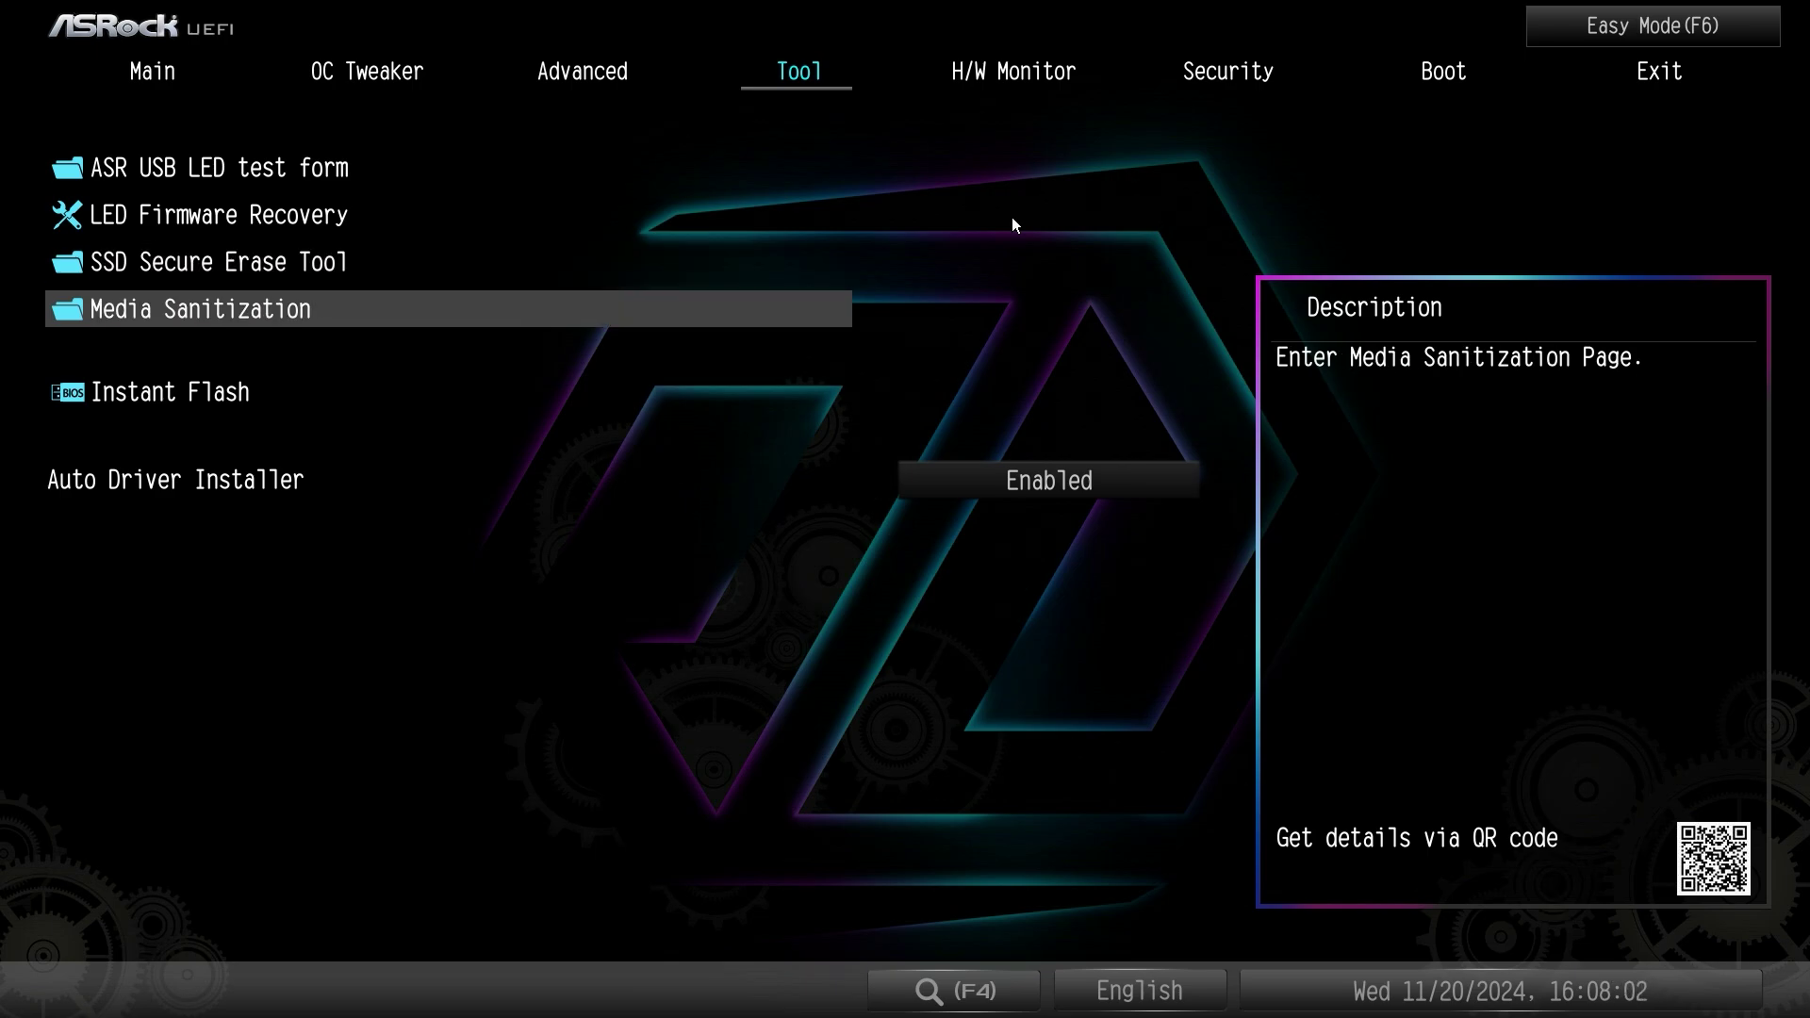
key("Down")
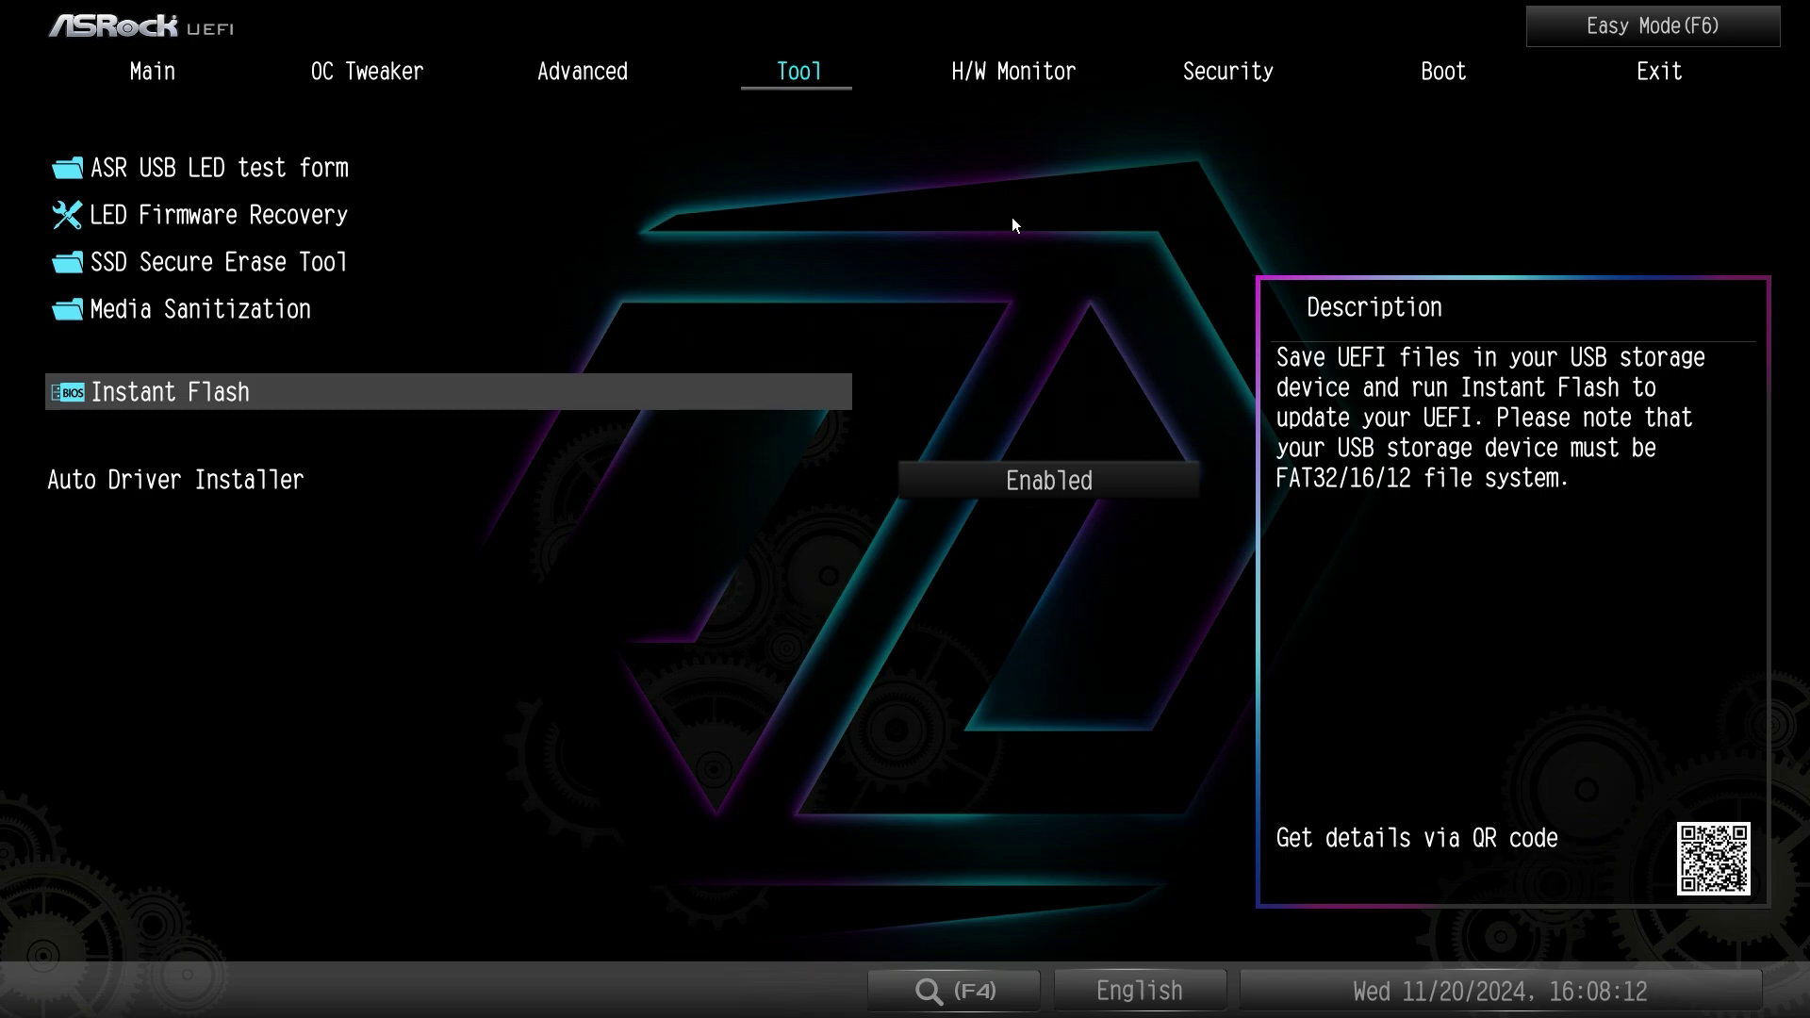
key("Down")
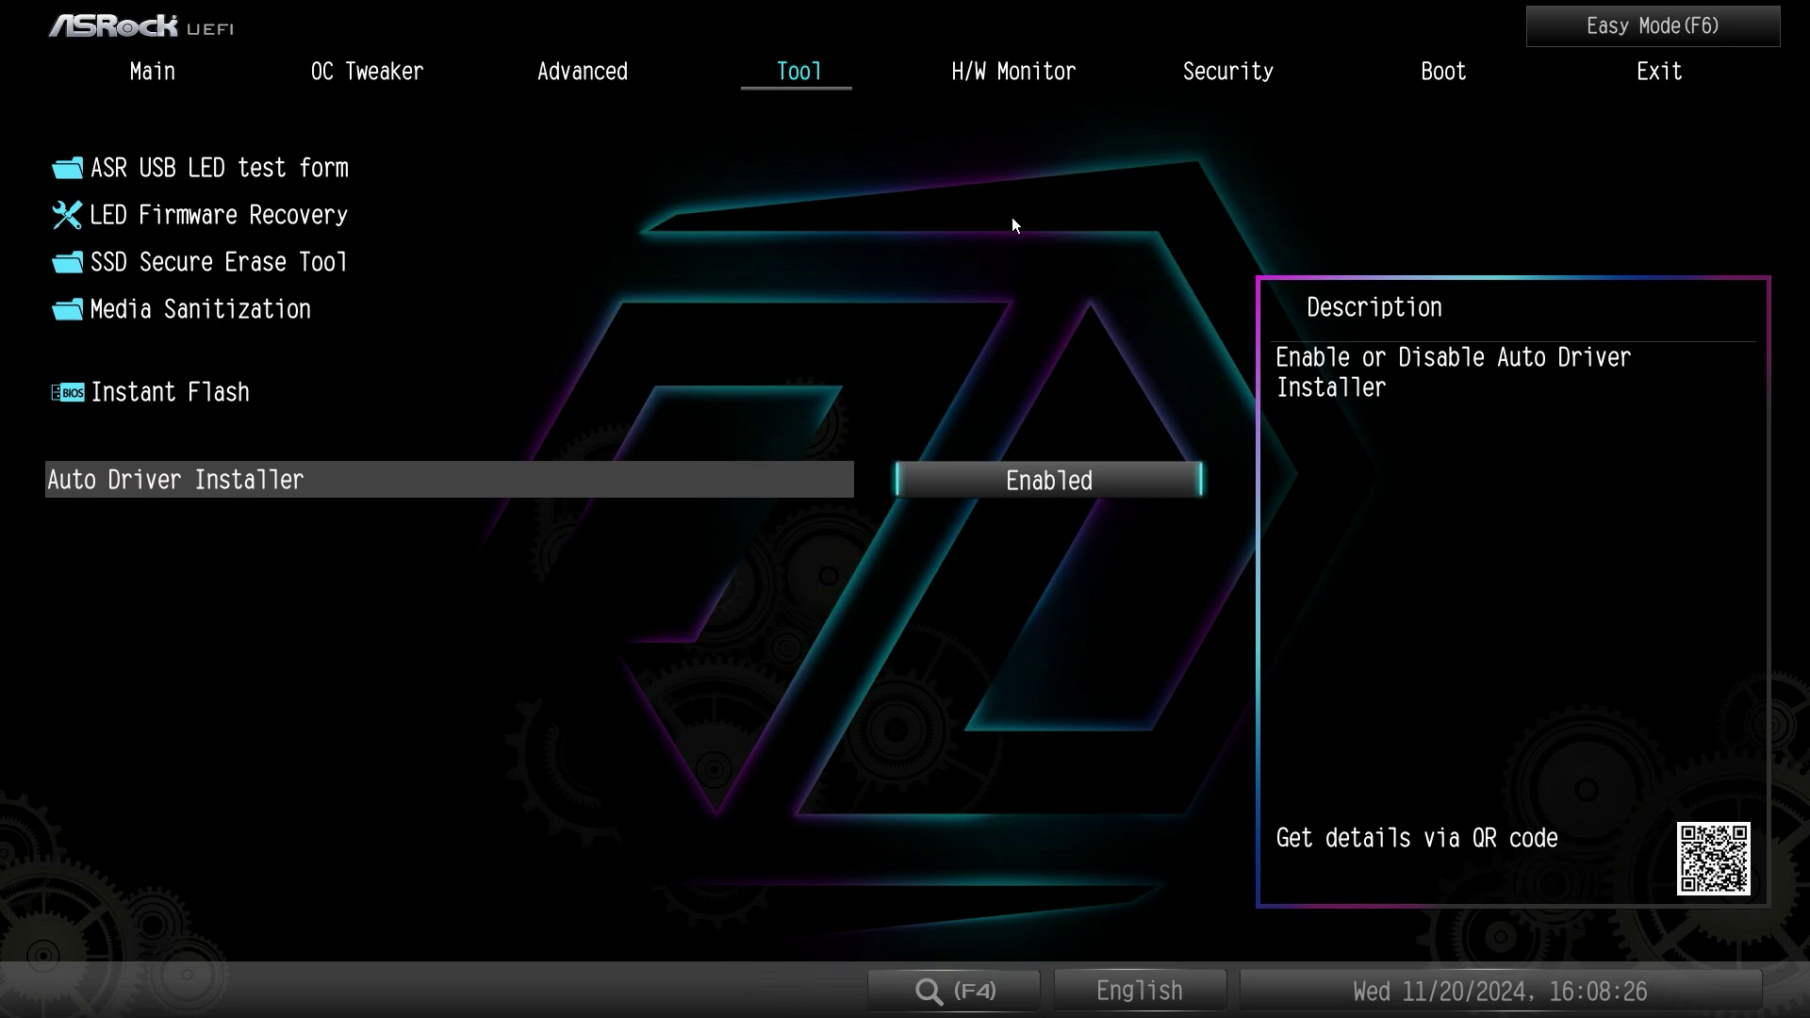
key("Return")
key("Up")
key("Escape")
key("Escape")
- Decline Discard Changes and Exit and show H/W Monitor: CPU 41.0 °C, CPU Fan 1 at 658 RPM
key("Right")
key("Return")
key("Right")
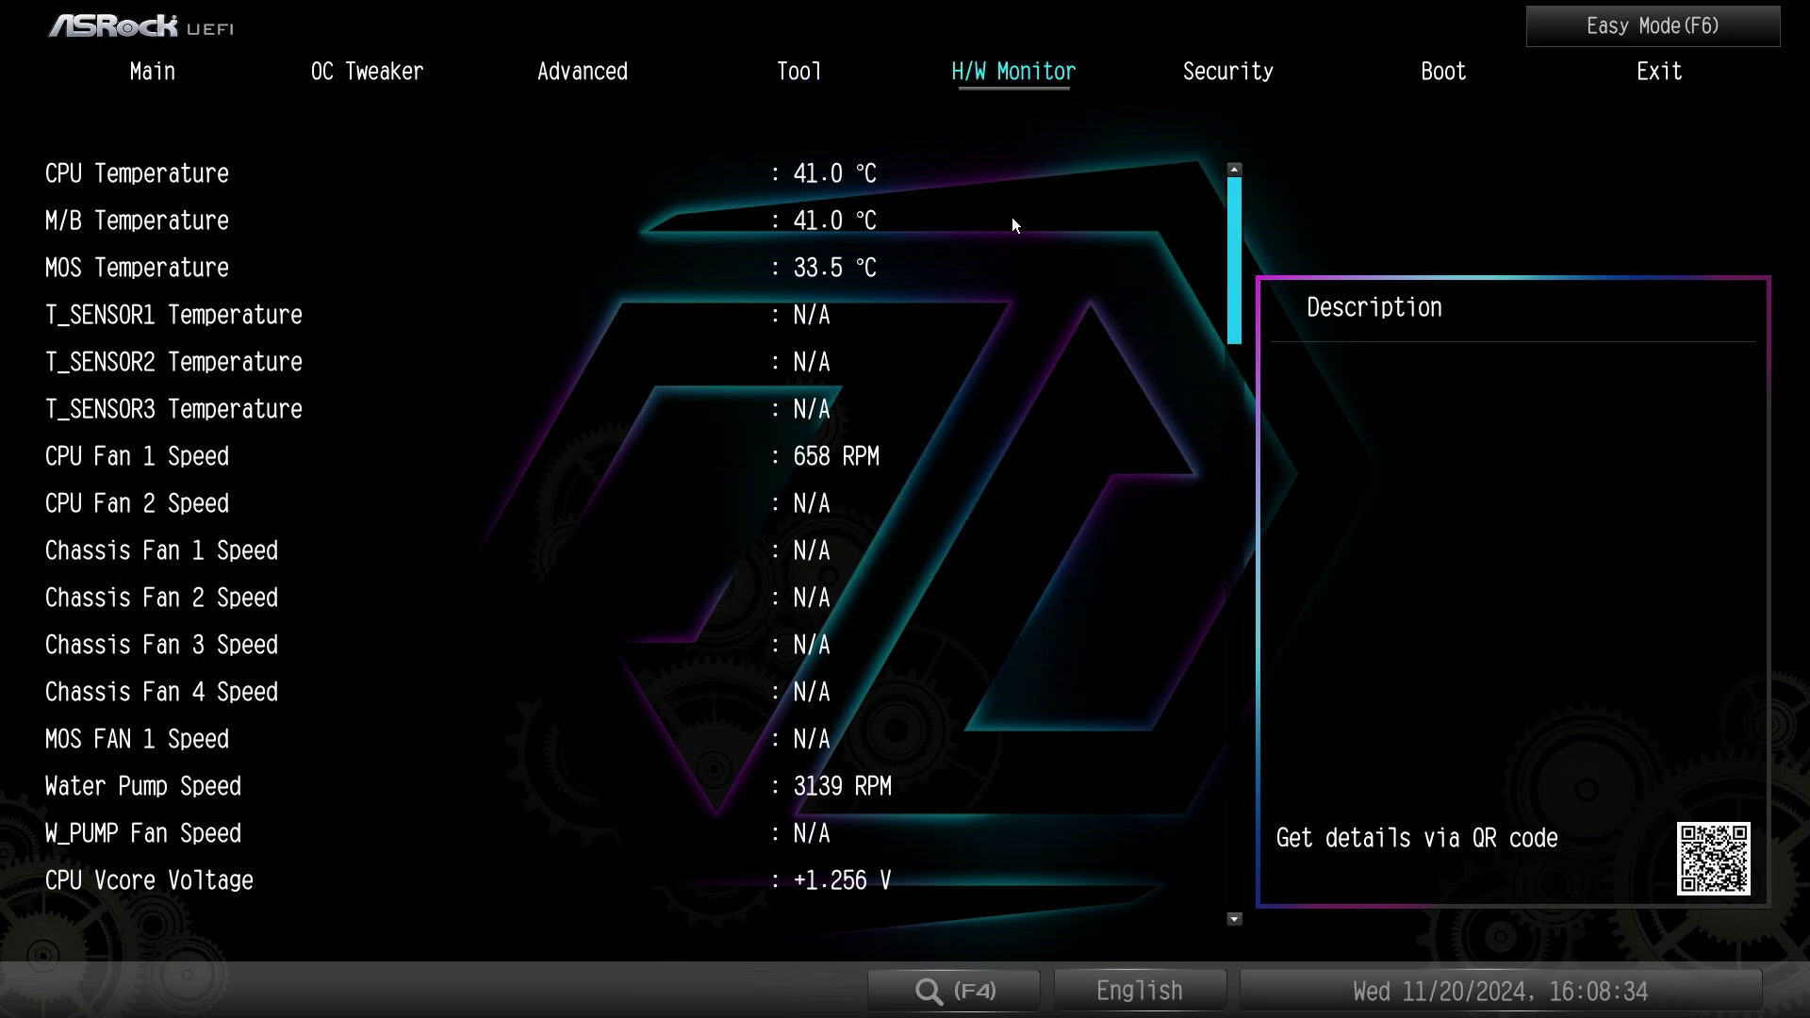
- Scroll down through the H/W Monitor fan control settings to FanTuning
scroll(1014, 224, "down", 1)
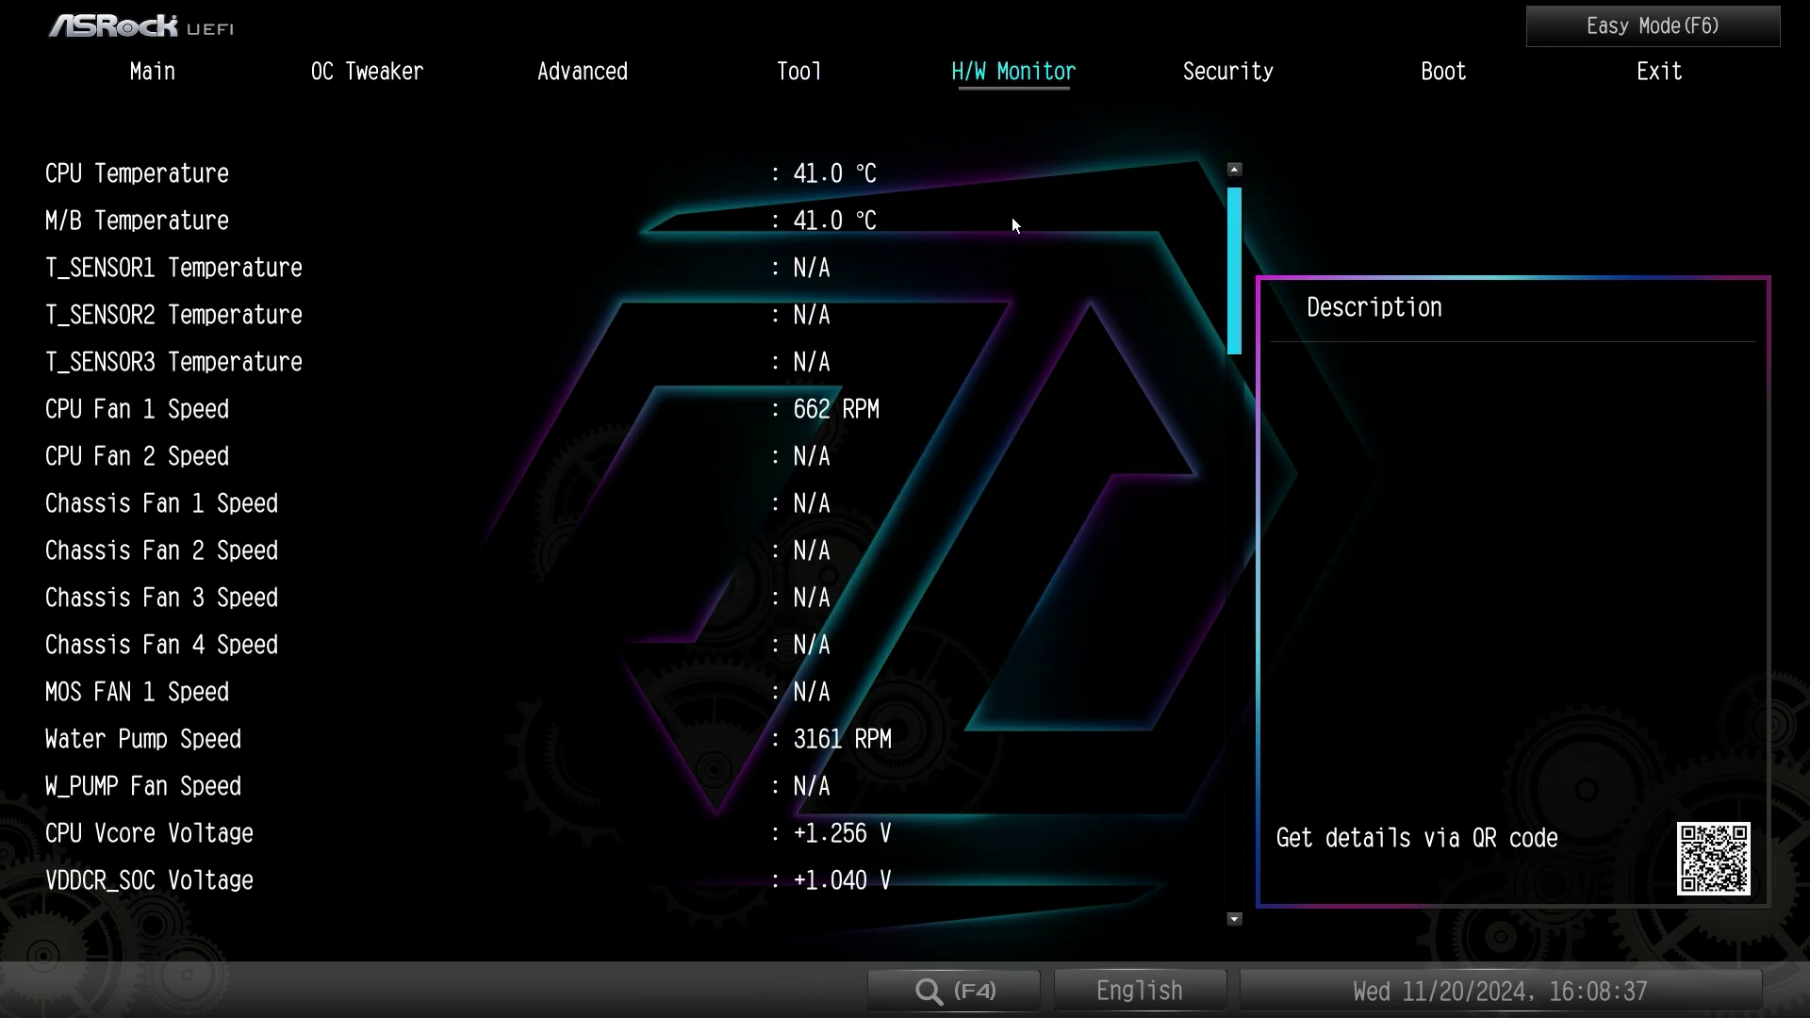
scroll(1014, 225, "down", 7)
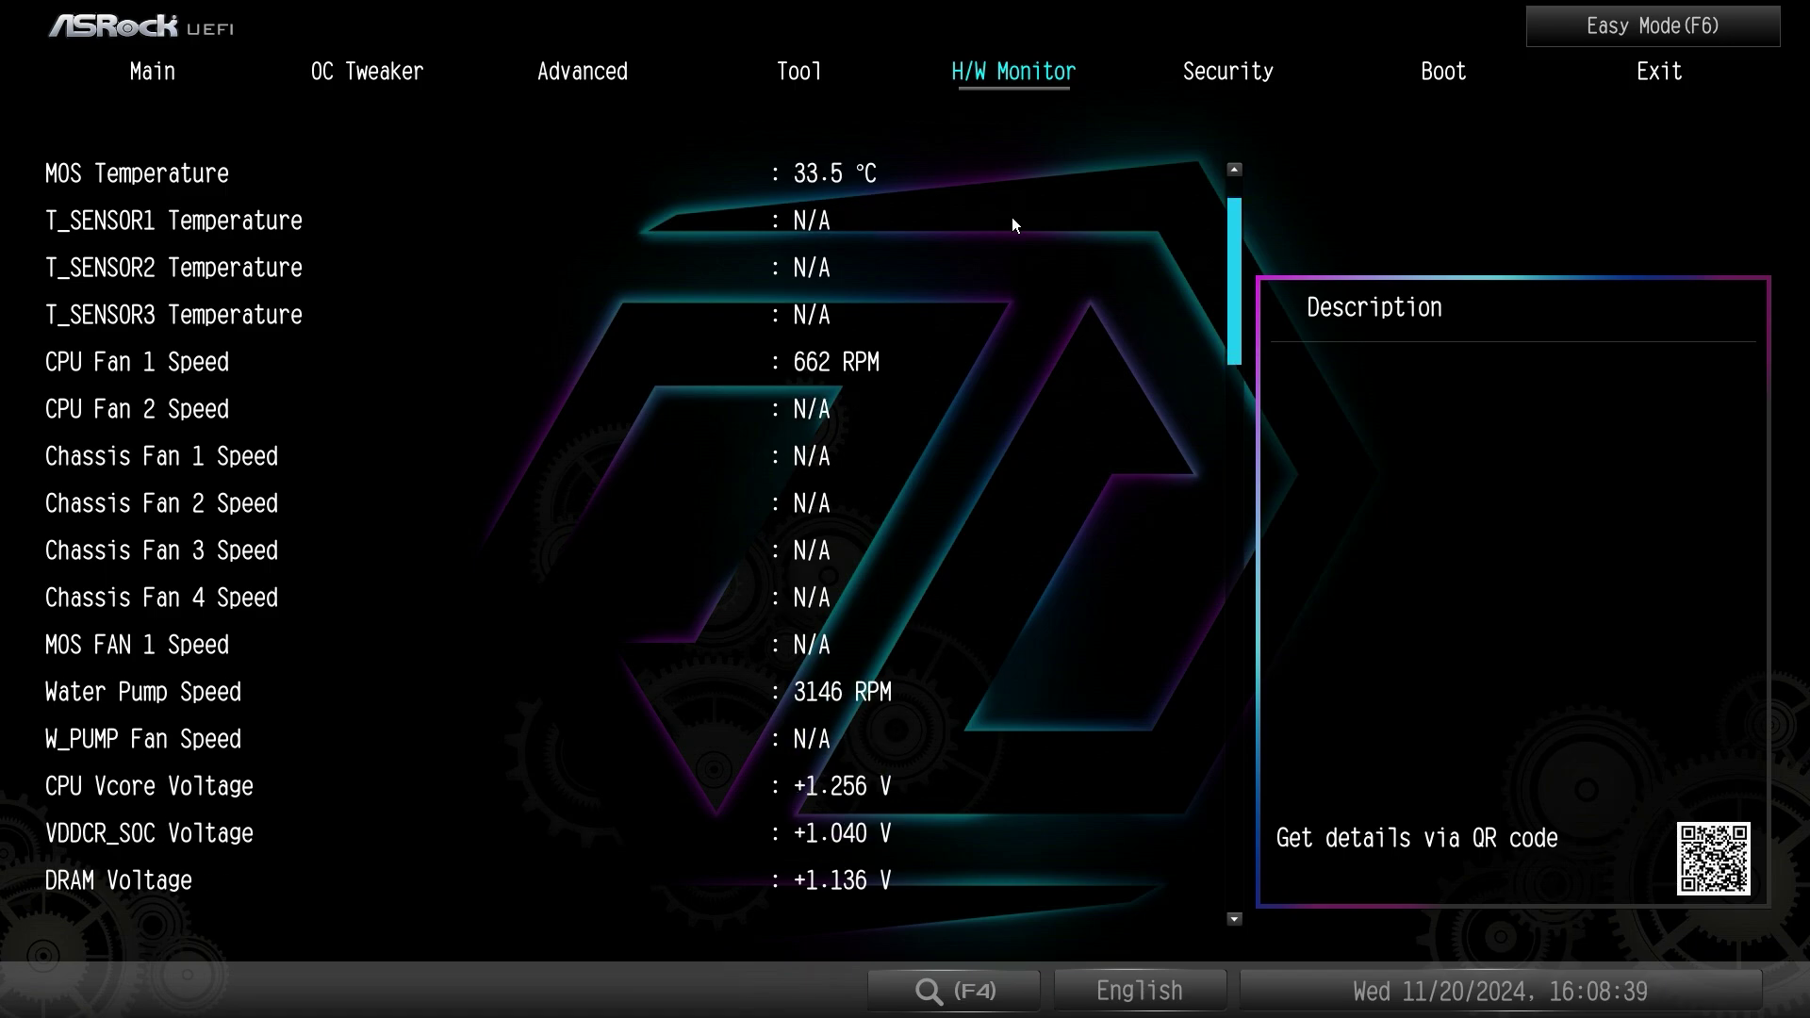
scroll(1014, 224, "down", 10)
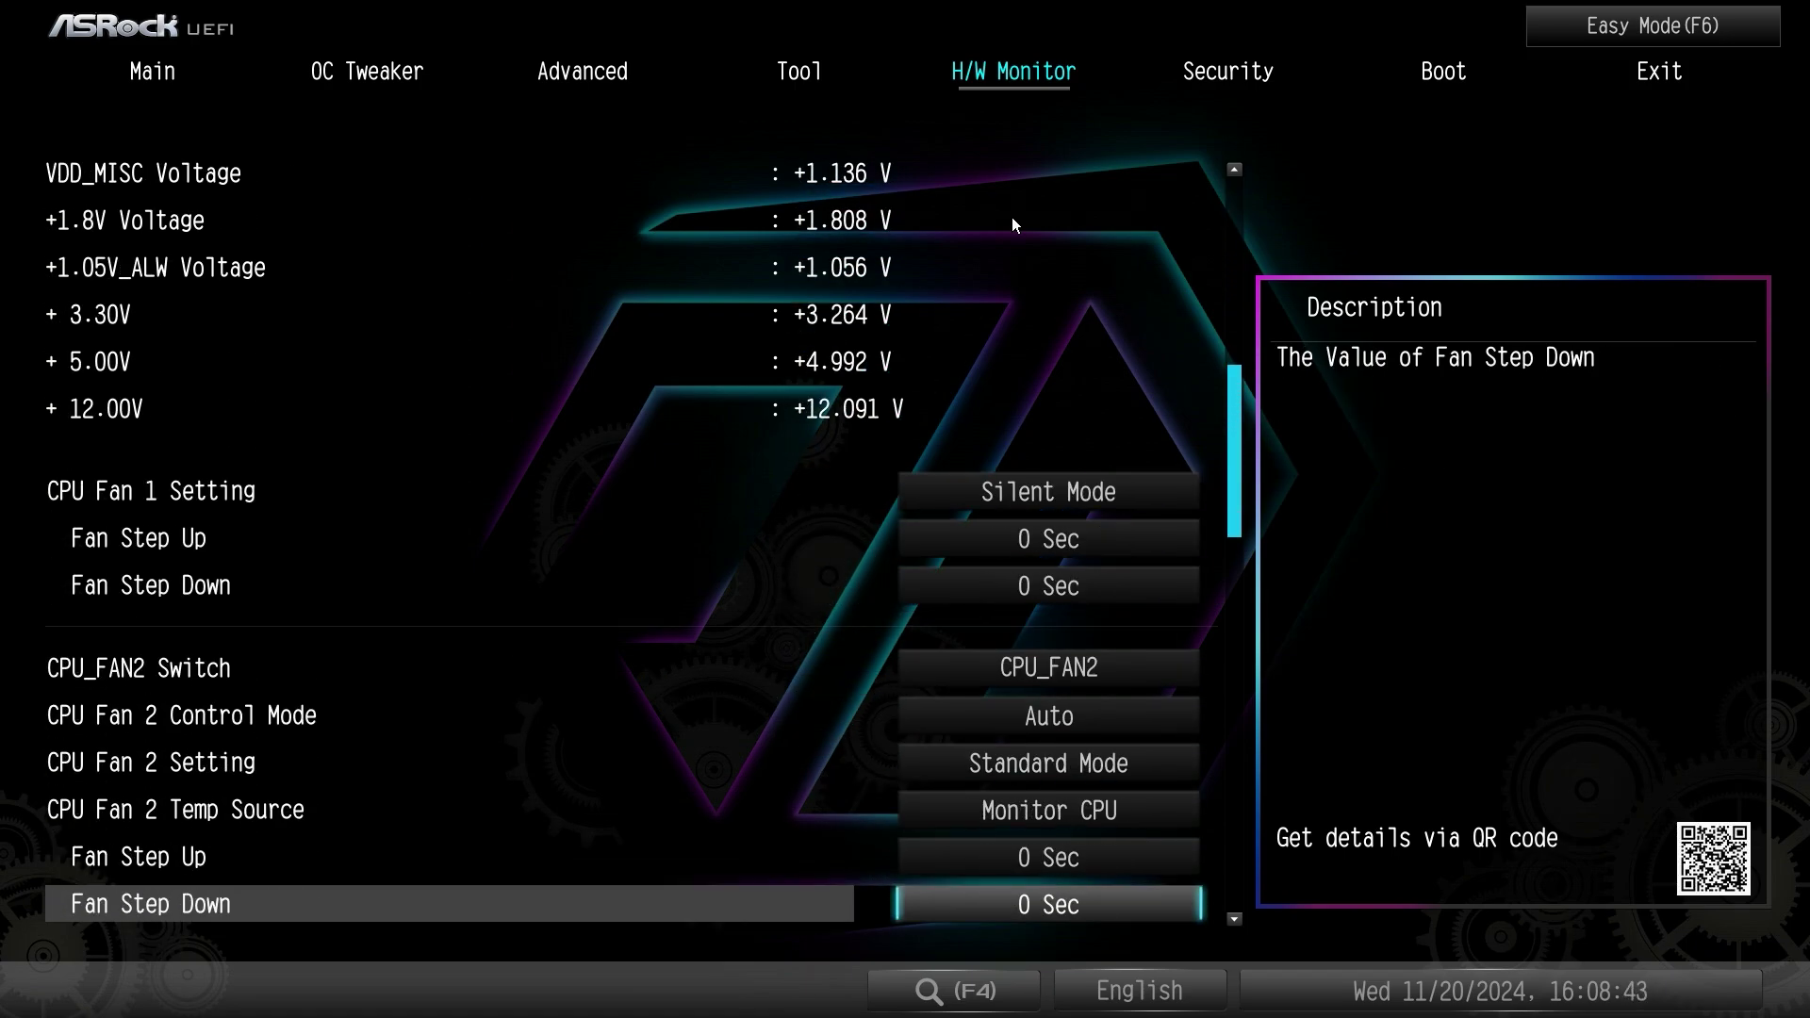
scroll(1013, 225, "down", 5)
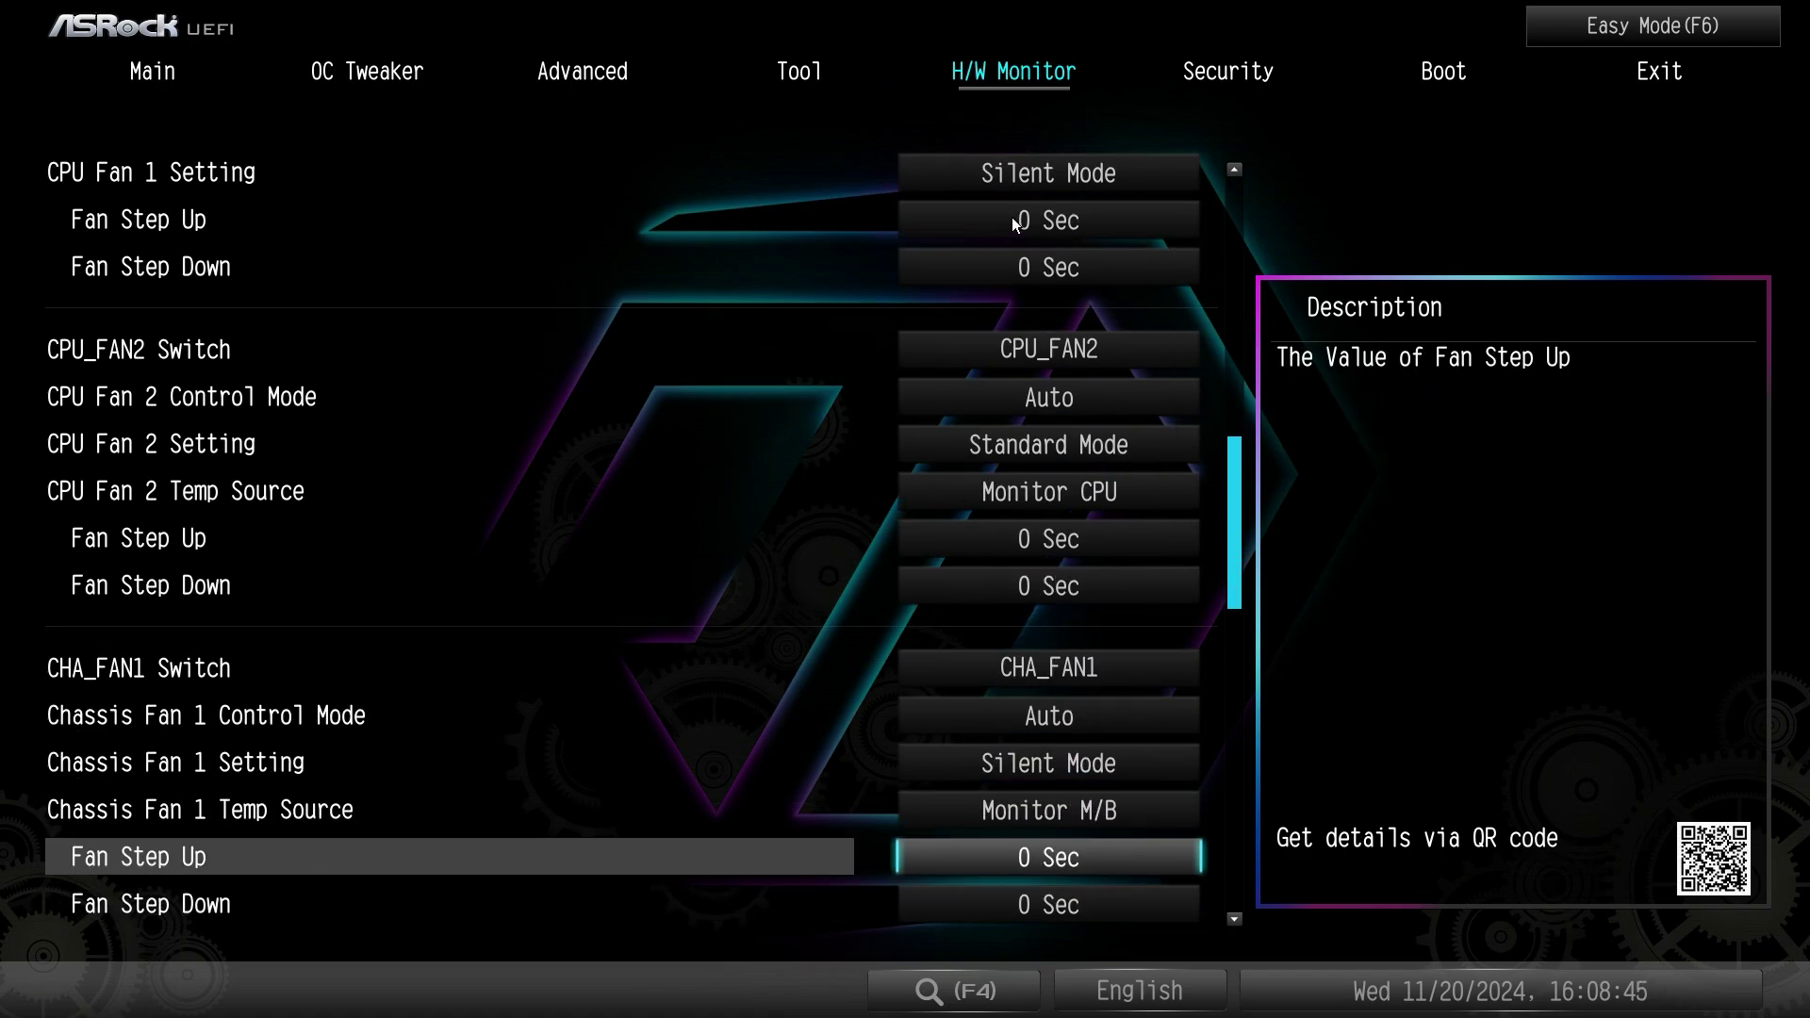
scroll(1013, 224, "up", 13)
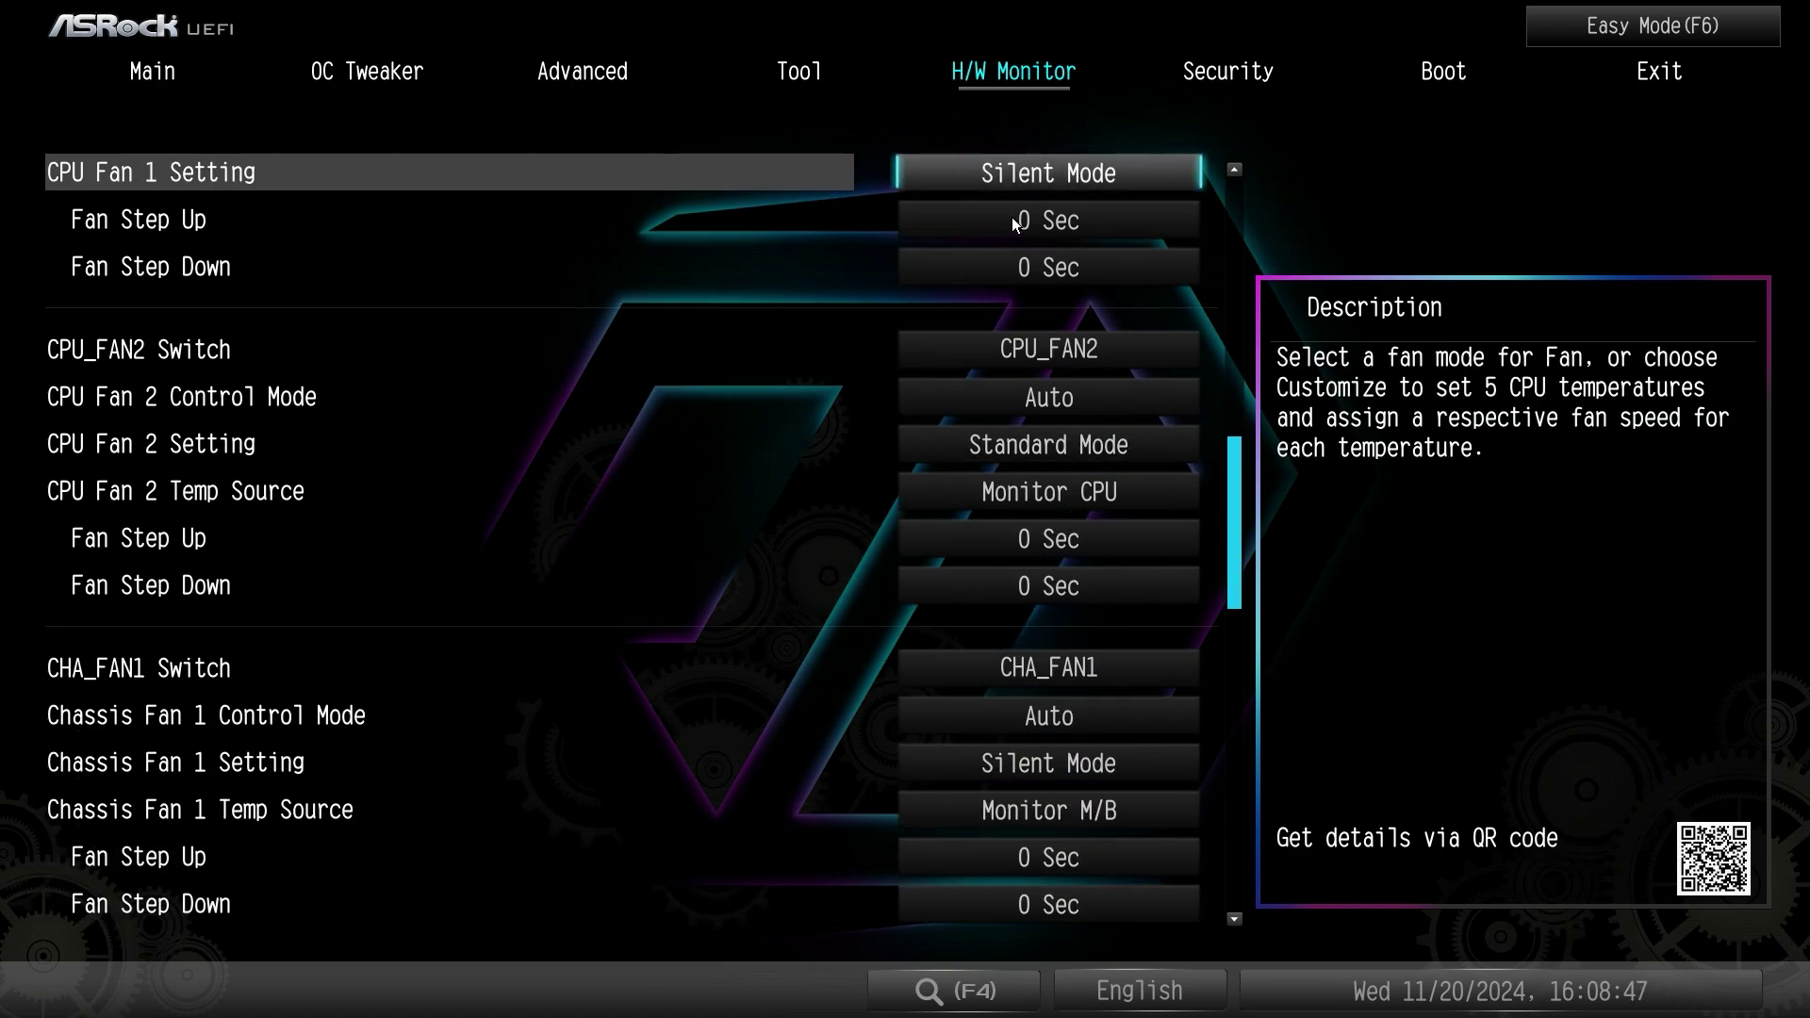
scroll(1013, 225, "down", 10)
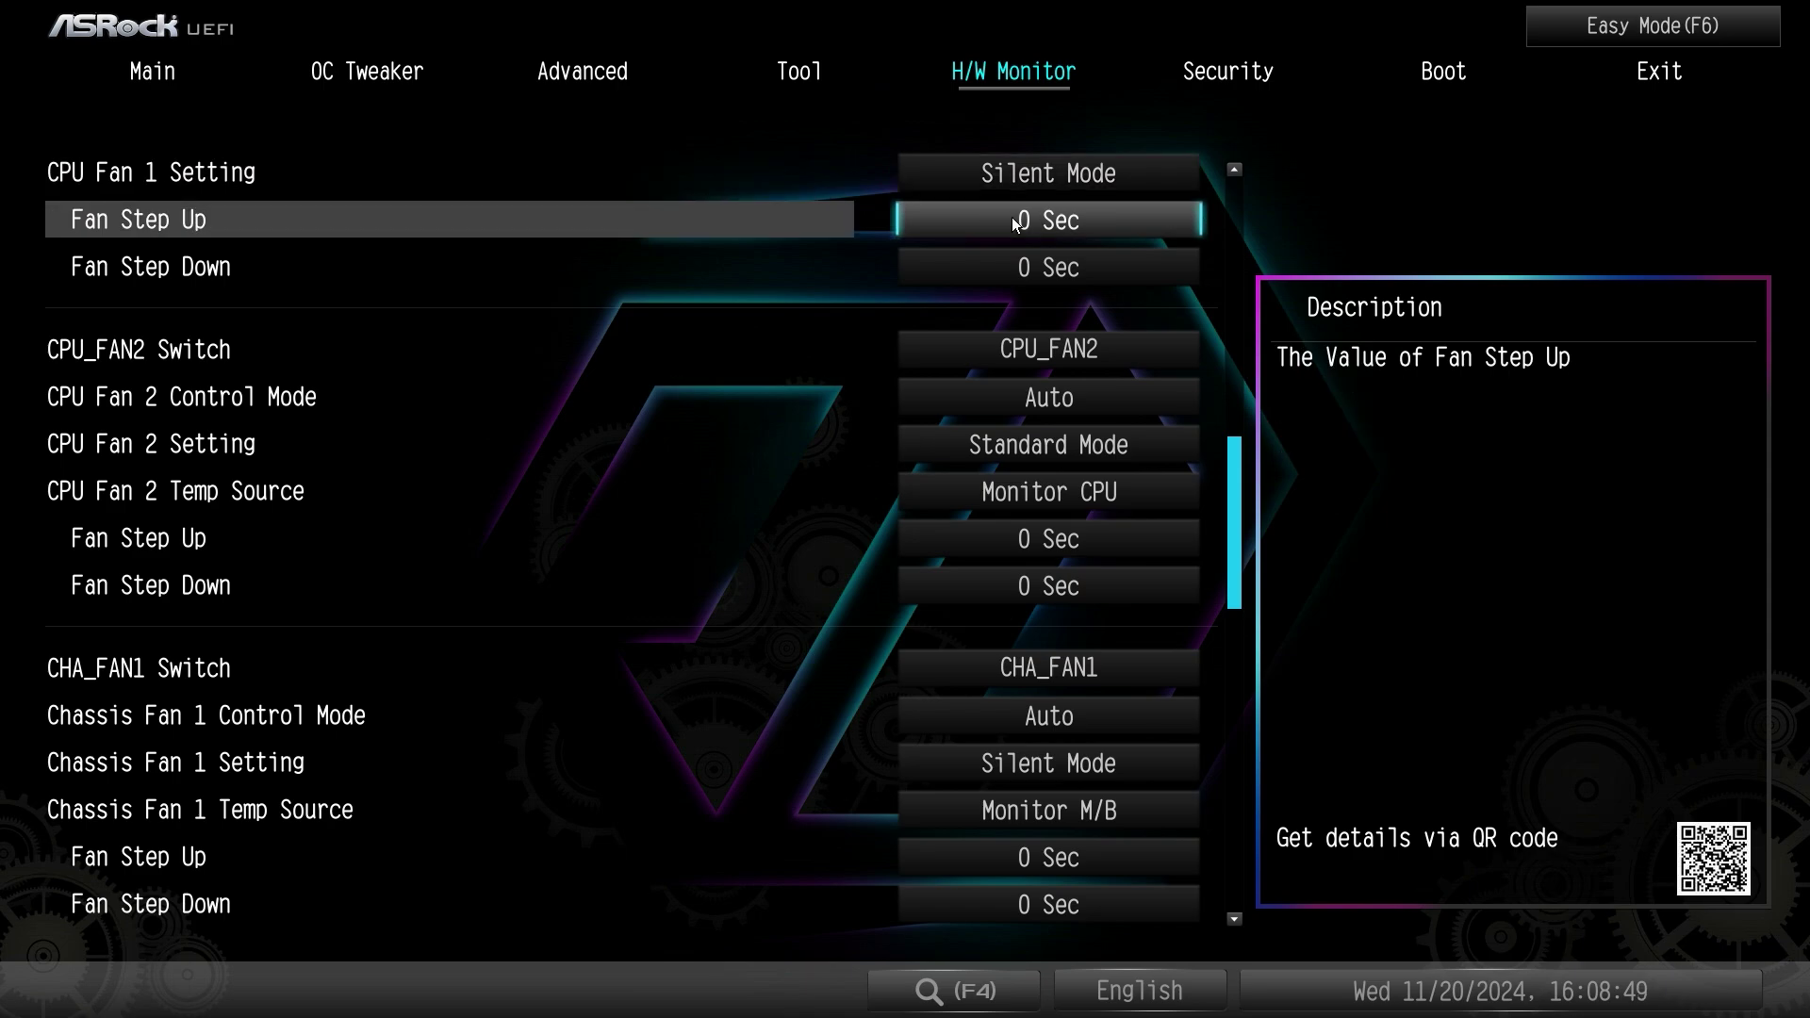
scroll(1013, 224, "down", 15)
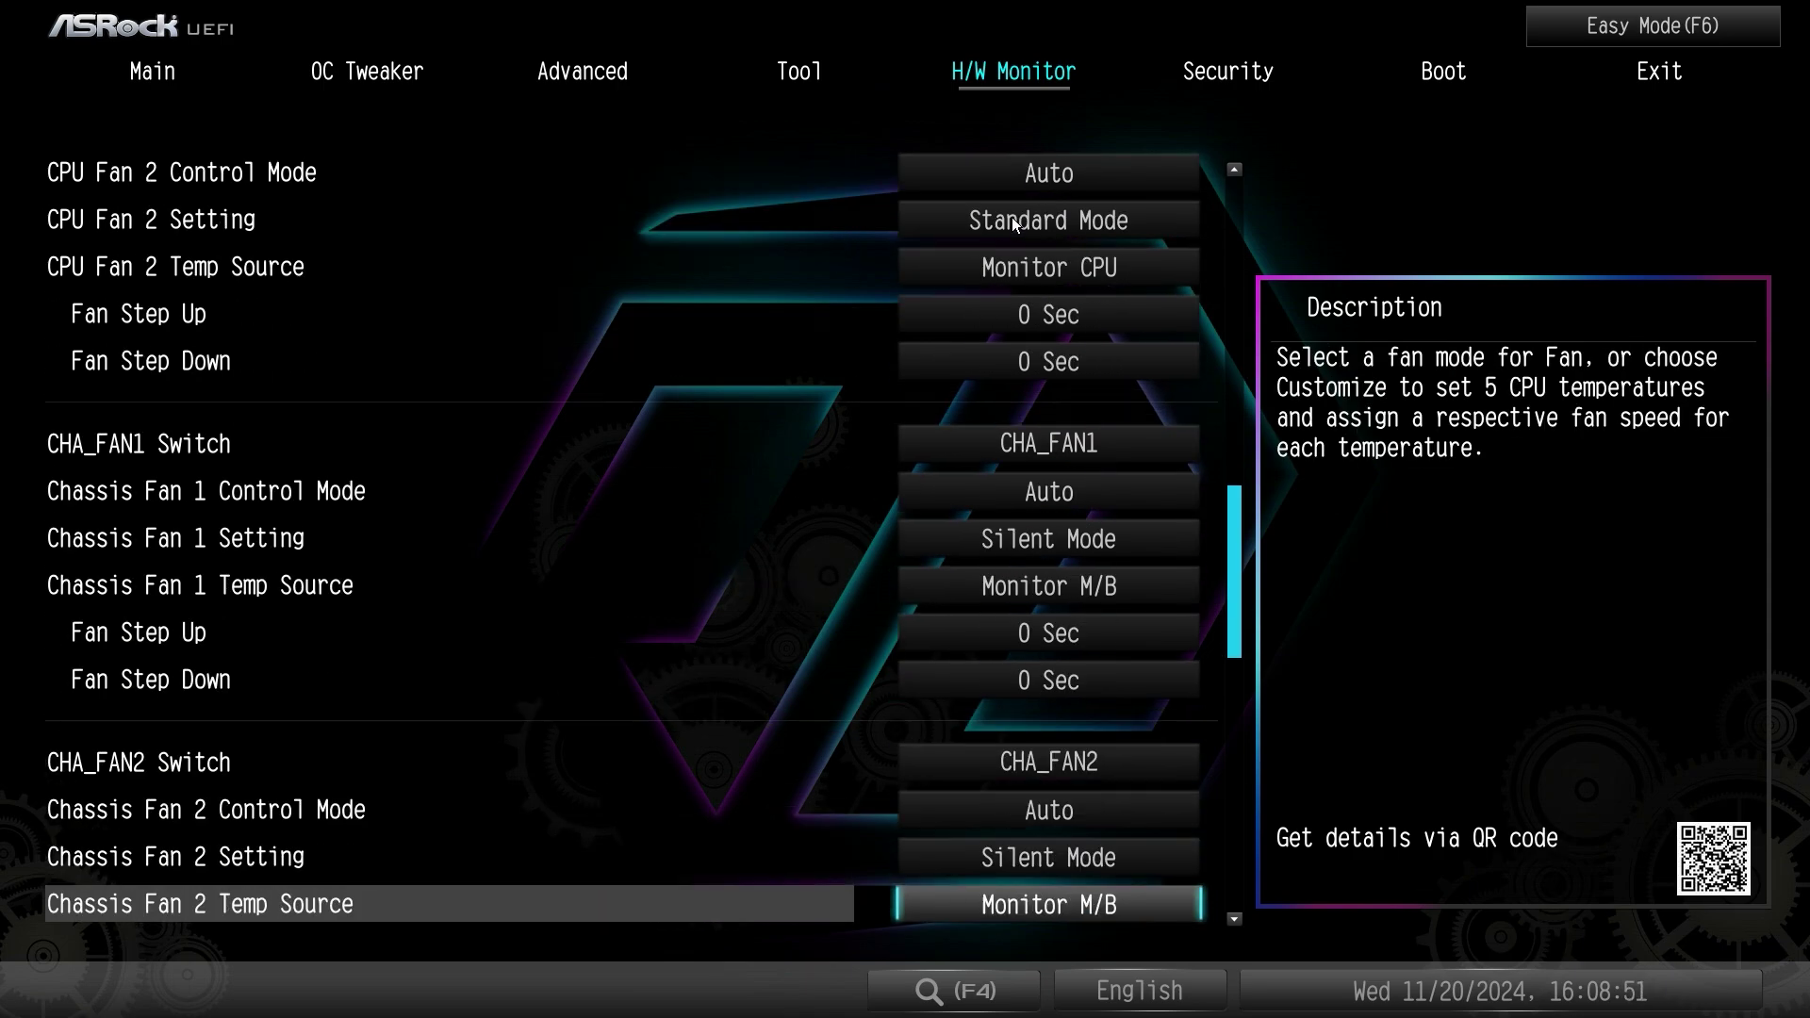
scroll(1013, 224, "down", 12)
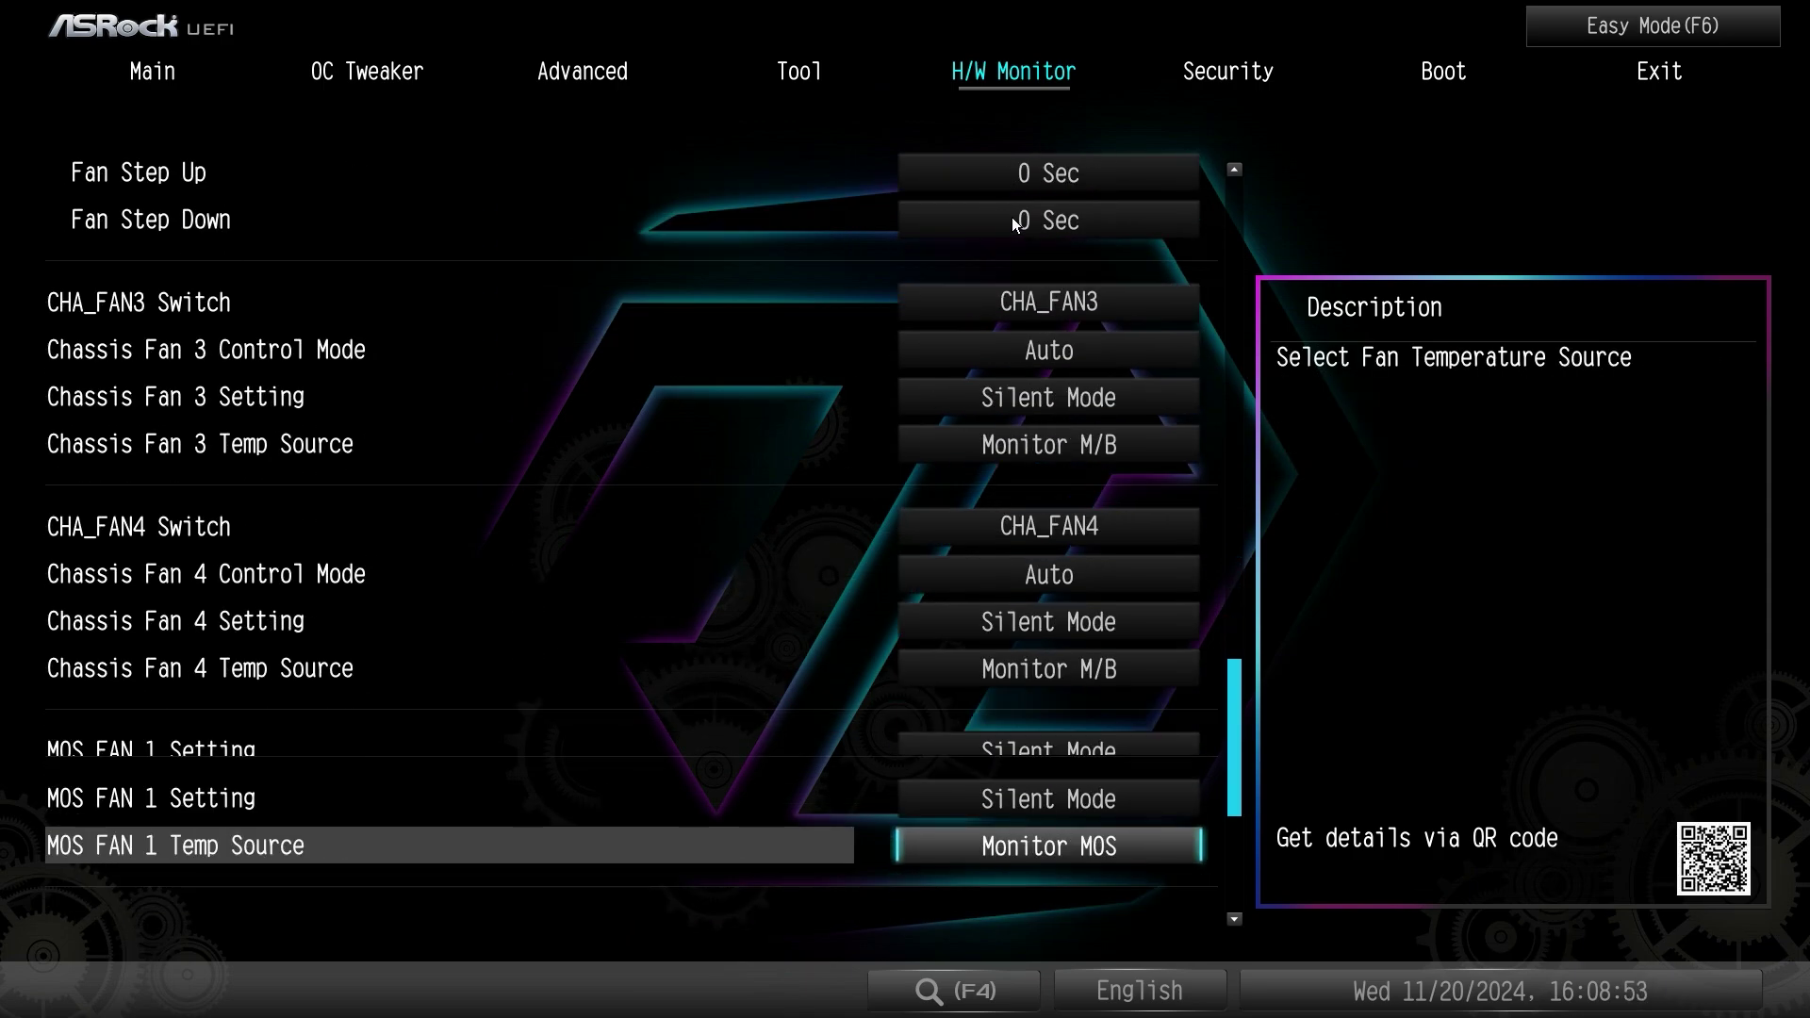
- Return to CPU Fan 1 Setting and the top readings: CPU 42.5 °C, Water Pump 3161 RPM
scroll(1014, 224, "up", 1)
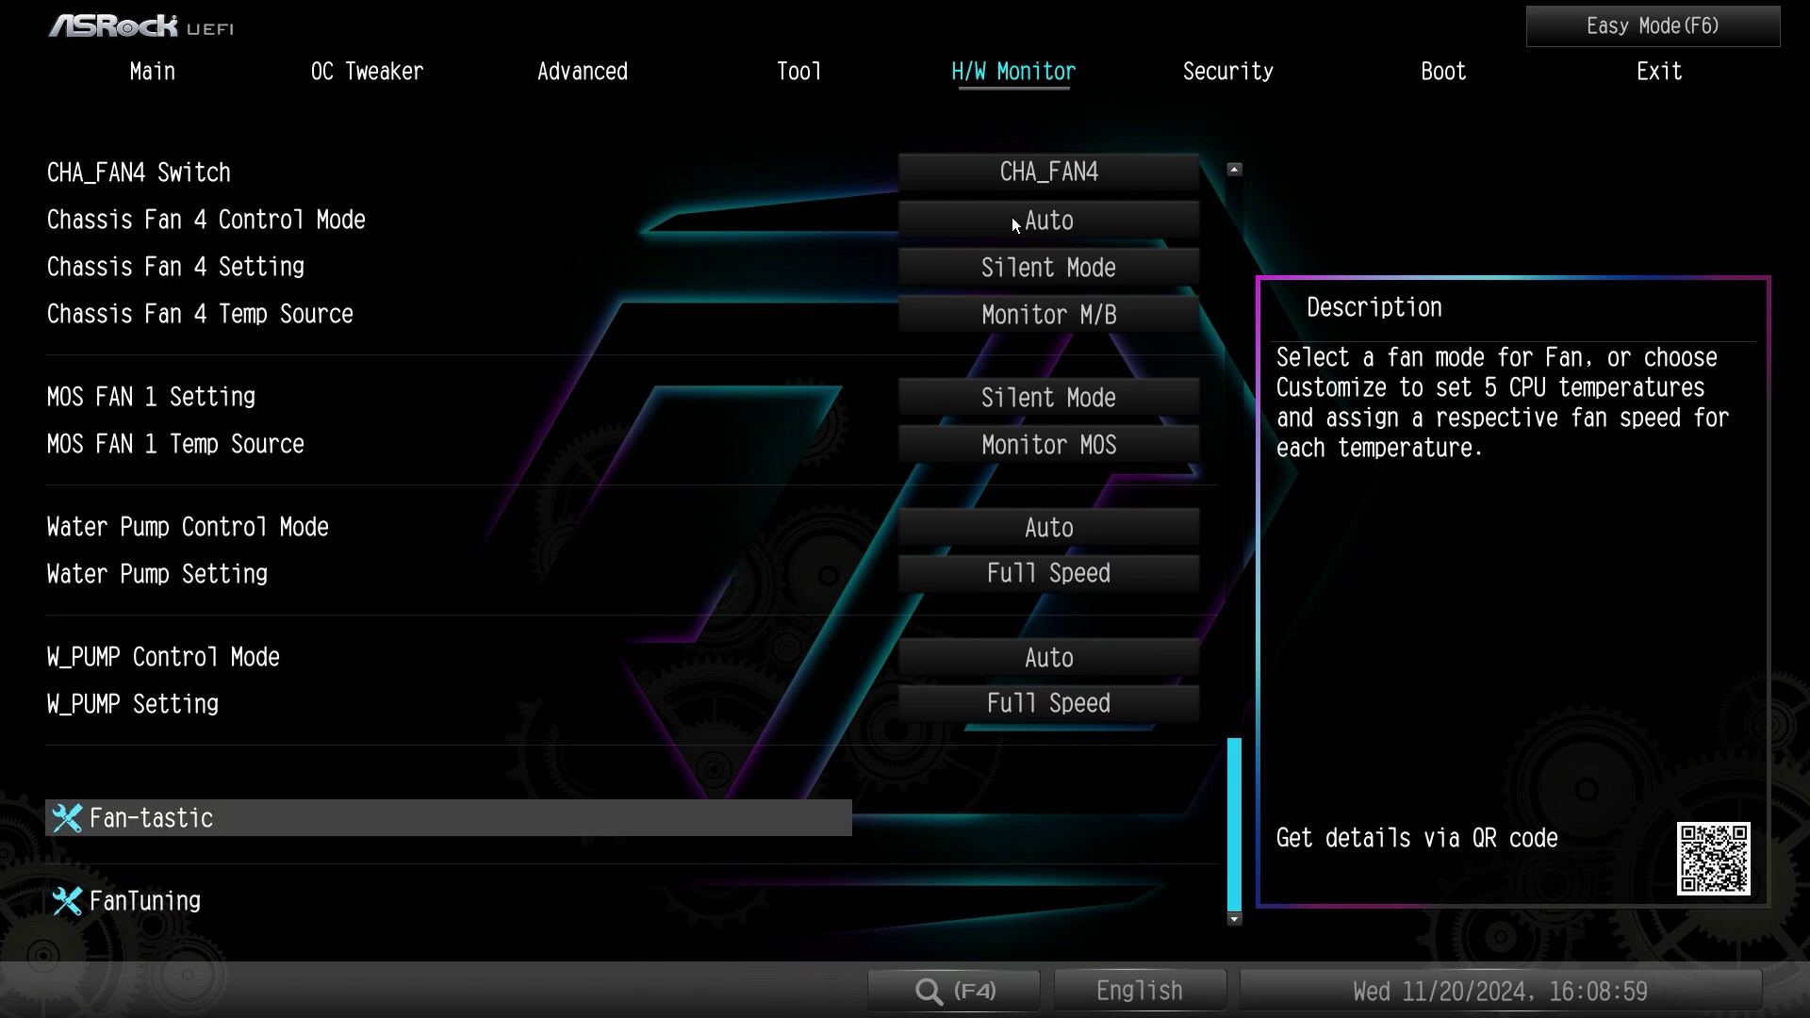
scroll(1013, 224, "down", 1)
scroll(1013, 225, "up", 1)
scroll(1014, 224, "down", 1)
scroll(1014, 225, "up", 1)
scroll(1013, 225, "down", 1)
scroll(1014, 224, "up", 12)
scroll(1013, 224, "up", 12)
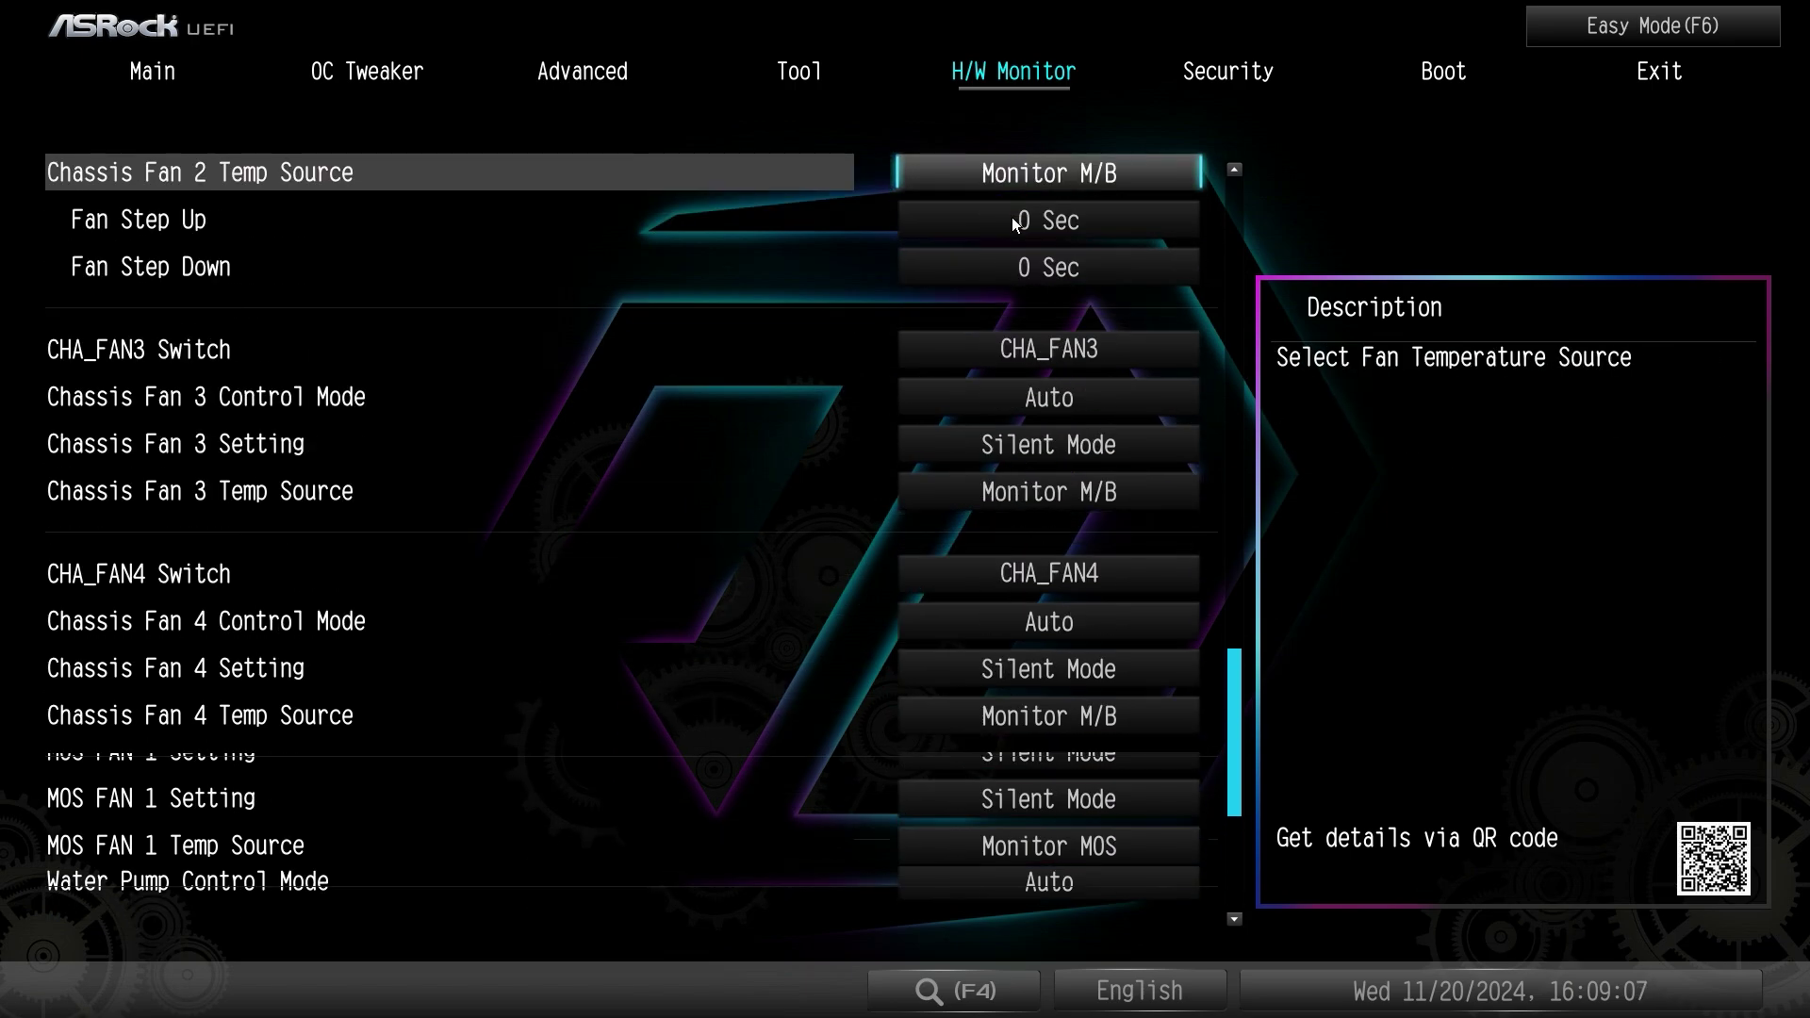
scroll(1013, 224, "up", 7)
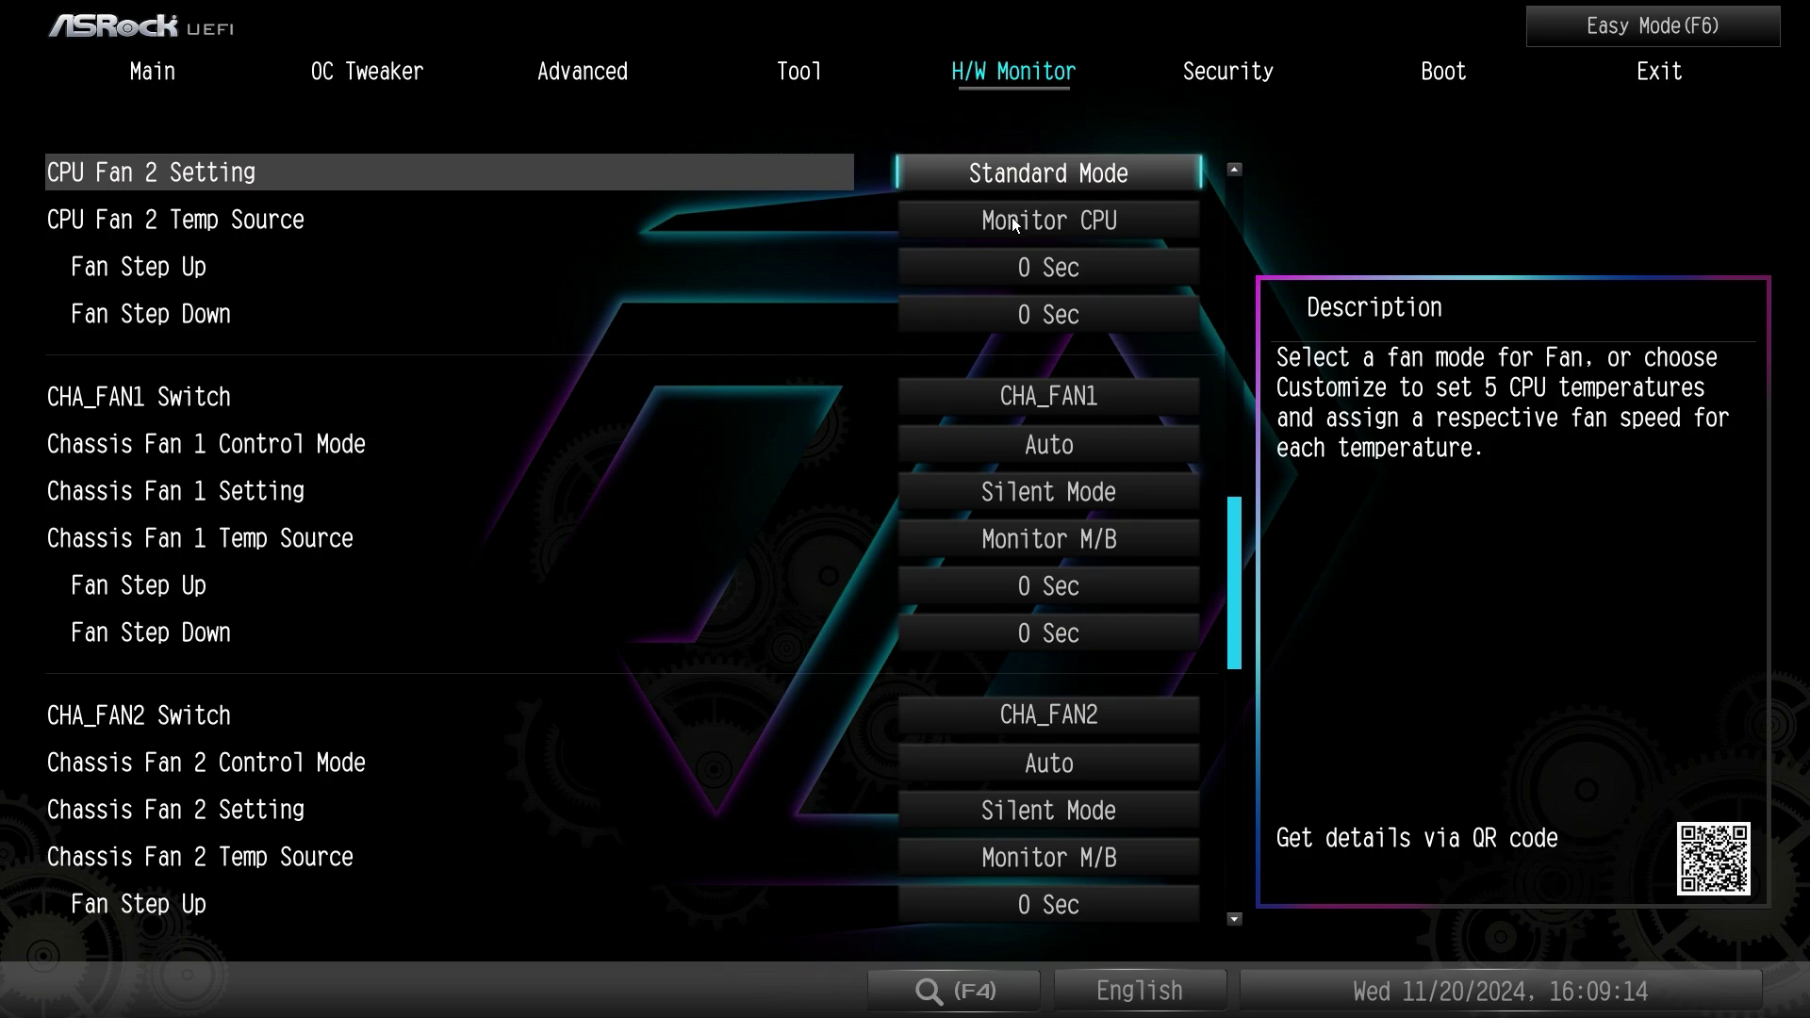
key("Up")
key("Up")
key("Up")
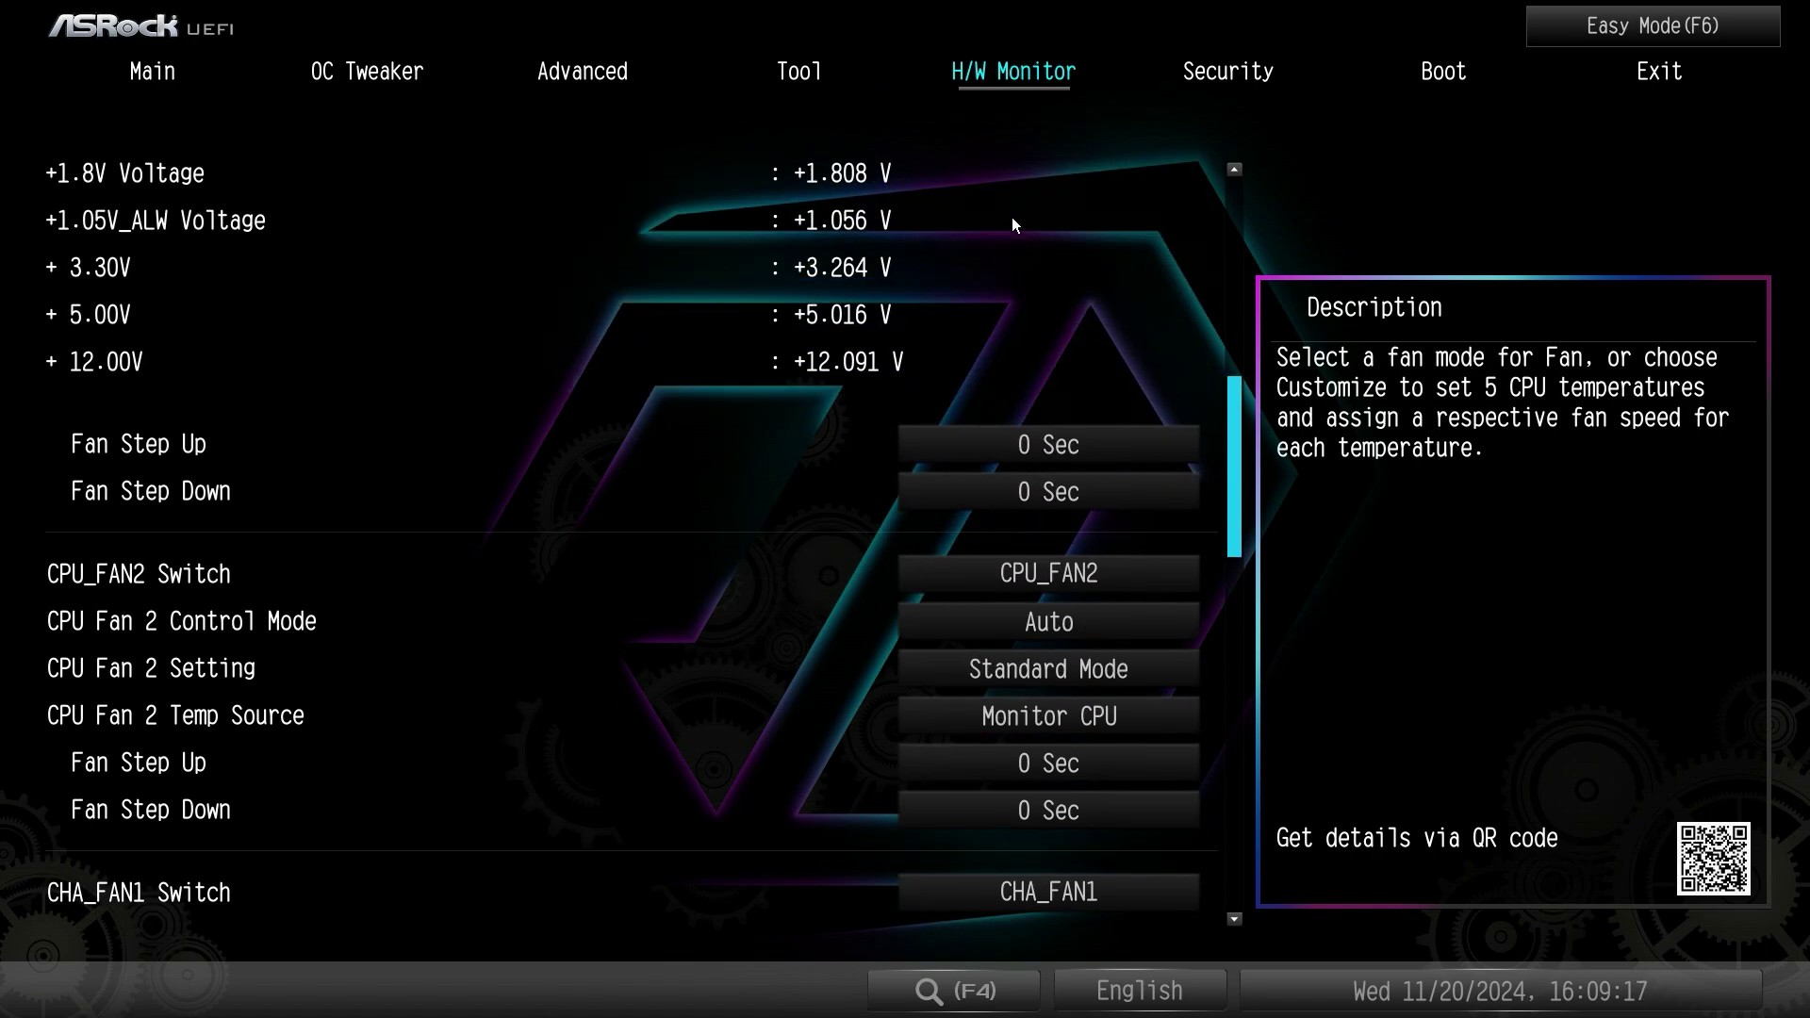
scroll(1011, 217, "up", 10)
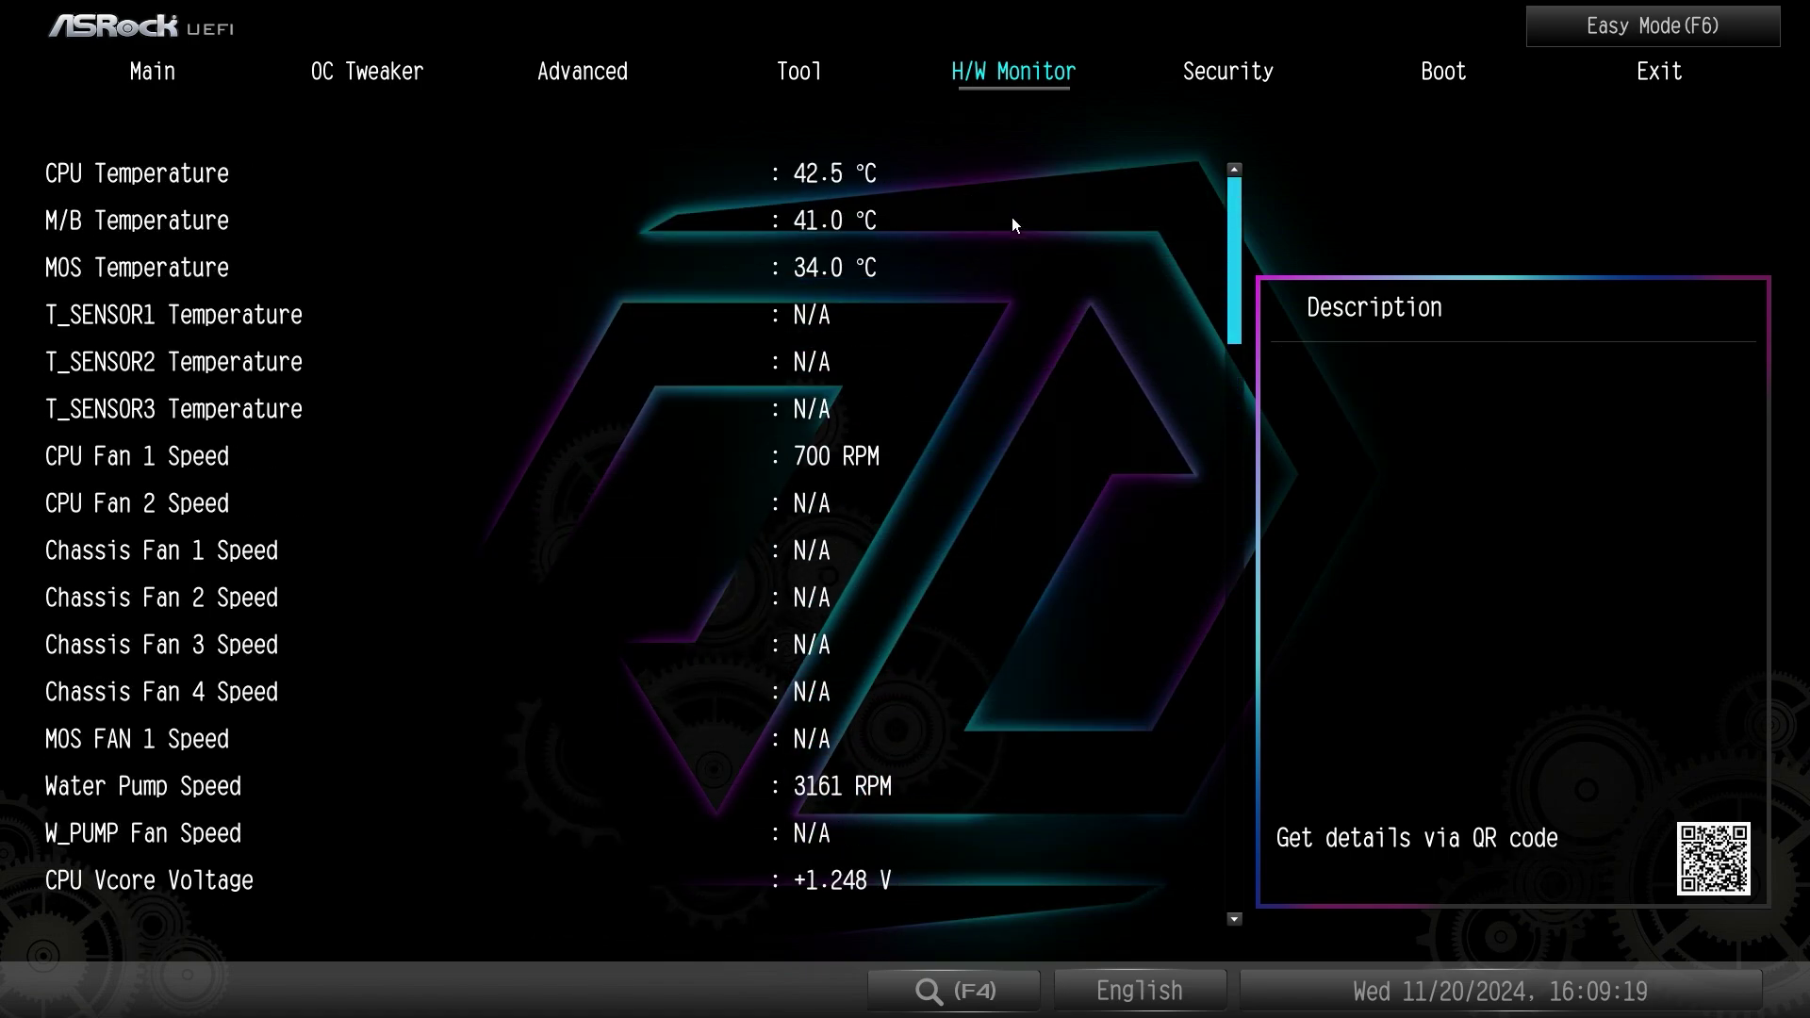
- Look over the Security page's password and Secure Boot items, ending on supervisor password
key("Right")
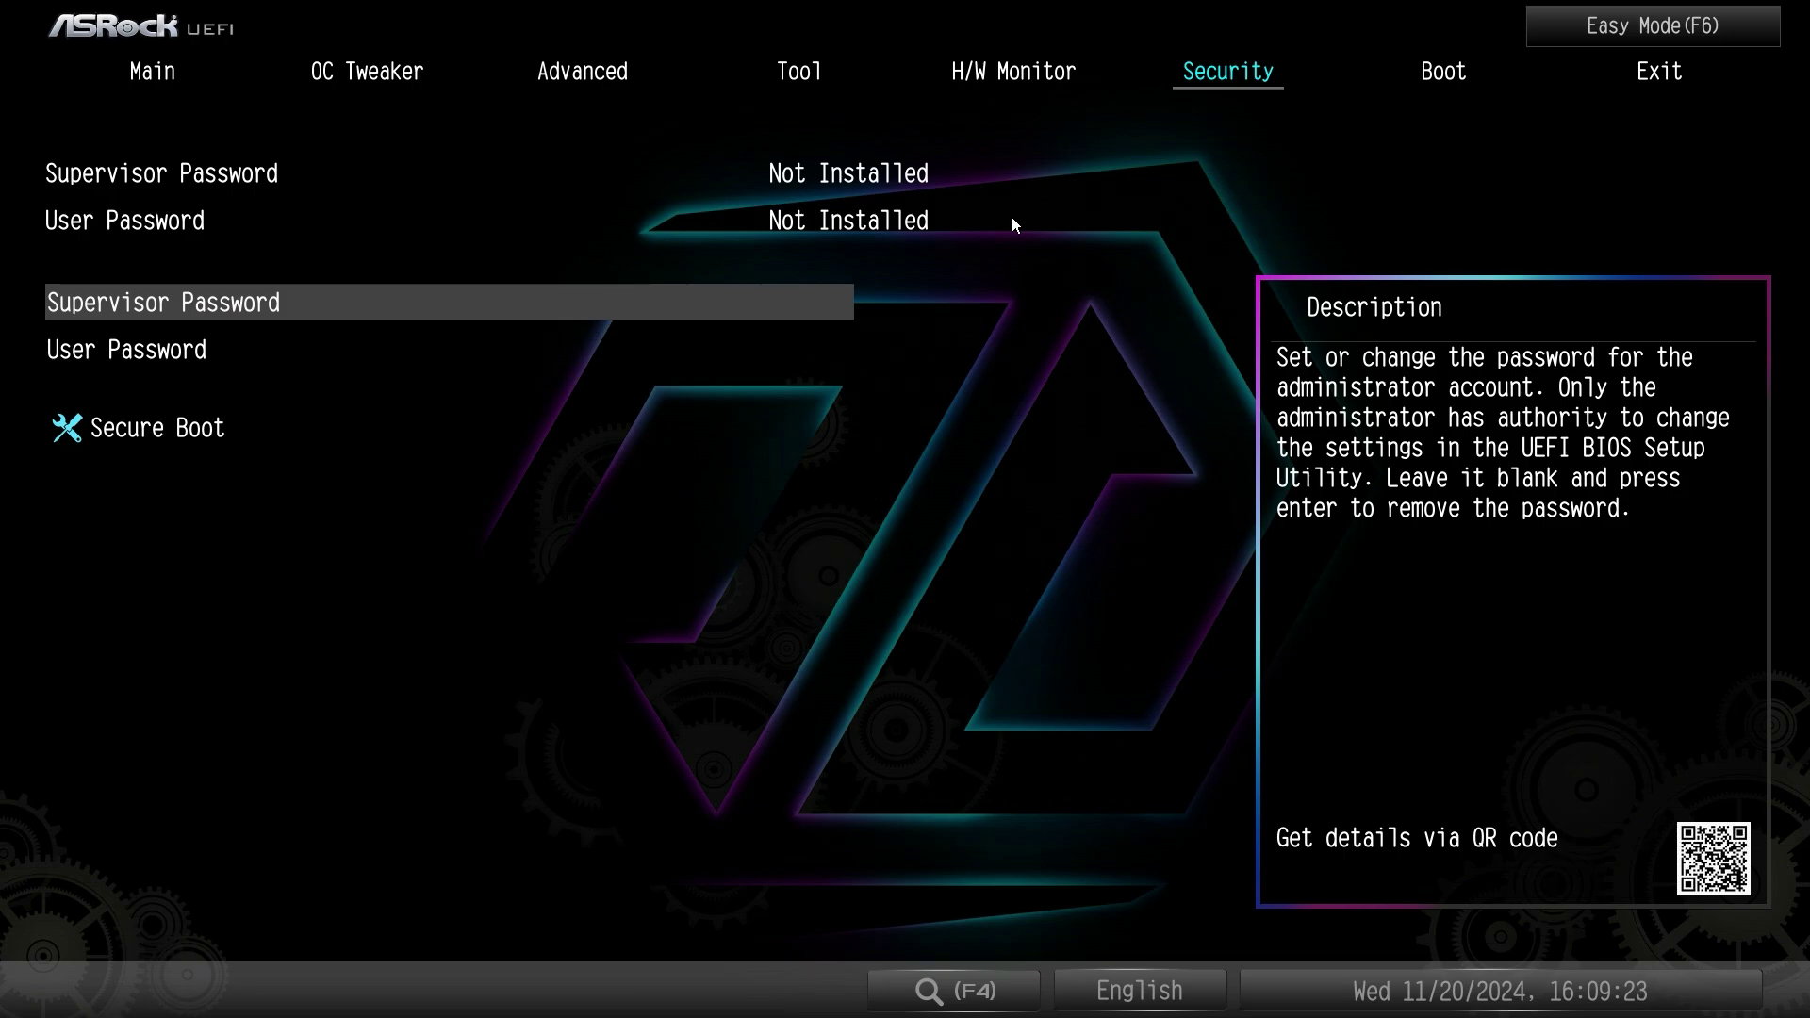
key("Down")
key("Down")
key("Up")
key("Up")
- On the Boot page, check Boot Option #1 choices unchanged, then review Full Screen Logo
key("Right")
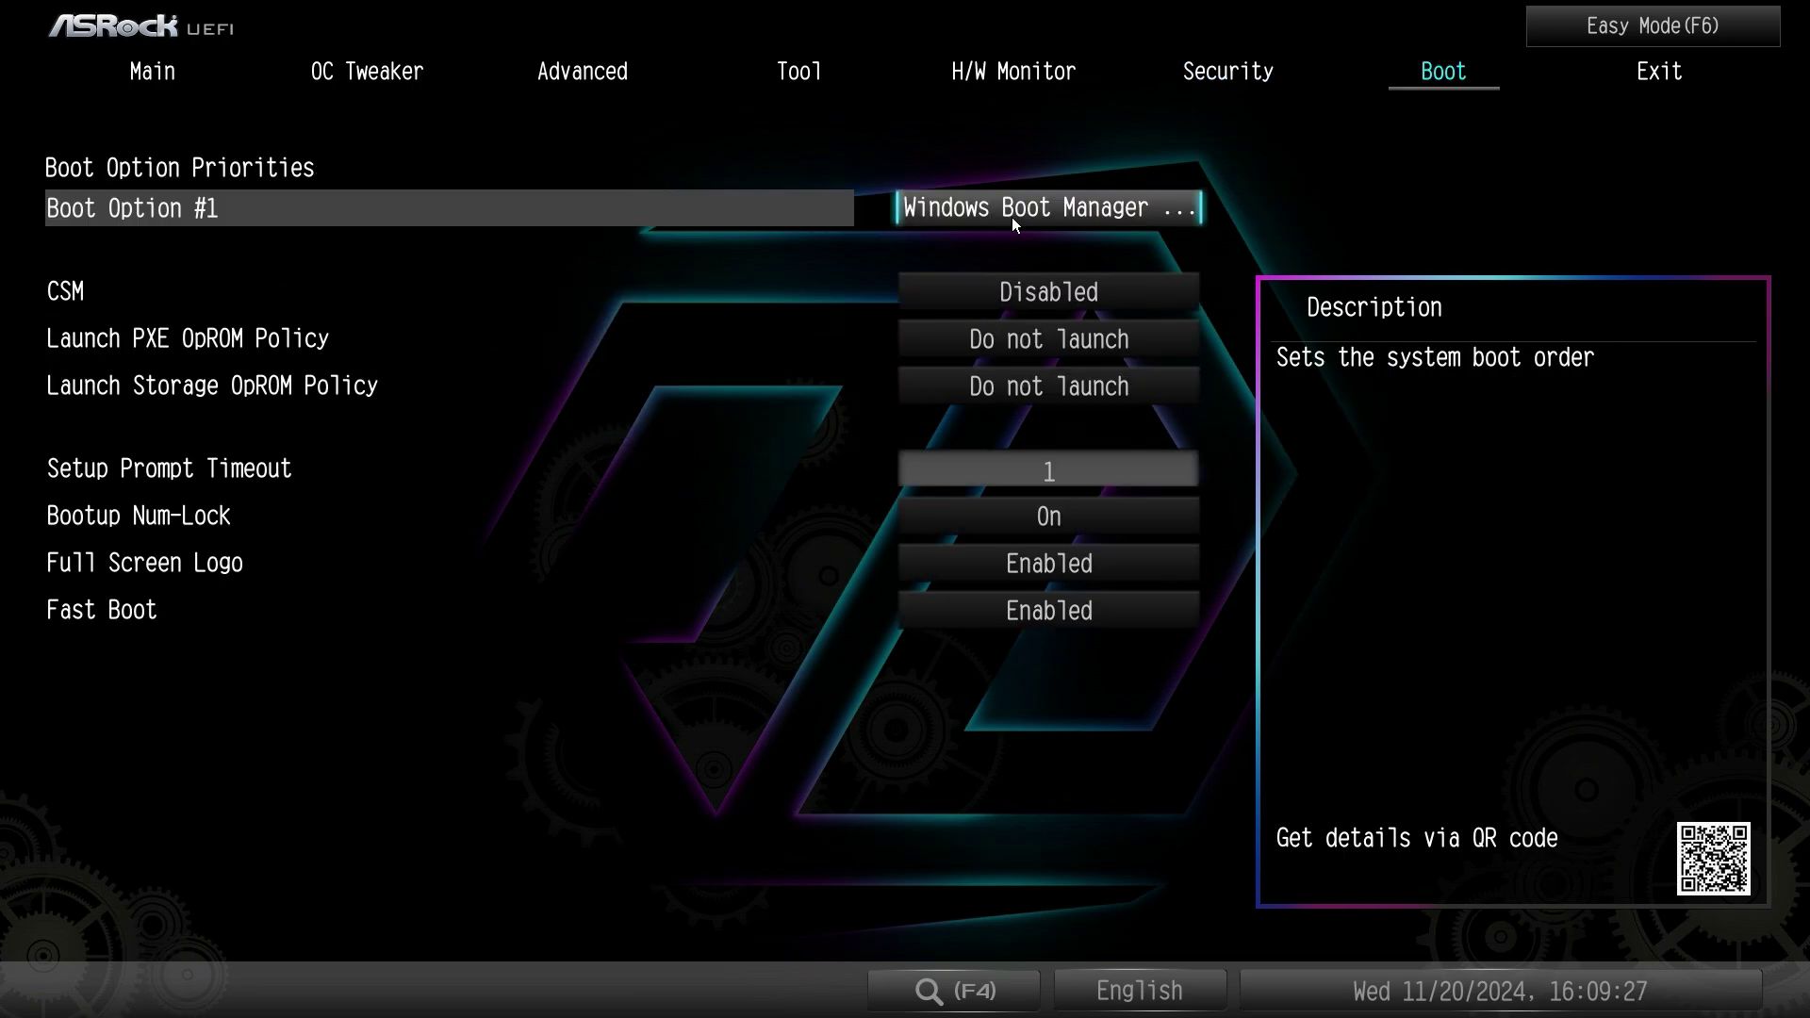
key("Return")
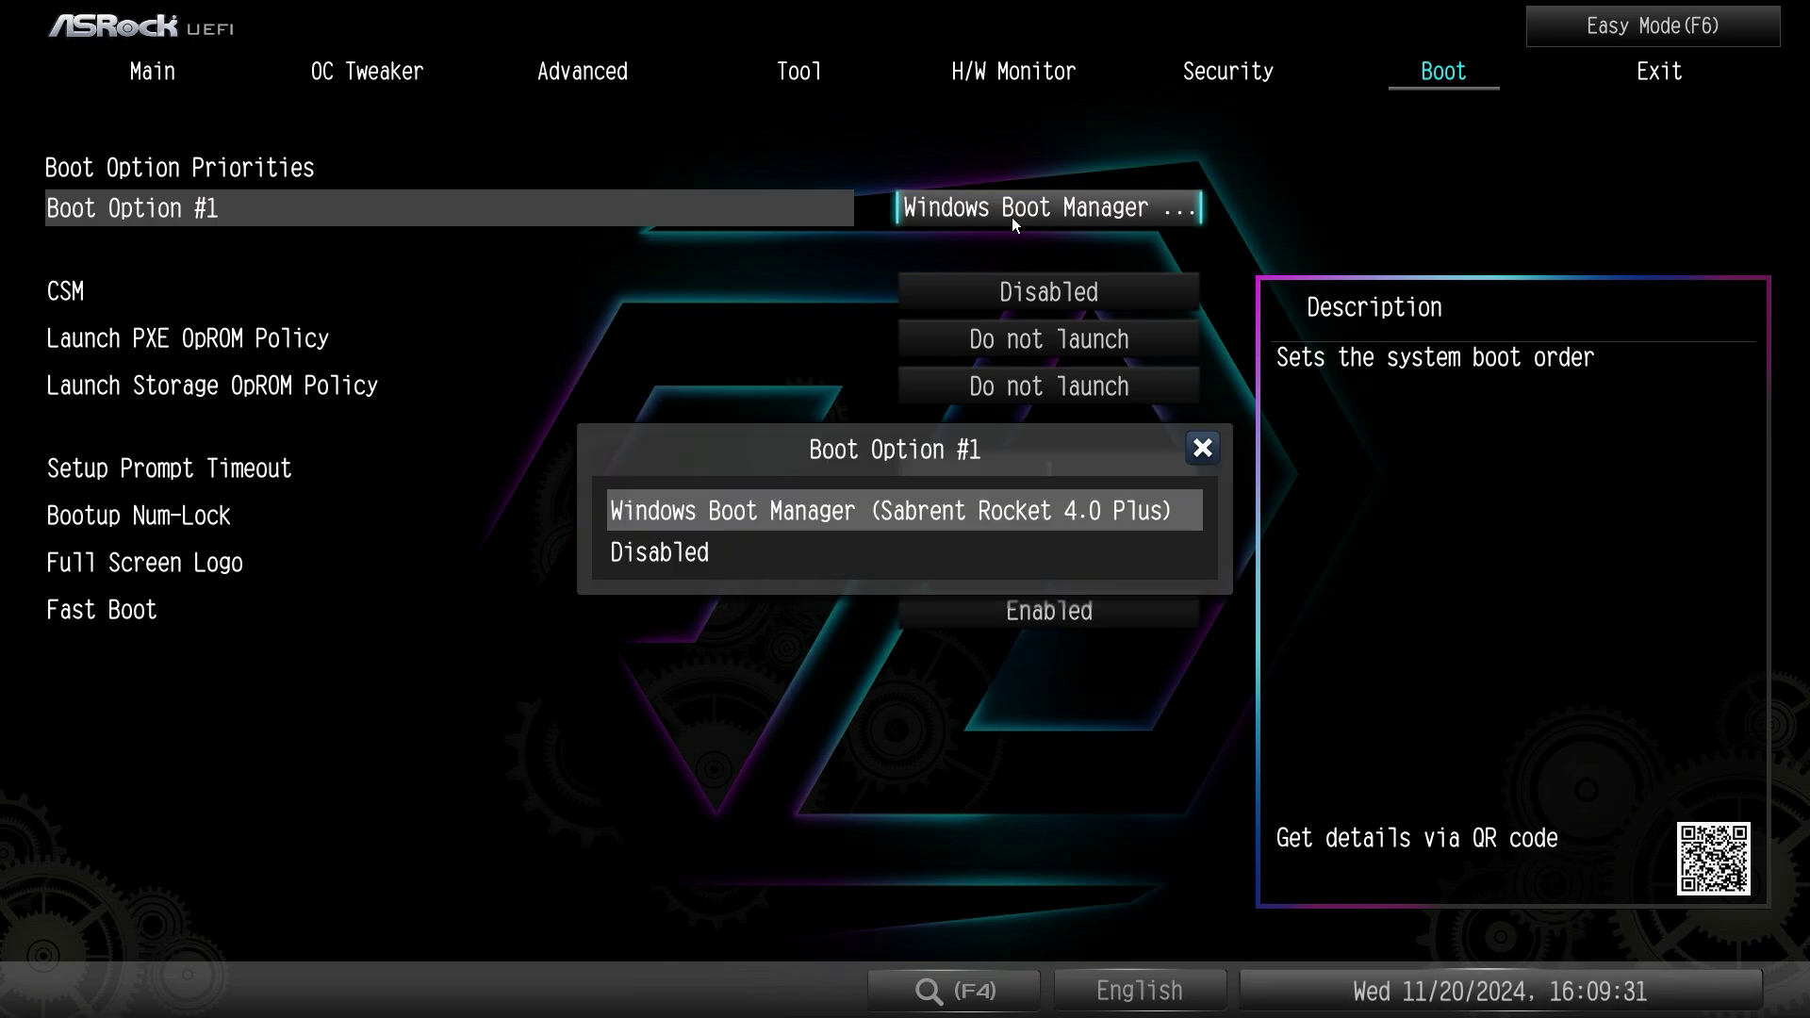
key("Escape")
key("Down")
key("Down")
key("Down")
key("Down")
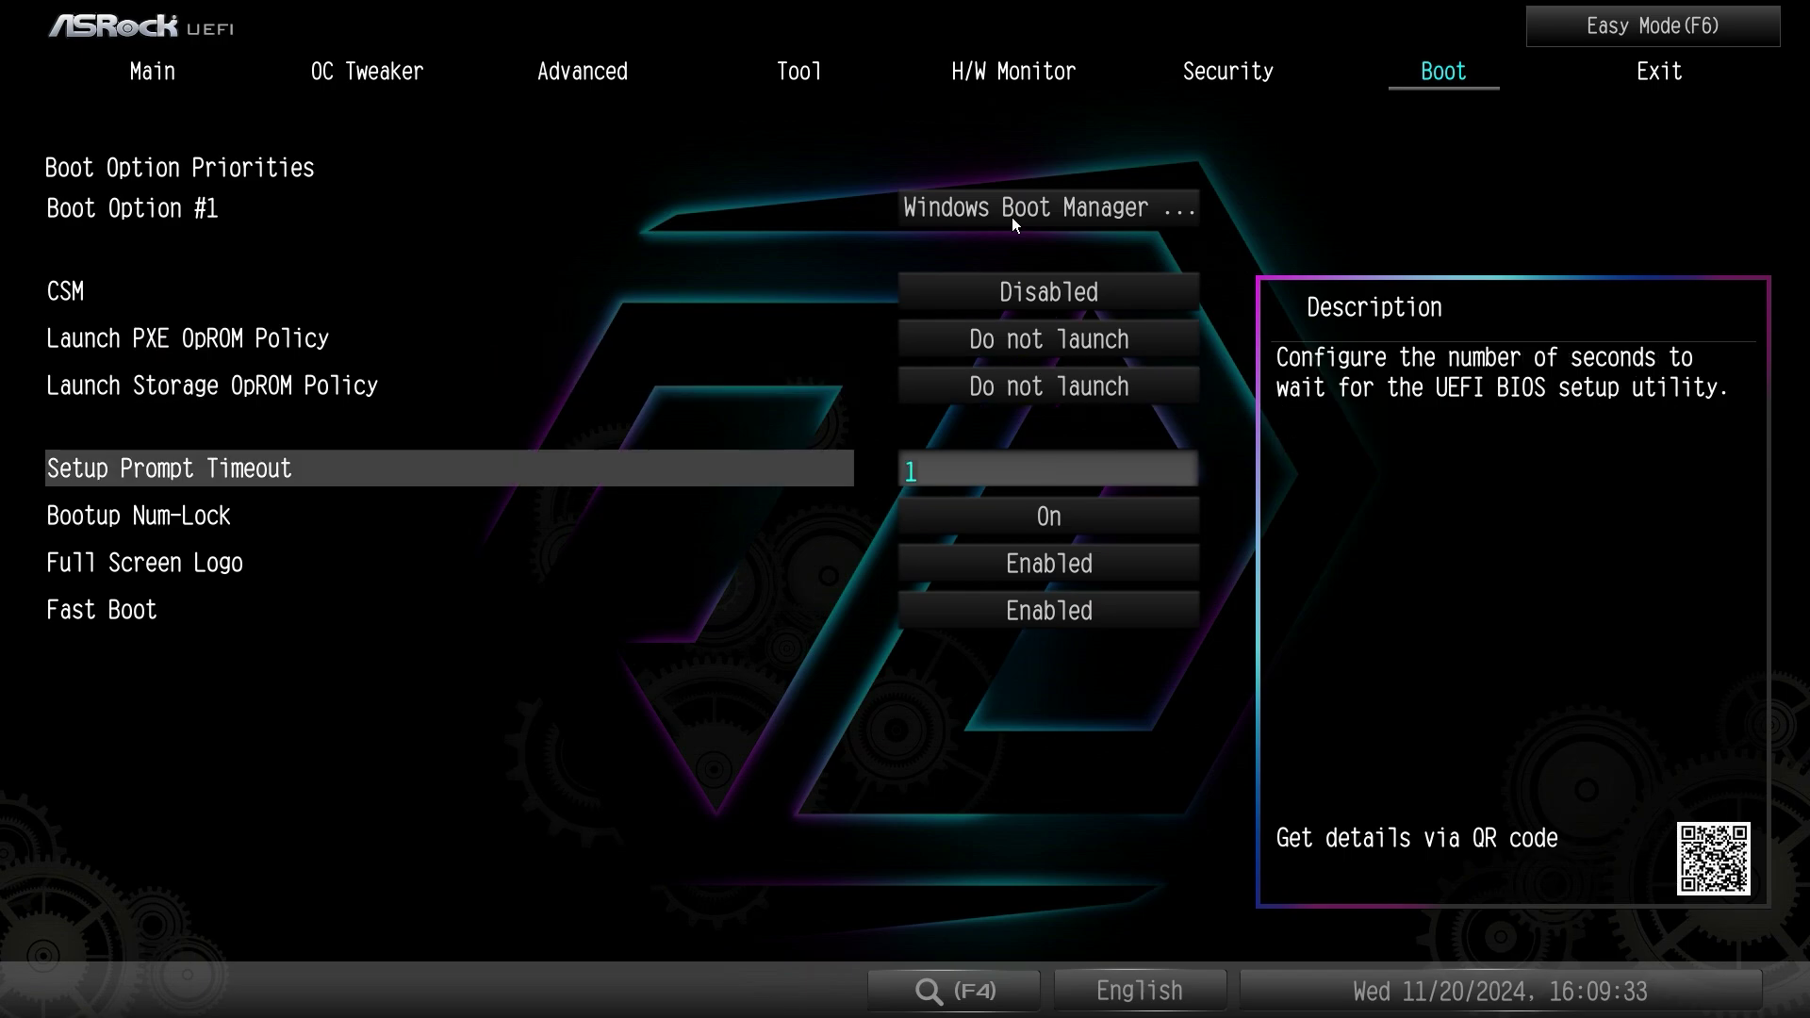
key("Down")
key("Down")
key("Down")
key("Up")
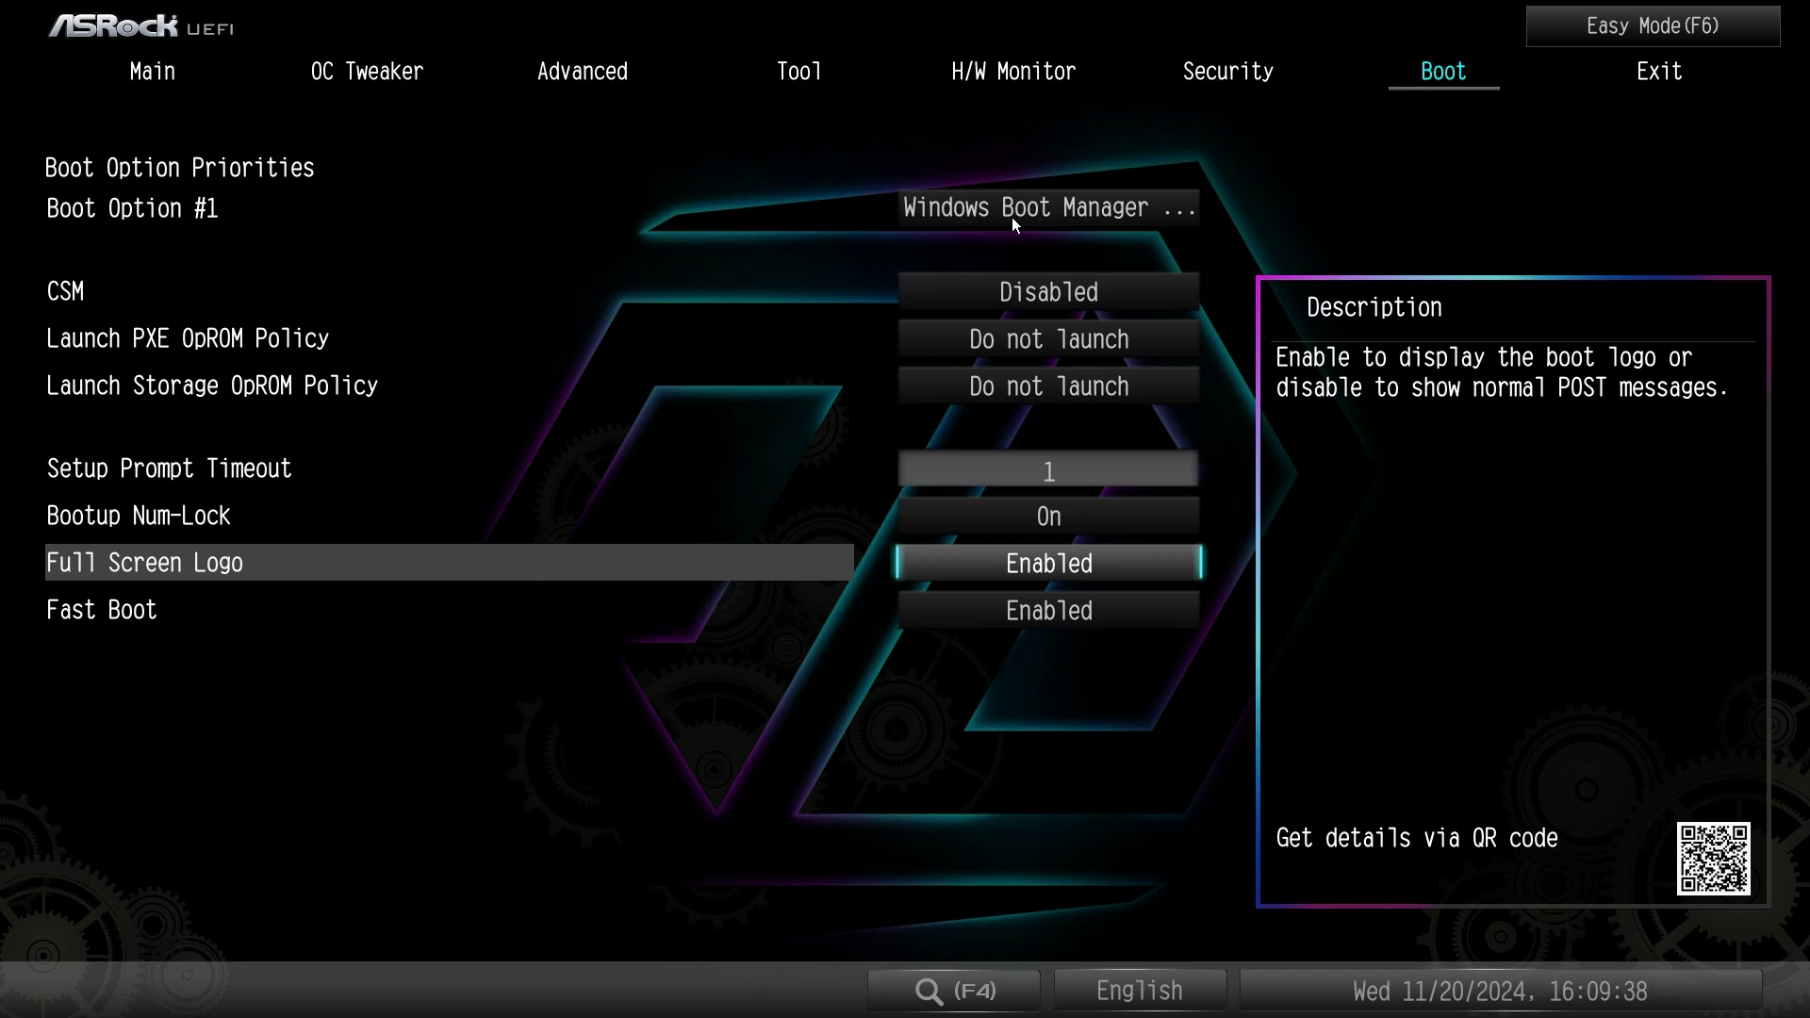
- Step through the Exit page's save, discard, EFI Shell and Windows Boot Manager override entries
key("Right")
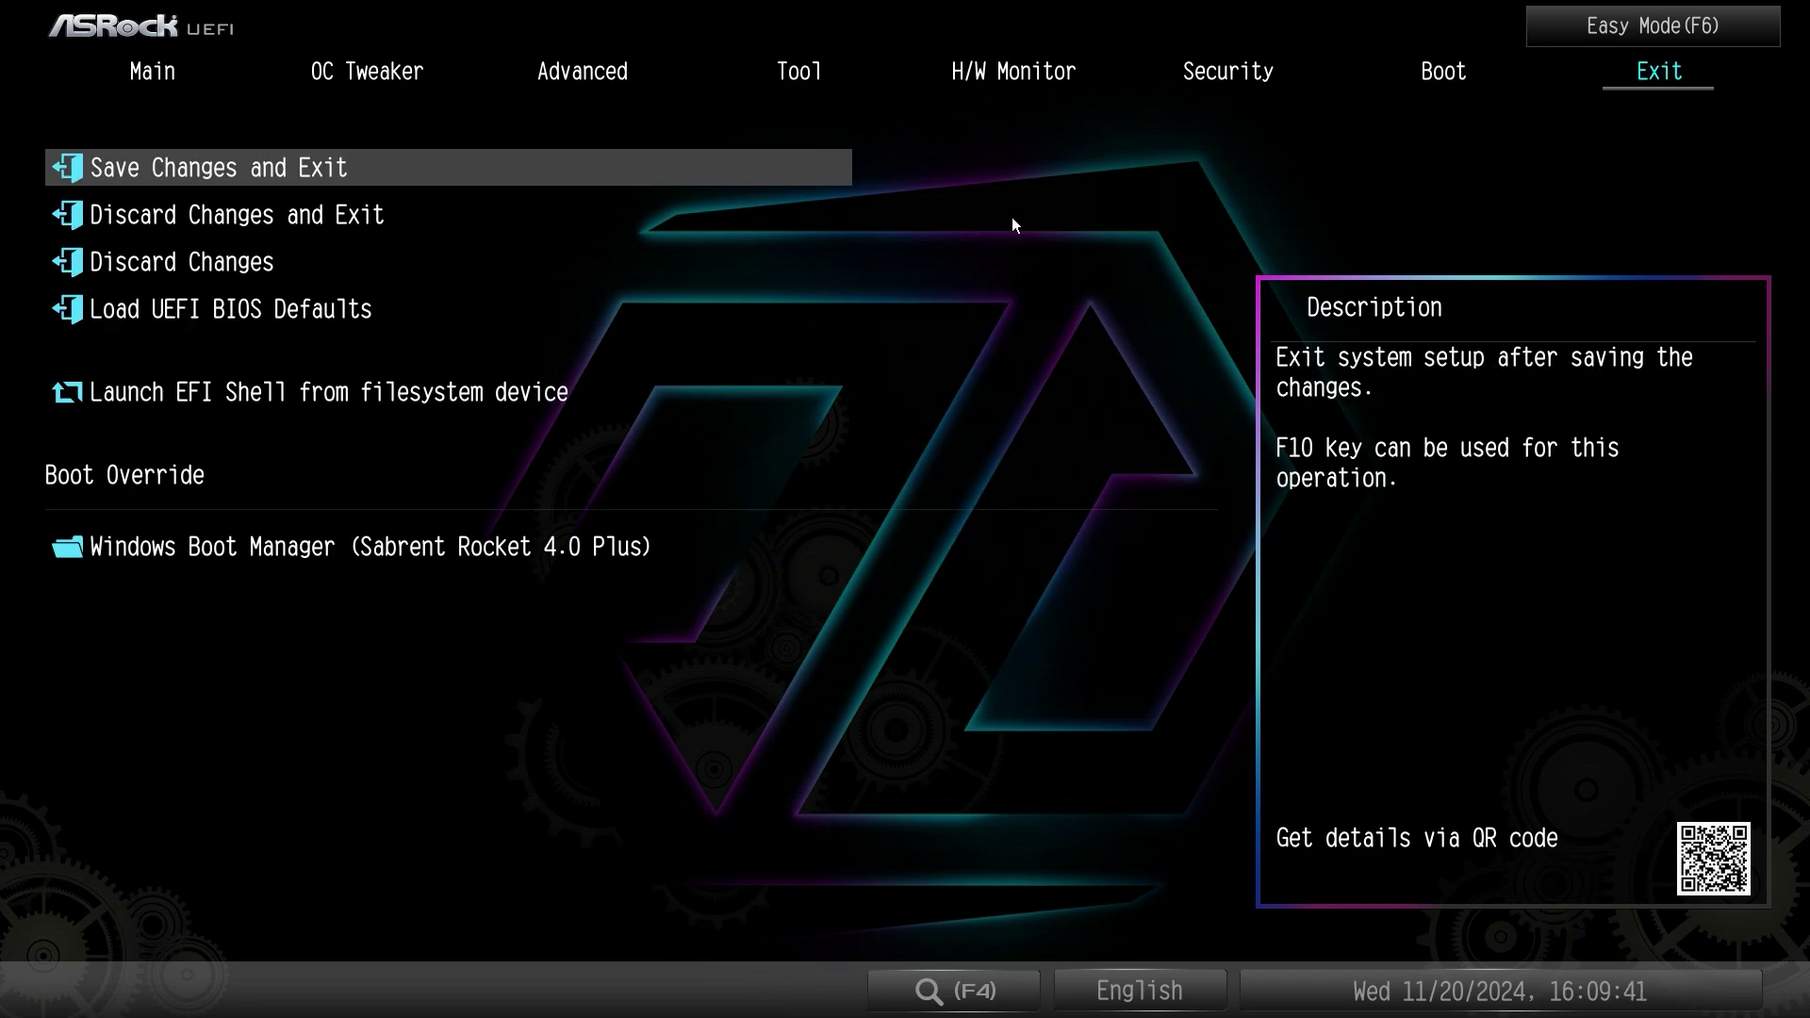
key("Down")
key("Down")
key("Down")
key("Down")
key("Down")
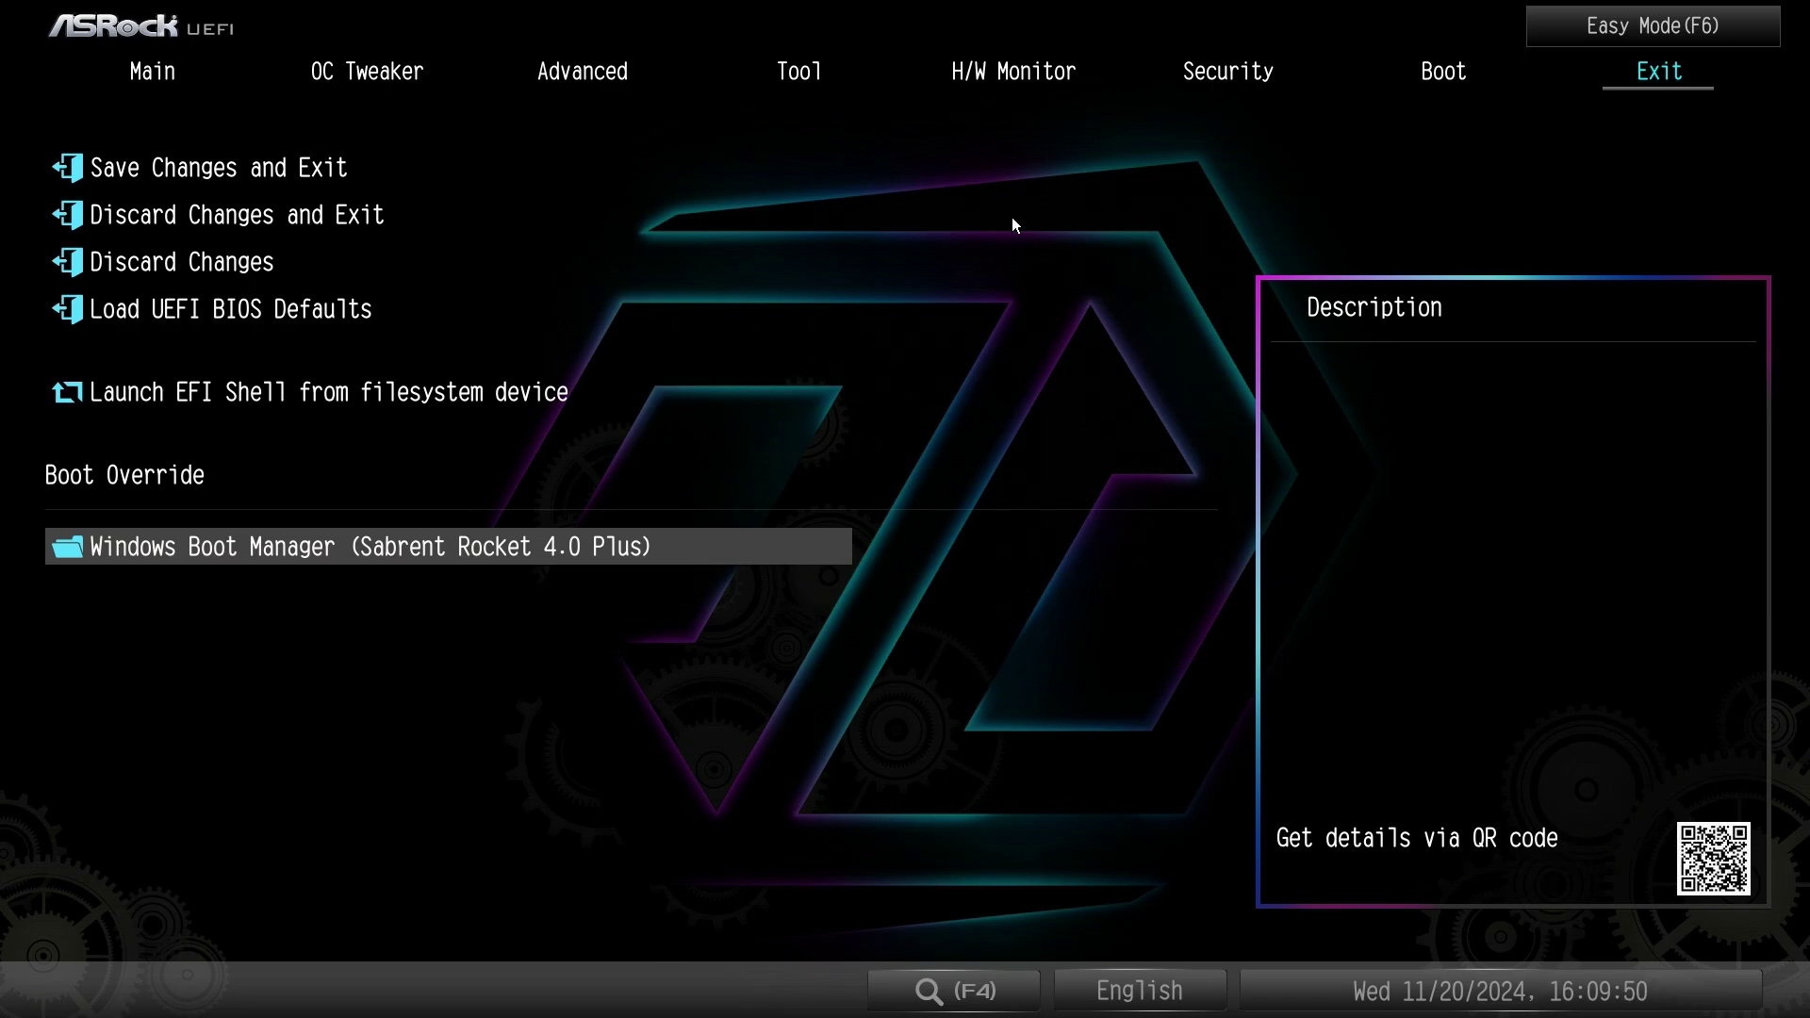
key("Up")
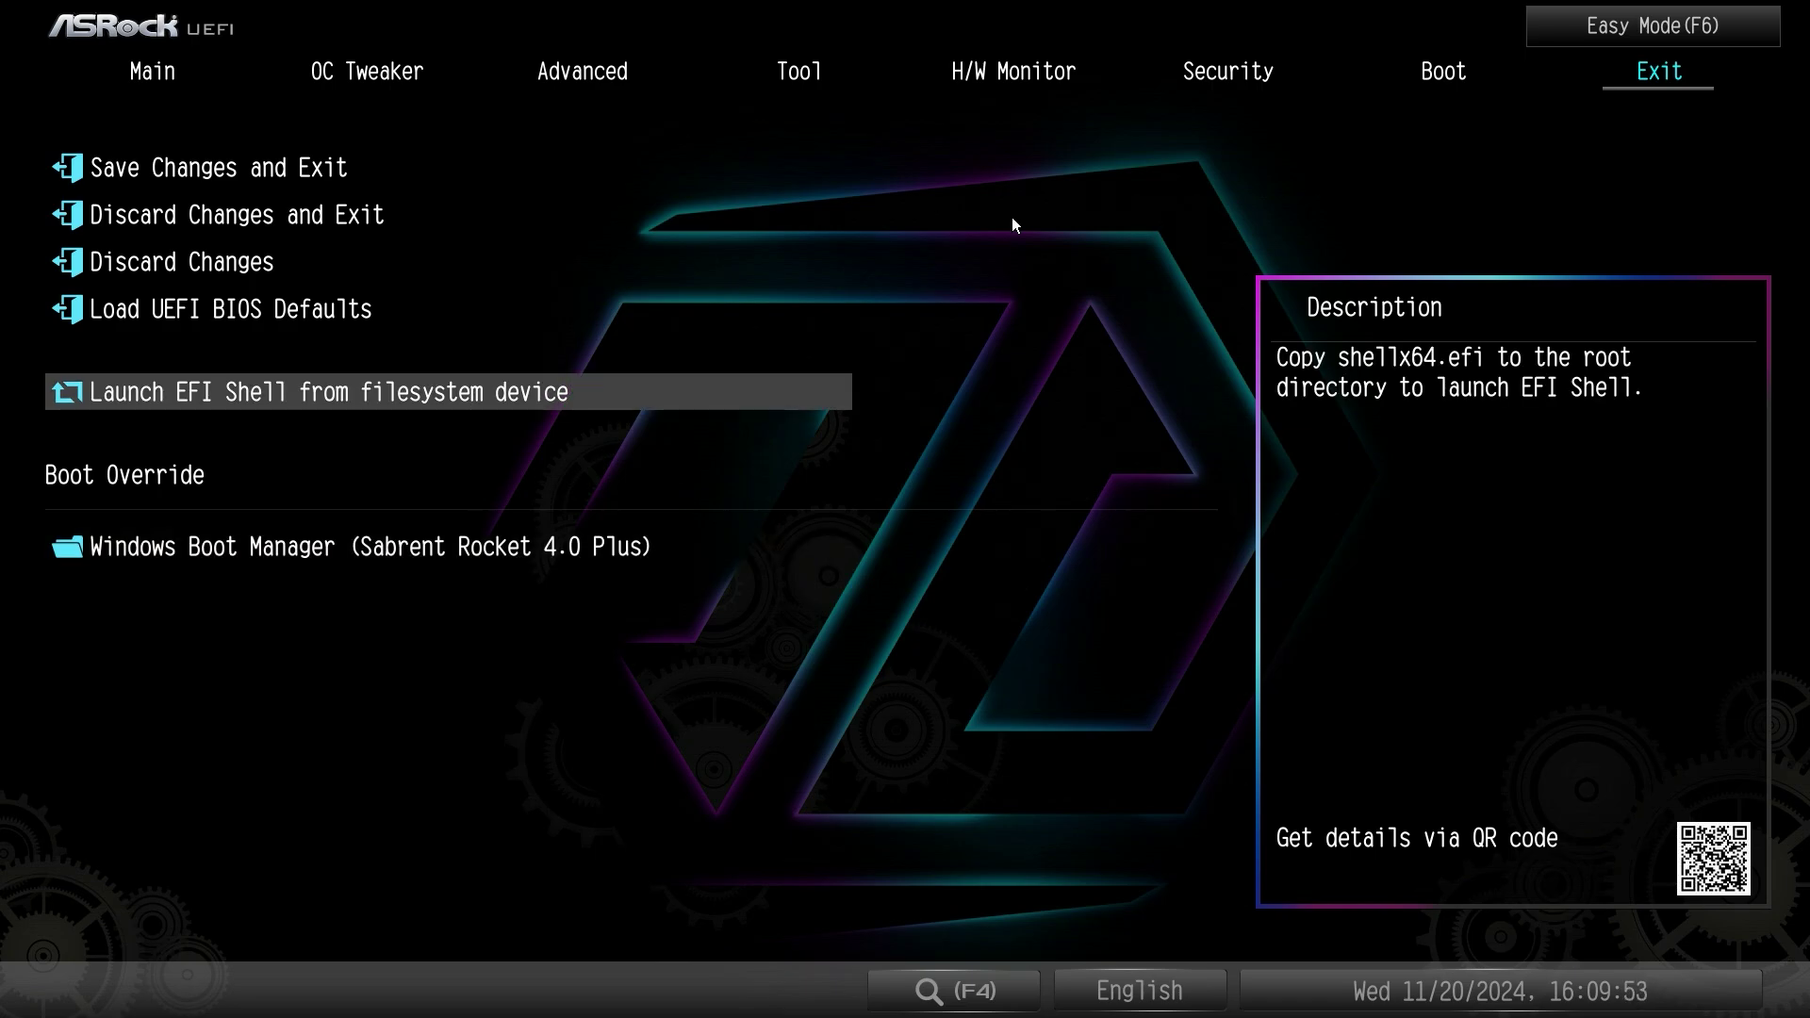
key("Up")
key("Up")
key("Up")
key("Up")
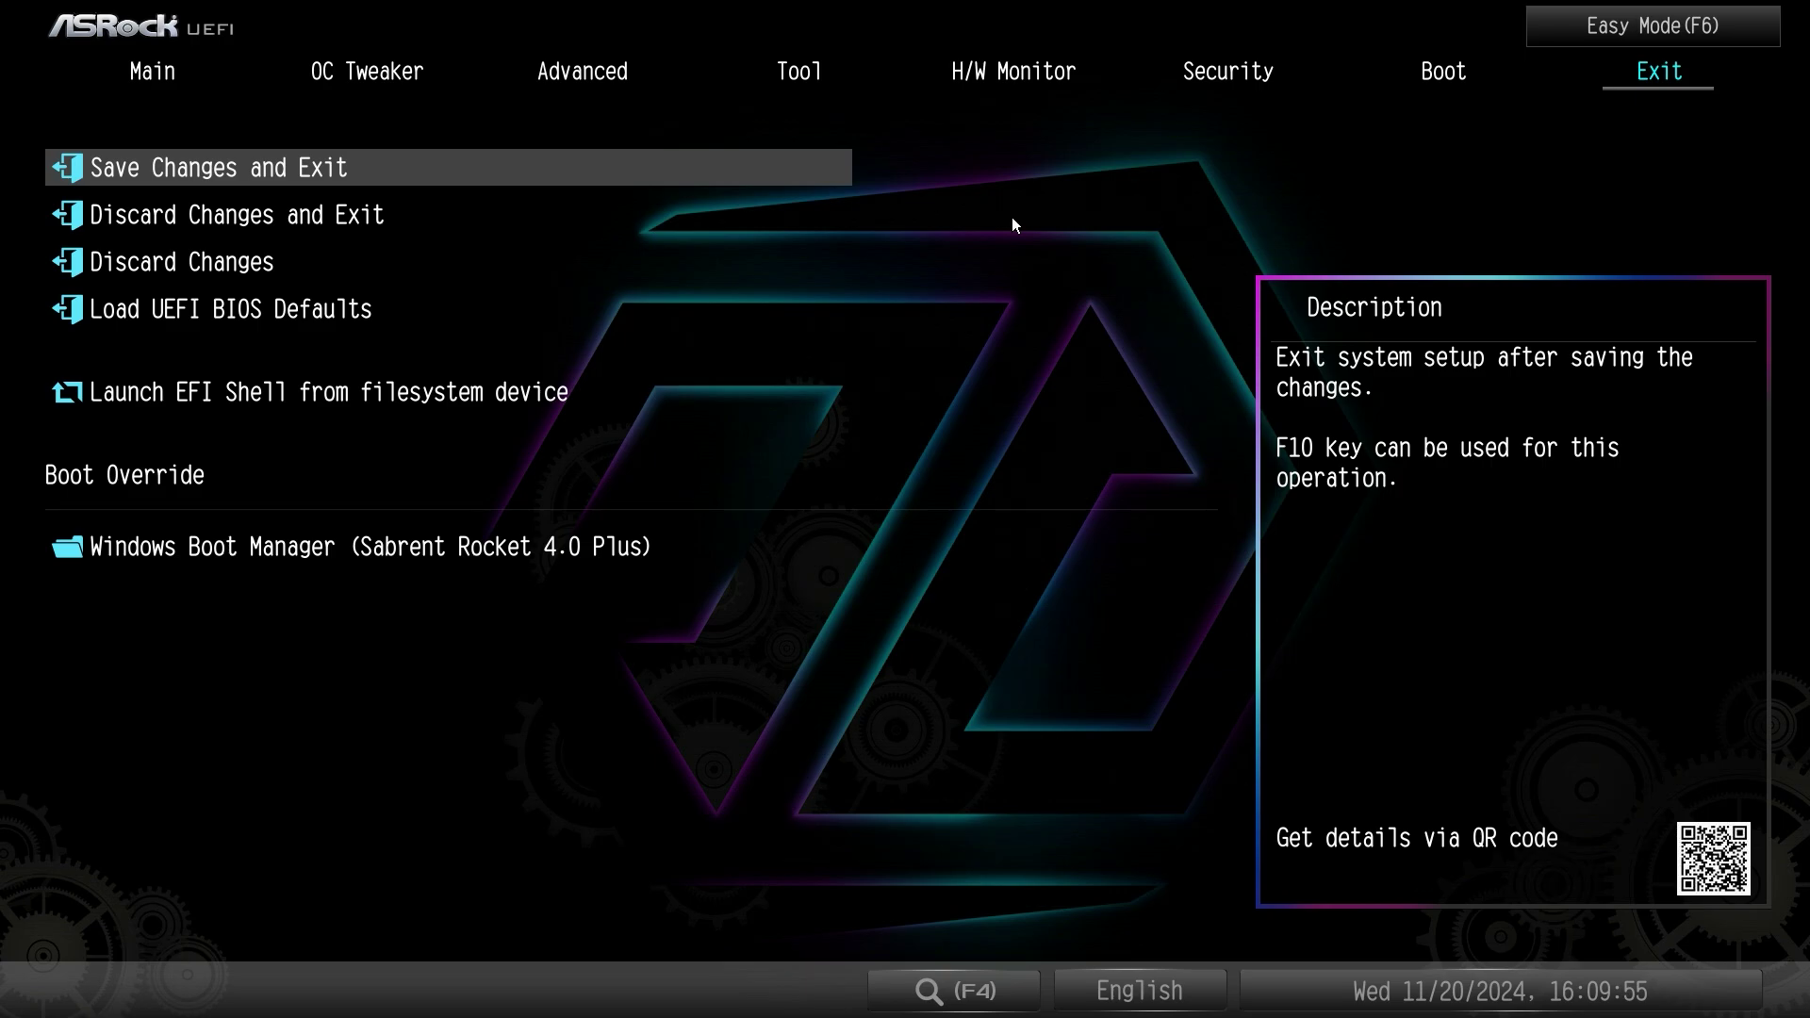
key("Down")
key("Down")
key("Down")
key("Down")
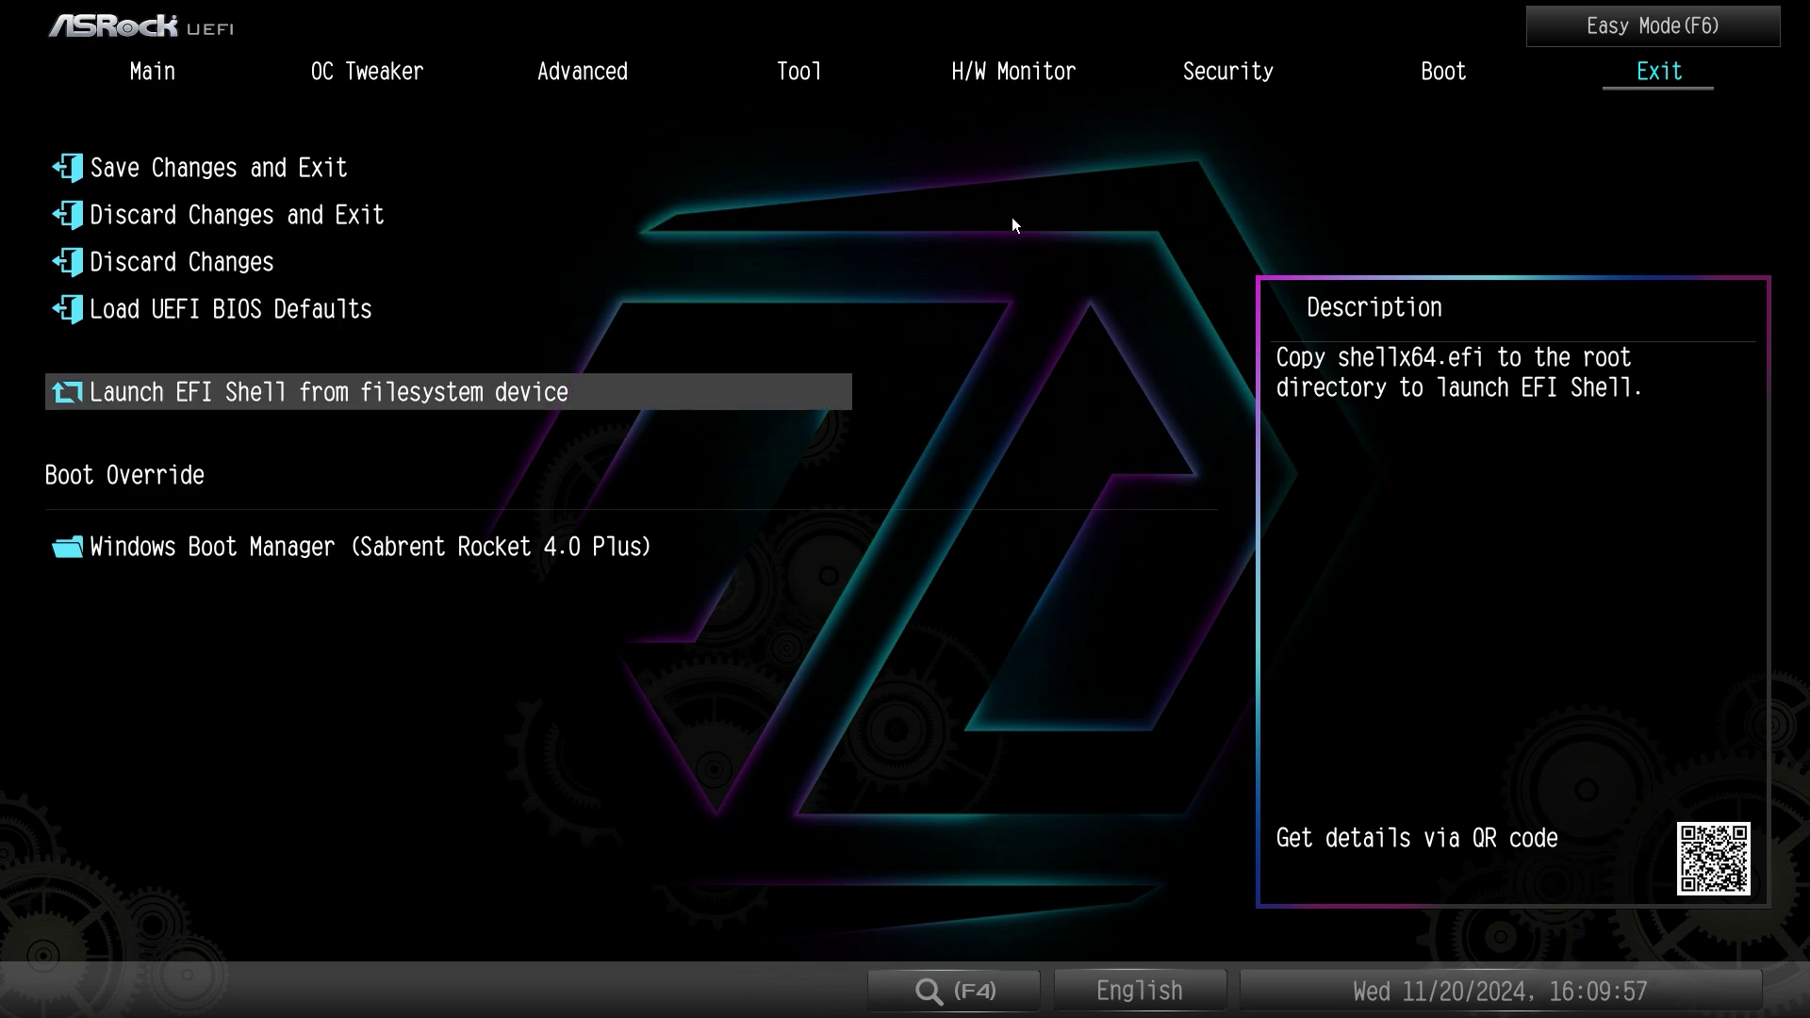
- Move back from the Exit tab to the Main page showing BIOS 3.10 and Ryzen 9 7900X
key("Left")
key("Left")
key("Left")
key("Left")
key("Left")
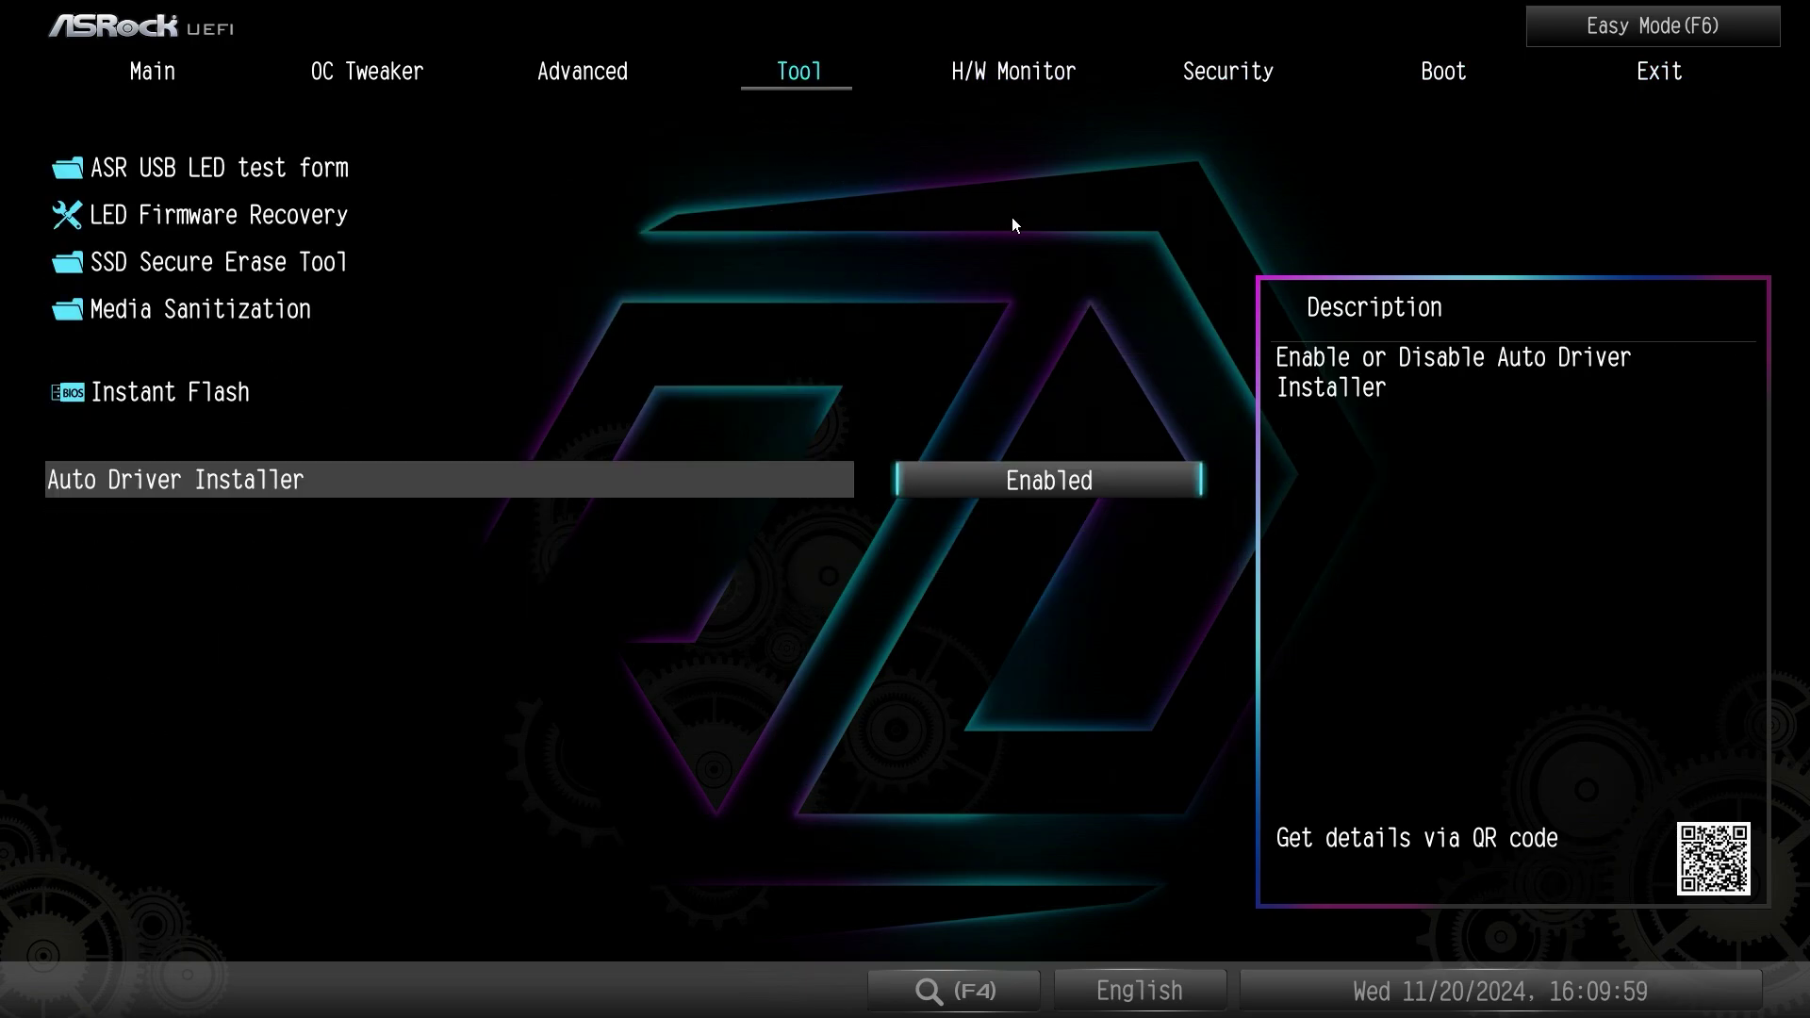
key("Left")
key("Left")
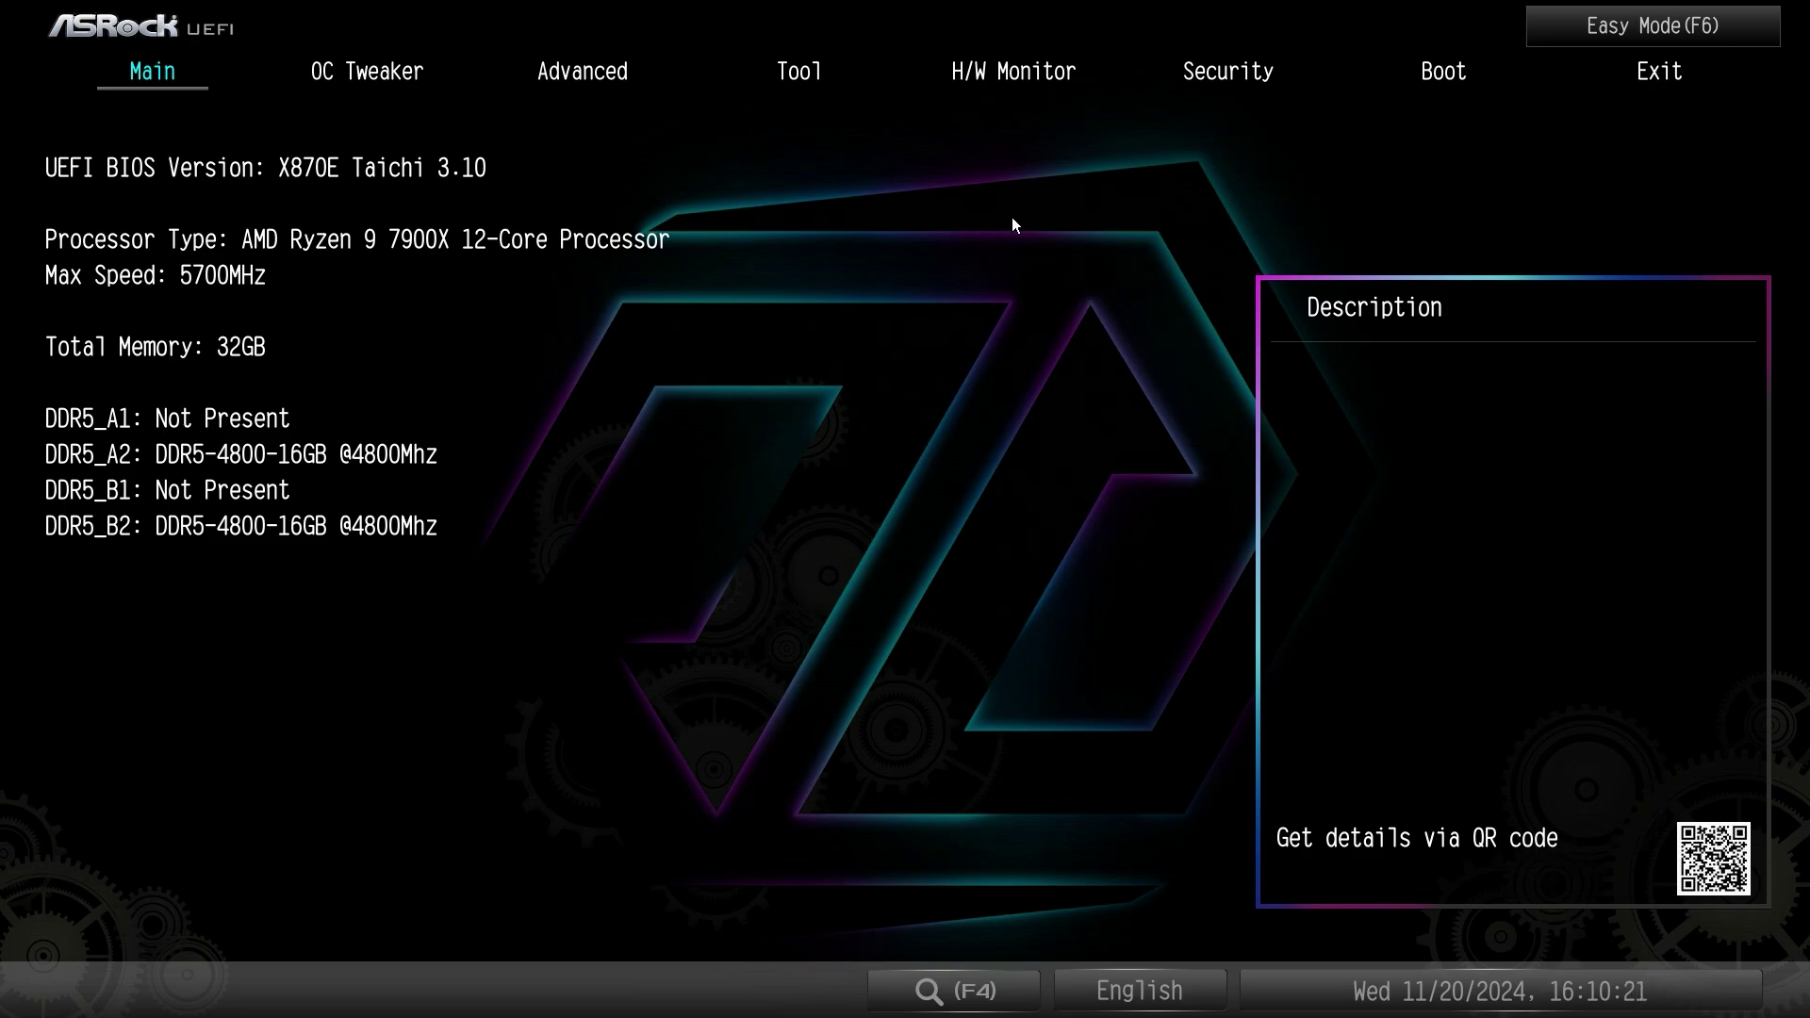
- Switch to Easy Mode with F6, showing CPU 41.0 °C and CPU_FAN1 at 667 RPM
key("F6")
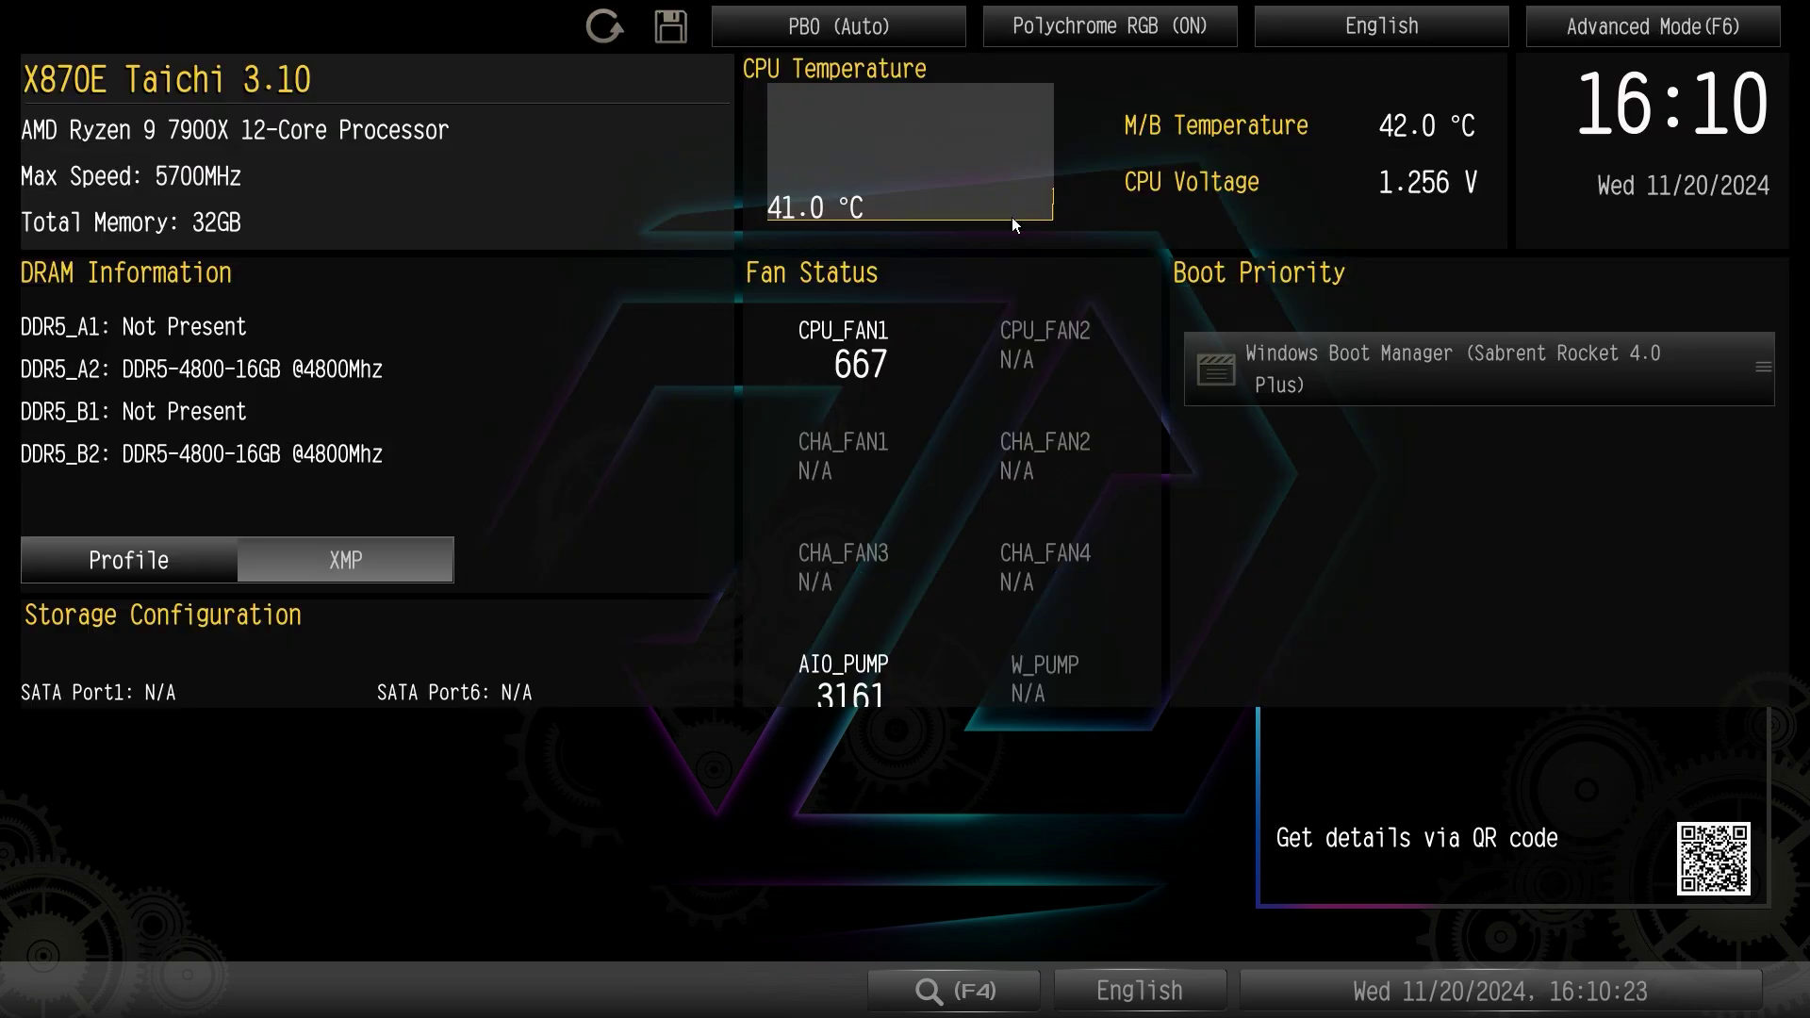